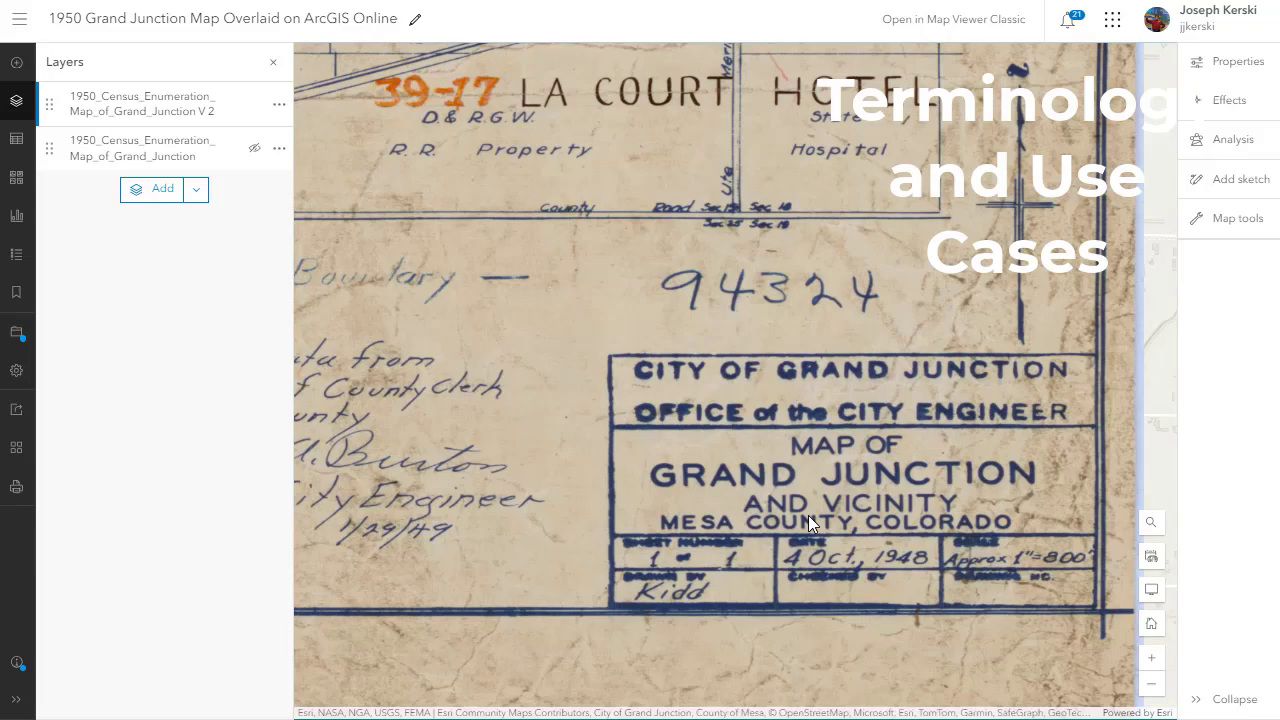
Examine the title block of the overlaid Grand Junction map and the overlay's full extent on the basemap.
scroll(808, 515, down, 3)
scroll(662, 443, down, 2)
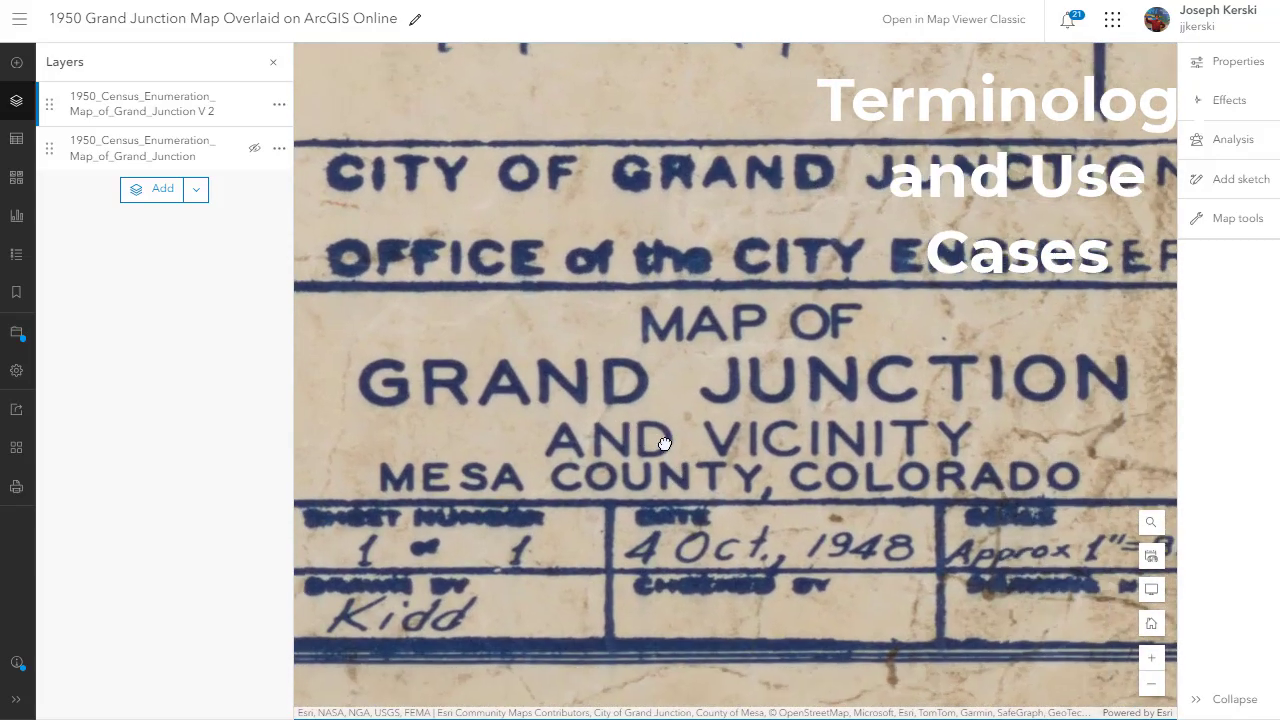
scroll(663, 443, up, 4)
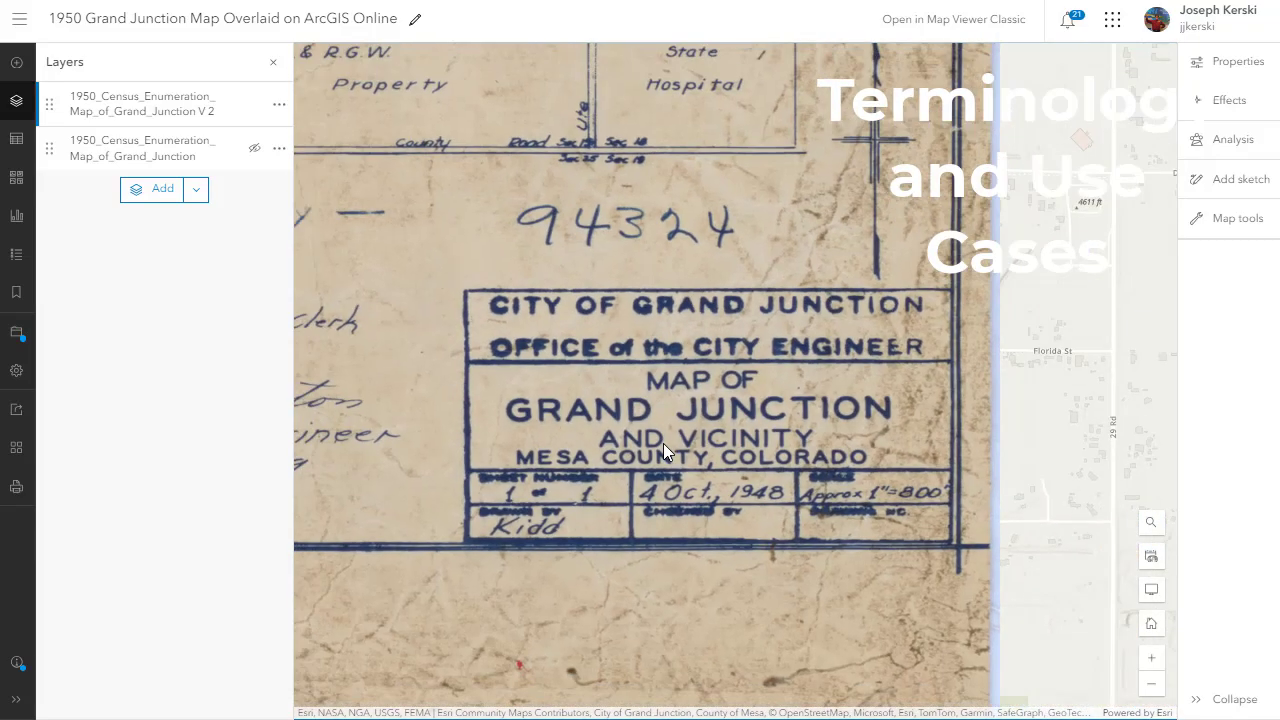
scroll(662, 443, up, 2)
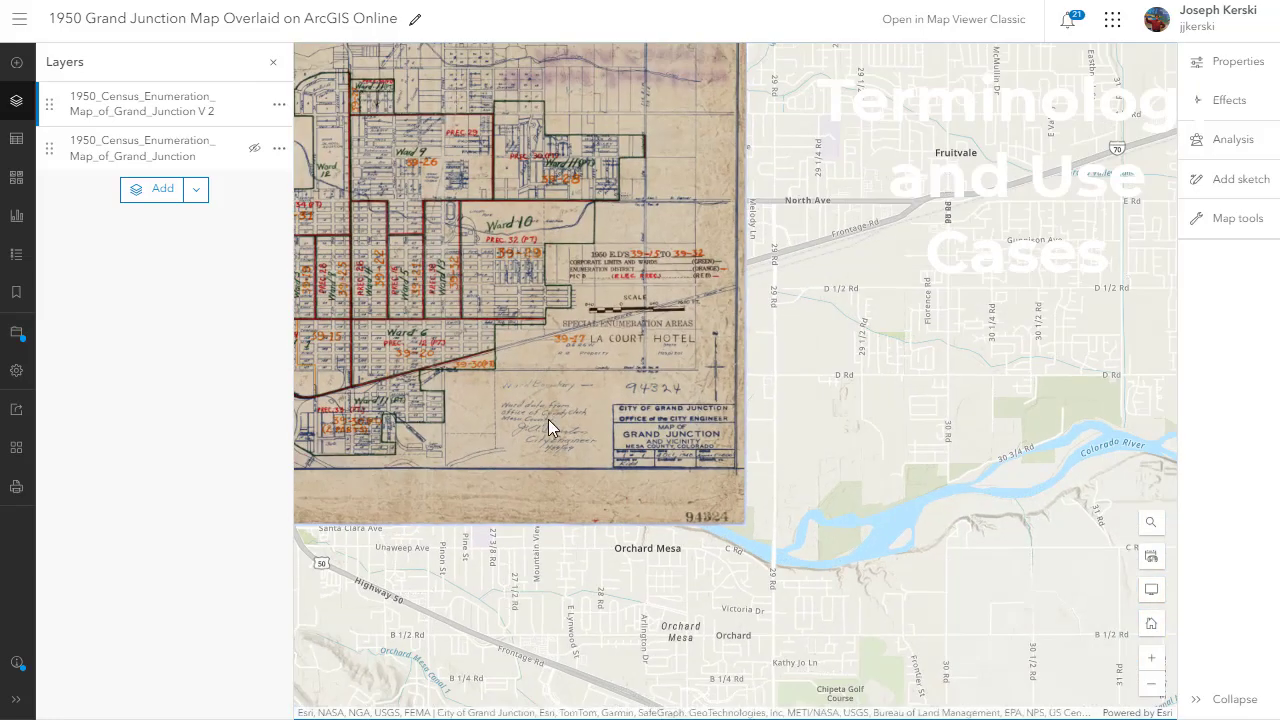
scroll(551, 423, up, 2)
drag(556, 528, 647, 540)
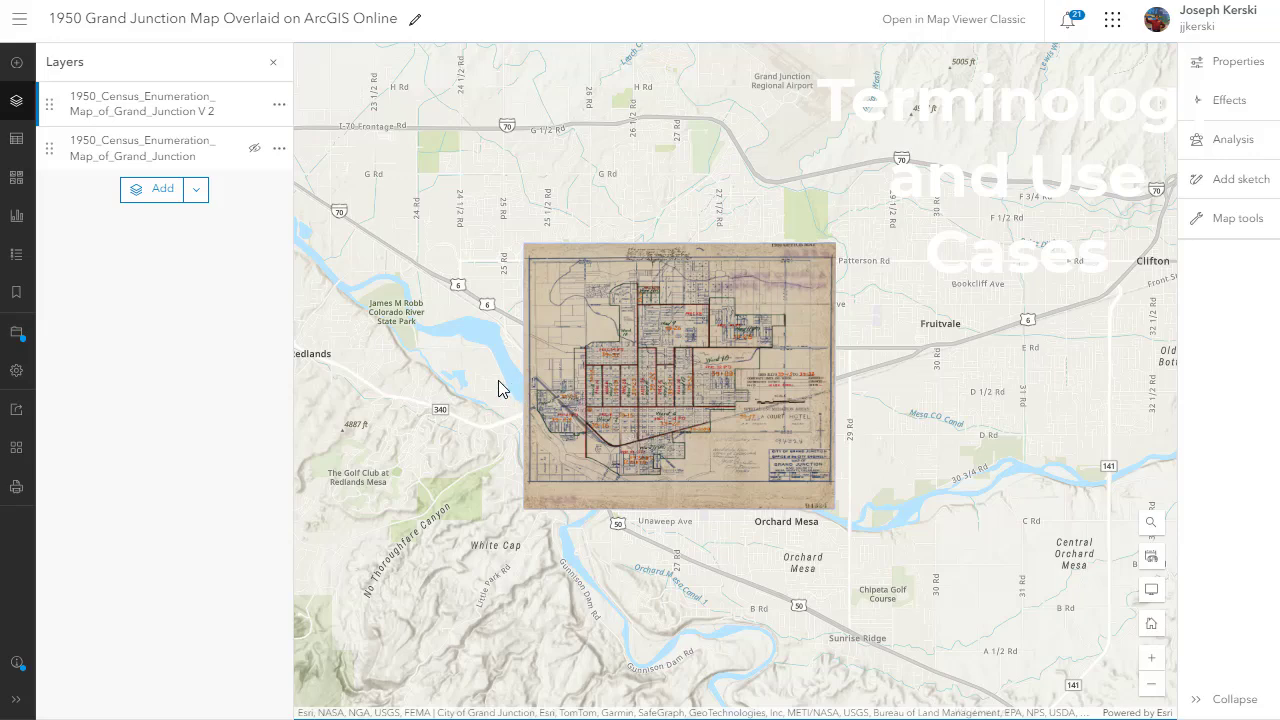
Hide the 1950_Census_Enumeration_Map_of_Grand_Junction V 2 layer and view the modern basemap of the Grand Junction area.
click(254, 104)
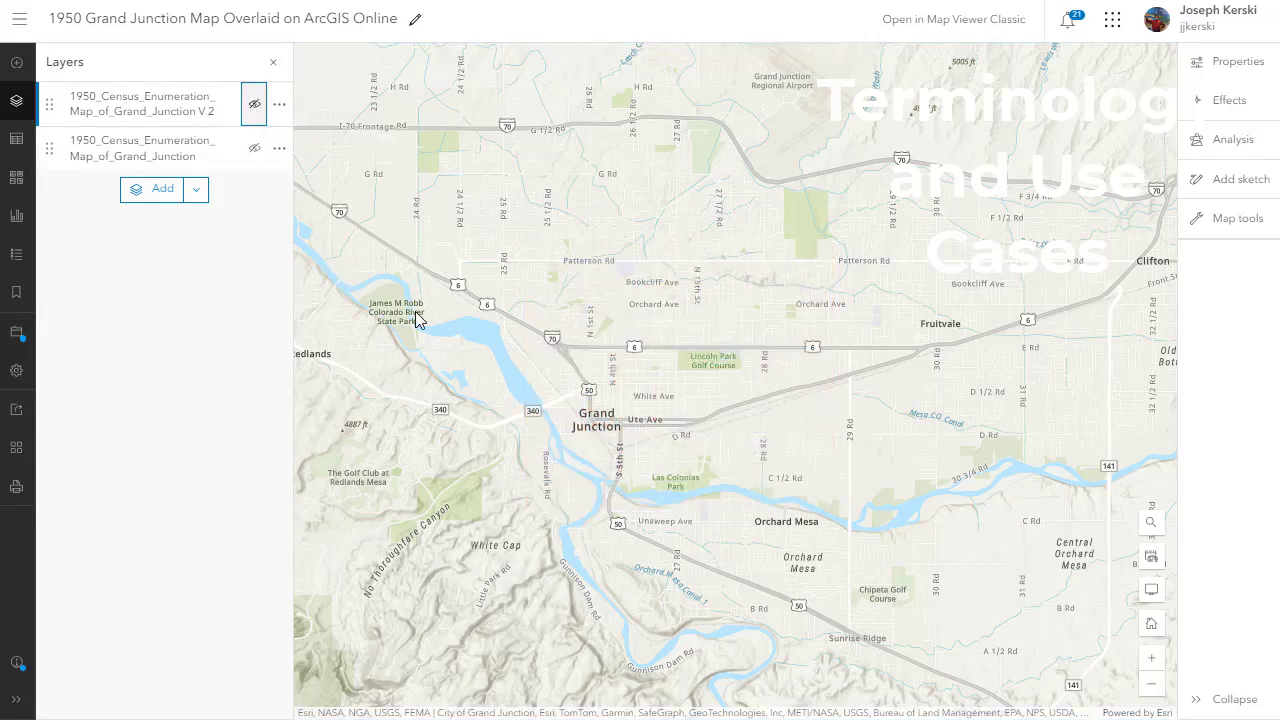
drag(417, 320, 443, 337)
scroll(443, 337, down, 3)
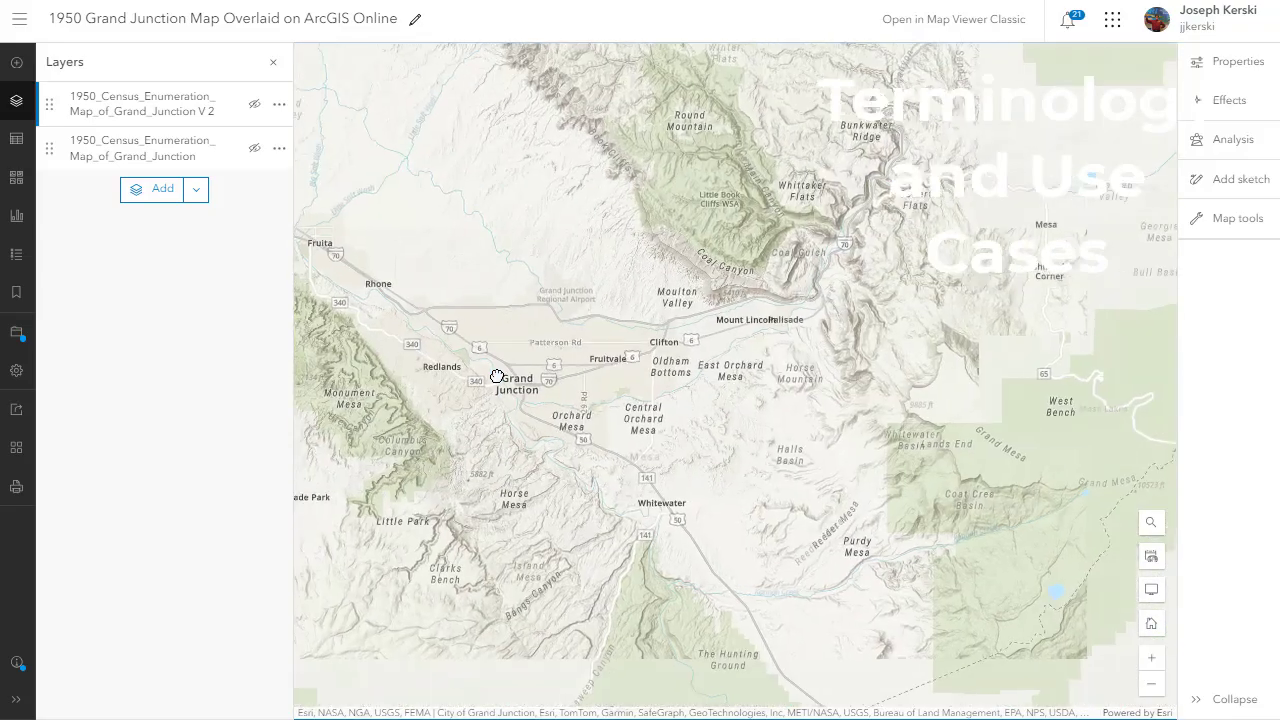
scroll(500, 380, down, 2)
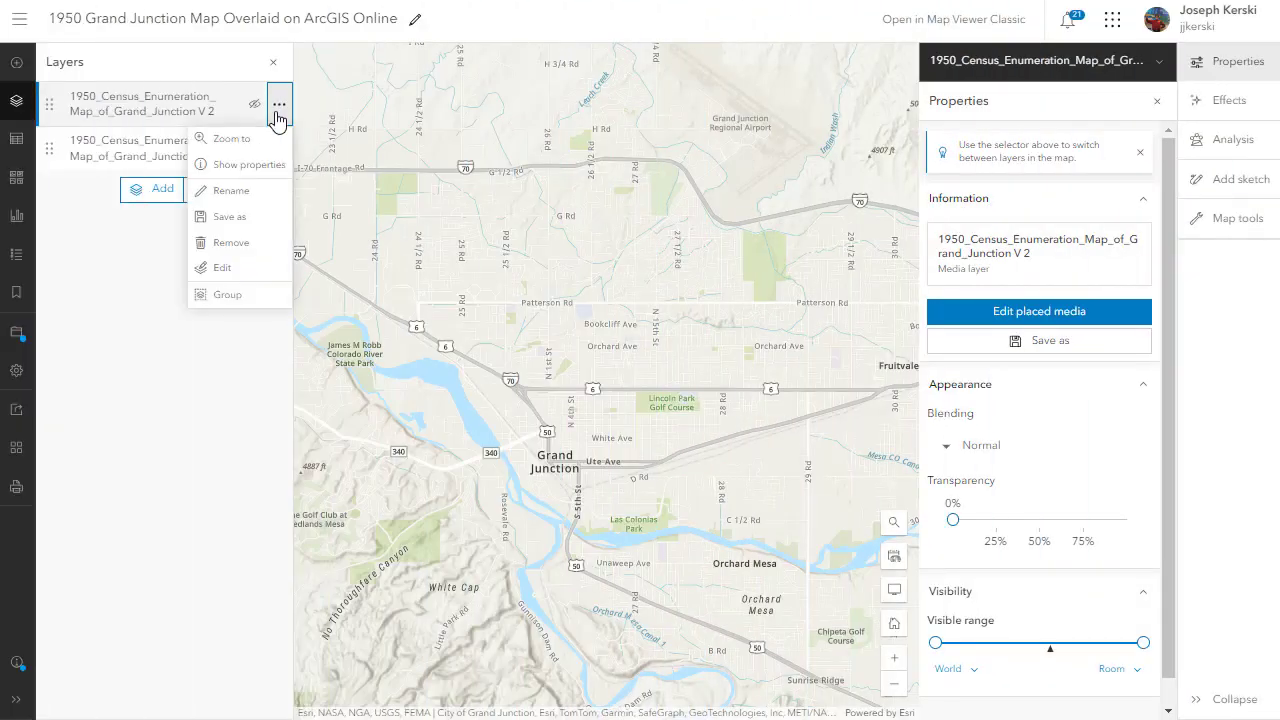
Make the 1950 census map V 2 layer visible again and close its properties.
click(97, 347)
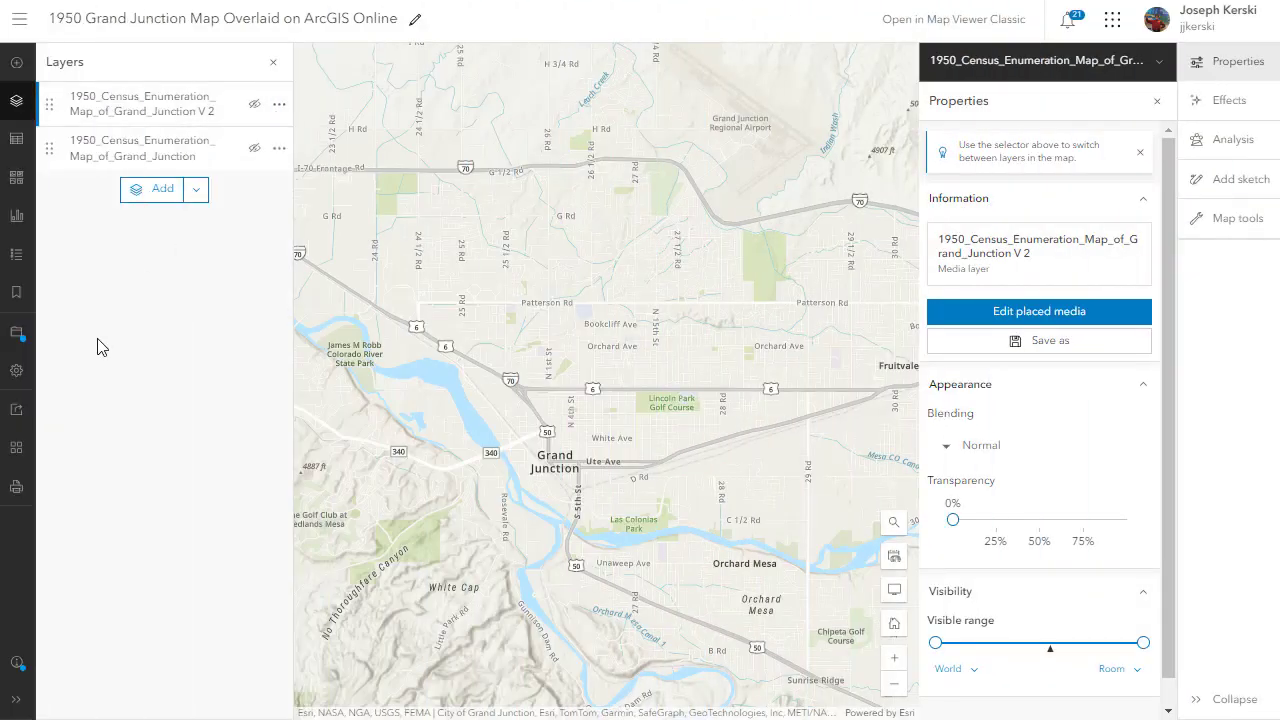
click(256, 107)
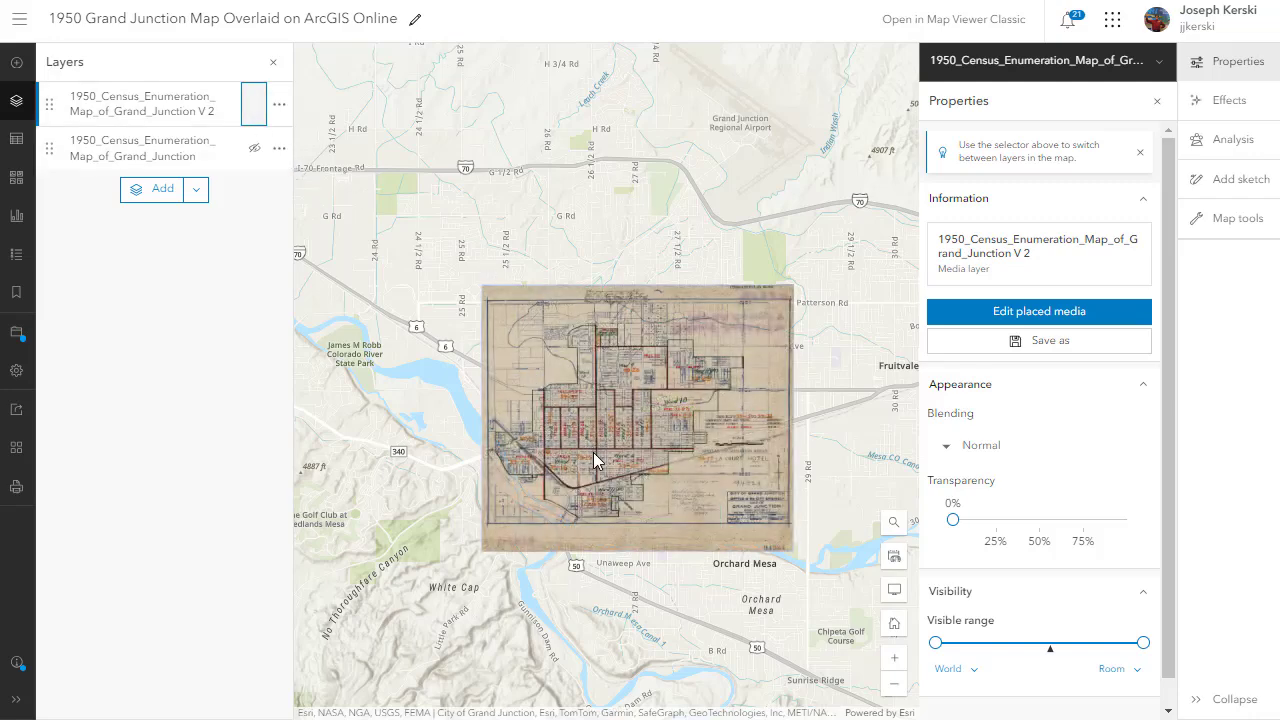
click(1156, 101)
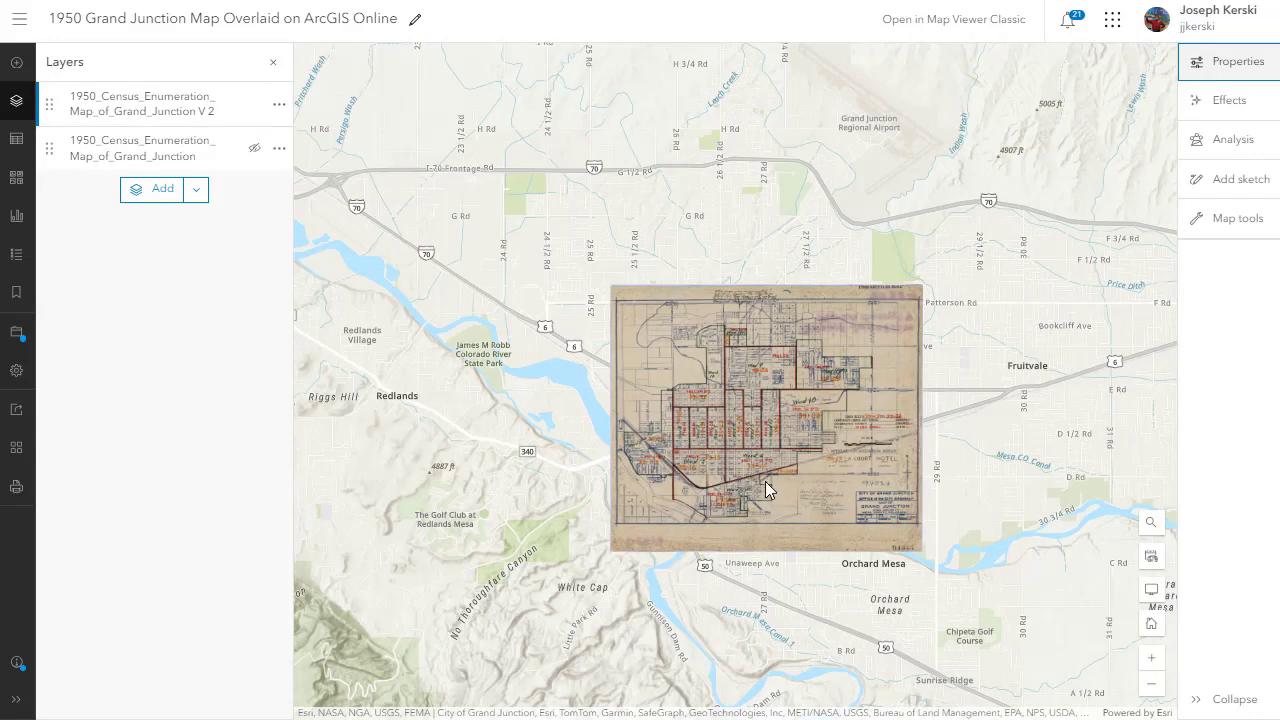
Inspect the date and scale details in the 1950 map's lower corner, and view the whole overlay again.
scroll(765, 487, up, 5)
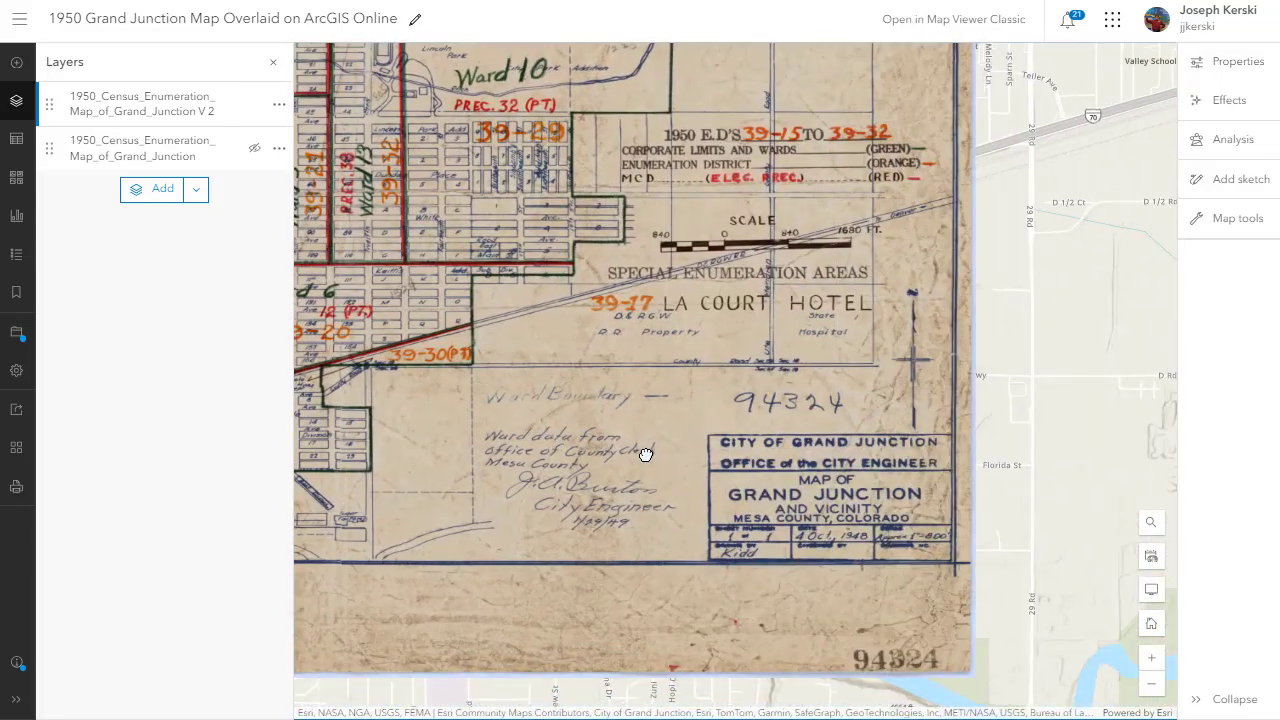
scroll(808, 515, up, 4)
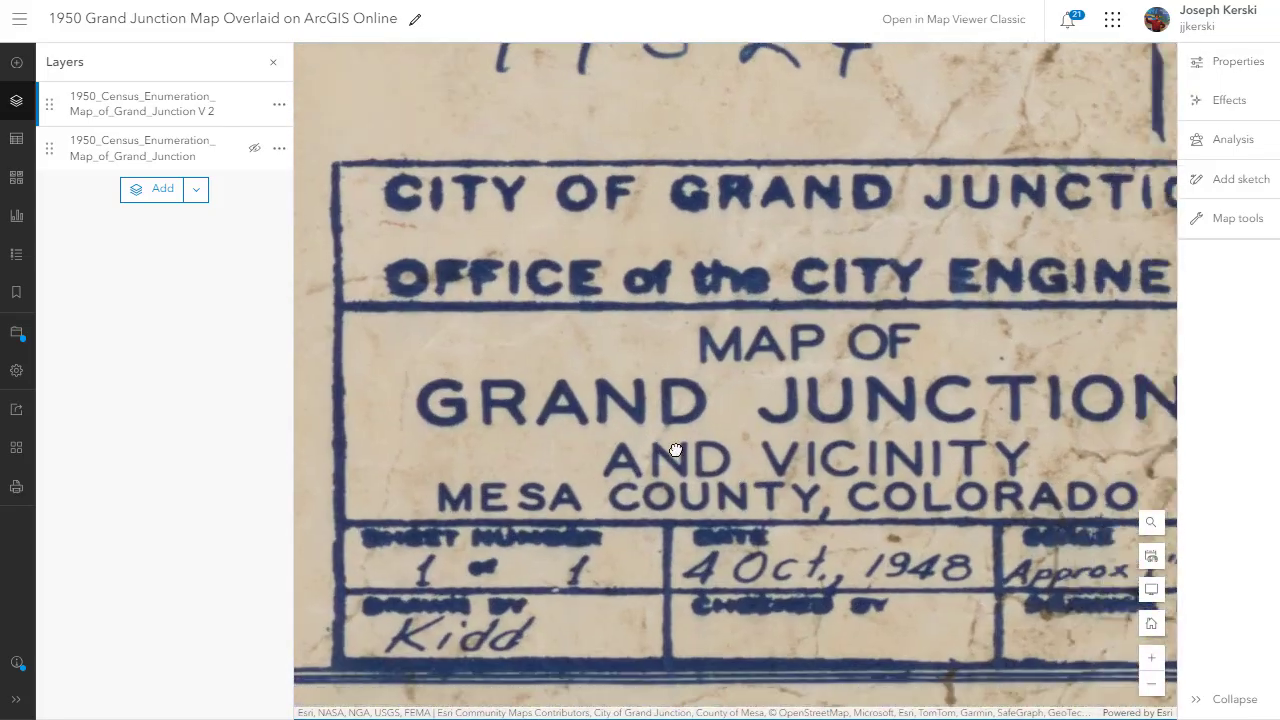
scroll(670, 447, down, 5)
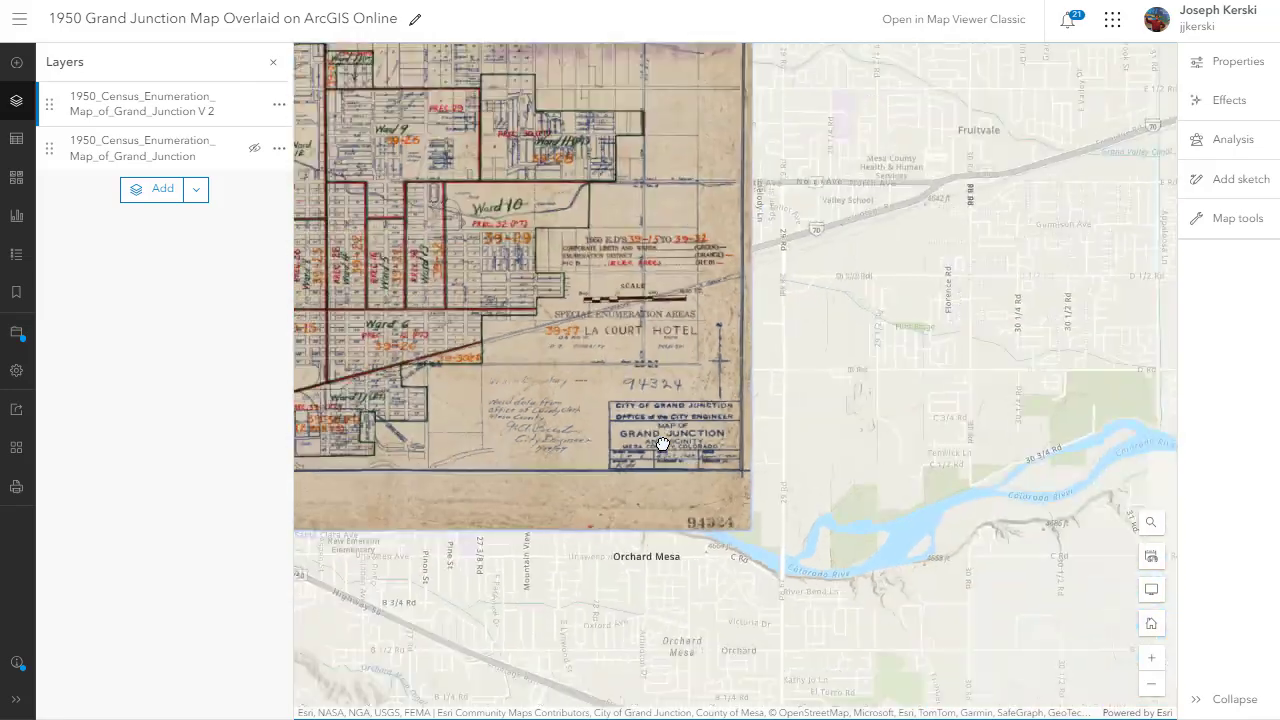
scroll(549, 425, down, 4)
drag(454, 498, 647, 534)
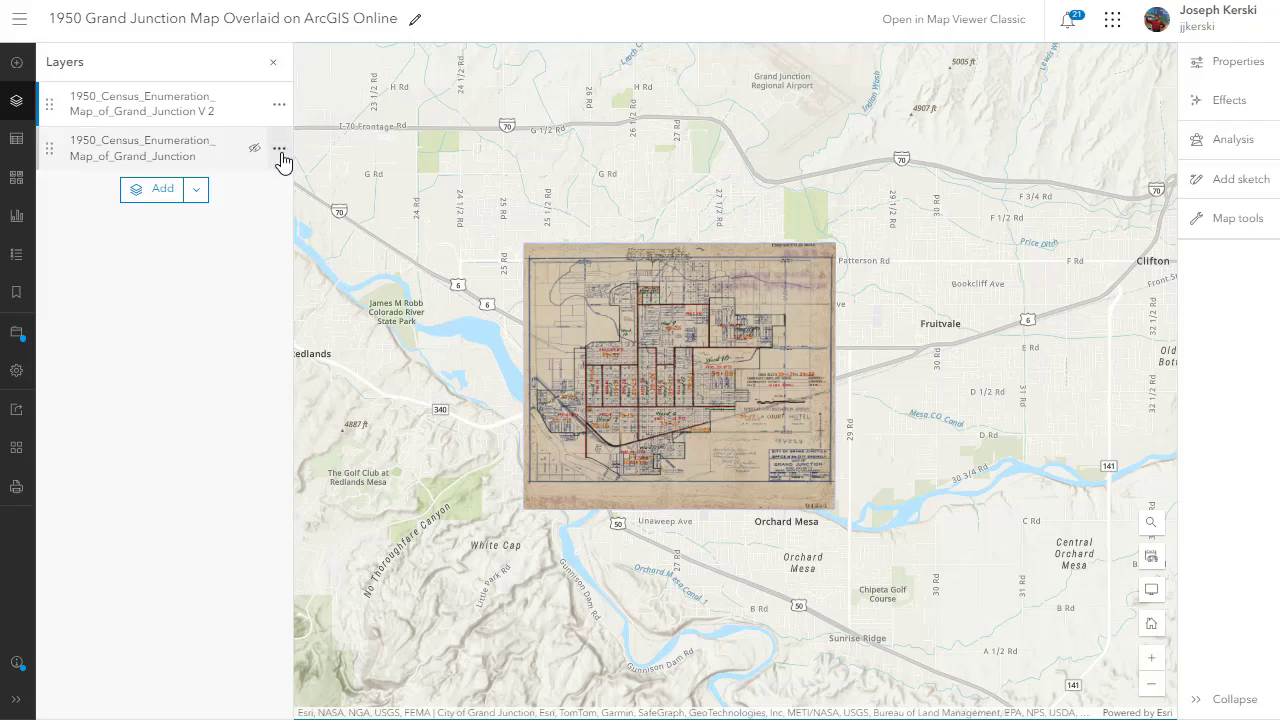
Hide the 1950 census map V 2 layer and change the basemap to OpenStreetMap.
click(254, 104)
scroll(418, 320, down, 5)
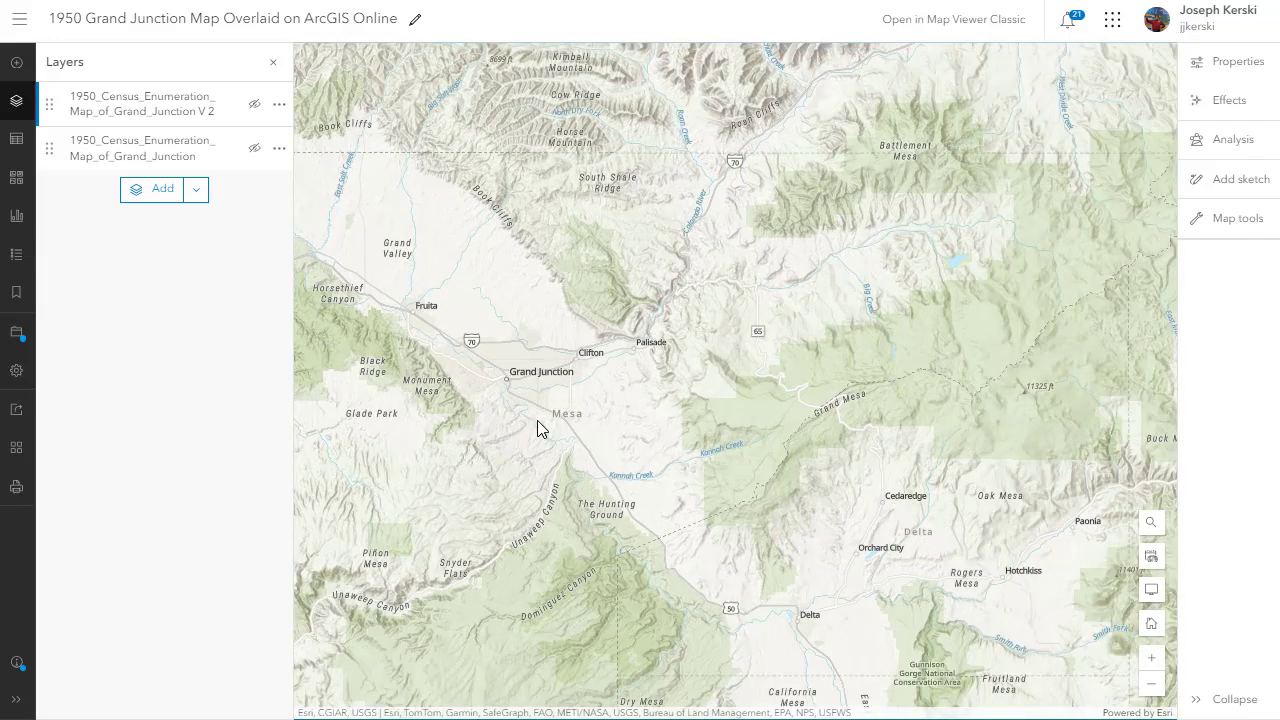
click(14, 180)
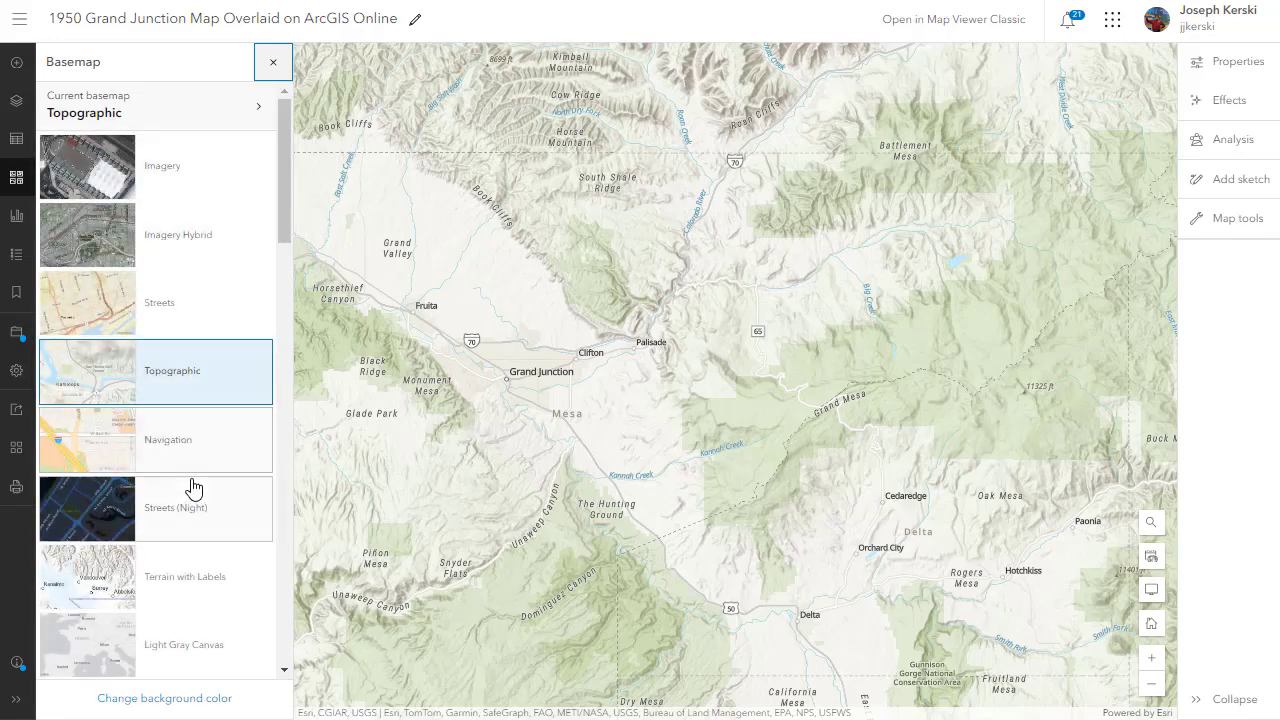
scroll(190, 485, down, 2)
scroll(185, 482, down, 3)
click(189, 489)
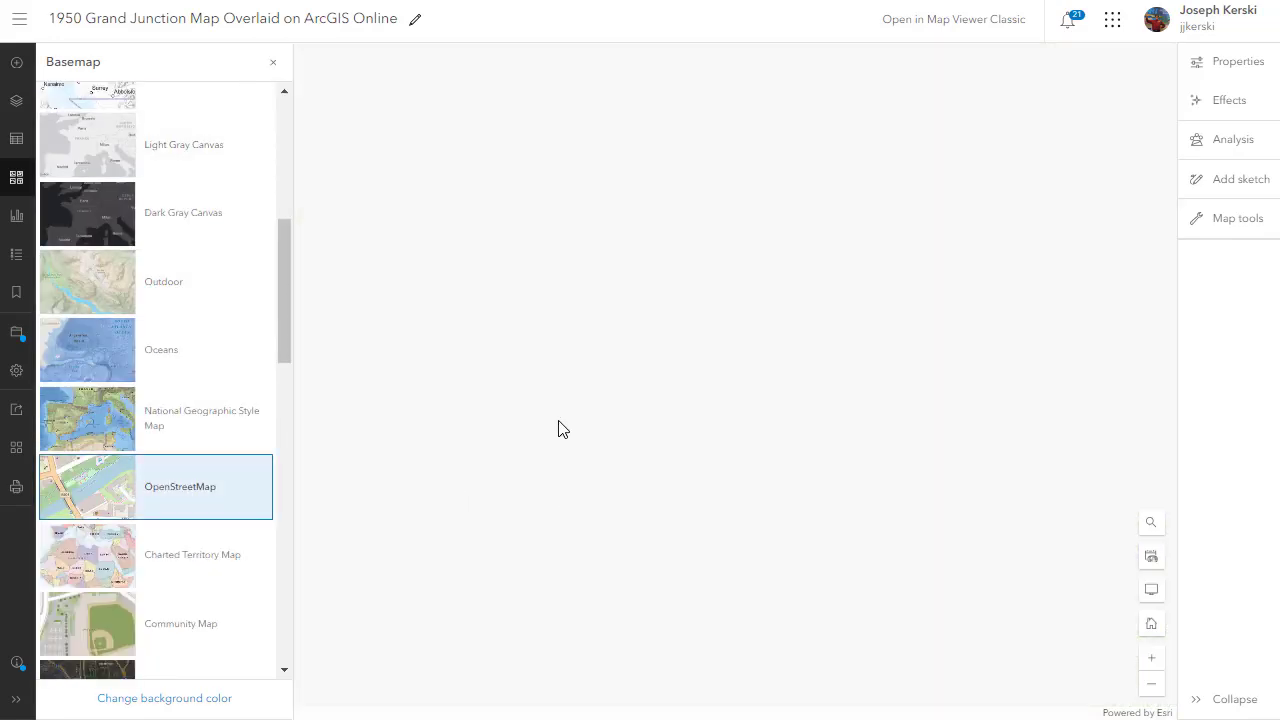
scroll(484, 396, up, 1)
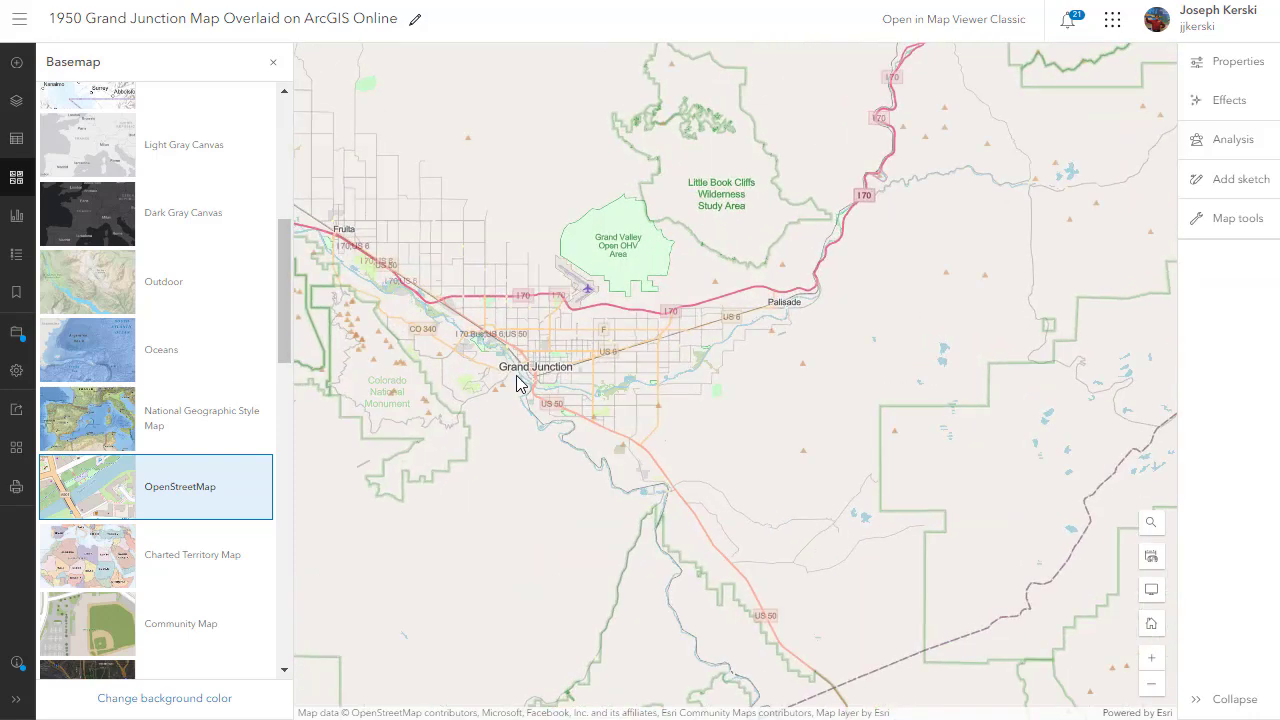
Add a media layer from the local file 1950_Census_Enumeration_Map_of_Grand_Junction.jpg.
click(16, 62)
click(55, 64)
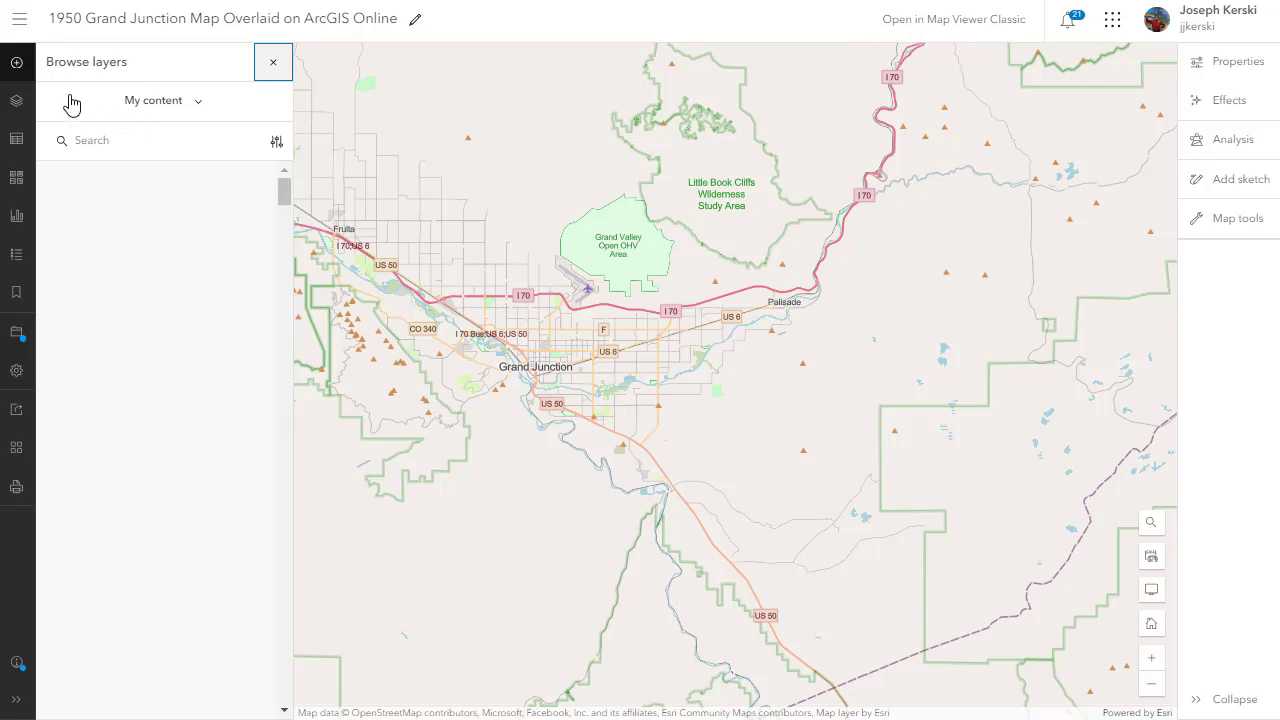
click(16, 63)
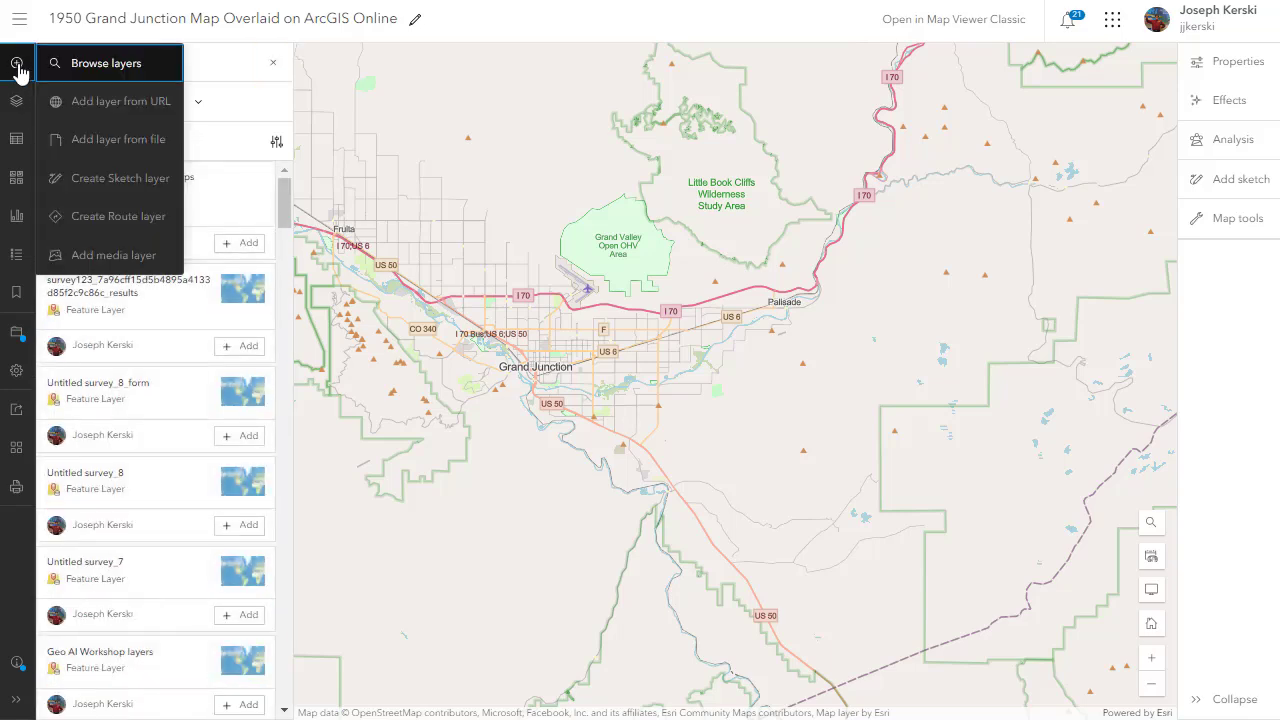
click(113, 255)
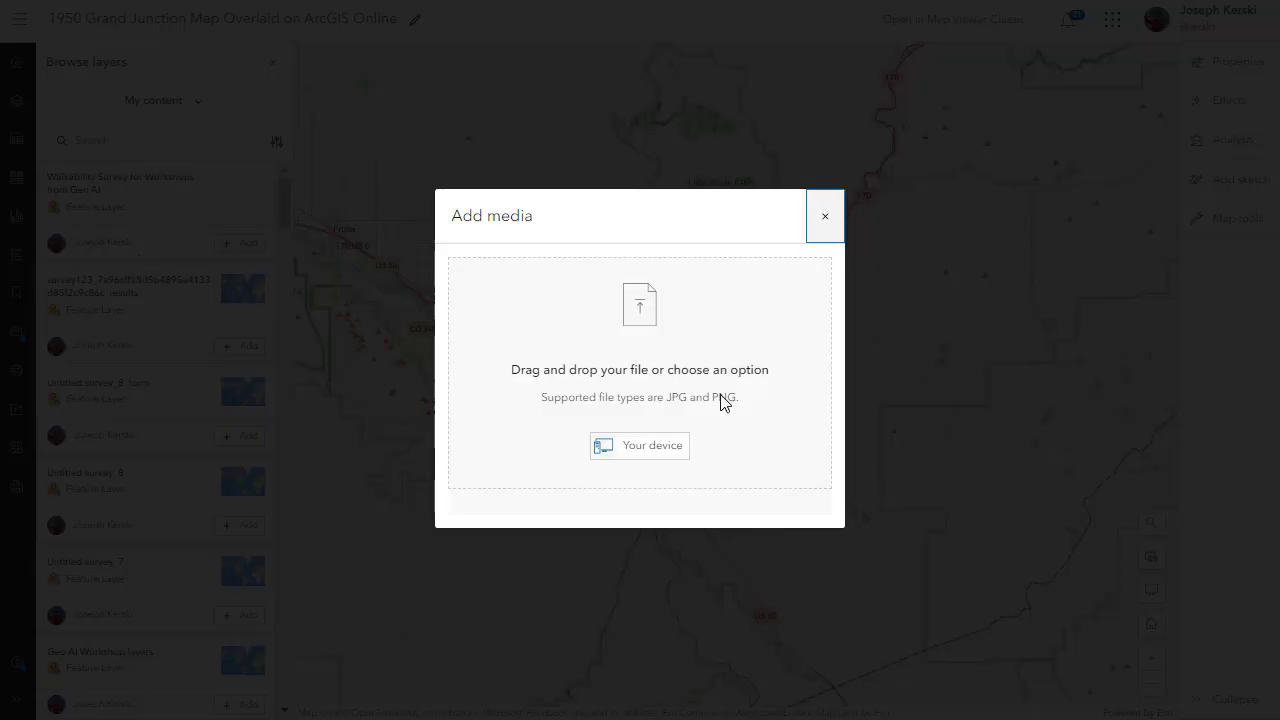
click(670, 447)
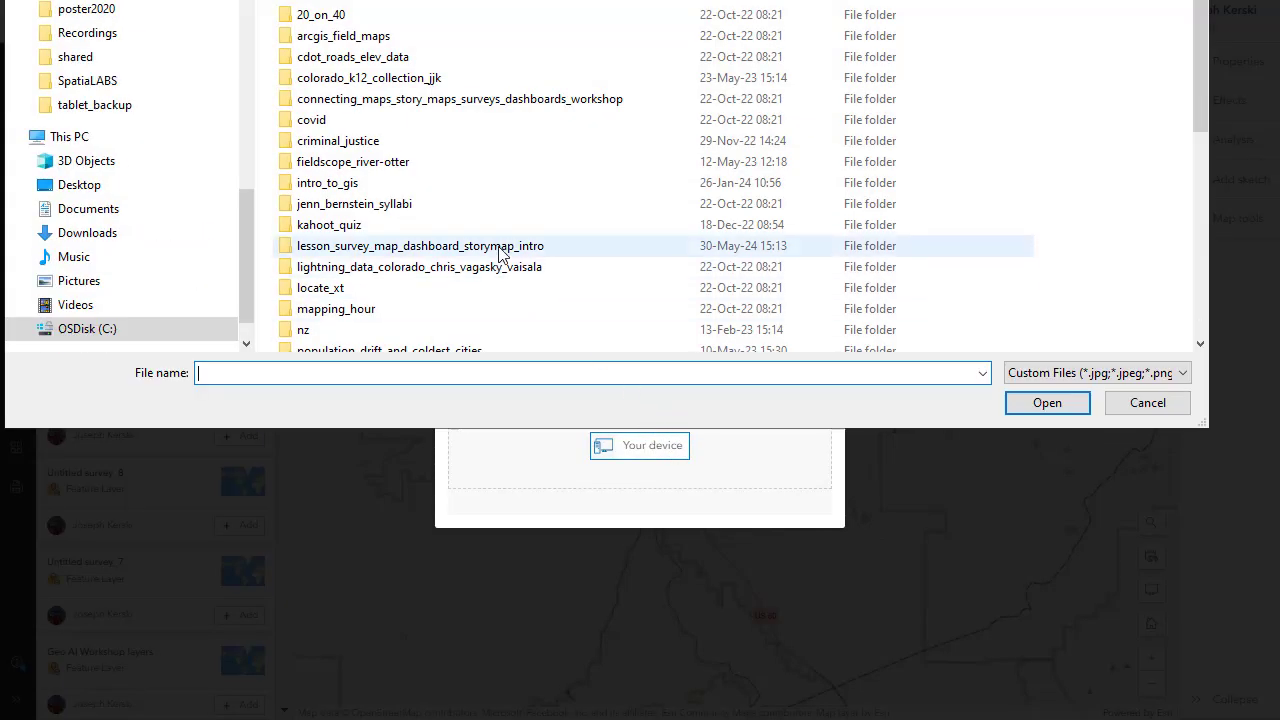
scroll(498, 252, down, 8)
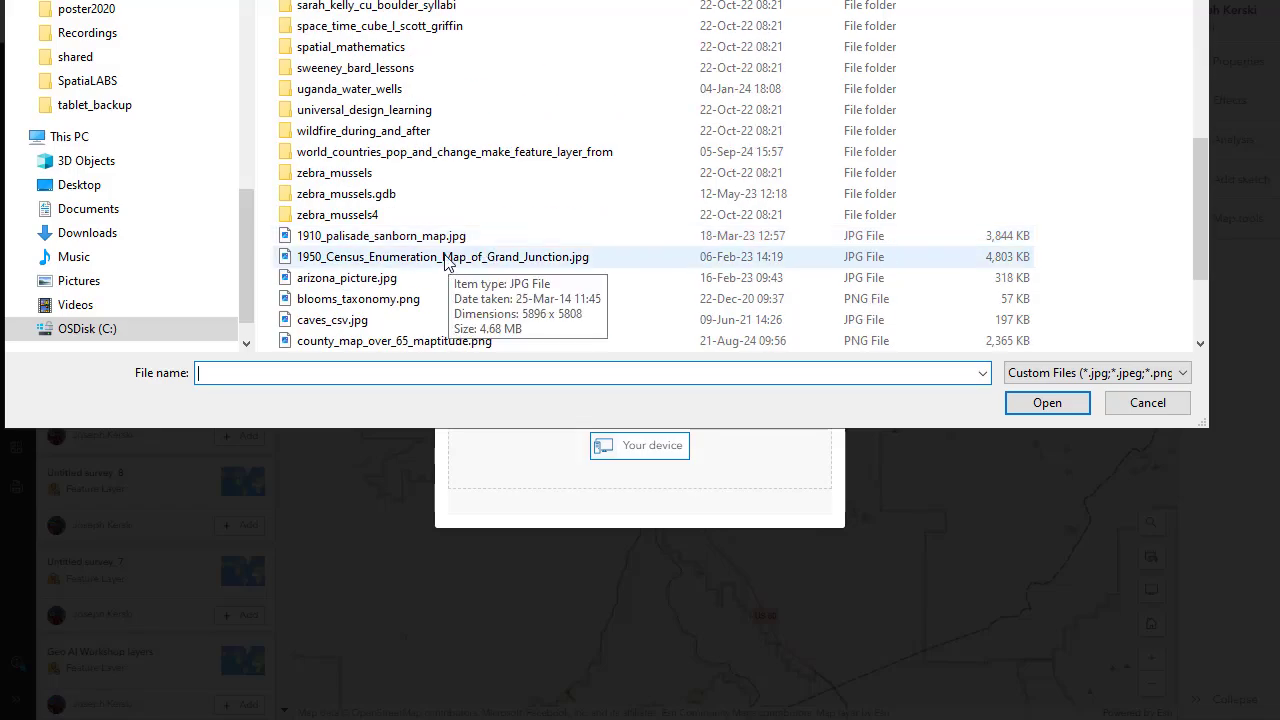
double_click(445, 257)
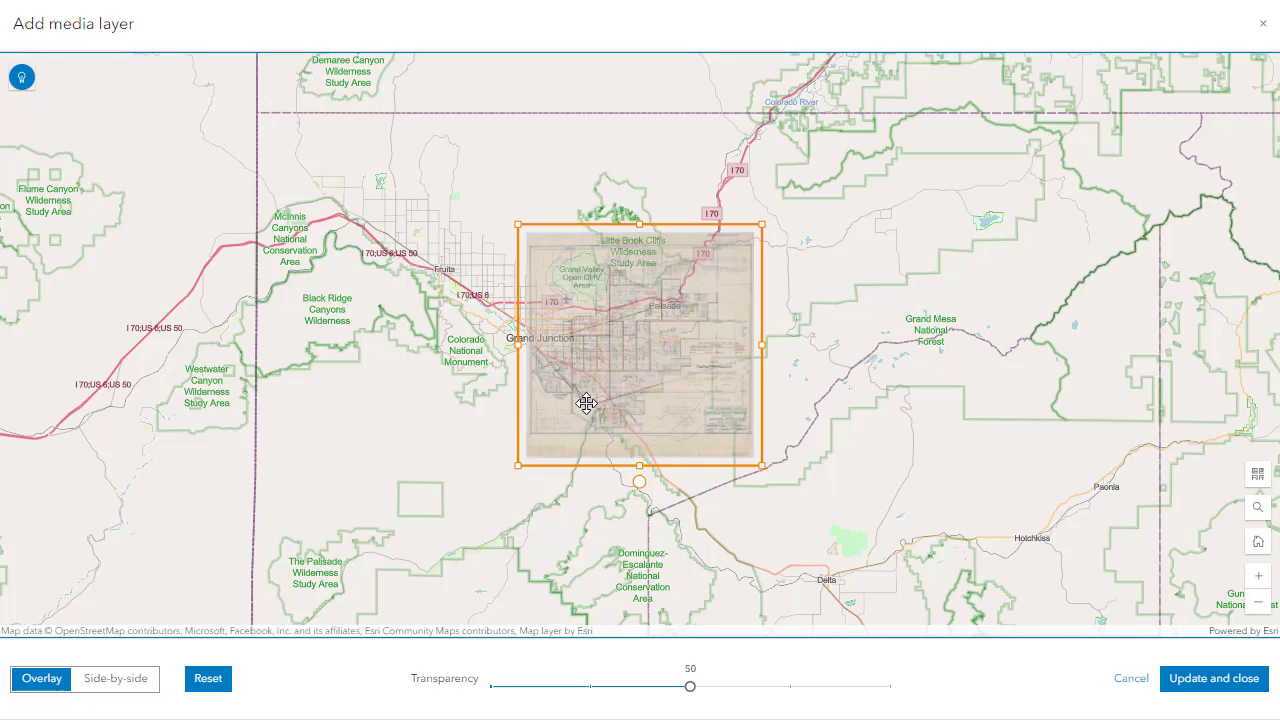
Move the map image northwest toward Grand Junction, and shrink it to under half its width with a slight rotation.
drag(599, 397, 609, 328)
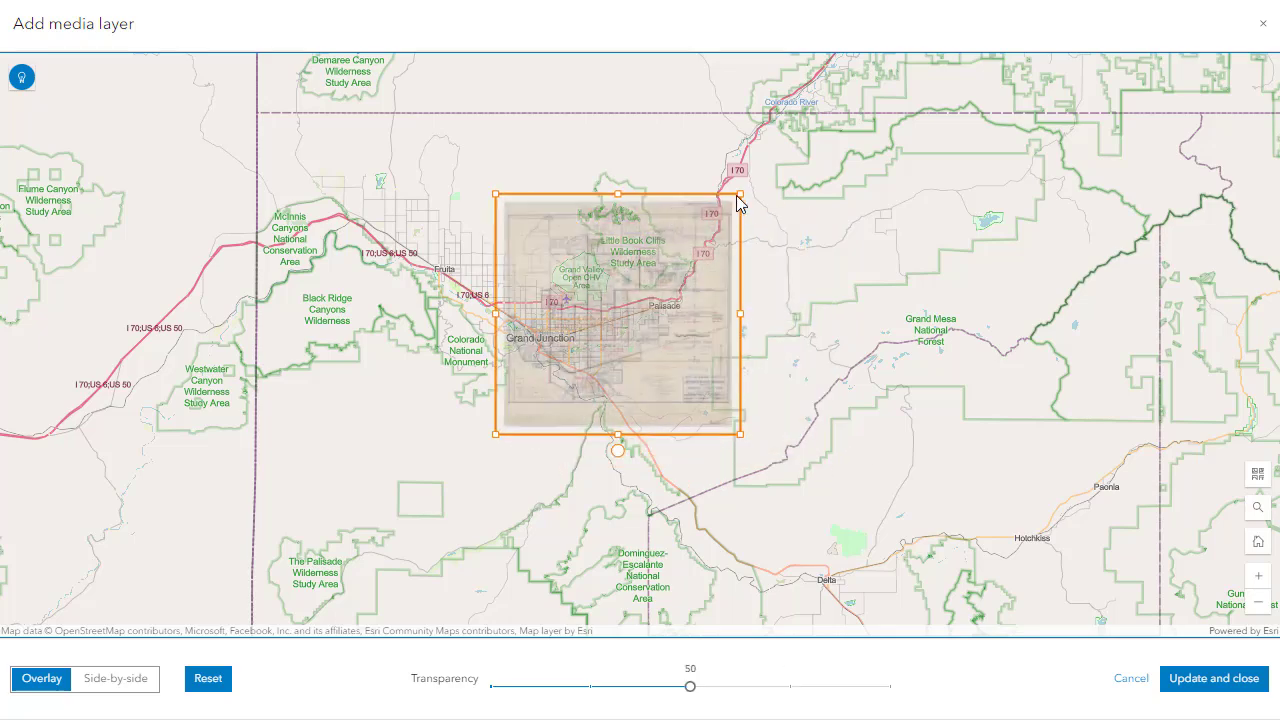
drag(737, 193, 598, 342)
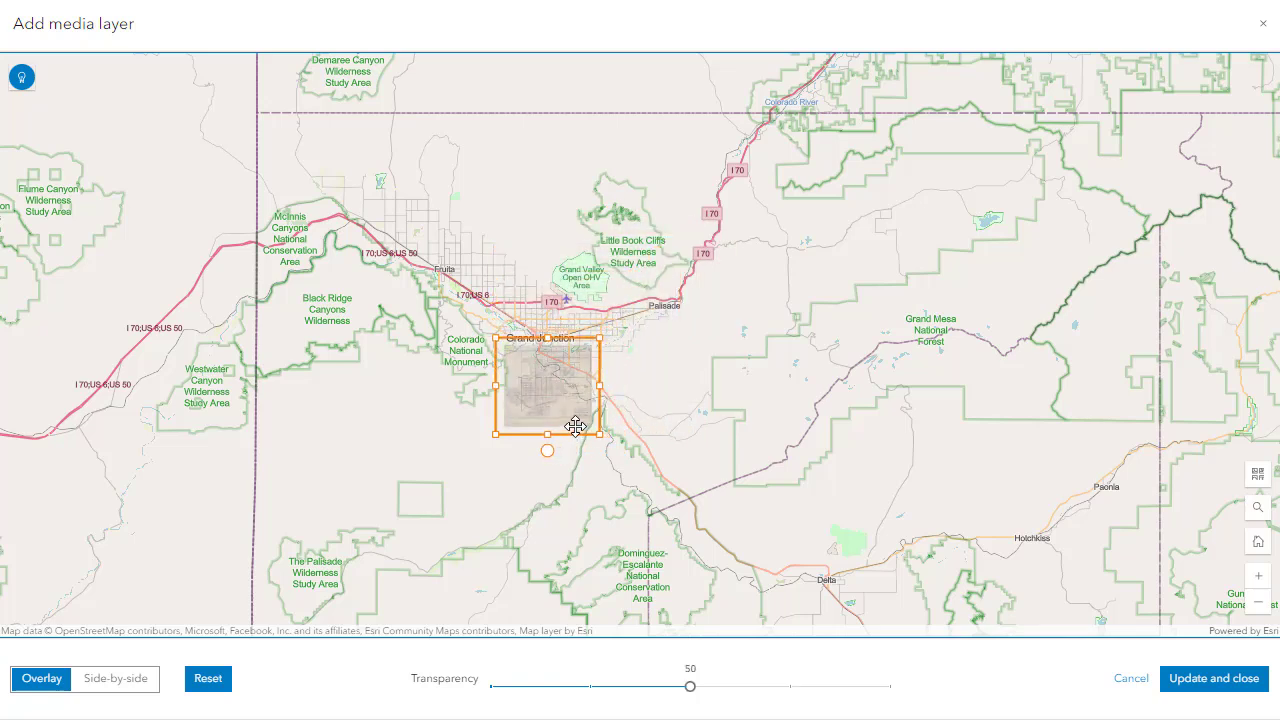
mouse_move(550, 455)
mouse_down()
mouse_move(538, 452)
mouse_move(547, 457)
mouse_up()
scroll(583, 393, up, 1)
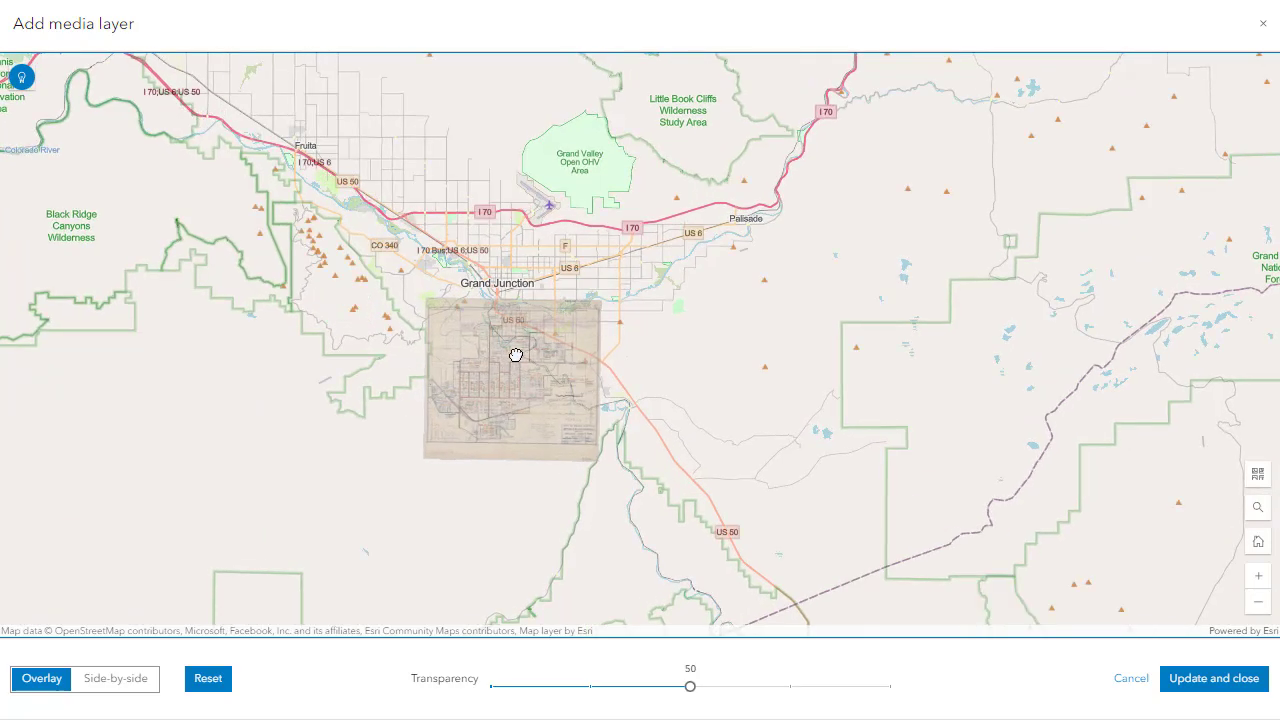
Move the map image north so that it covers Grand Junction, and straighten its rotation.
drag(514, 357, 549, 249)
click(547, 280)
drag(402, 325, 307, 518)
drag(500, 438, 515, 315)
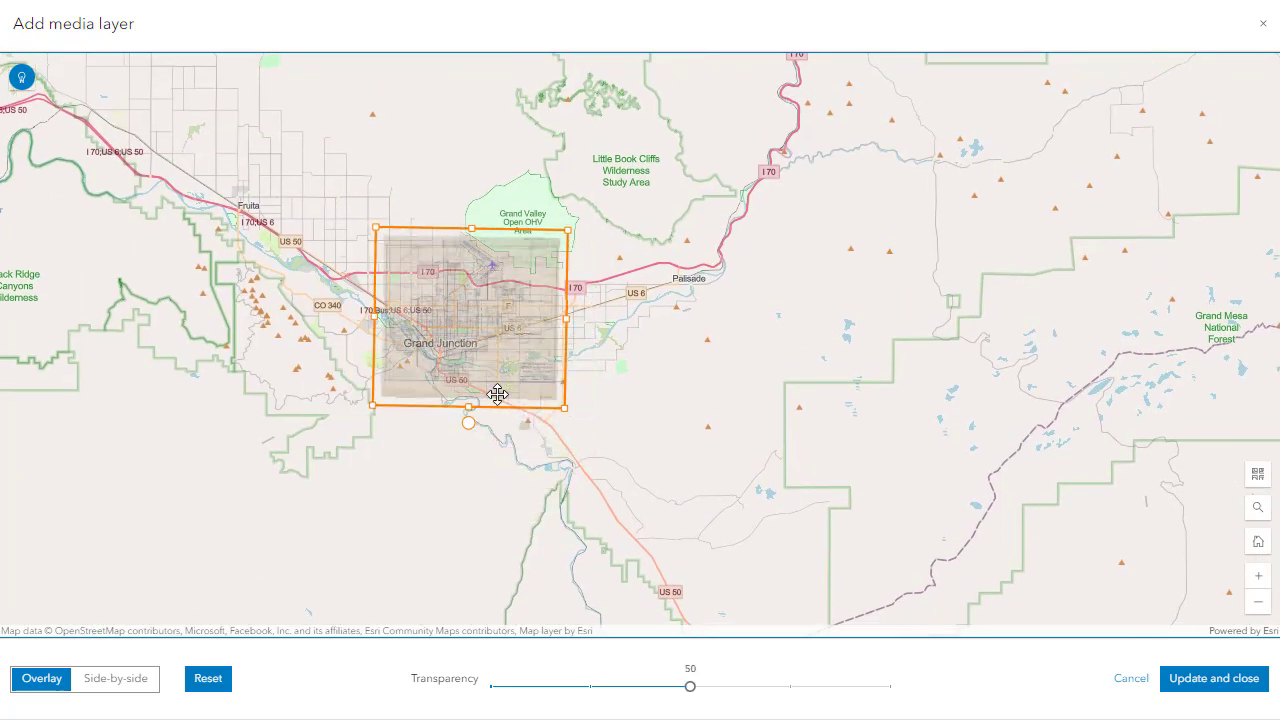
drag(471, 421, 466, 430)
scroll(451, 380, up, 2)
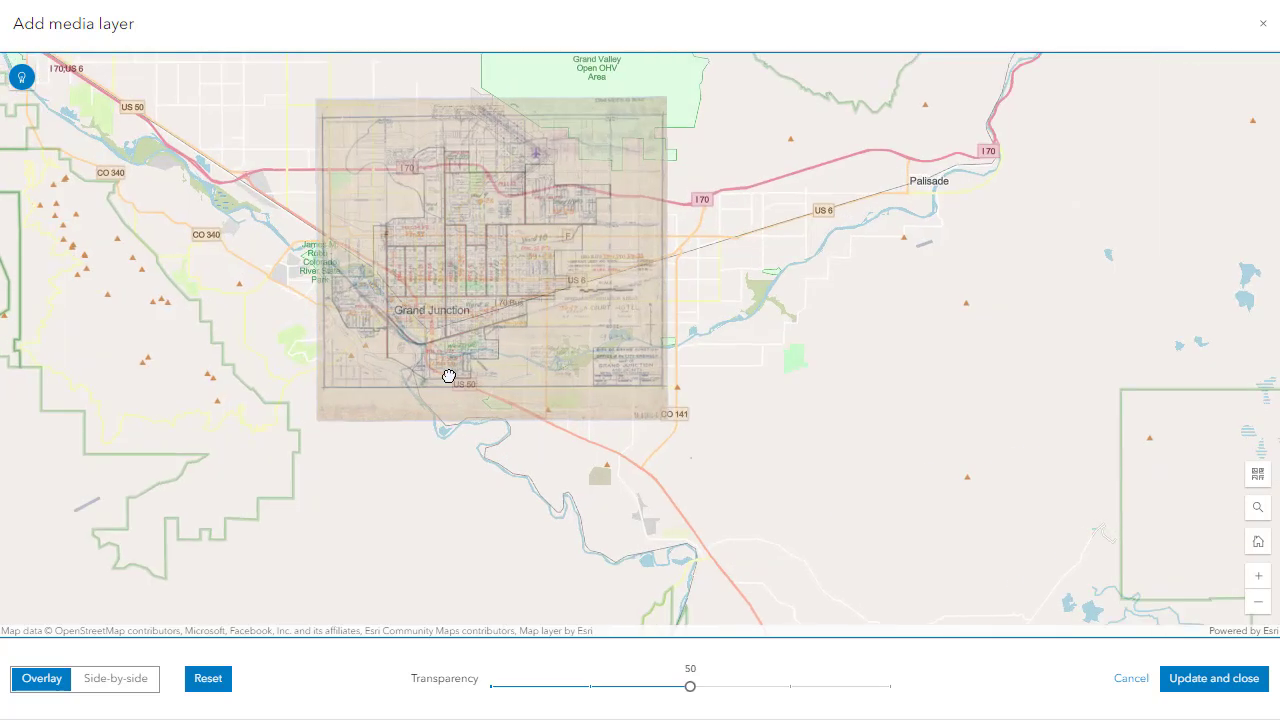
drag(454, 360, 466, 392)
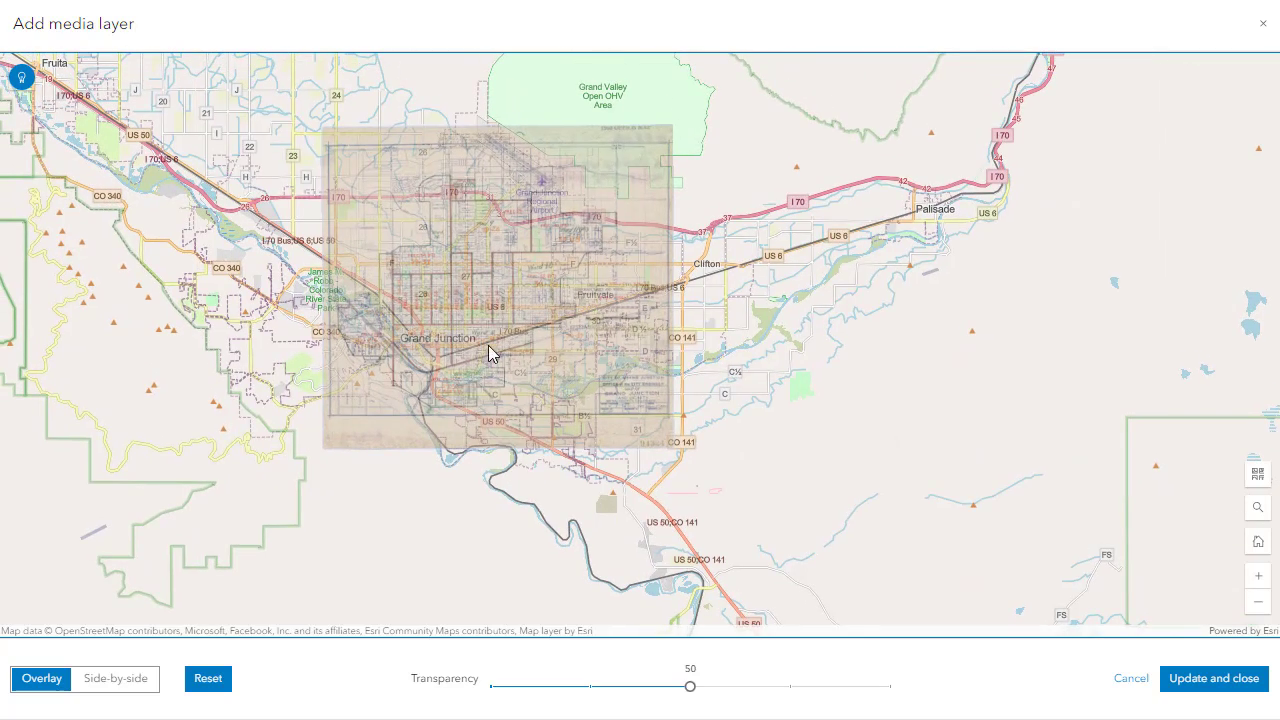
Nudge the map image slightly northeast over Grand Junction and set its transparency to 46.
click(488, 346)
drag(488, 346, 501, 330)
scroll(386, 136, up, 1)
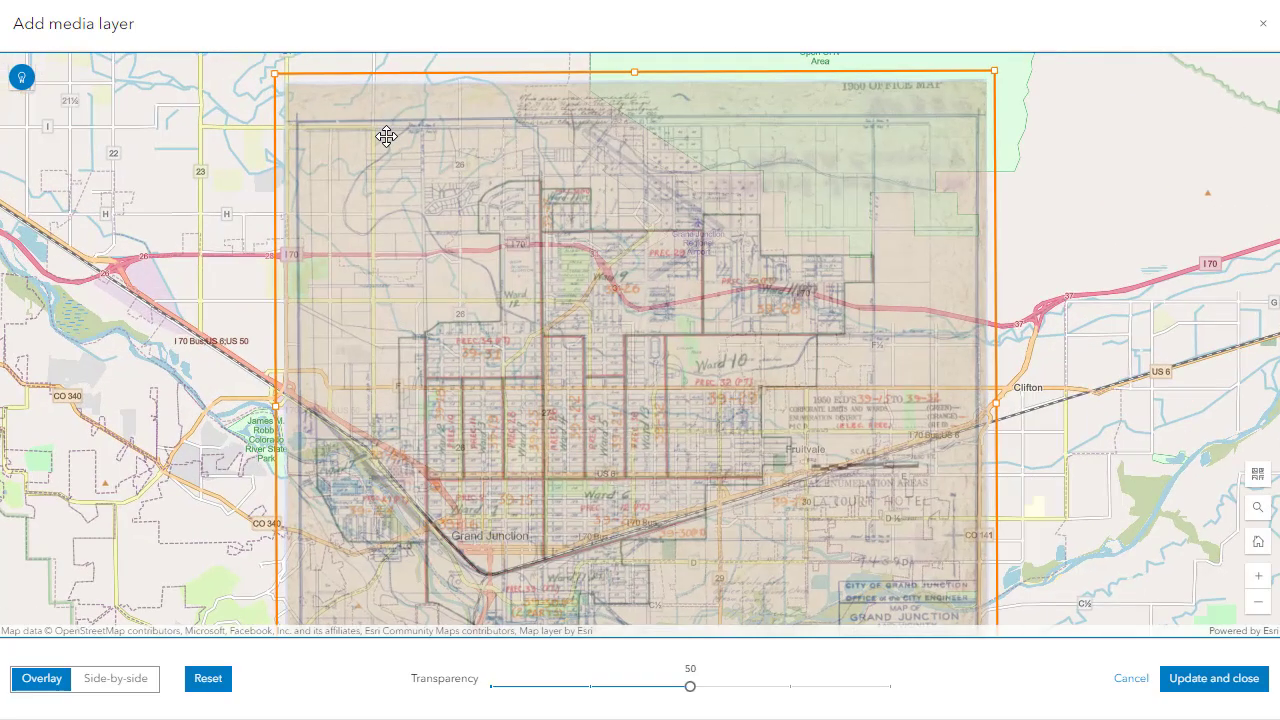
scroll(386, 136, up, 1)
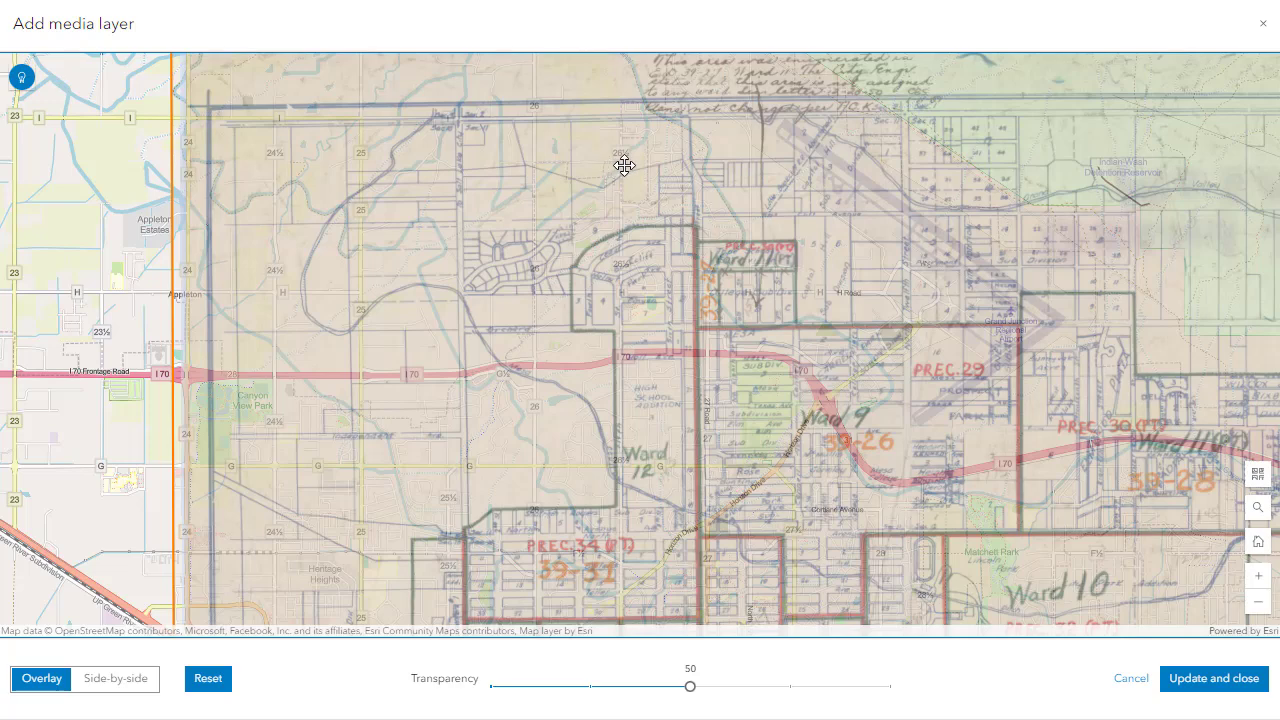
mouse_move(690, 688)
mouse_down()
mouse_move(502, 688)
mouse_move(748, 692)
mouse_move(674, 690)
mouse_up()
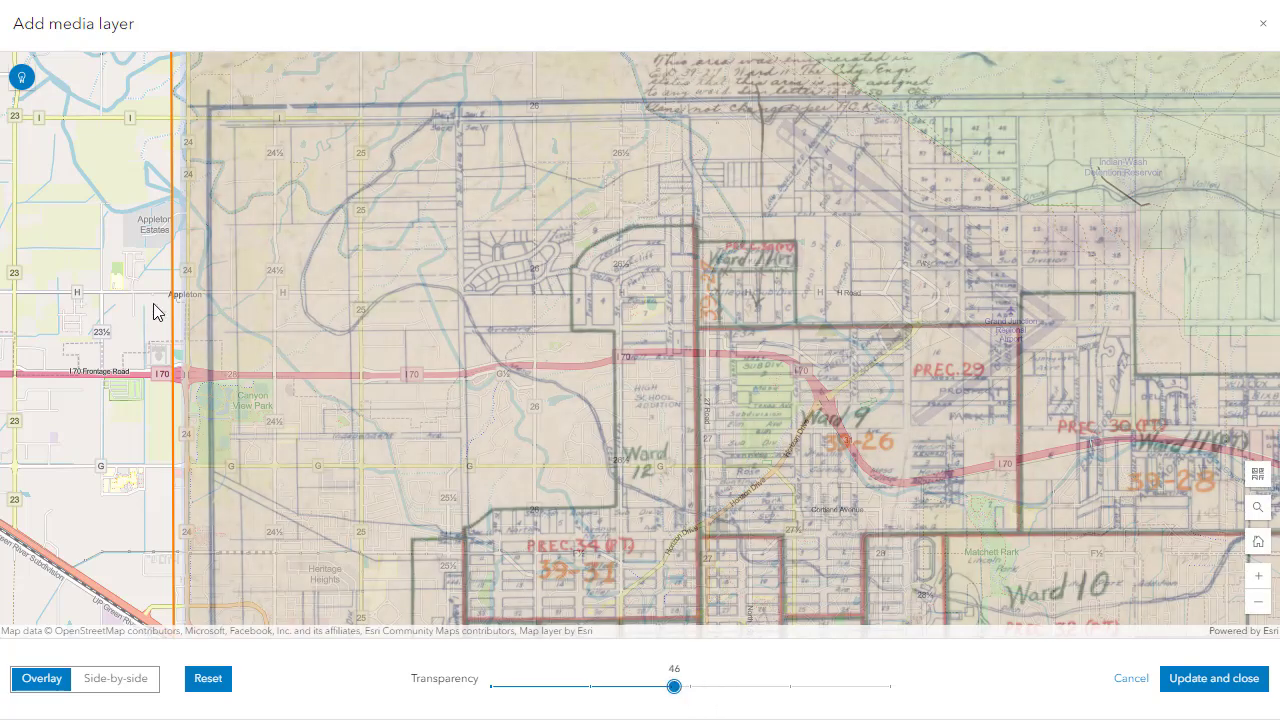
Shrink the map image toward its southwest corner to about 60% of its width.
scroll(147, 319, down, 2)
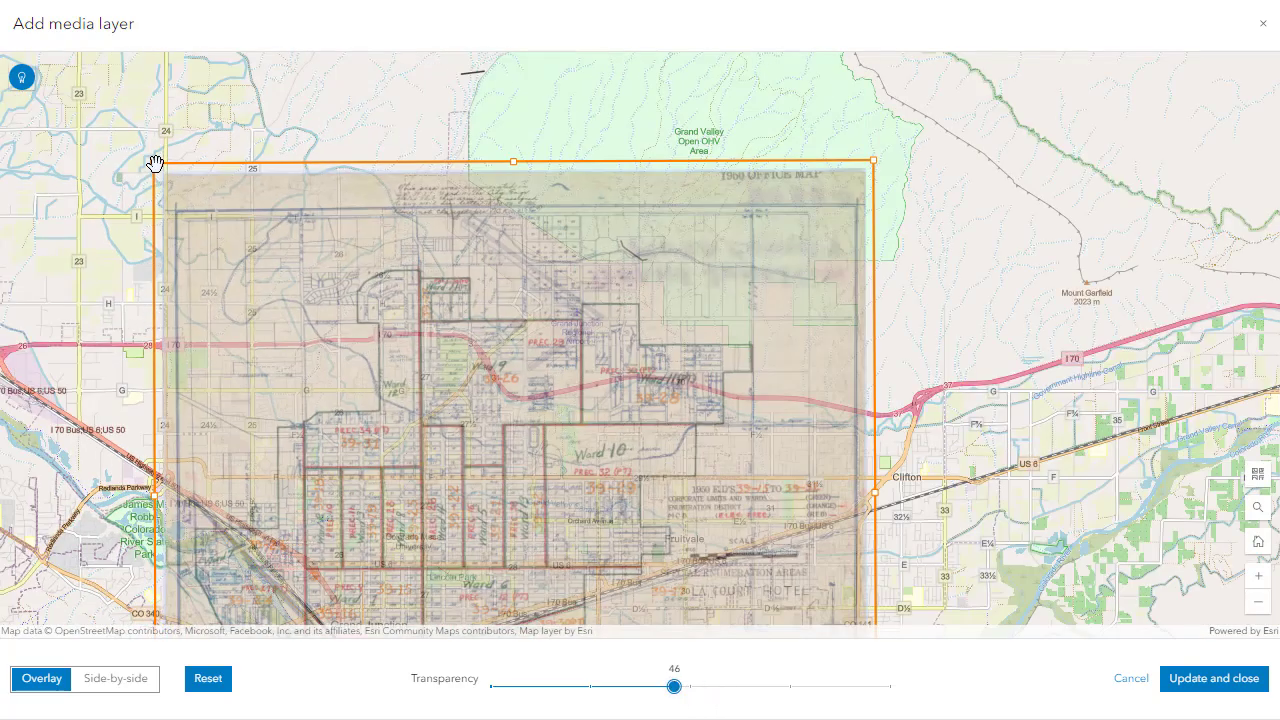
click(875, 163)
drag(875, 160, 576, 443)
drag(672, 407, 867, 203)
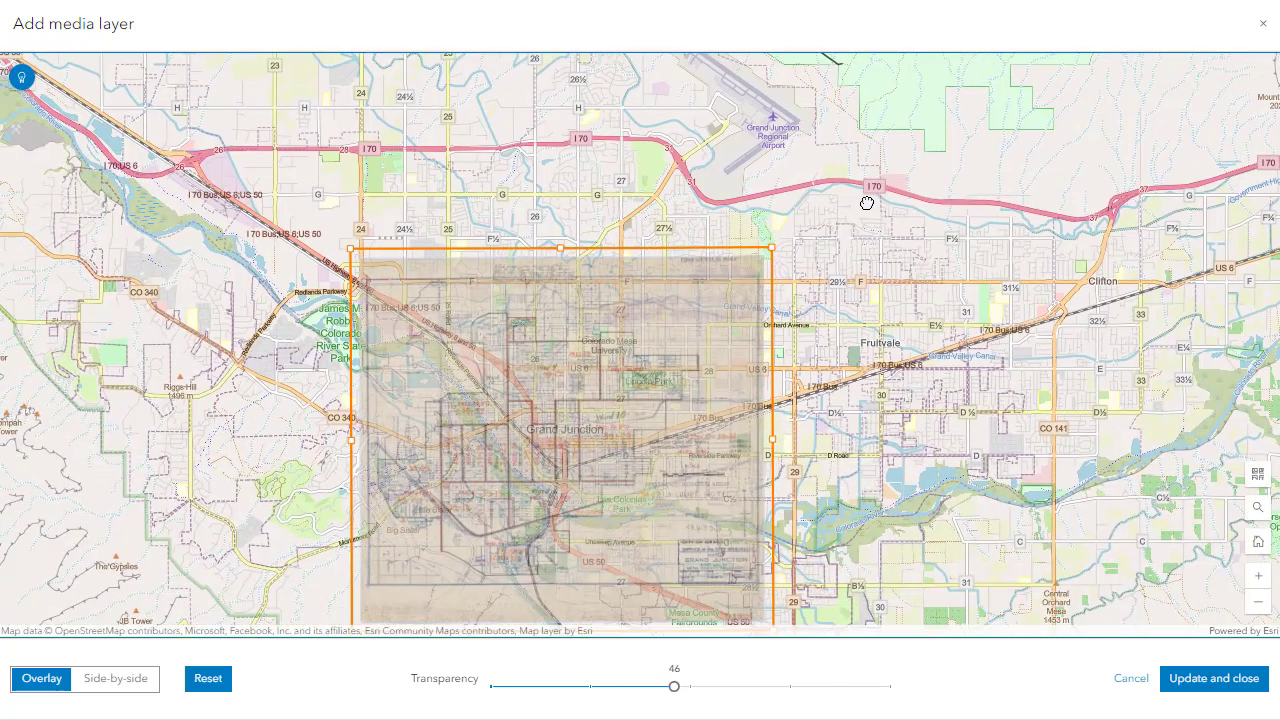
Move the map image northeast, shrink it toward its southwest corner to about 80% of its width, and shift it slightly east.
drag(629, 380, 716, 310)
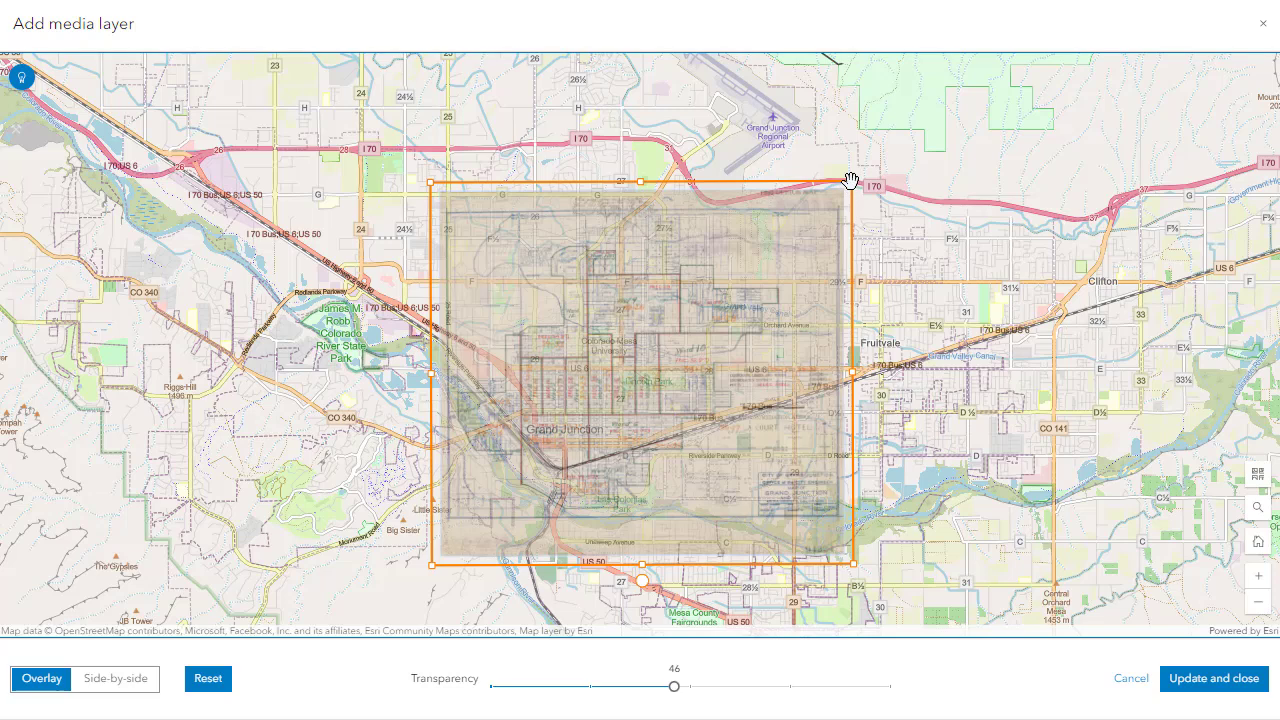
drag(853, 178, 774, 255)
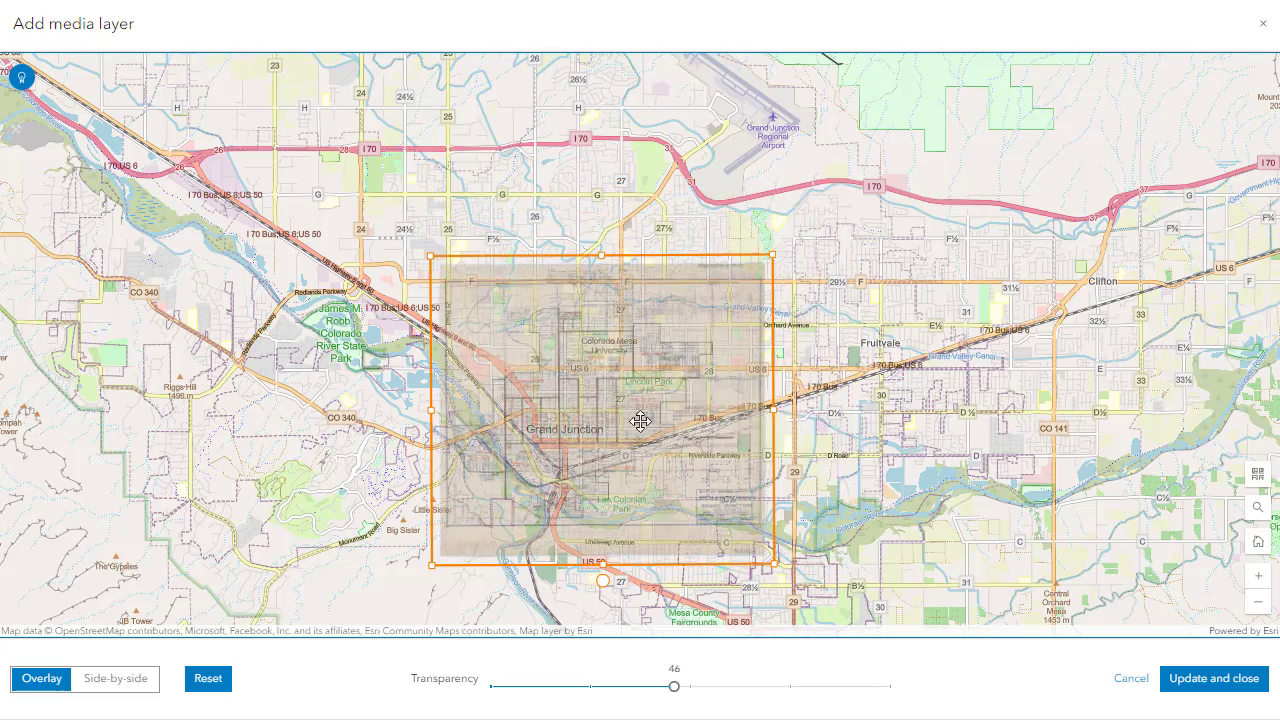
drag(555, 472, 582, 463)
Examine the railroad bend and street grid on the map image at transparency 6, and raise the transparency to 26.
scroll(651, 503, up, 2)
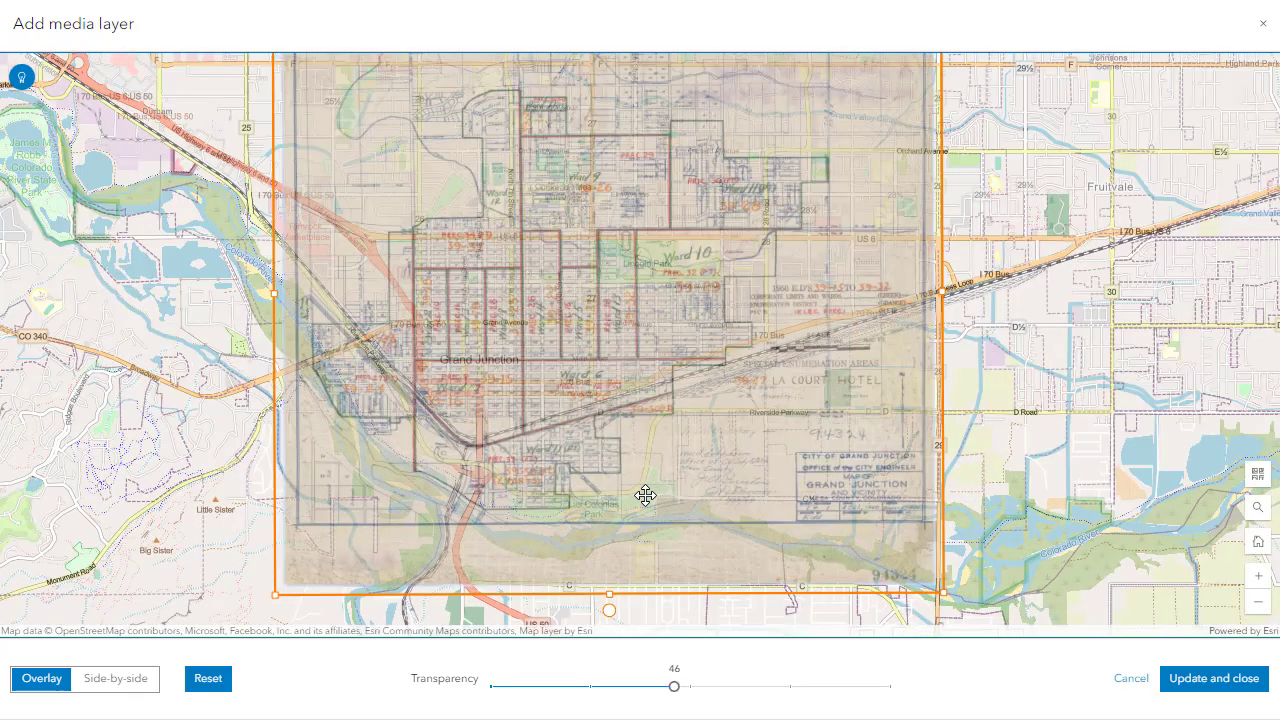
drag(674, 687, 514, 688)
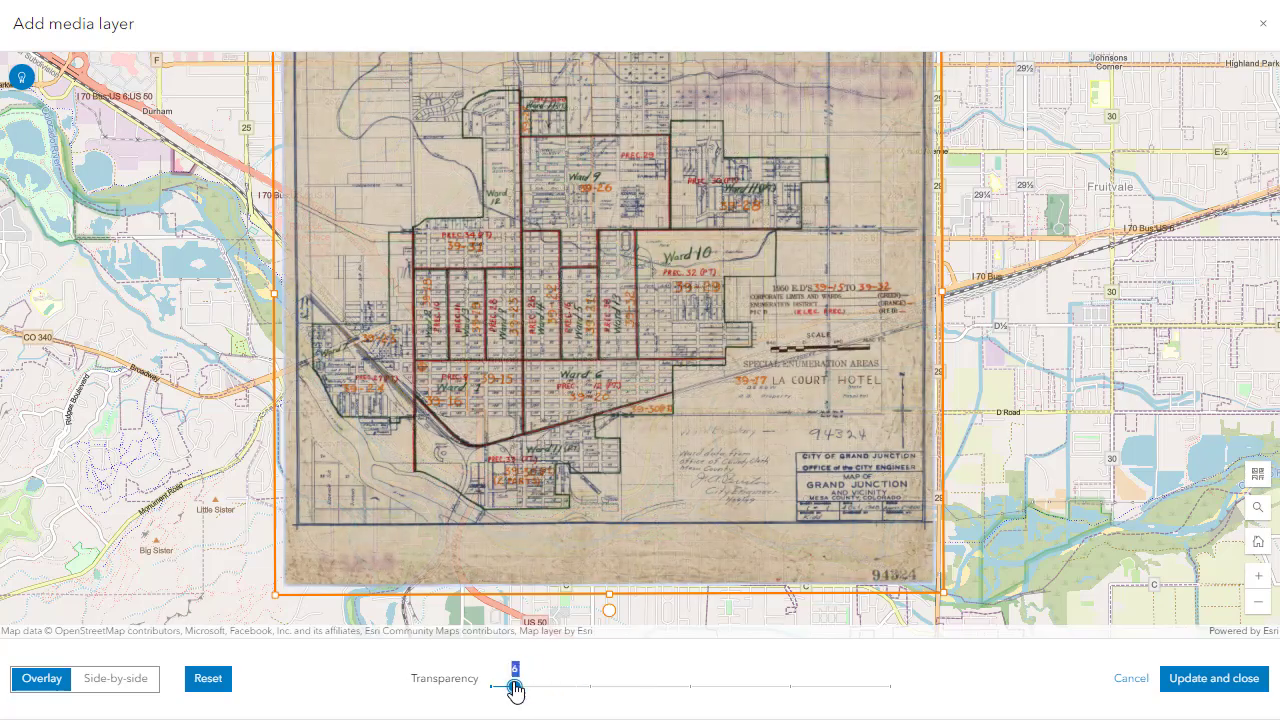
scroll(519, 453, up, 2)
scroll(519, 453, up, 3)
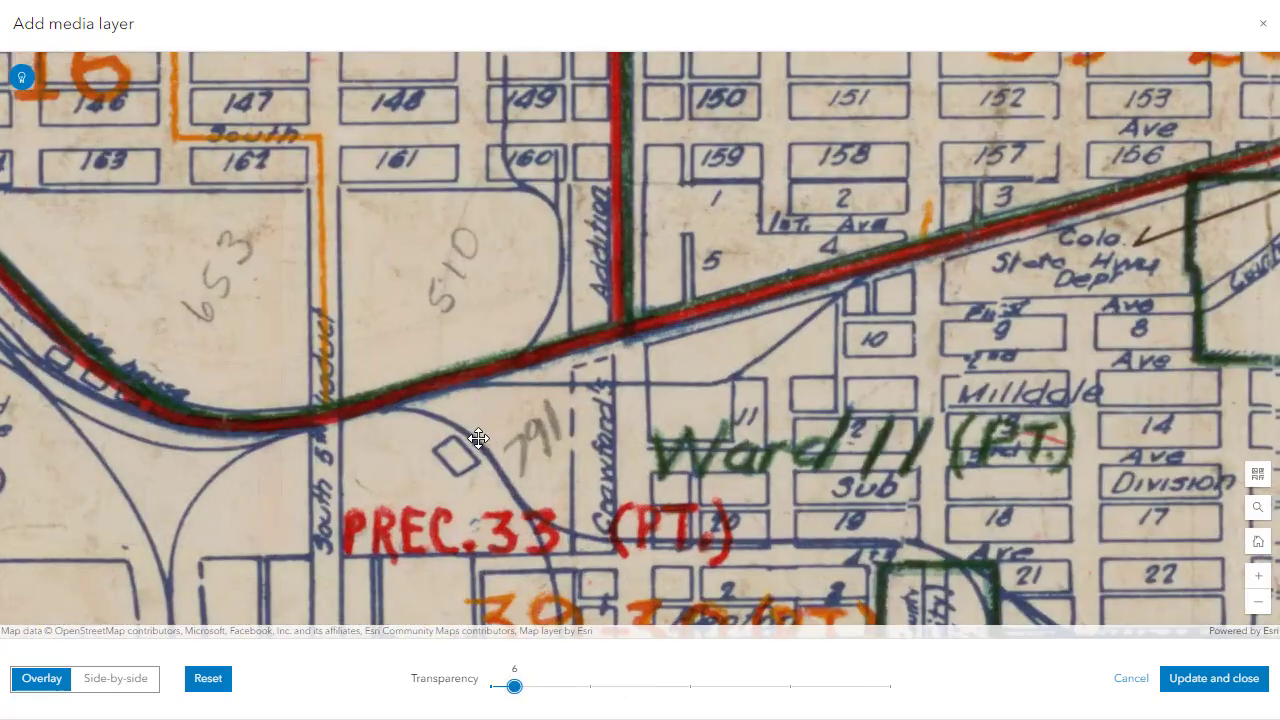
scroll(478, 438, down, 3)
scroll(440, 476, down, 3)
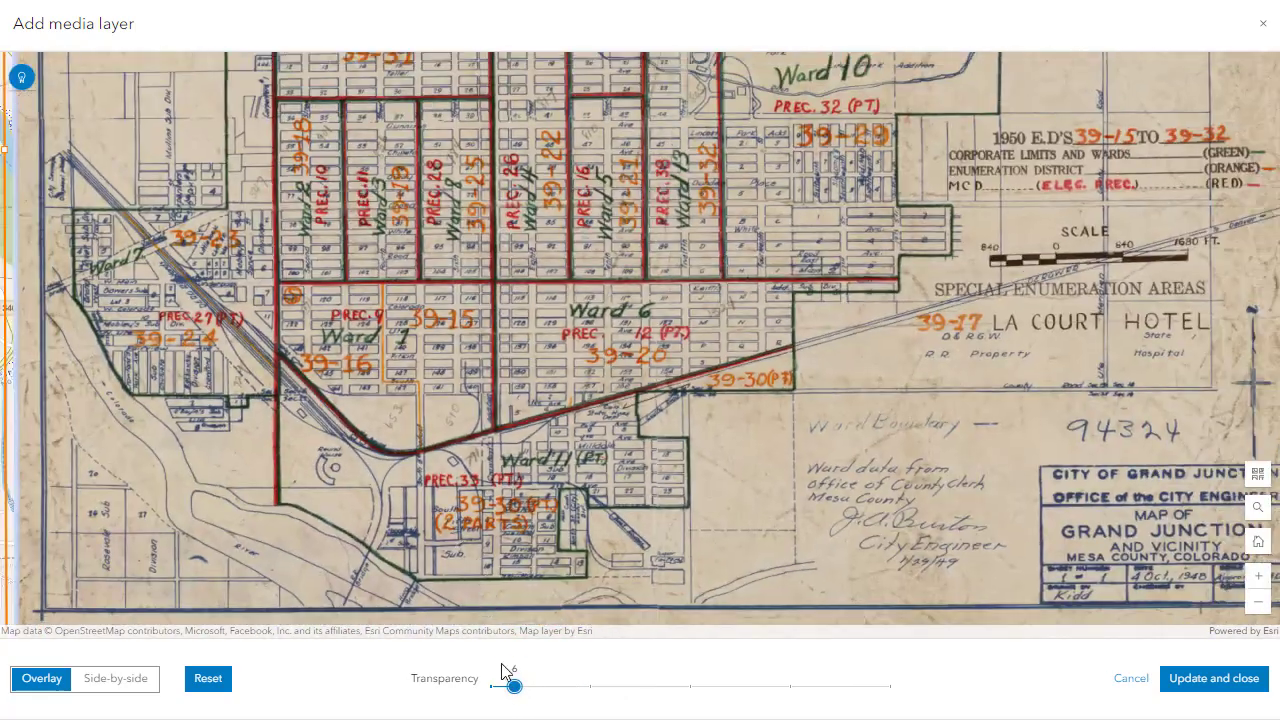
drag(515, 688, 545, 683)
drag(523, 690, 595, 686)
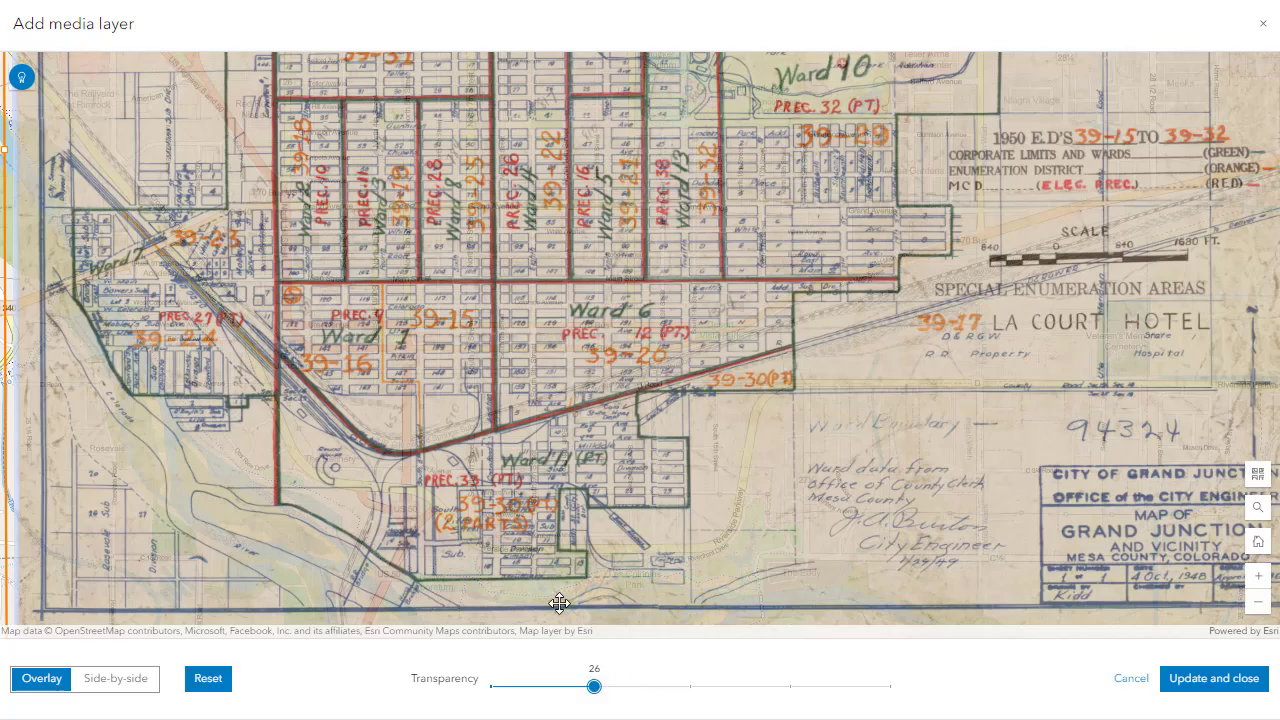
Nudge the map image slightly west against the basemap's railroad bend and set its transparency to 47.
click(498, 519)
drag(498, 519, 491, 520)
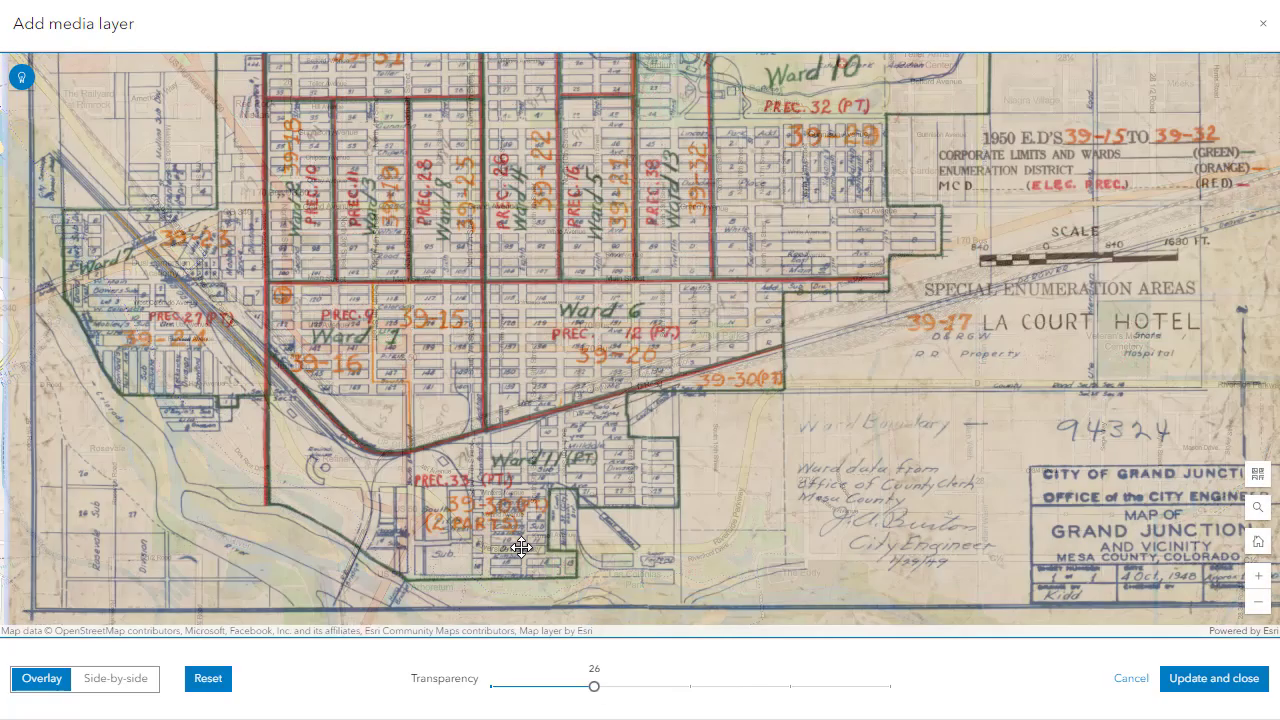
drag(595, 688, 716, 686)
click(540, 688)
click(671, 698)
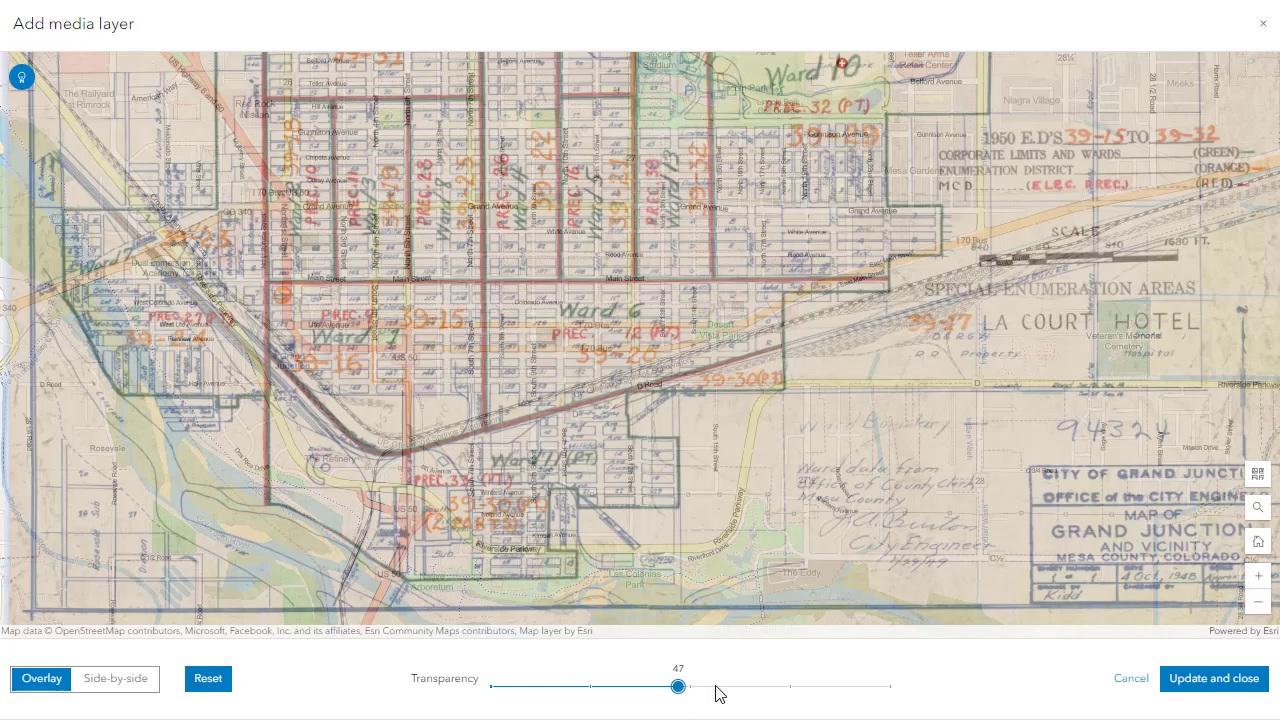
Compare the map image's northern streets with the basemap at transparency 8 and 58.
scroll(230, 305, down, 2)
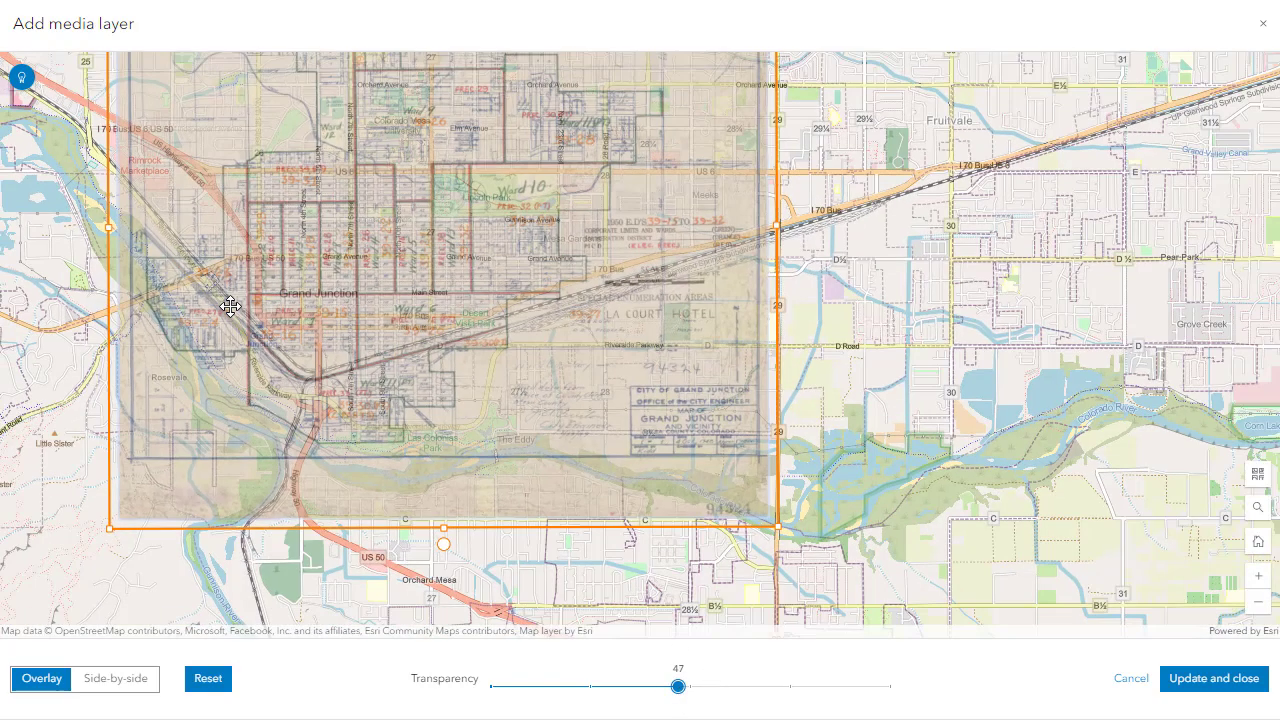
drag(53, 204, 124, 464)
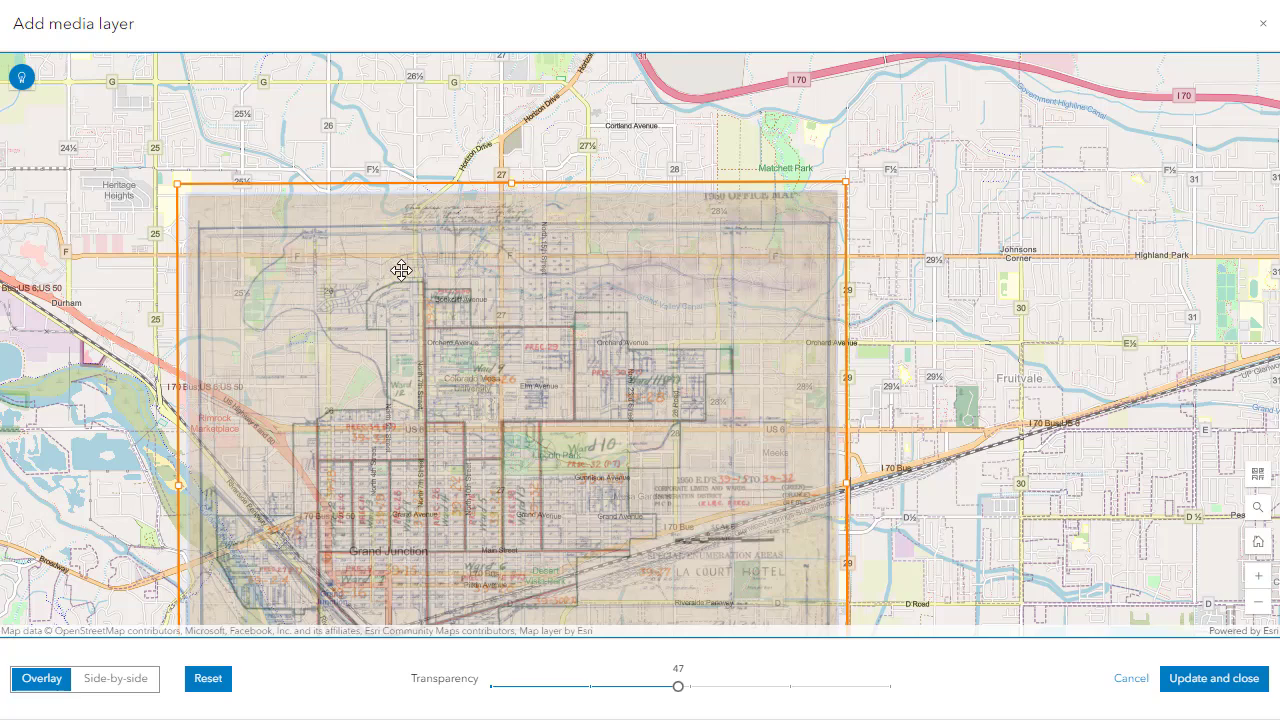
scroll(403, 270, up, 1)
scroll(410, 264, up, 1)
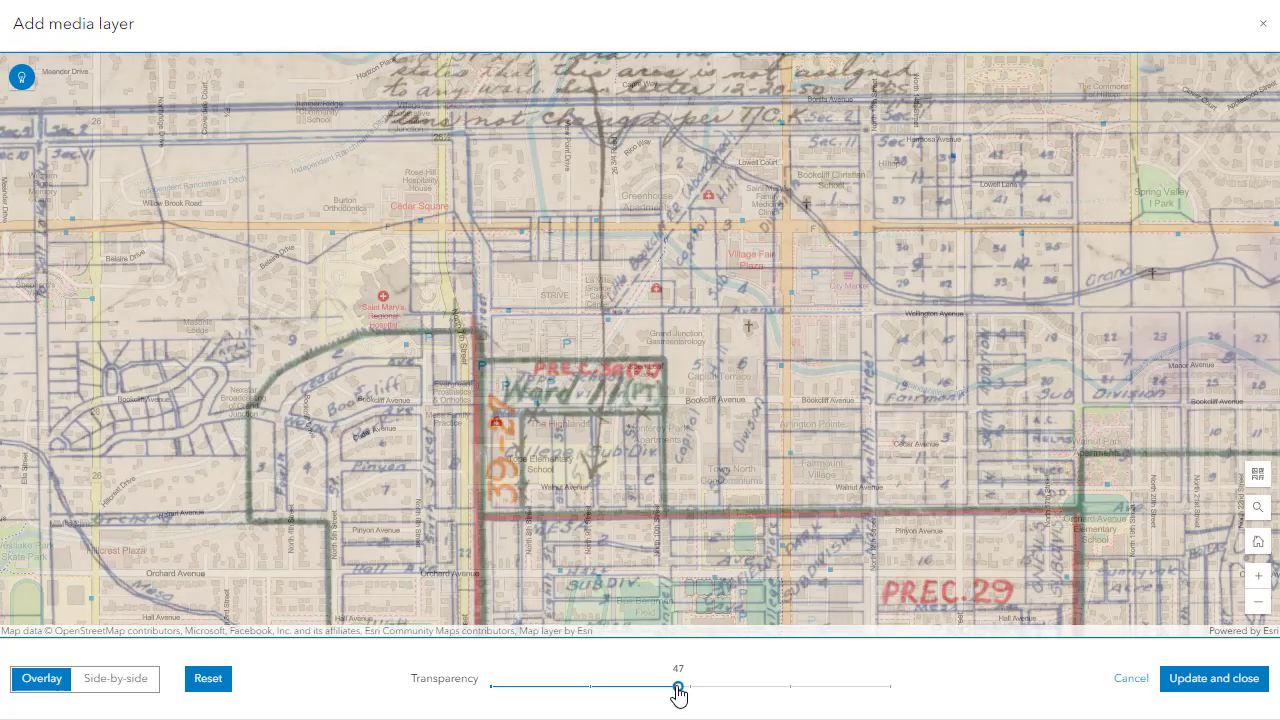
drag(678, 687, 503, 686)
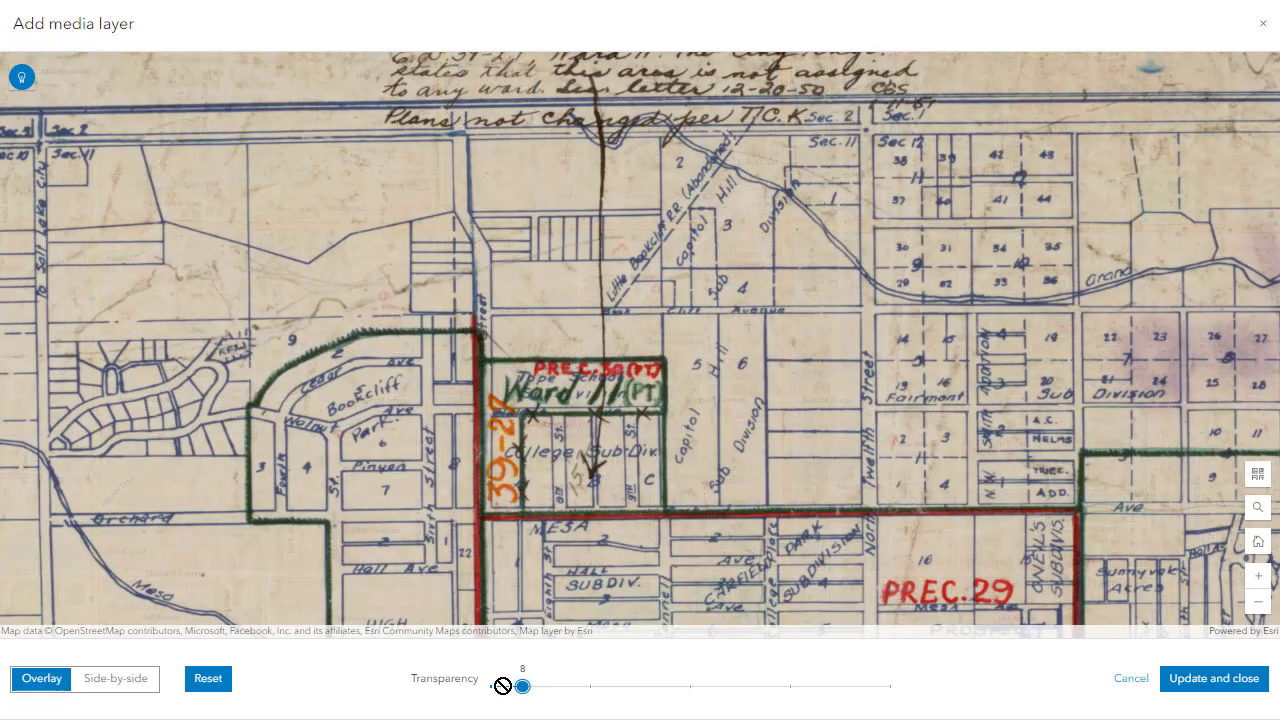
click(579, 686)
drag(620, 691, 720, 688)
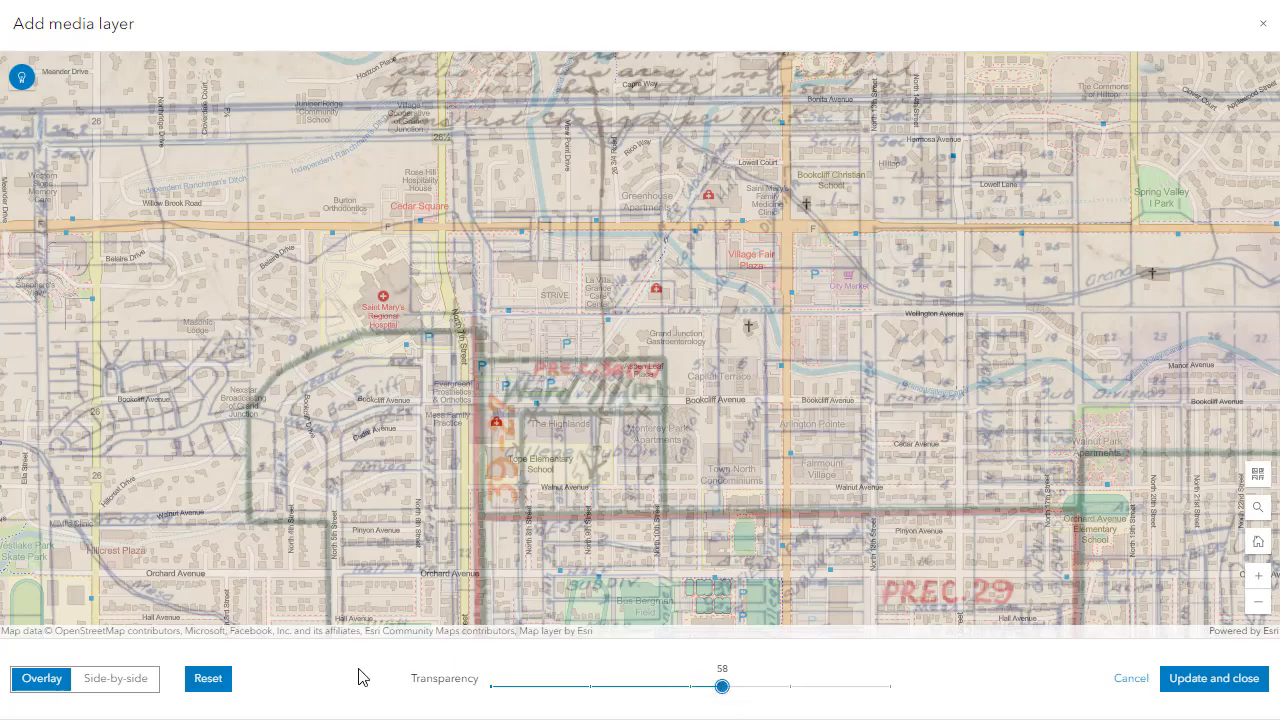
Set the map image's transparency to 10 and shrink it toward its southwest corner to about 94% of its width.
scroll(298, 512, down, 3)
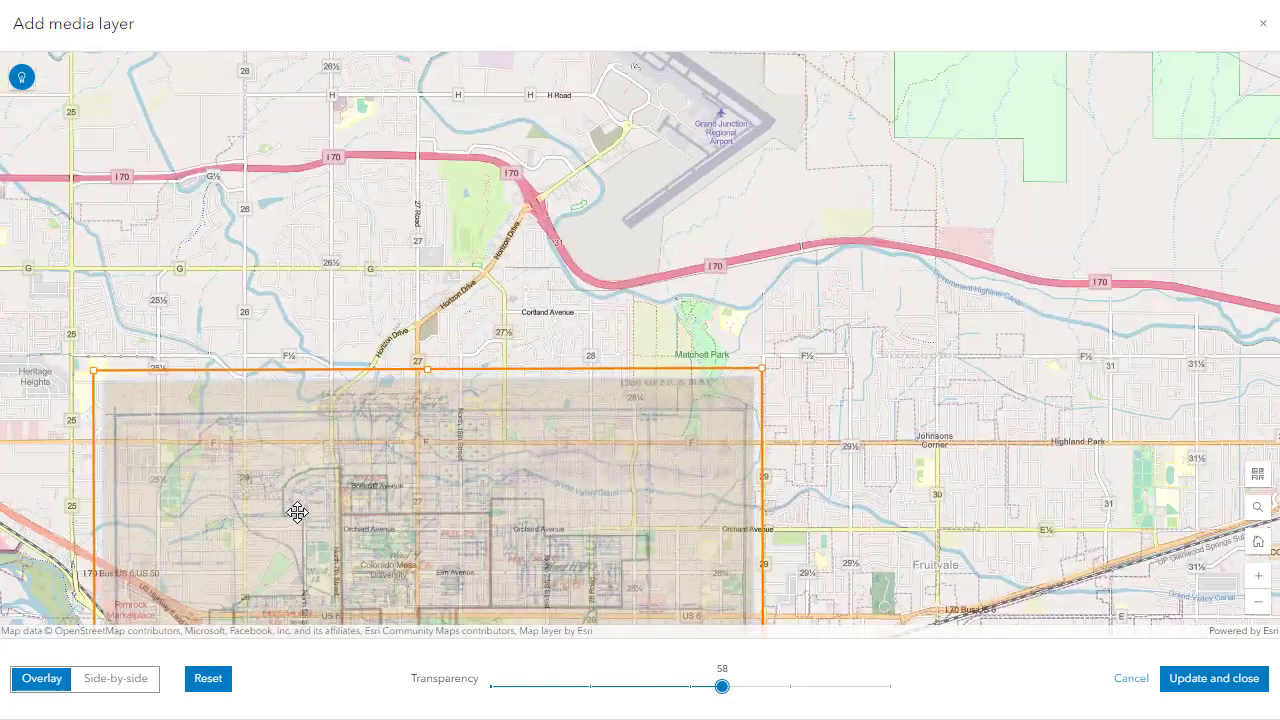
click(526, 687)
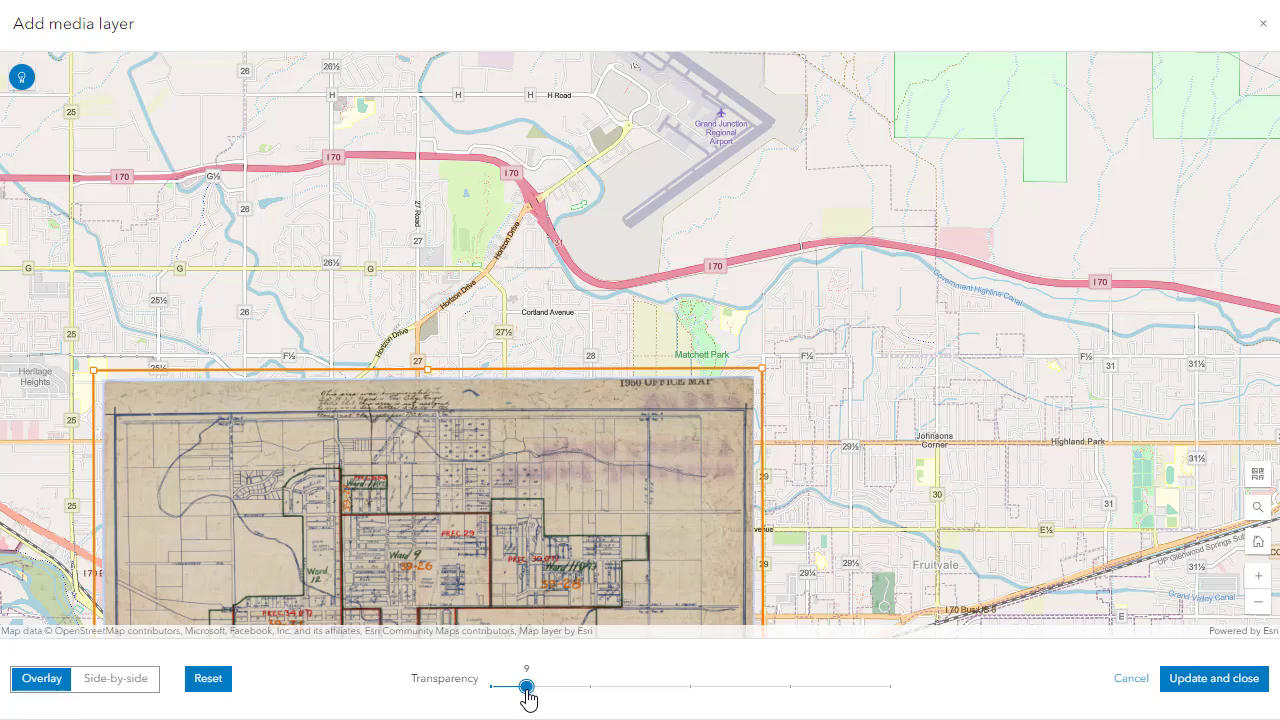
drag(527, 690, 620, 688)
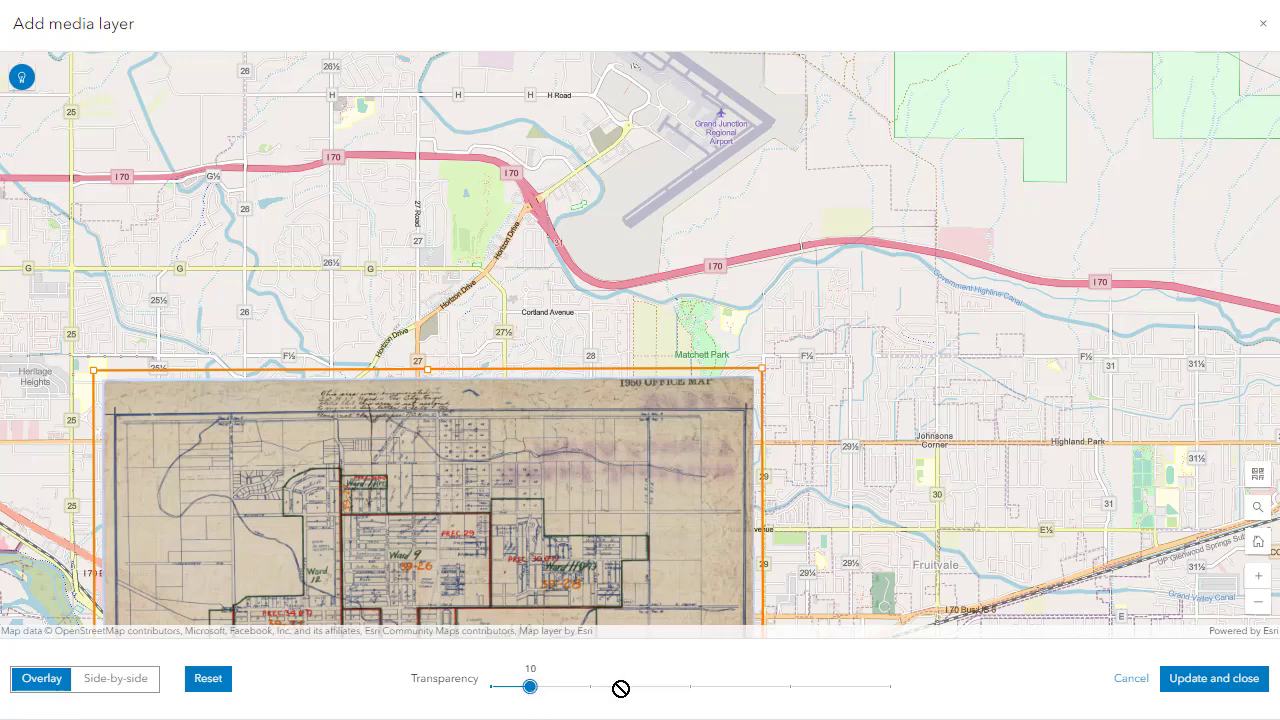
click(764, 367)
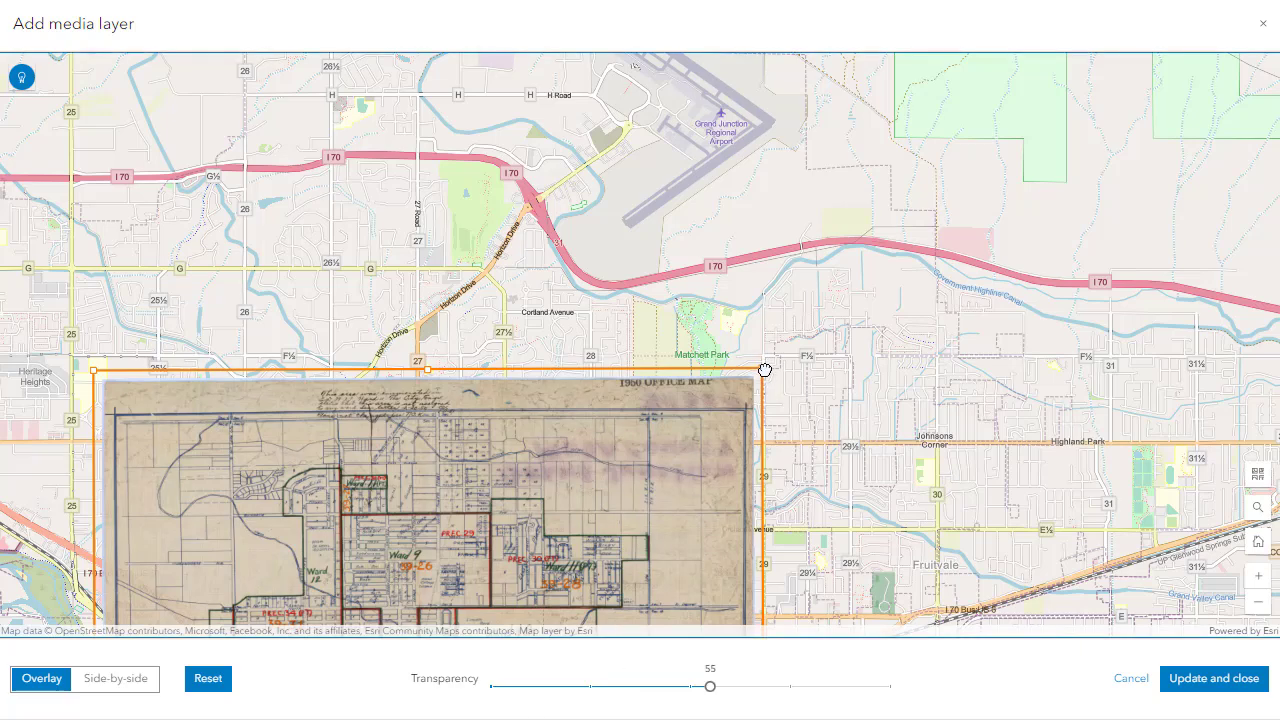
drag(766, 362, 726, 386)
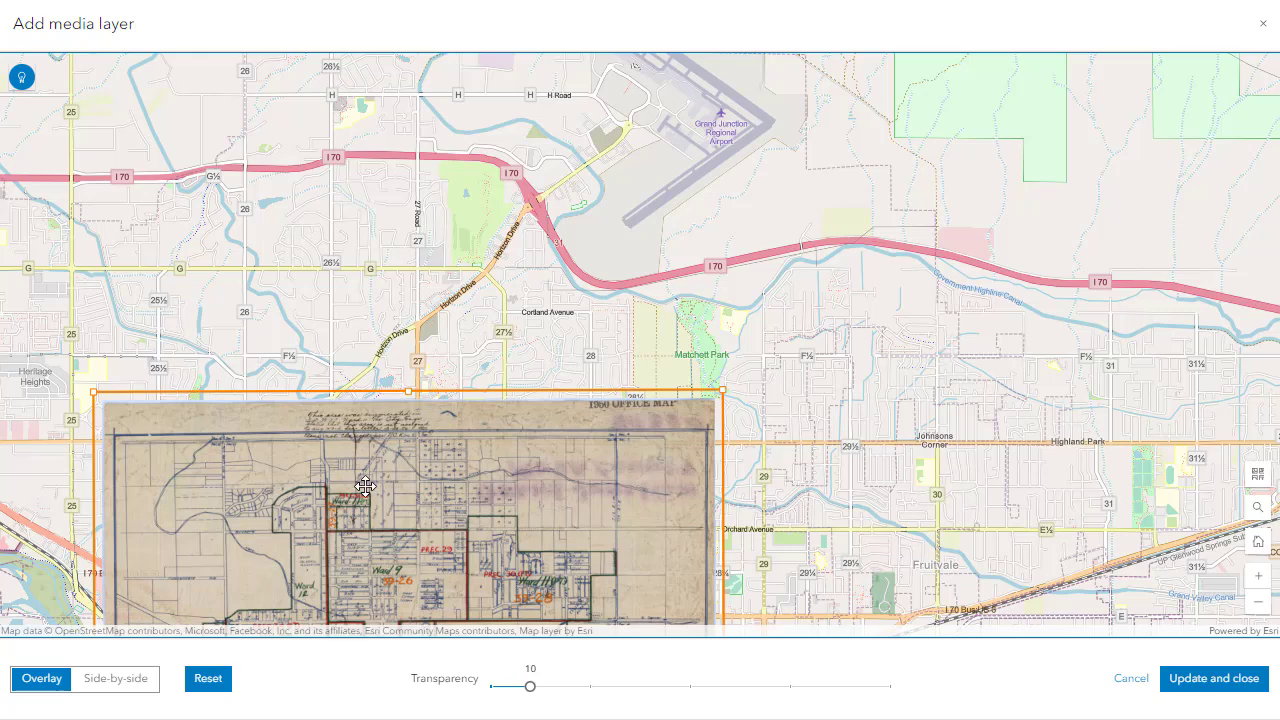
Set the map image's transparency to 32 and nudge it slightly east over the basemap streets.
scroll(366, 486, up, 2)
drag(531, 702, 650, 690)
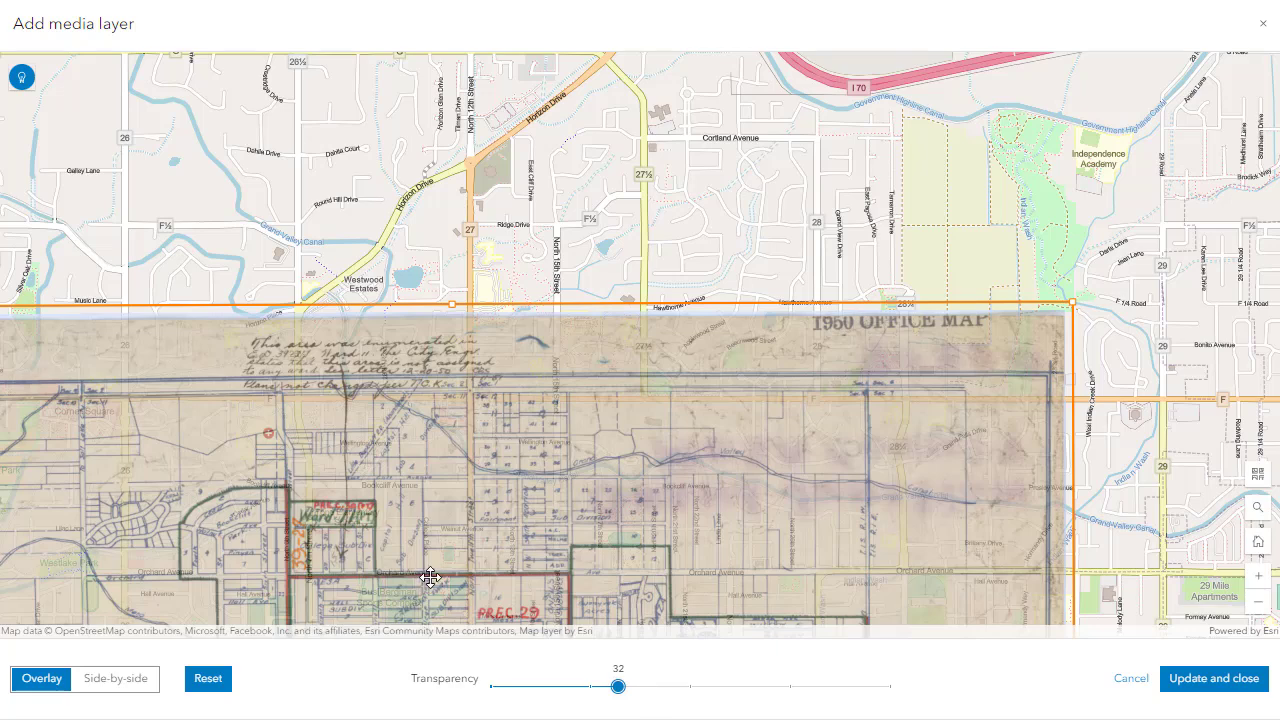
drag(426, 553, 453, 566)
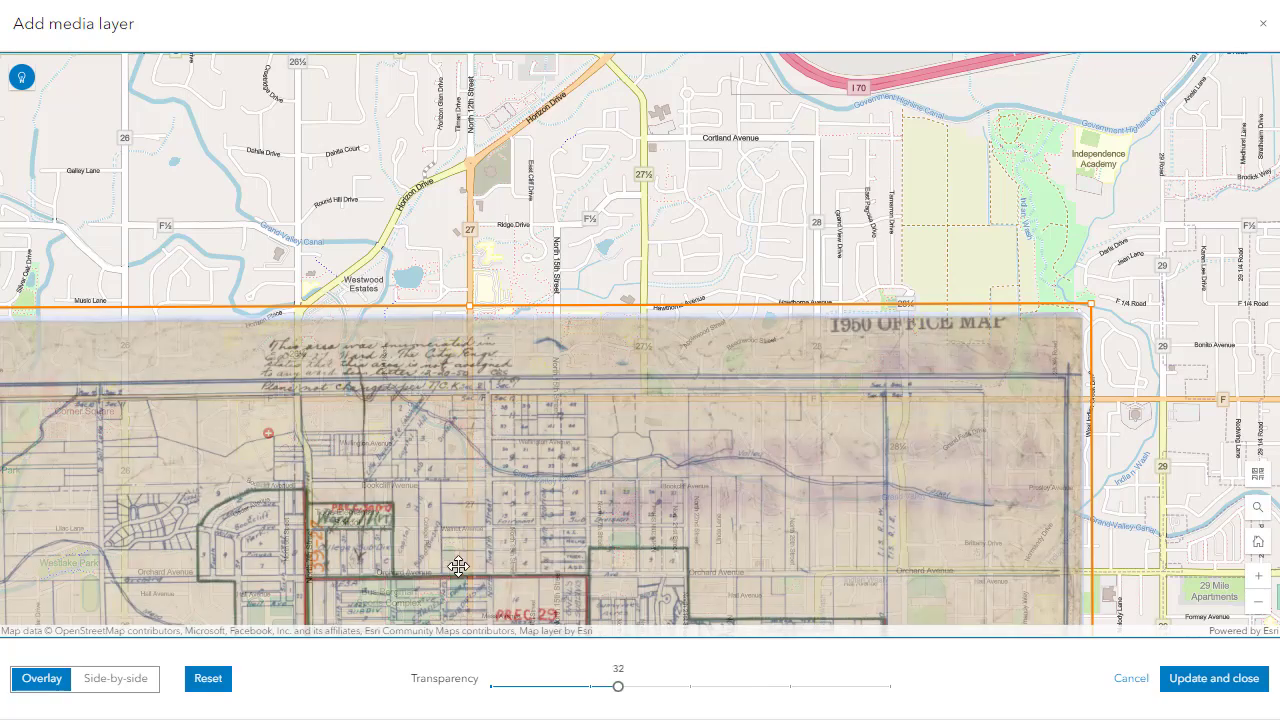
Check the map image's northwest corner against the basemap and nudge the image slightly south.
scroll(1187, 412, down, 2)
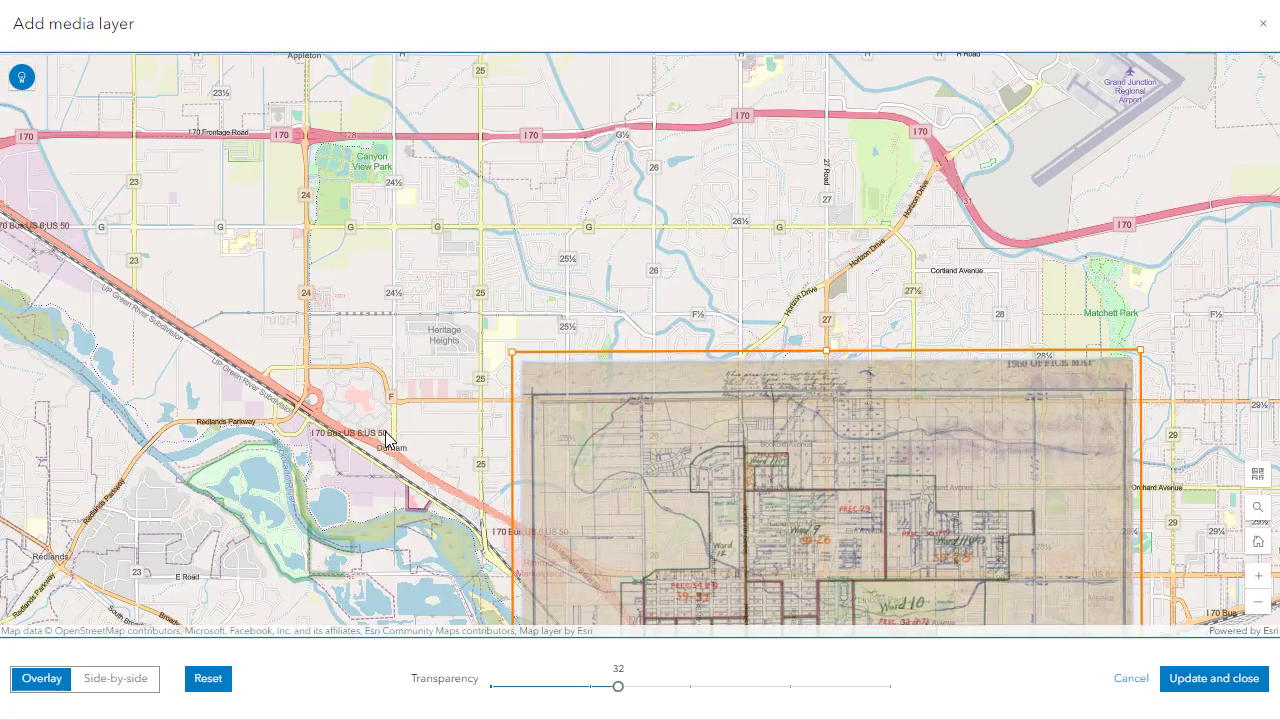
drag(1166, 414, 517, 322)
scroll(592, 216, up, 4)
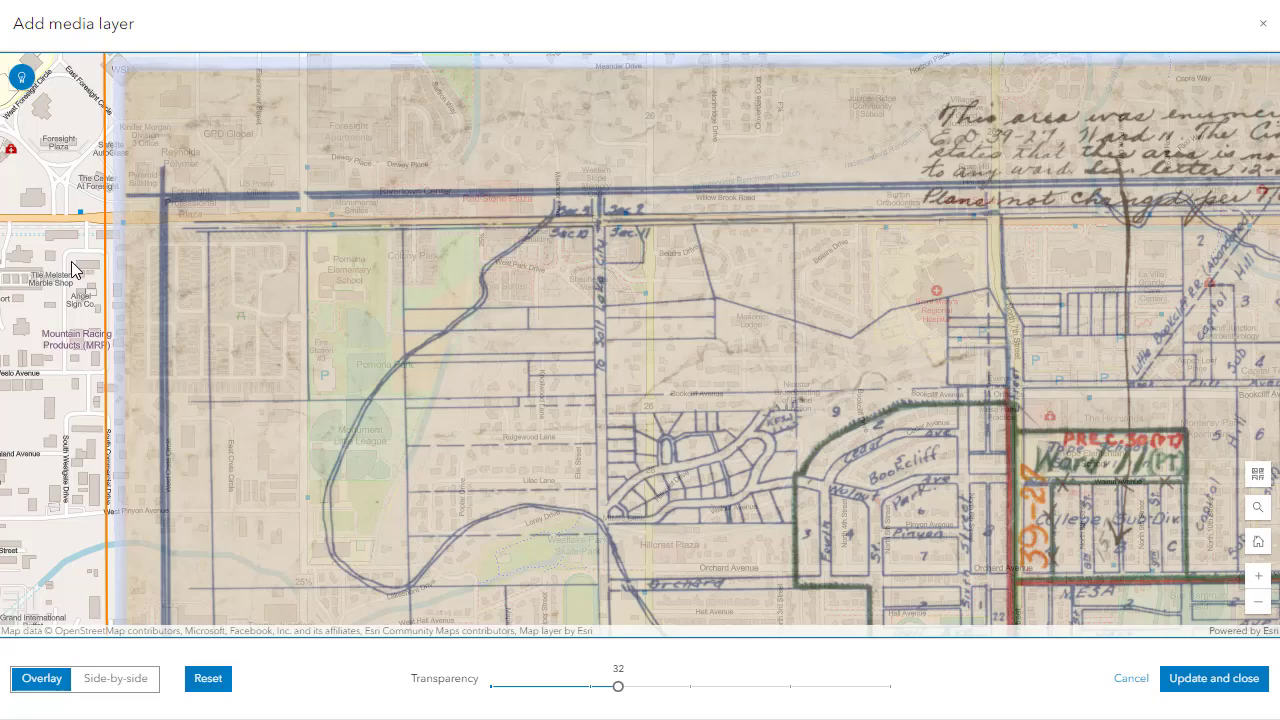
scroll(71, 268, up, 3)
scroll(69, 257, down, 3)
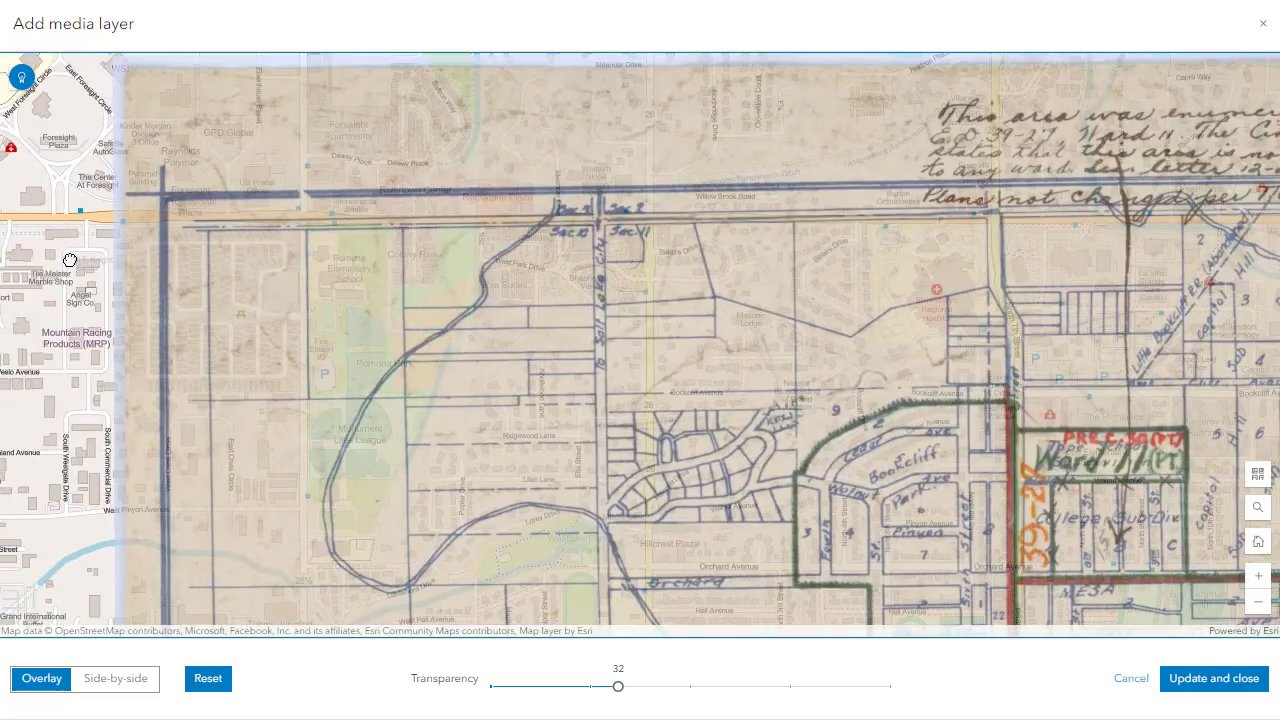
scroll(108, 145, down, 3)
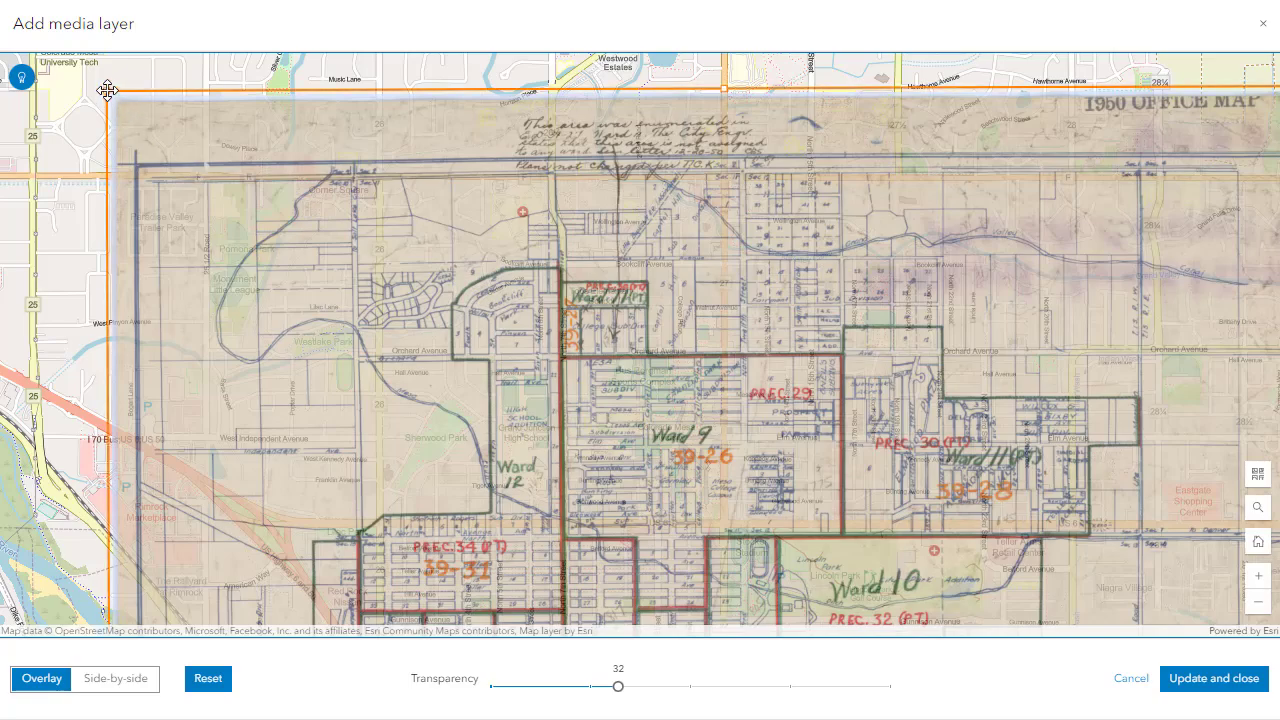
mouse_move(109, 94)
mouse_down()
mouse_move(131, 109)
mouse_move(111, 103)
mouse_up()
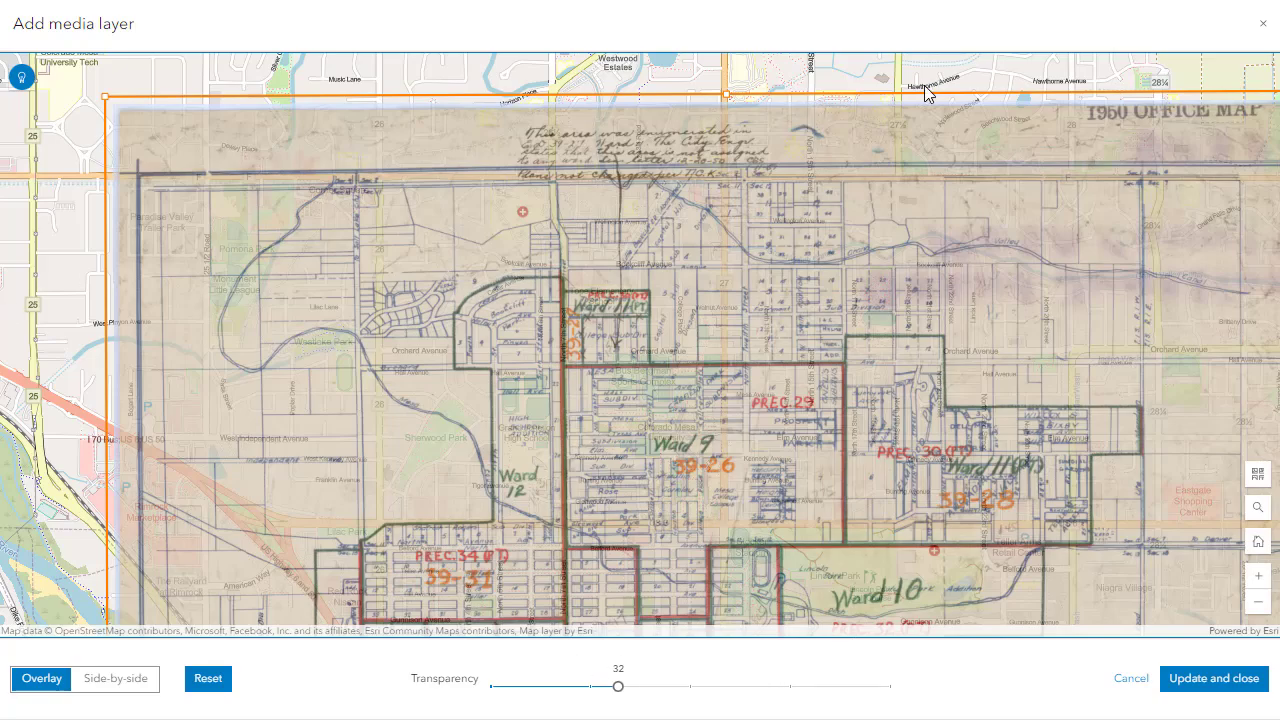
Shrink the map image from its northeast corner in two stages to about 93% of its width, nudging it back into alignment each time.
drag(943, 85, 709, 77)
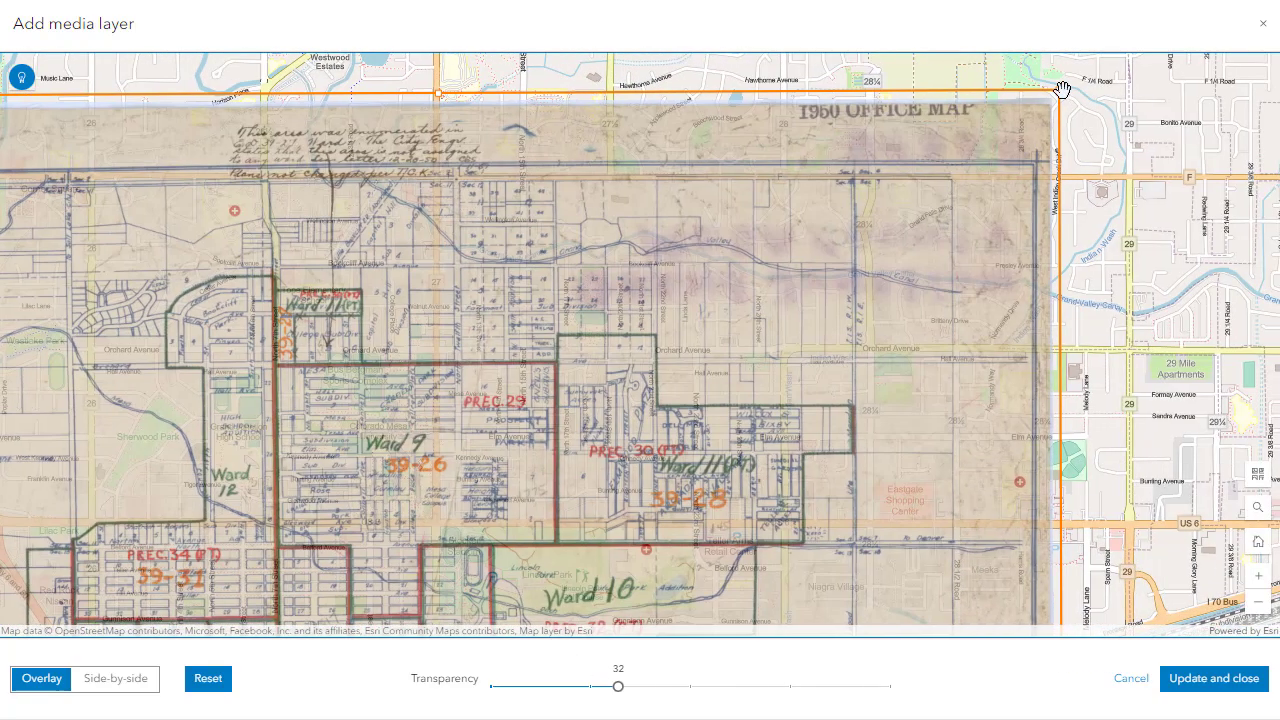
drag(1060, 90, 1003, 121)
drag(792, 229, 816, 203)
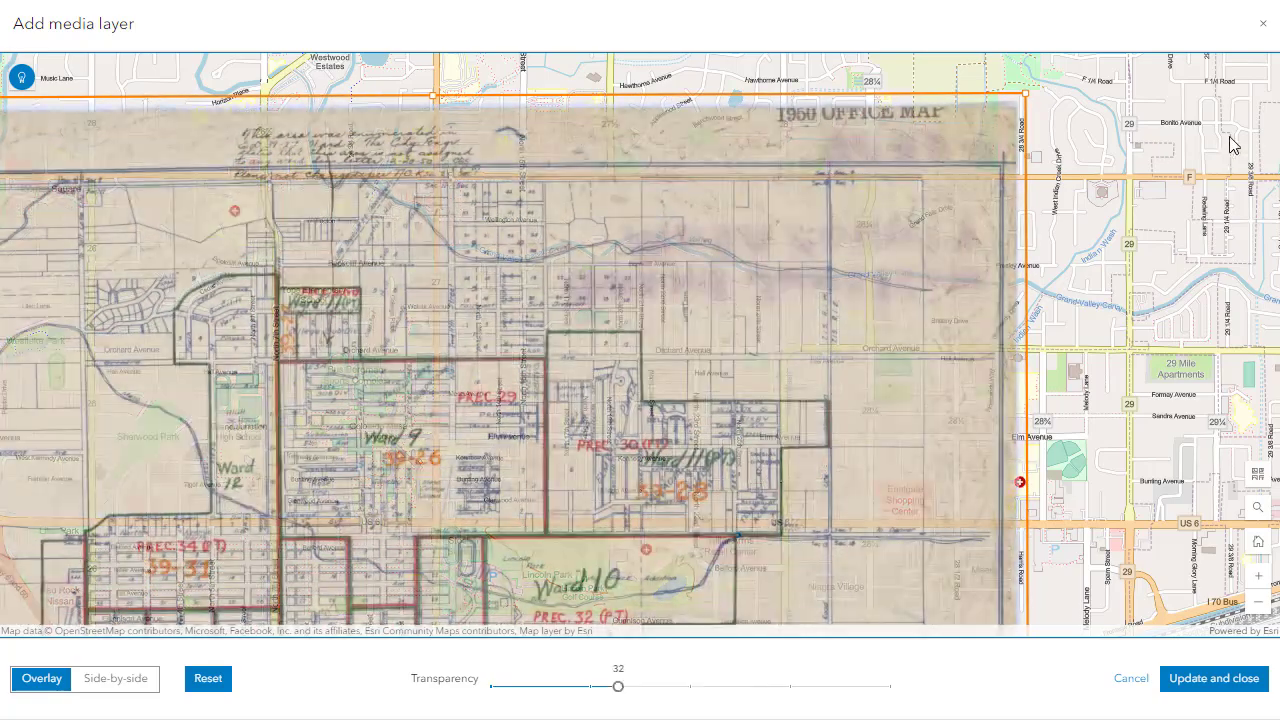
drag(1029, 90, 1009, 106)
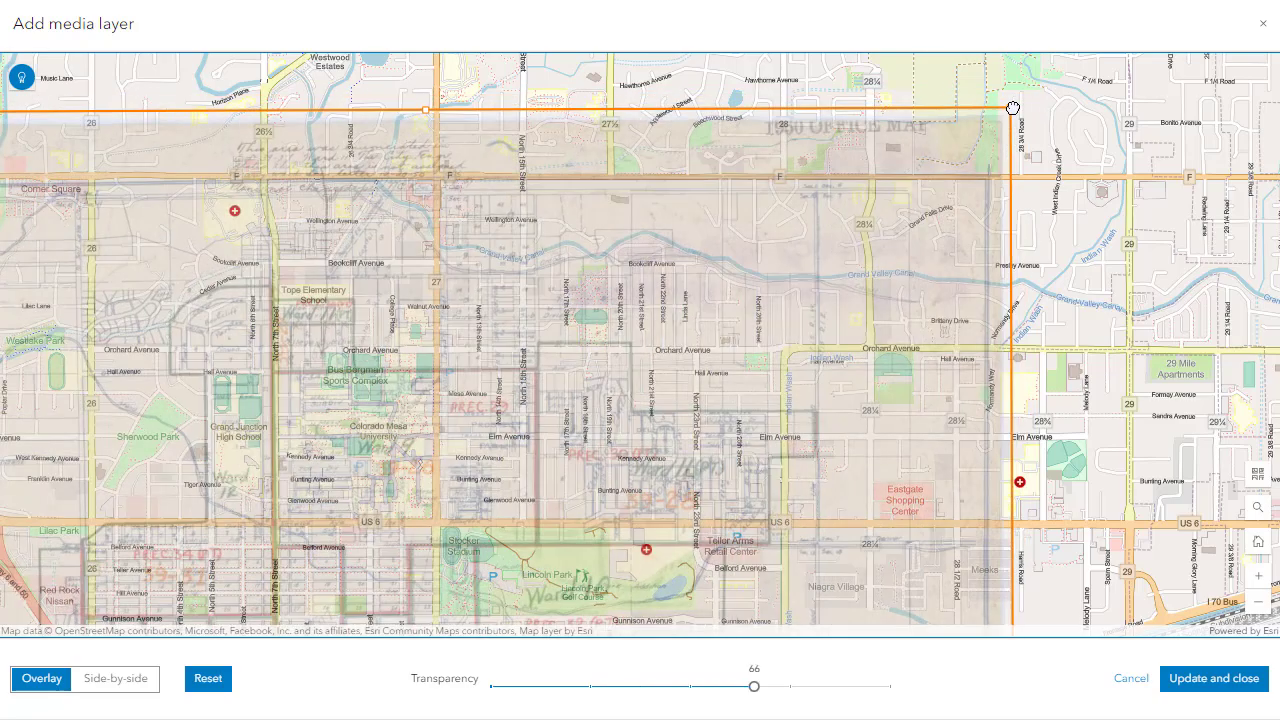
drag(857, 166, 860, 166)
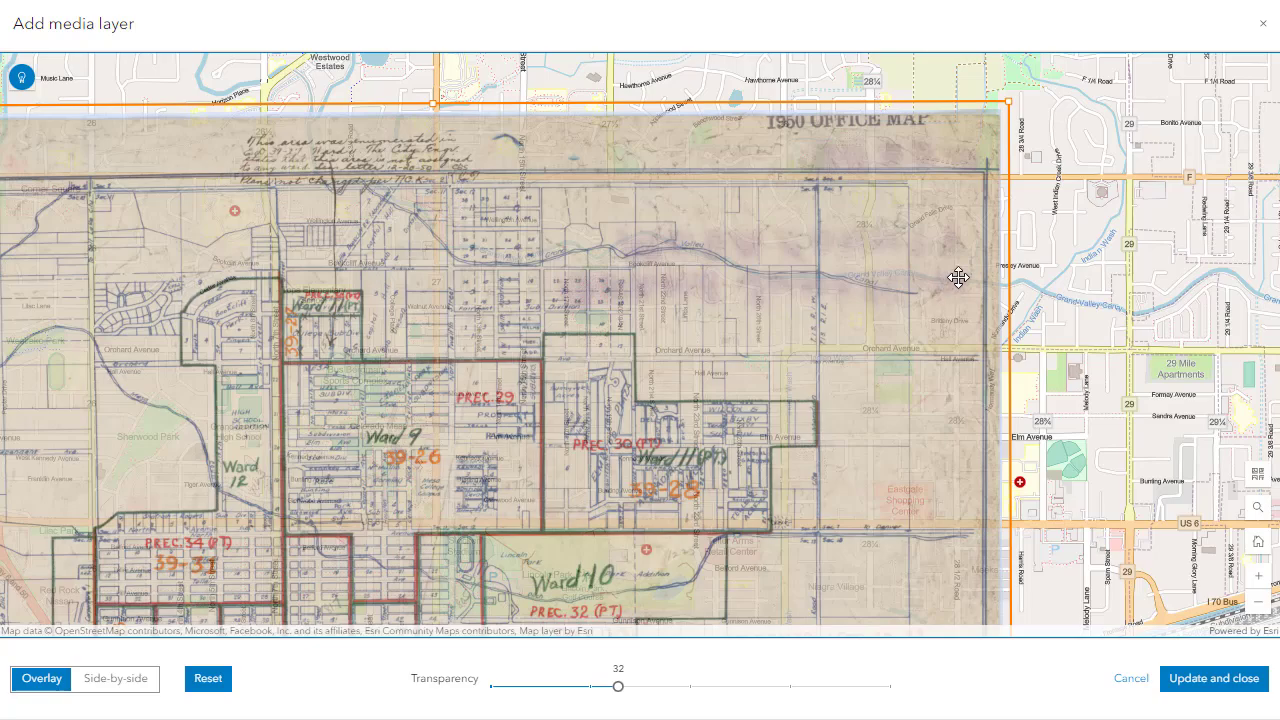
Compare the river, railroad and streets in the map image's southwest part with the basemap at transparency 11, 38 and 18.
scroll(1137, 304, down, 2)
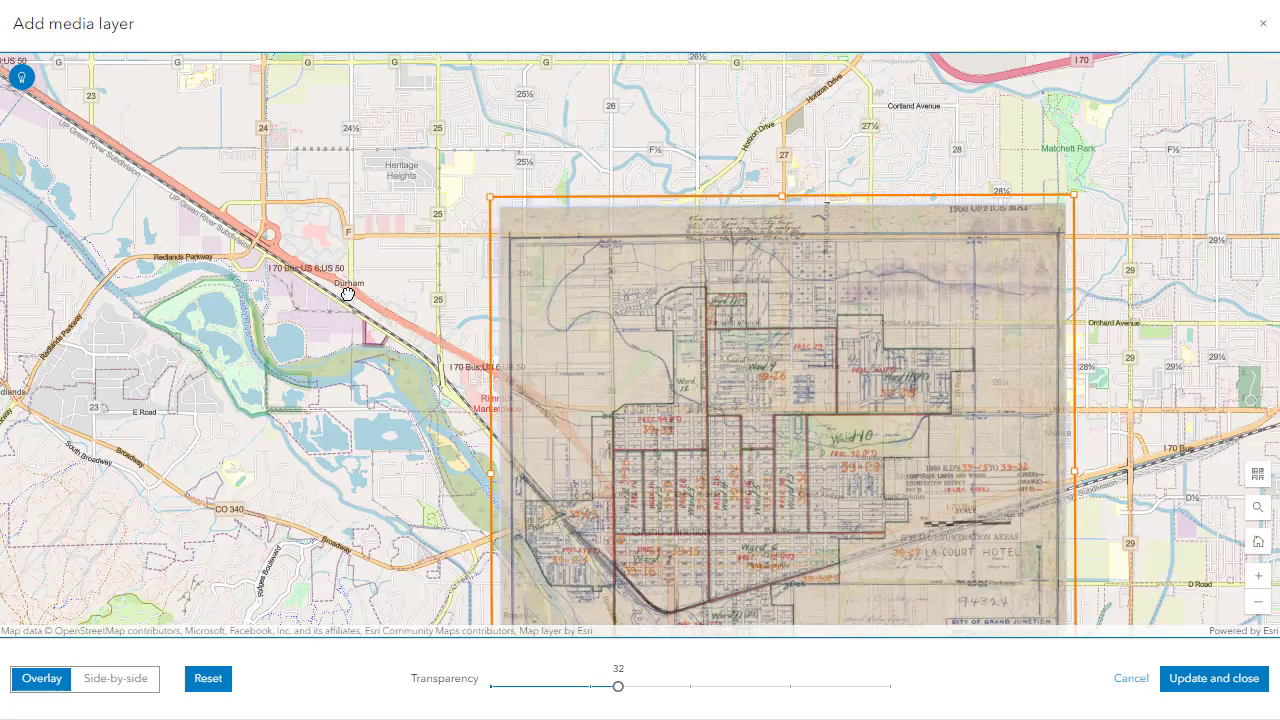
drag(347, 294, 314, 90)
scroll(621, 300, up, 2)
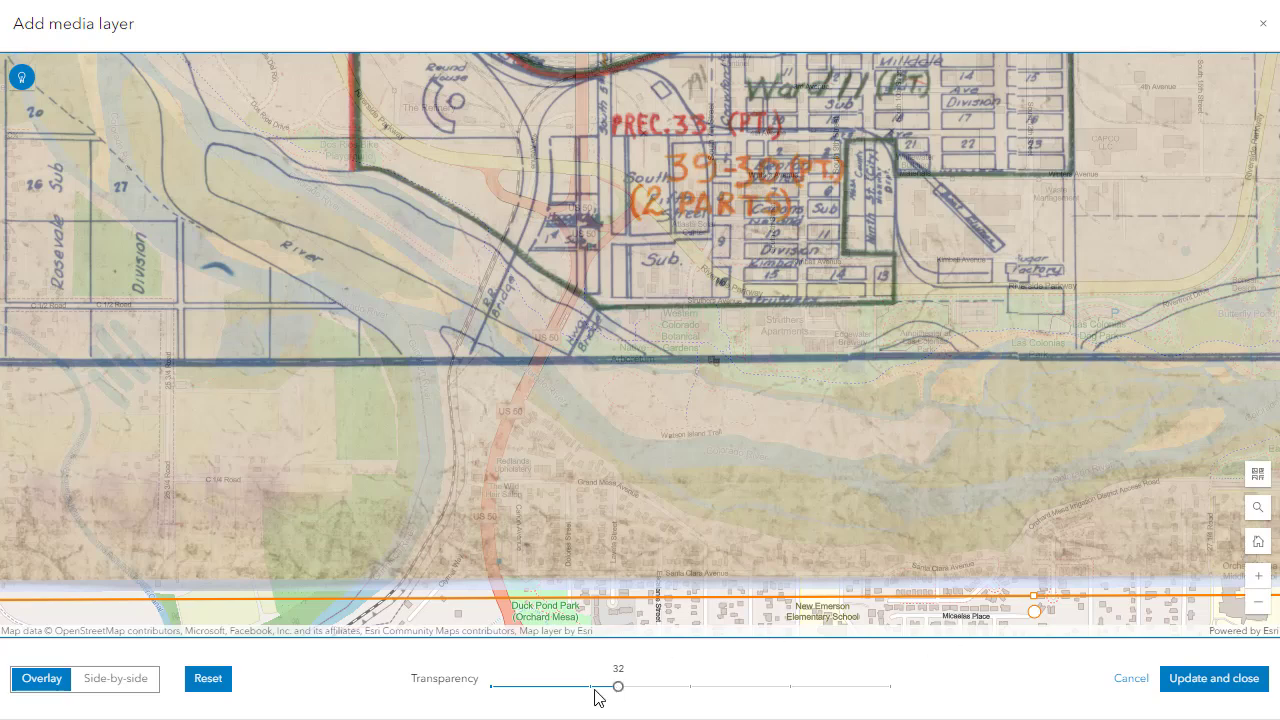
drag(595, 690, 541, 686)
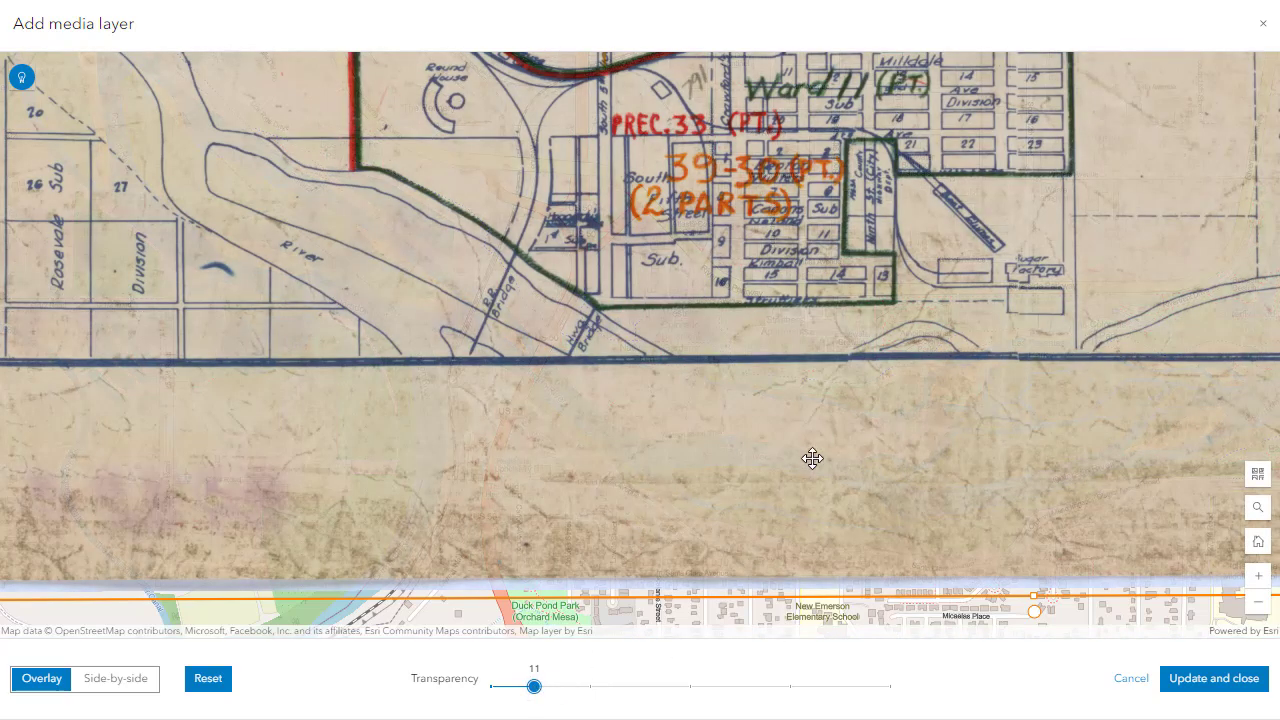
drag(233, 614, 409, 697)
drag(27, 291, 1, 456)
drag(535, 697, 747, 408)
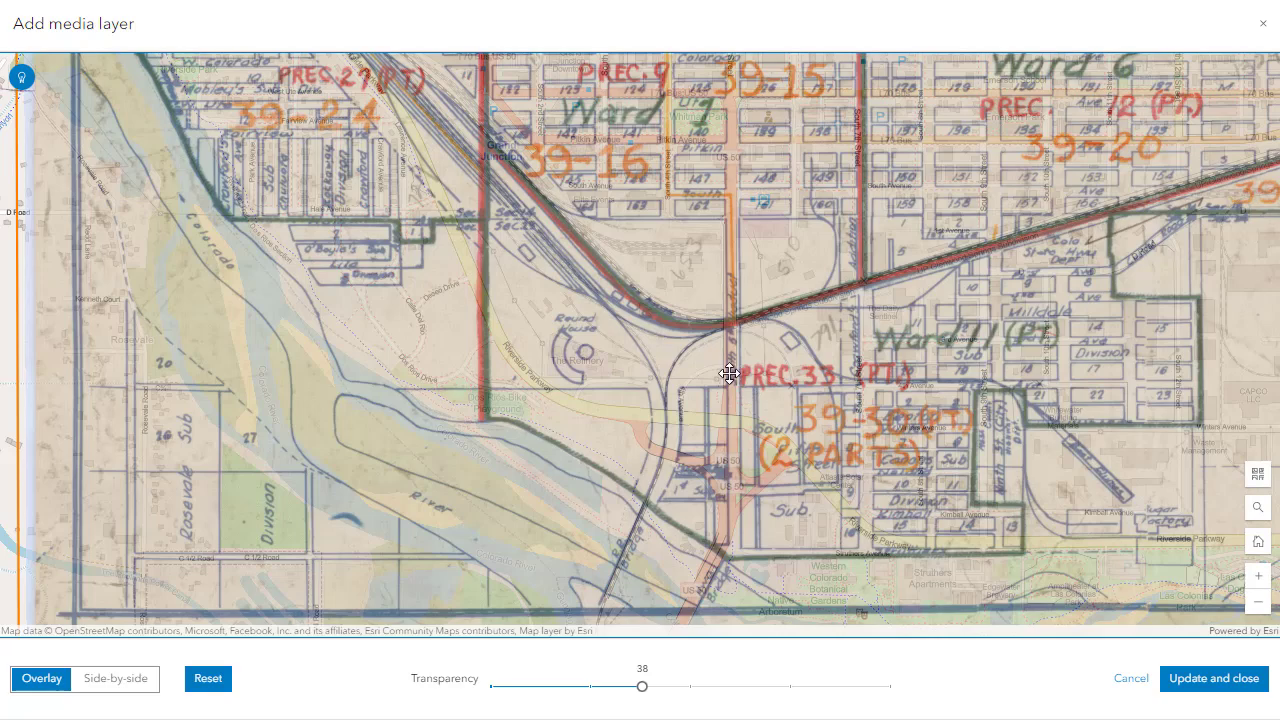
click(563, 690)
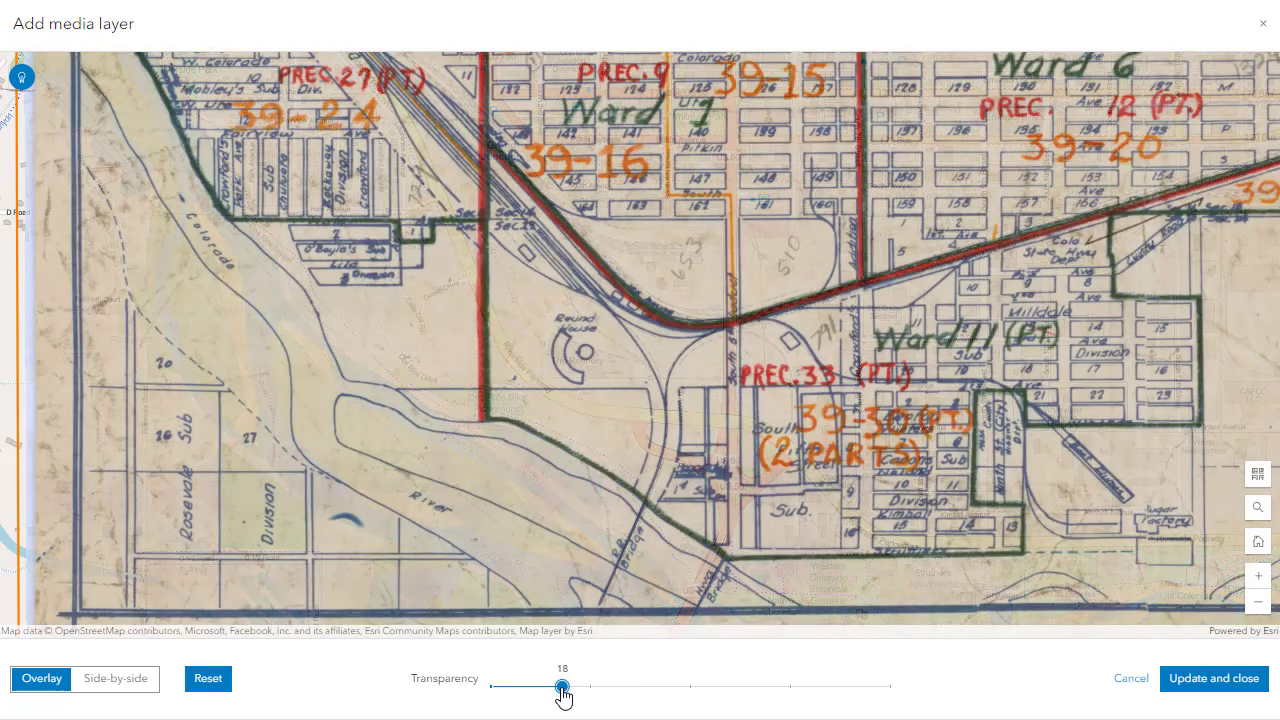
Set the map image's transparency to 50 and compare its western and northern parts with the basemap streets.
drag(588, 692, 690, 704)
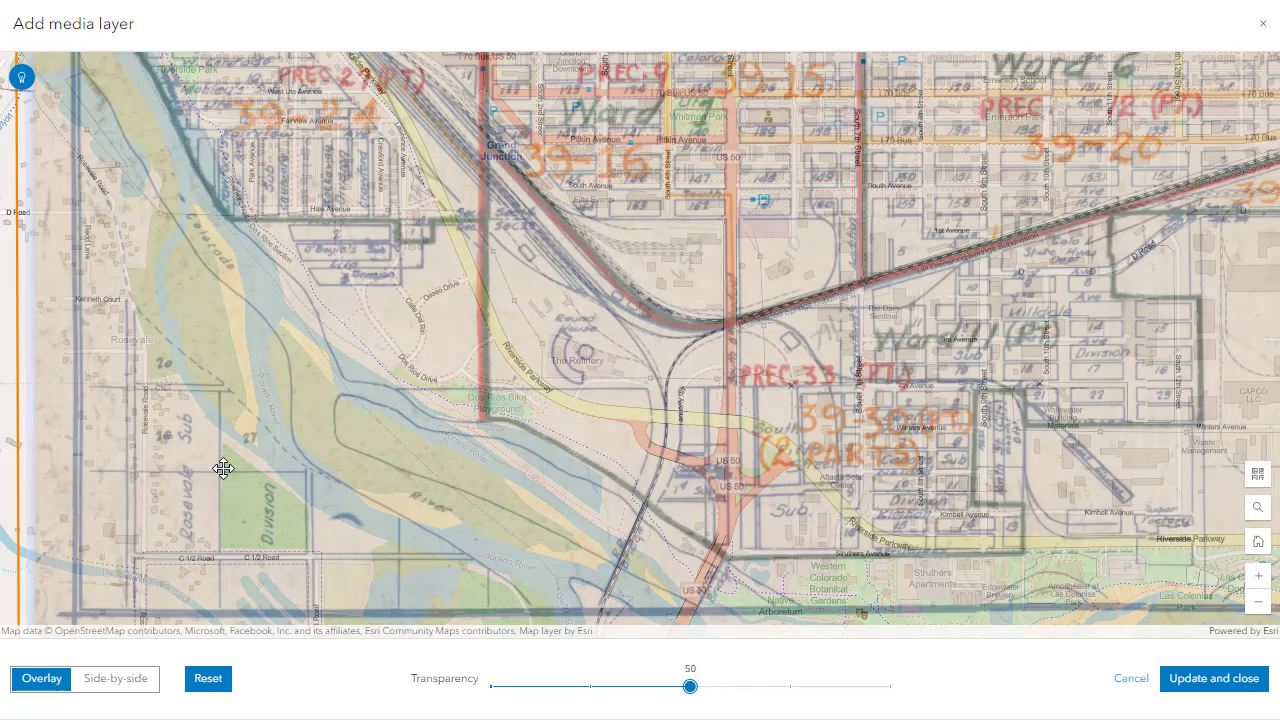
drag(6, 286, 20, 420)
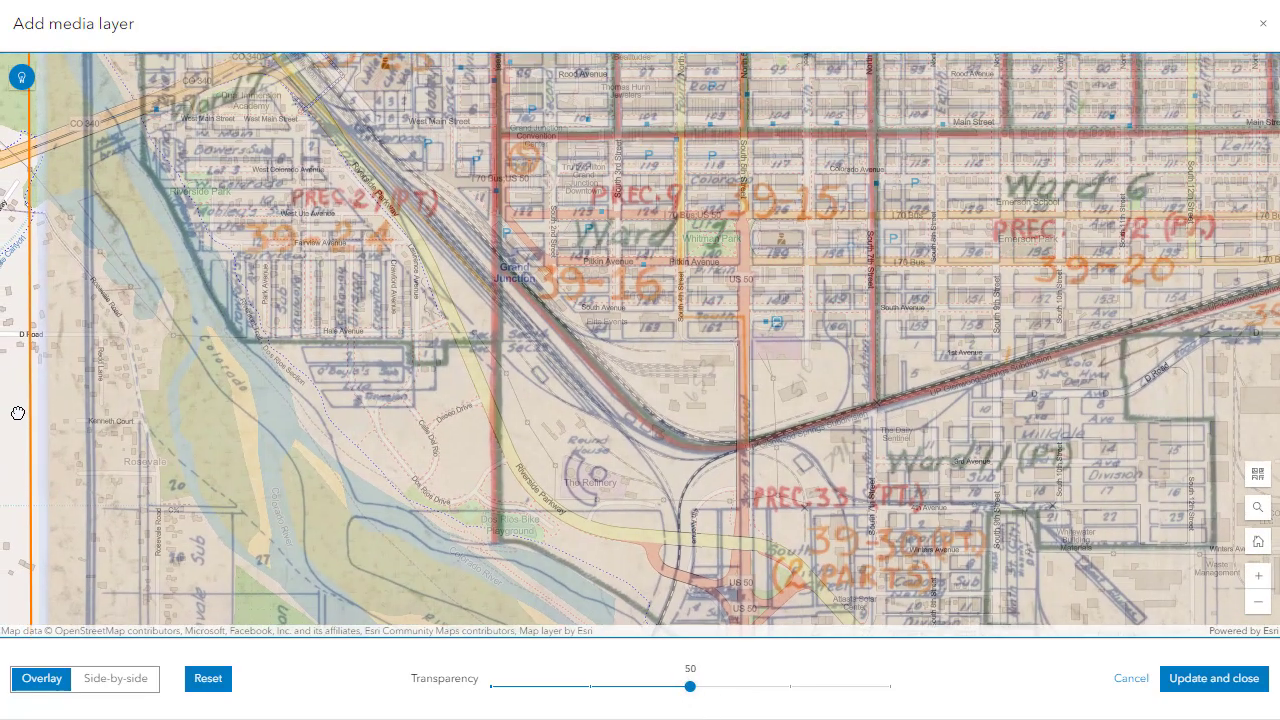
drag(12, 243, 40, 508)
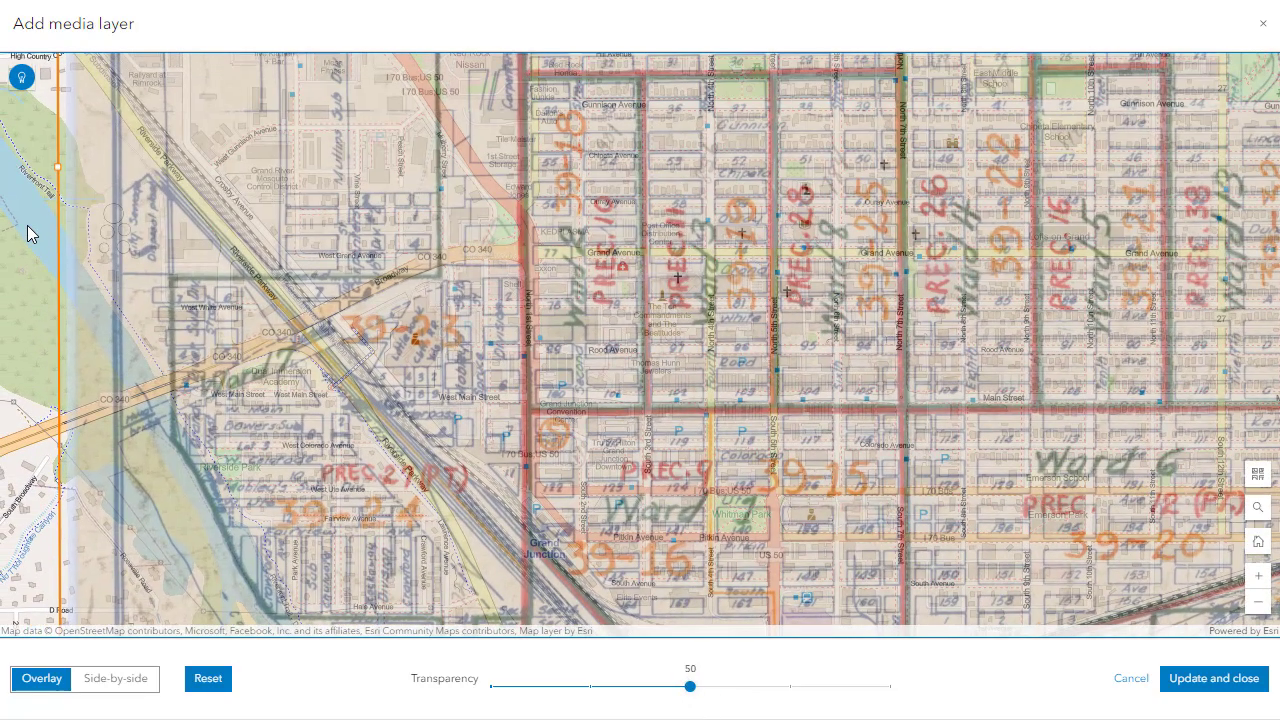
drag(28, 234, 62, 513)
drag(53, 212, 67, 430)
drag(77, 230, 115, 480)
drag(103, 262, 95, 483)
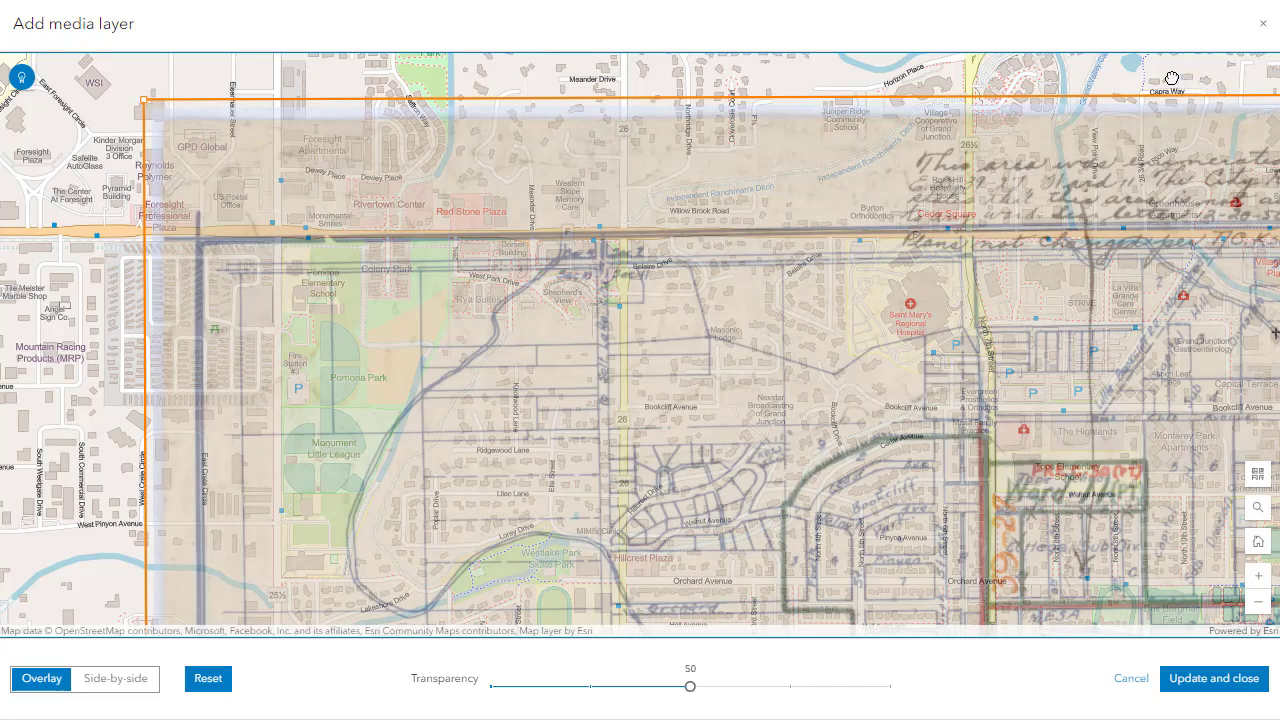
drag(1171, 78, 644, 49)
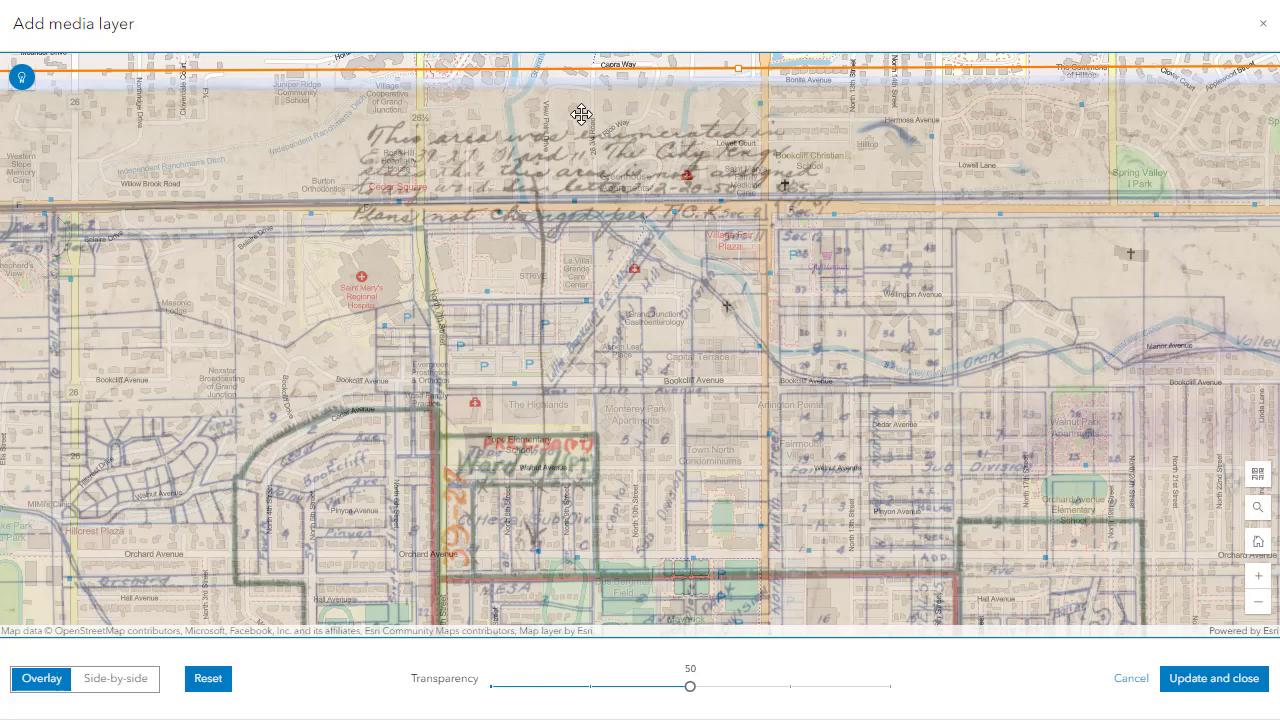
Shrink the map image from its northeast corner to about 97% of its width and nudge it sideways over the basemap streets.
scroll(585, 112, down, 1)
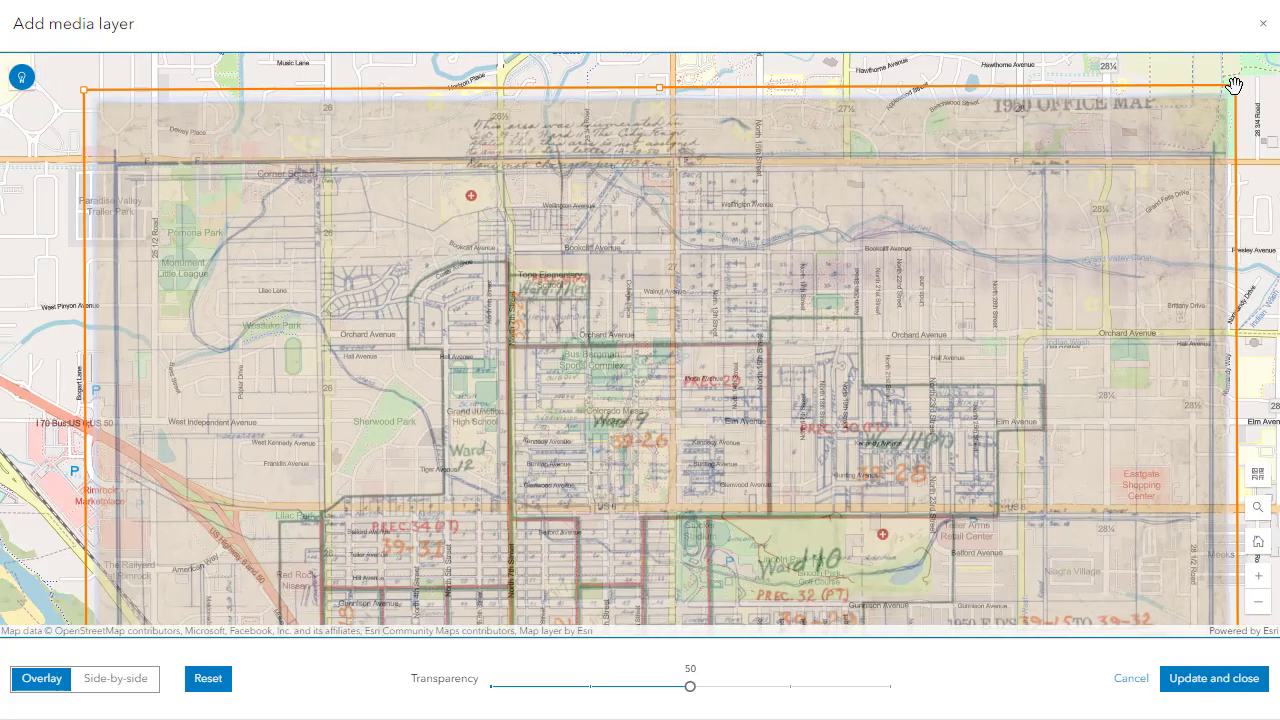
drag(1236, 86, 1201, 92)
drag(791, 200, 809, 205)
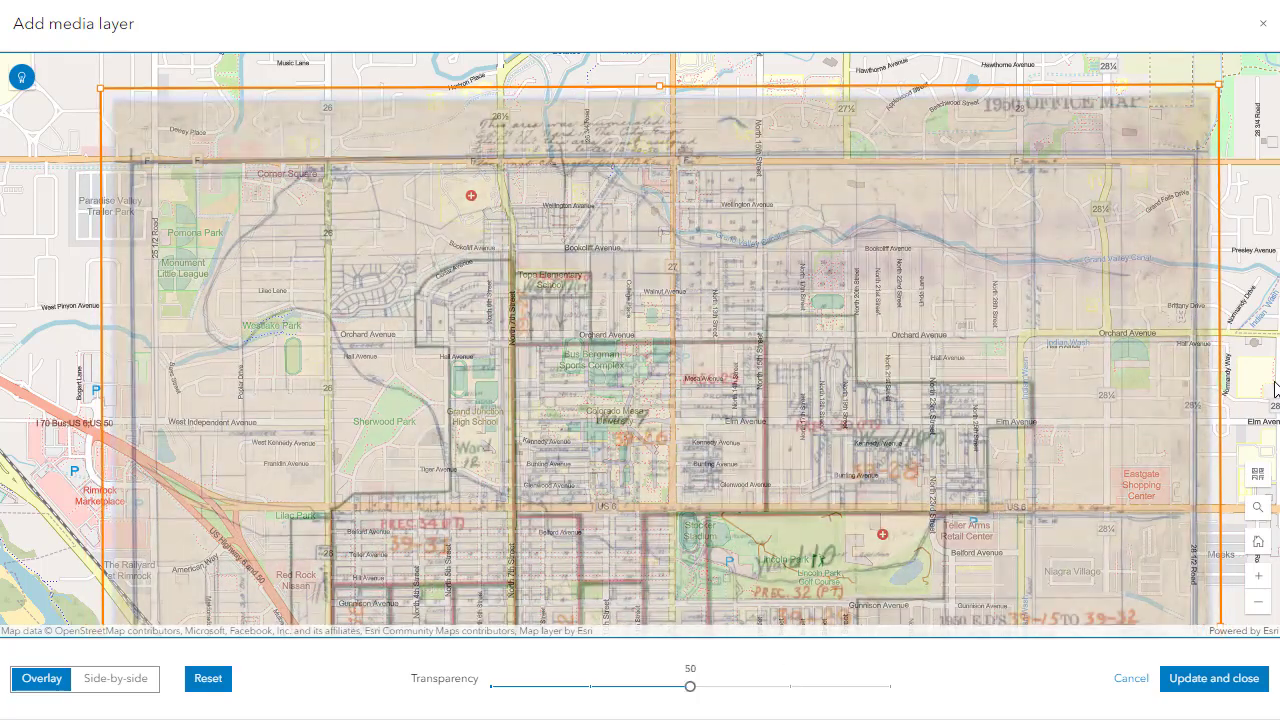
drag(1263, 335, 1263, 168)
drag(1247, 416, 1249, 169)
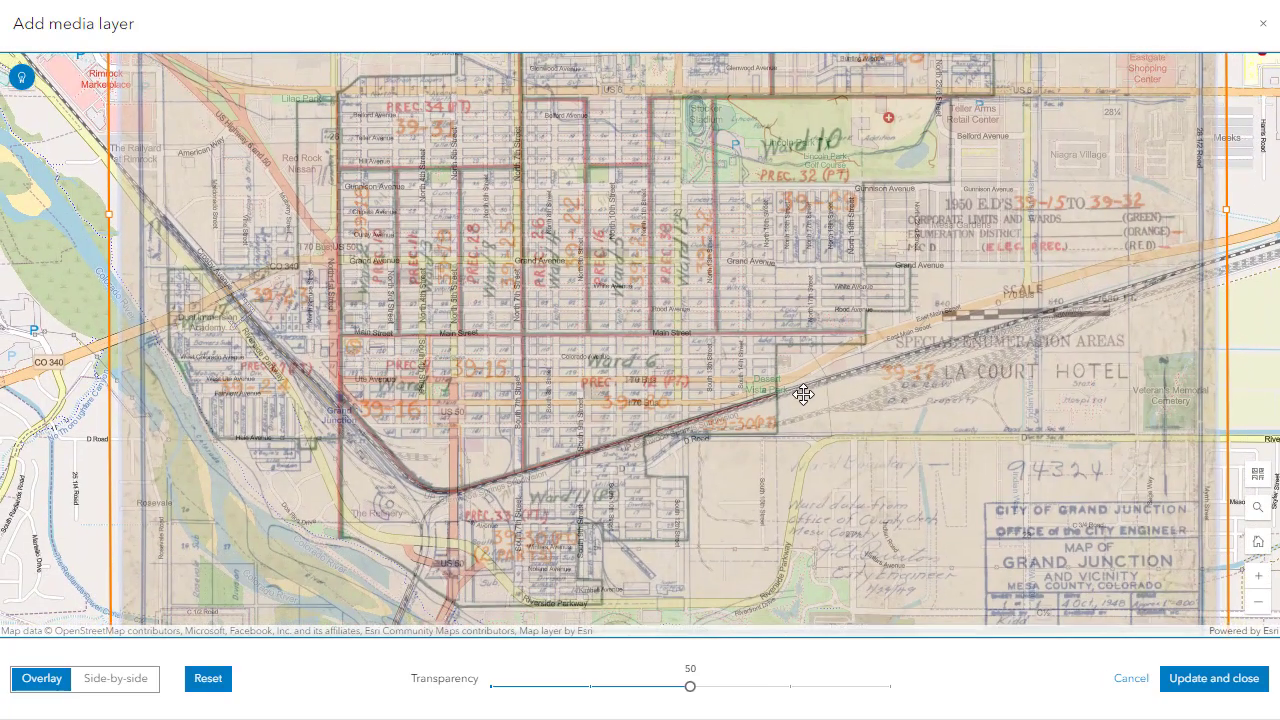
drag(798, 401, 790, 401)
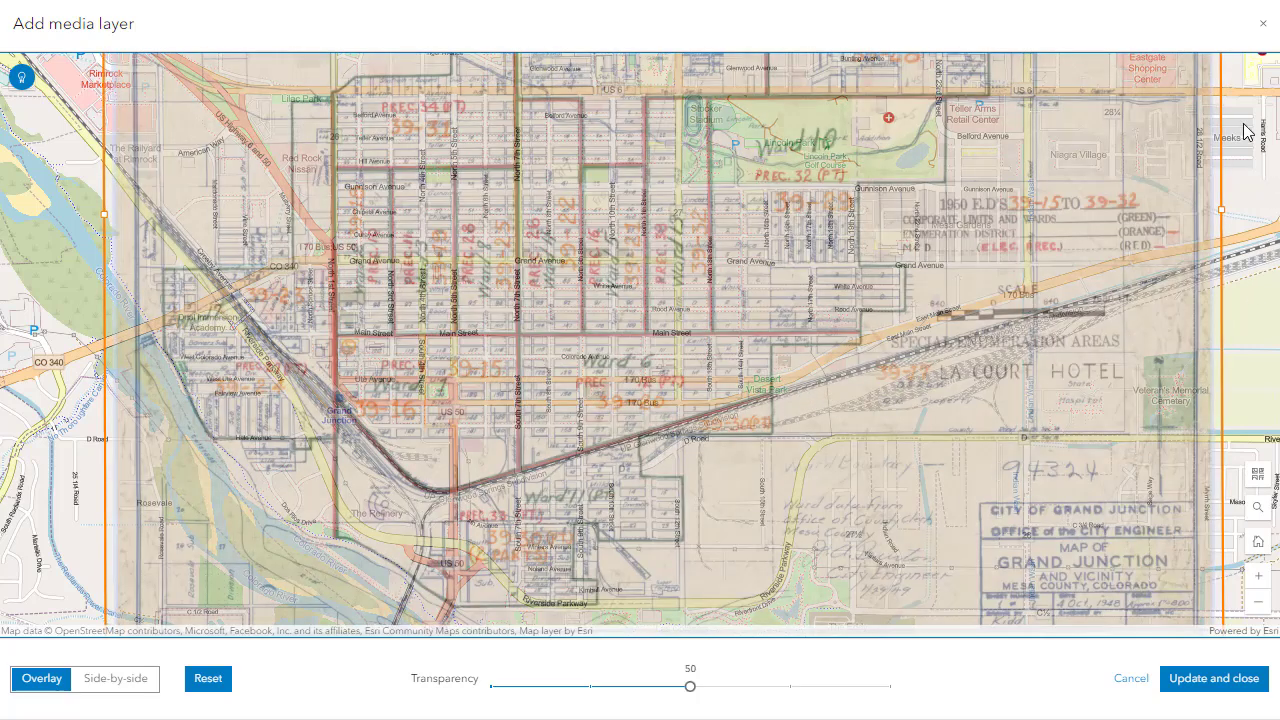
Enlarge the map image slightly from its northeast corner in two stages to fit its northern part to the basemap.
drag(1246, 133, 1246, 475)
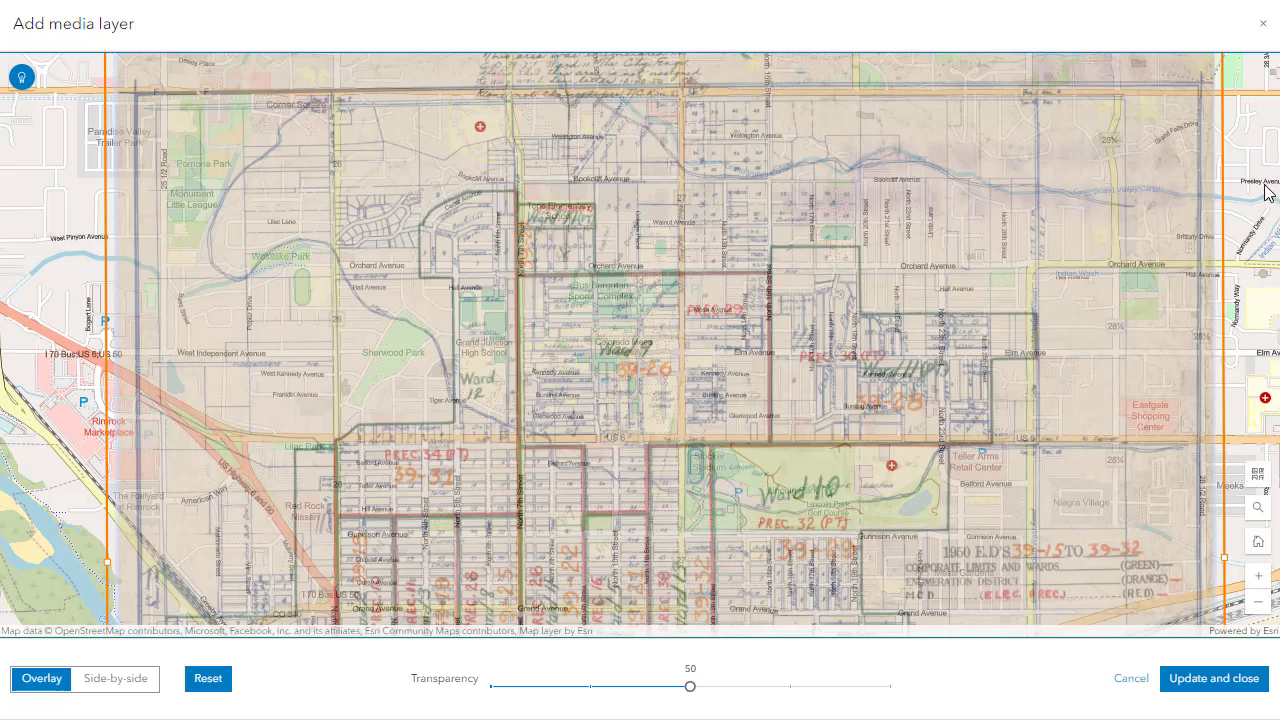
drag(1268, 192, 1250, 256)
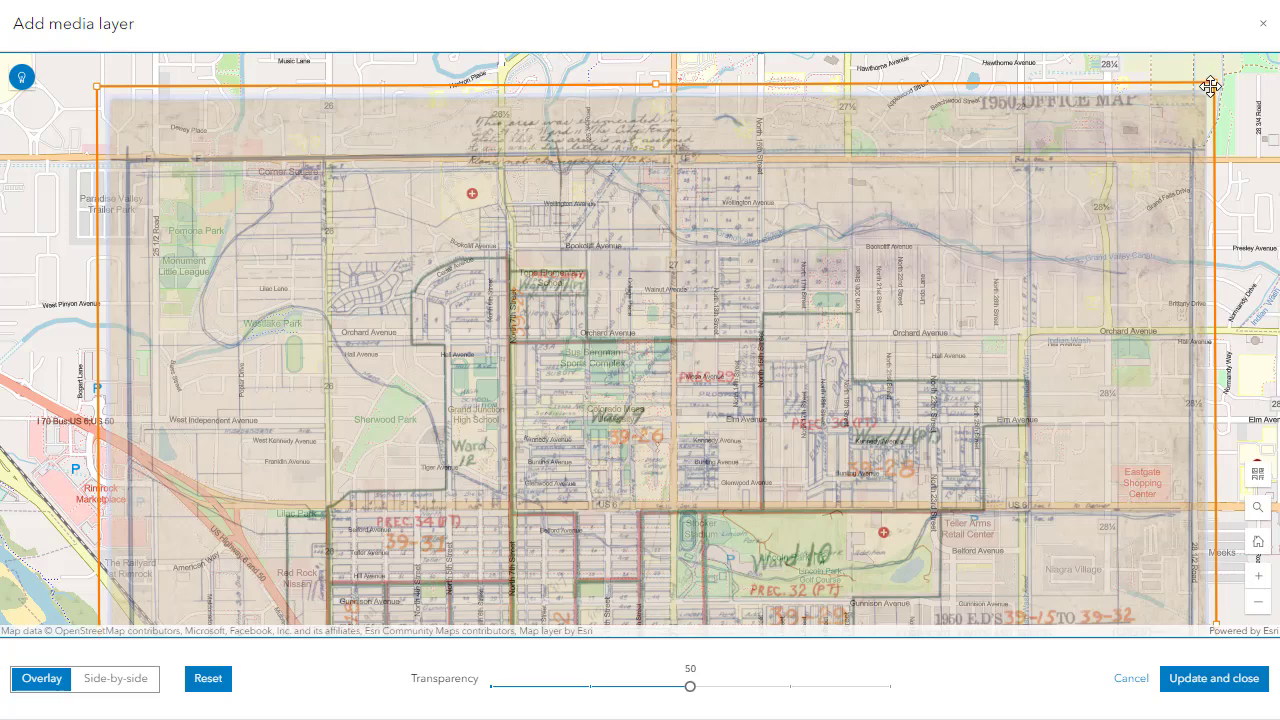
drag(1209, 80, 1222, 77)
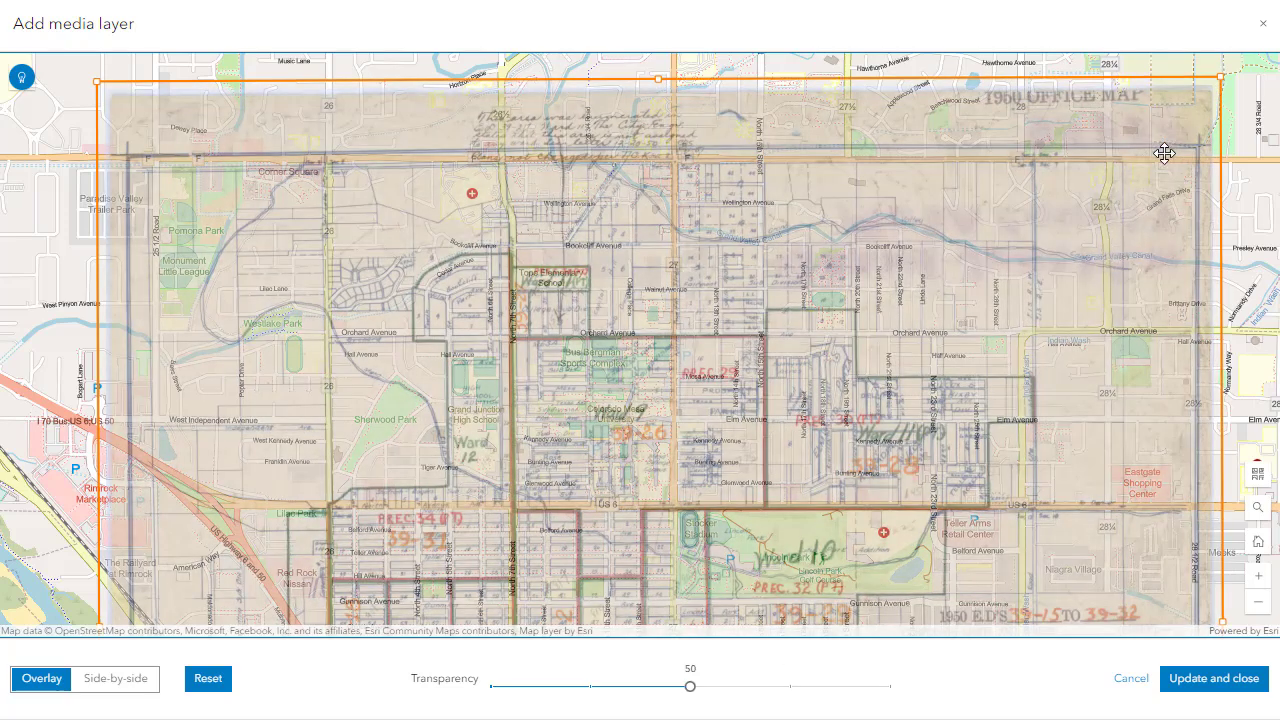
drag(1221, 72, 1226, 74)
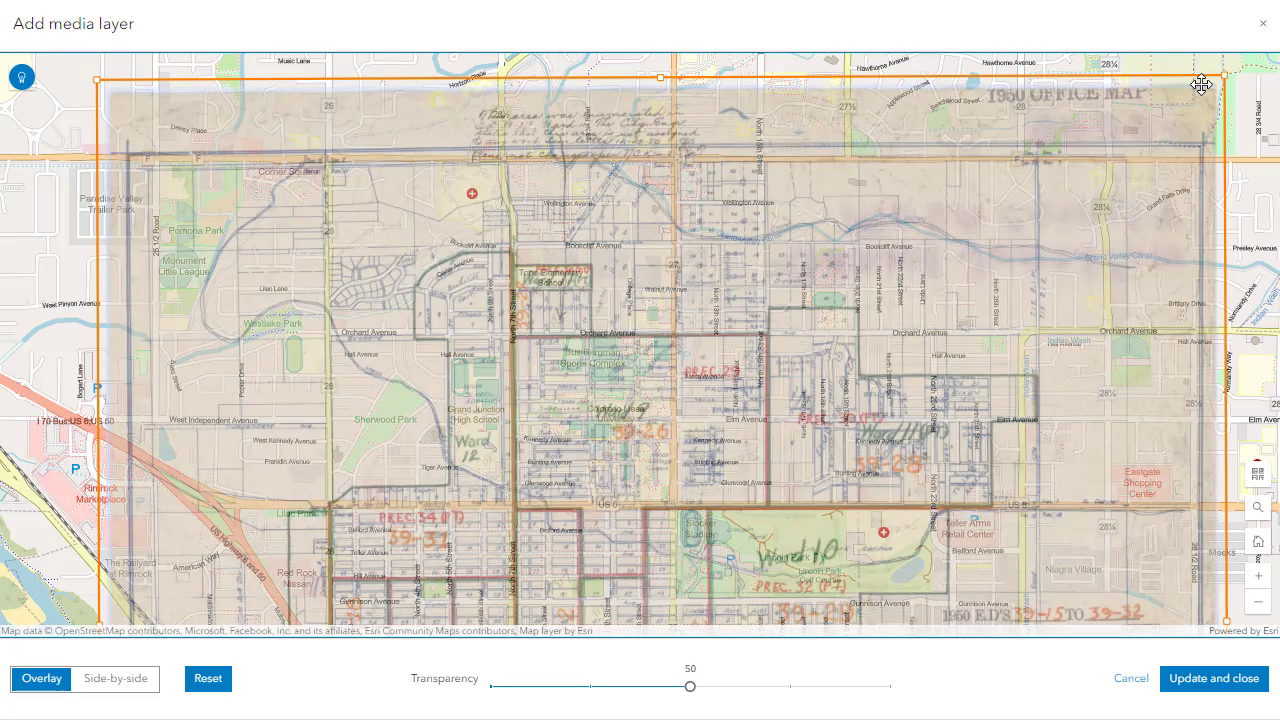
Compare the southern part of the map image with the basemap at transparency settings including 30, 20 and 31.
drag(1256, 347, 1263, 127)
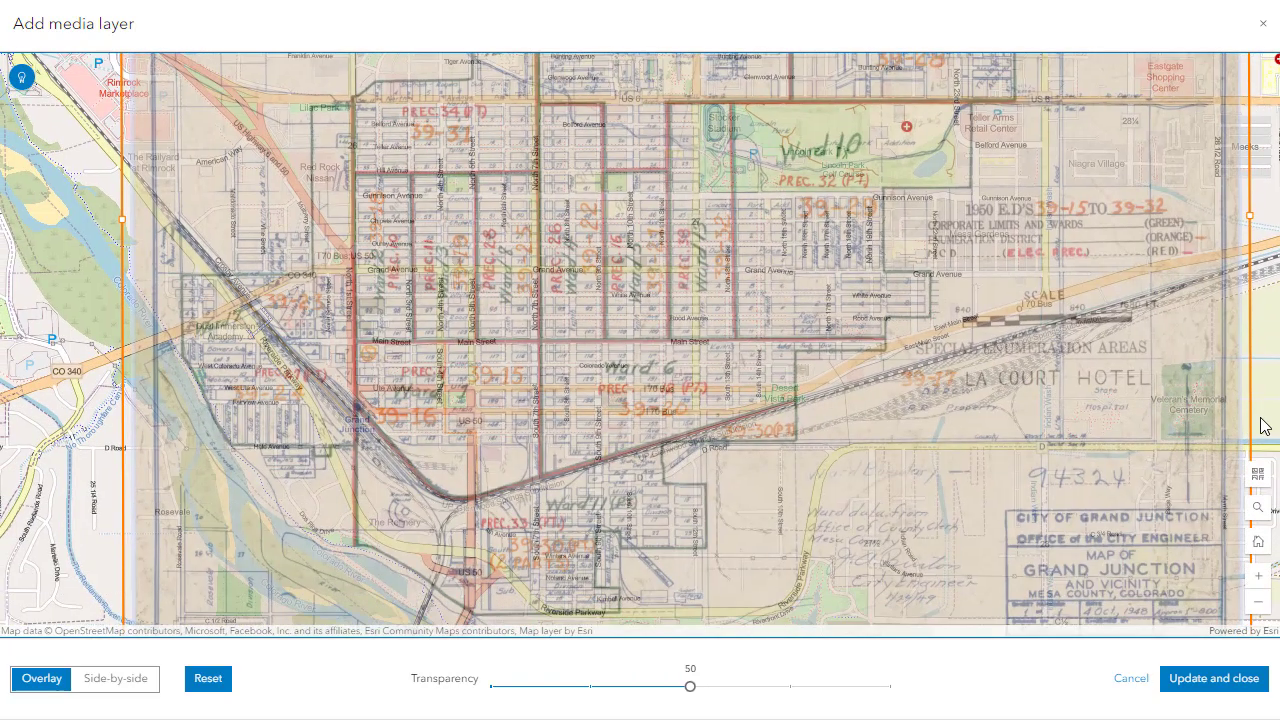
drag(1263, 425, 1251, 280)
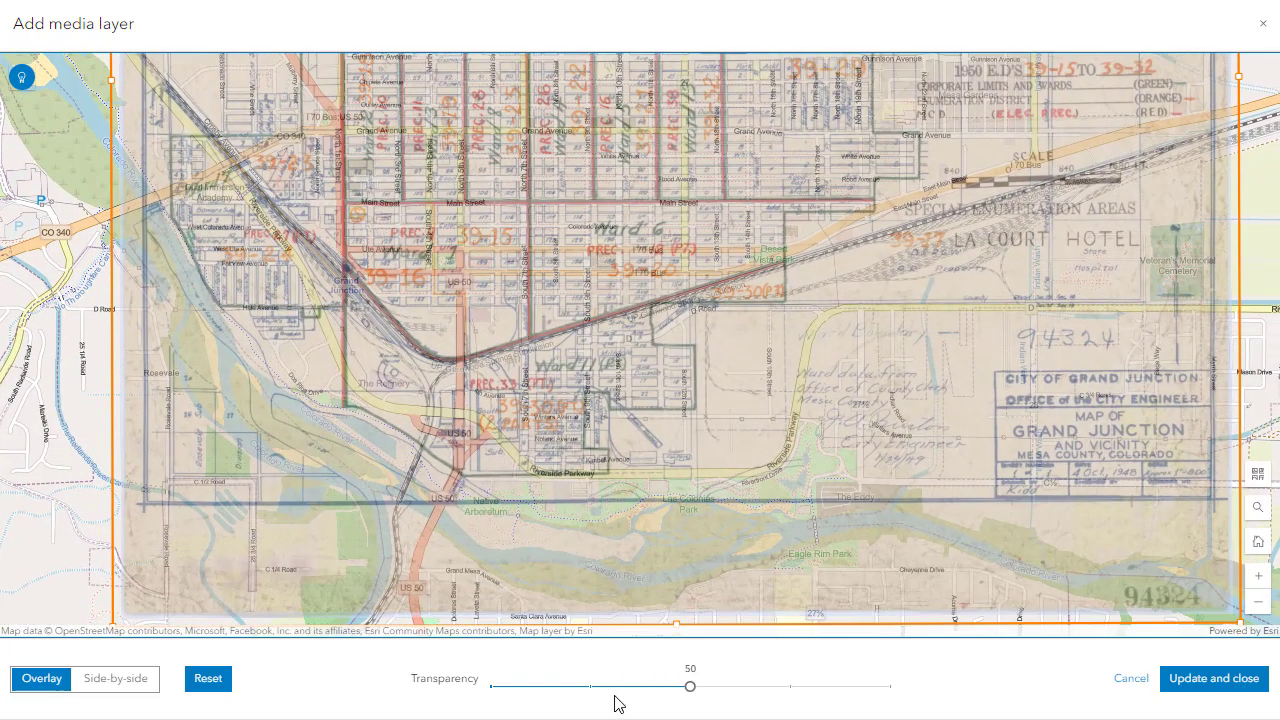
click(610, 687)
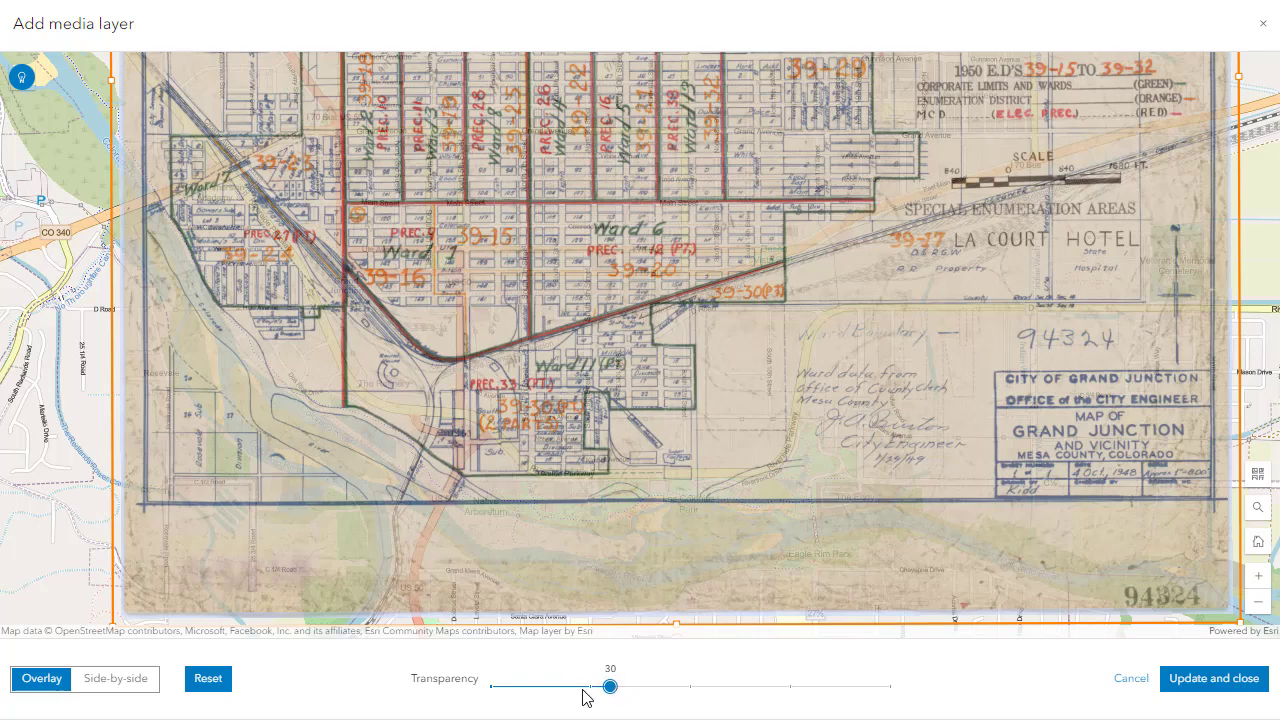
click(575, 687)
click(570, 687)
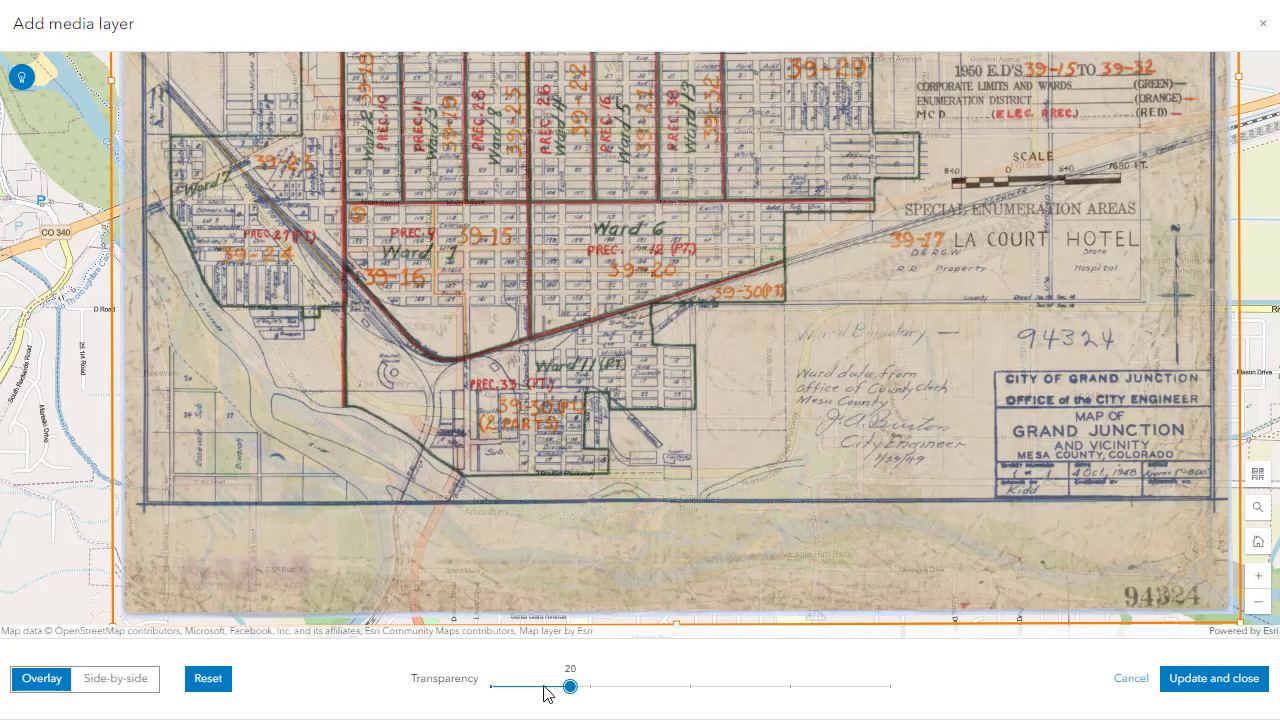
click(543, 688)
click(614, 688)
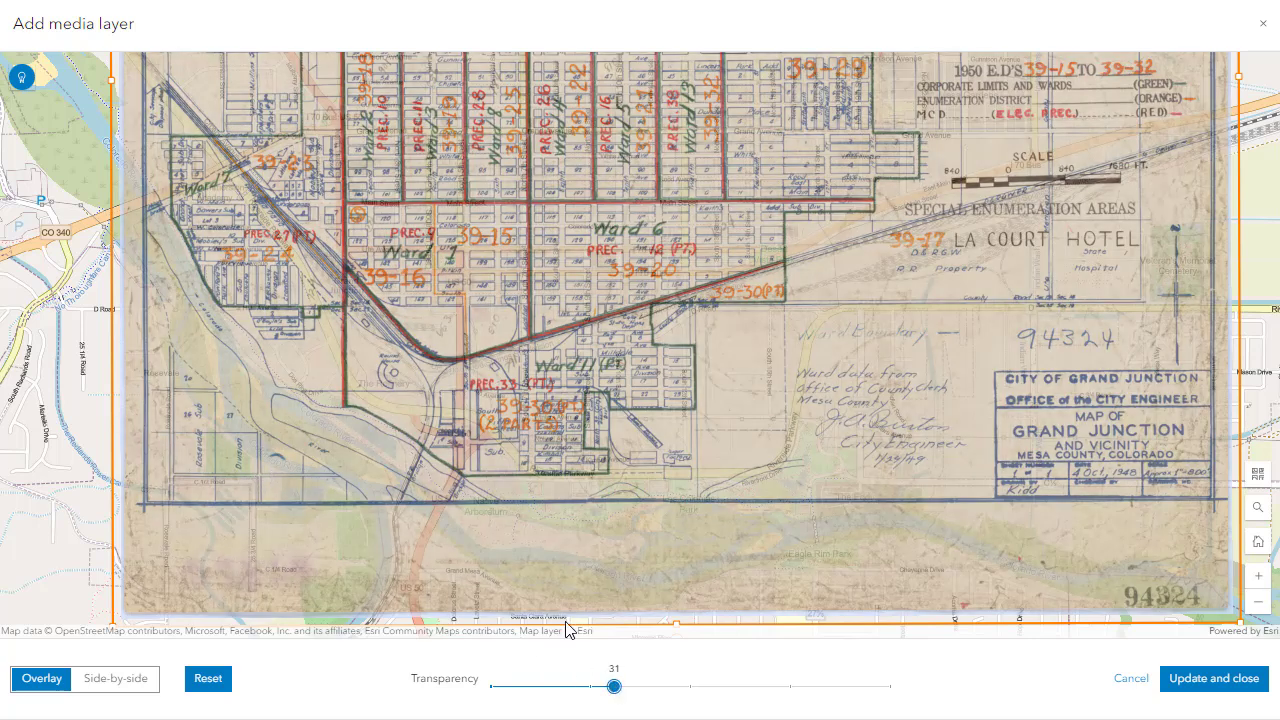
Apply the map image's placement and save the web map.
click(1200, 680)
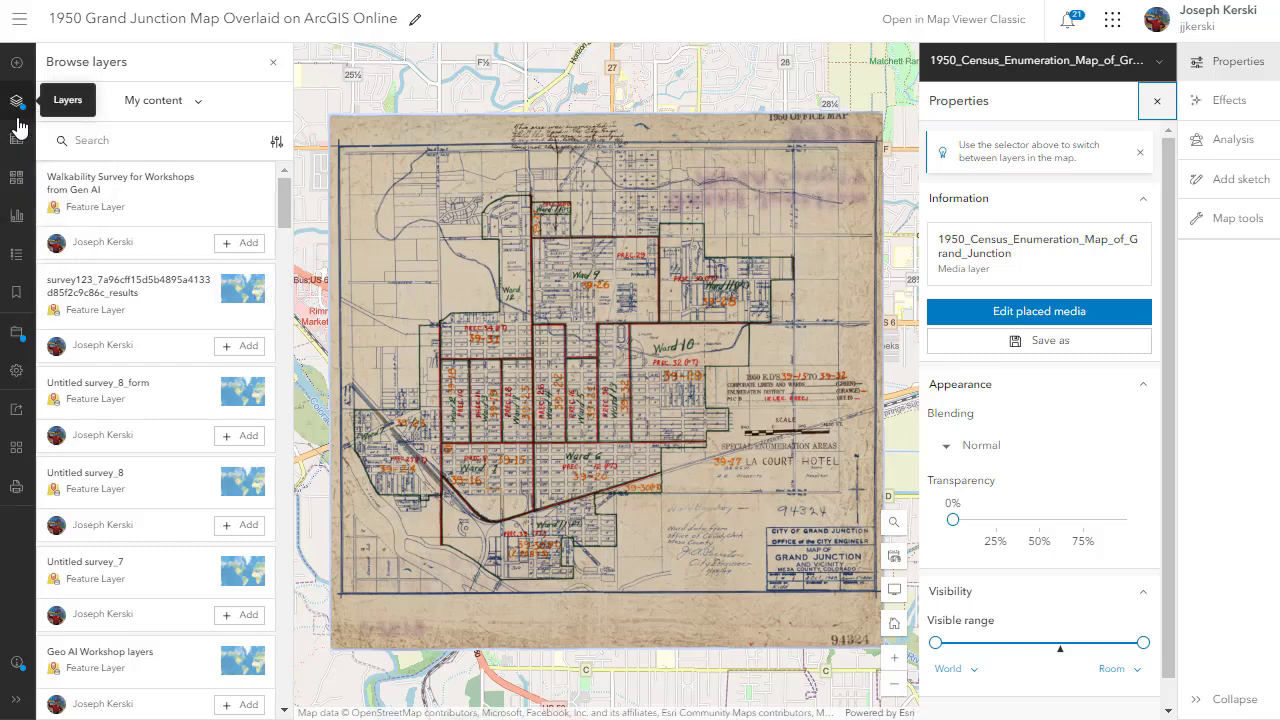
click(16, 332)
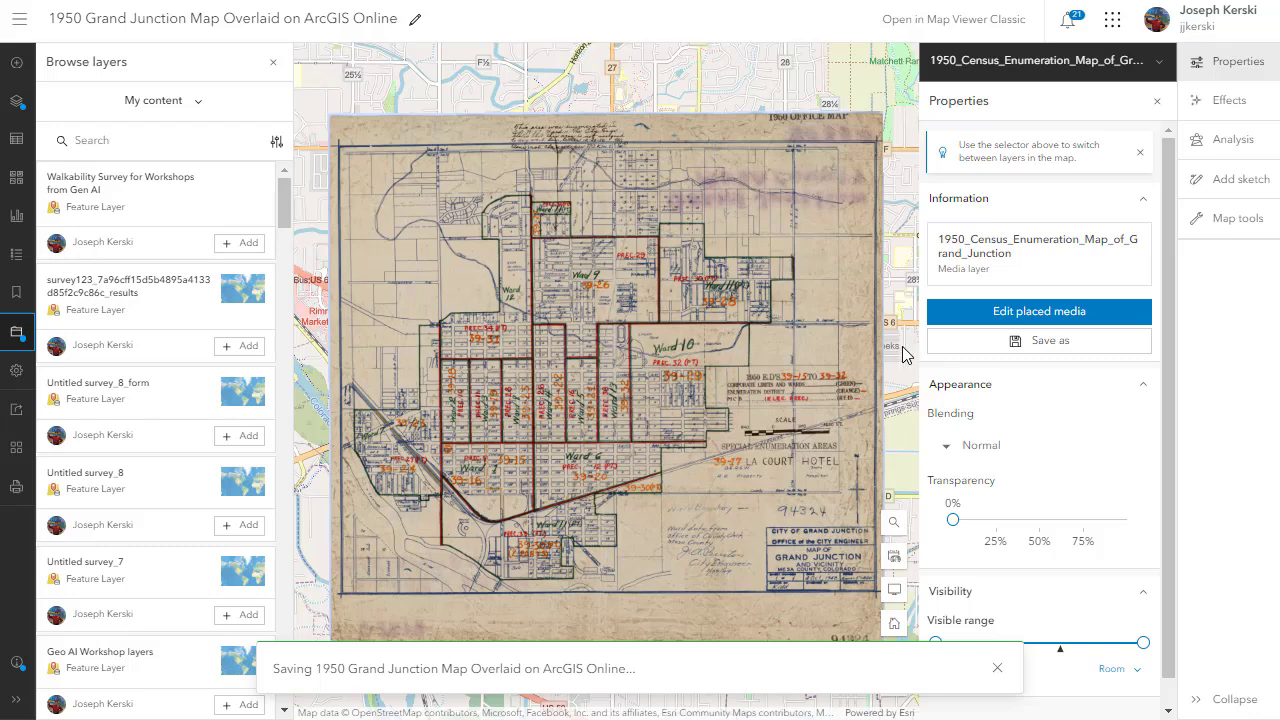
Start saving the media layer as a new item, with "1950 Grand Junction Map Layer georectified" as both title and summary.
click(1047, 343)
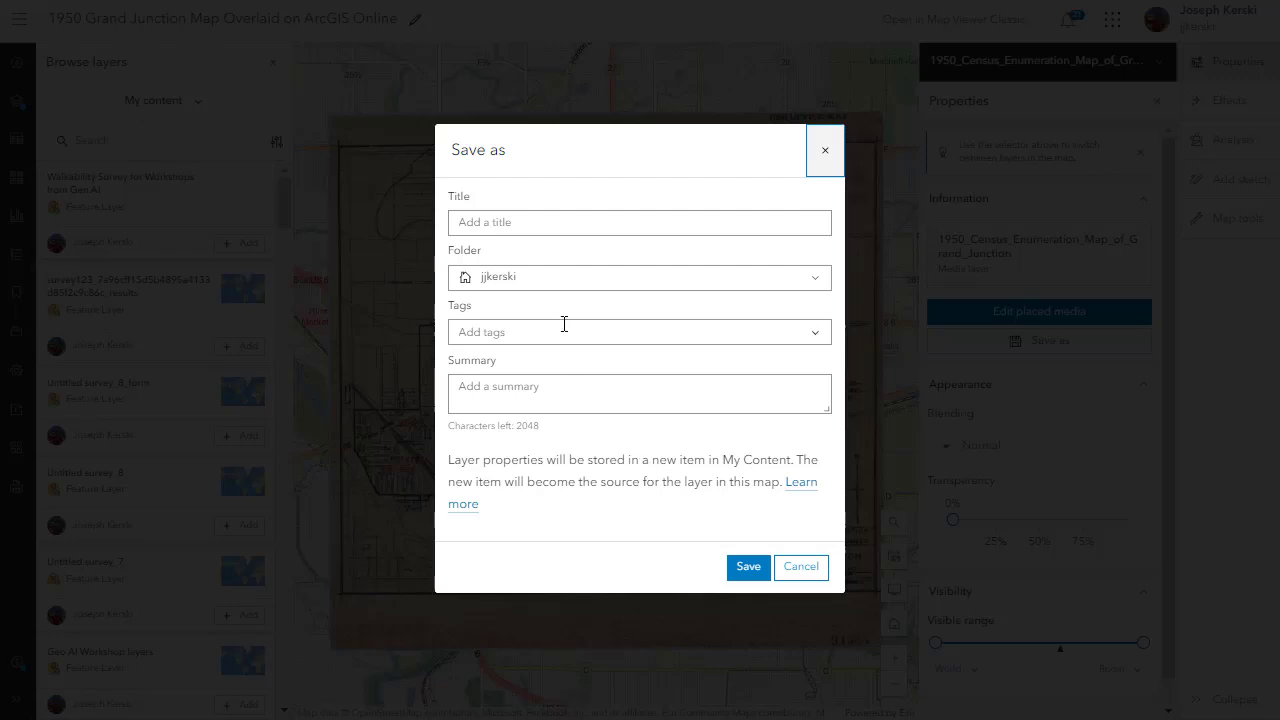
click(561, 223)
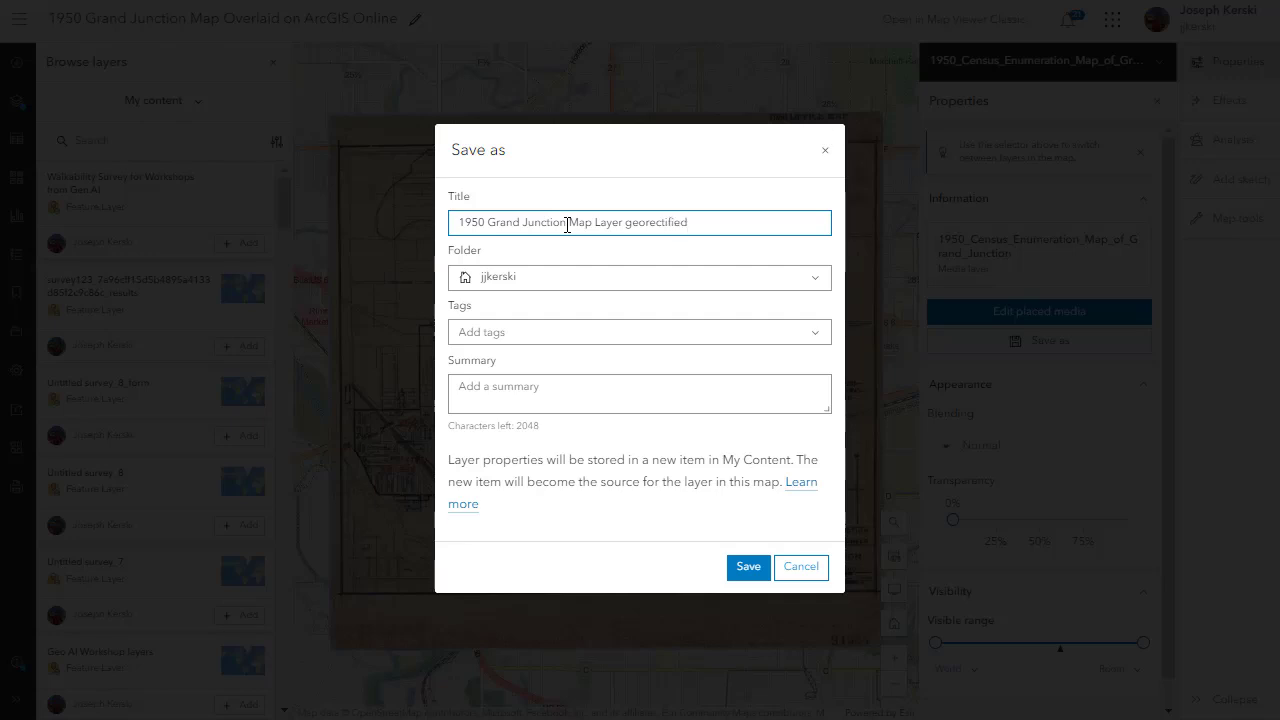
triple_click(660, 225)
key(ctrl+c)
click(593, 385)
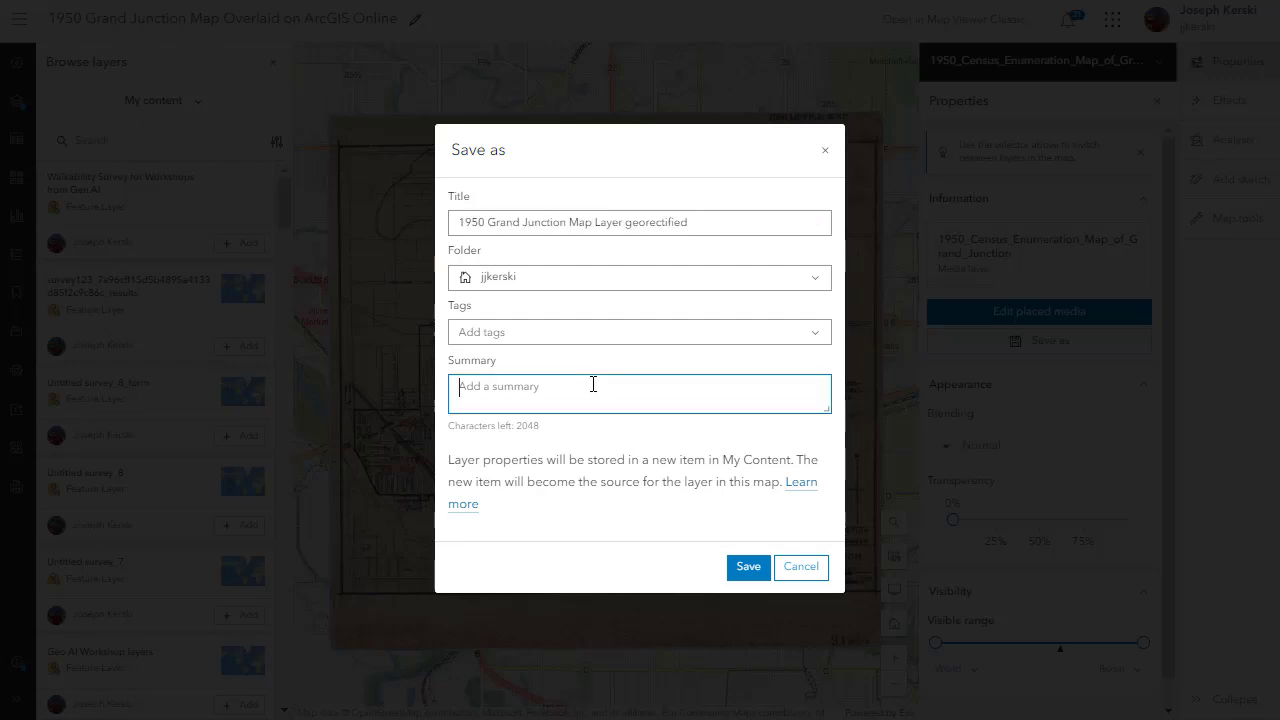
key(ctrl+v)
Add the tags 1950 and Grand Junction and save the new layer item.
click(566, 334)
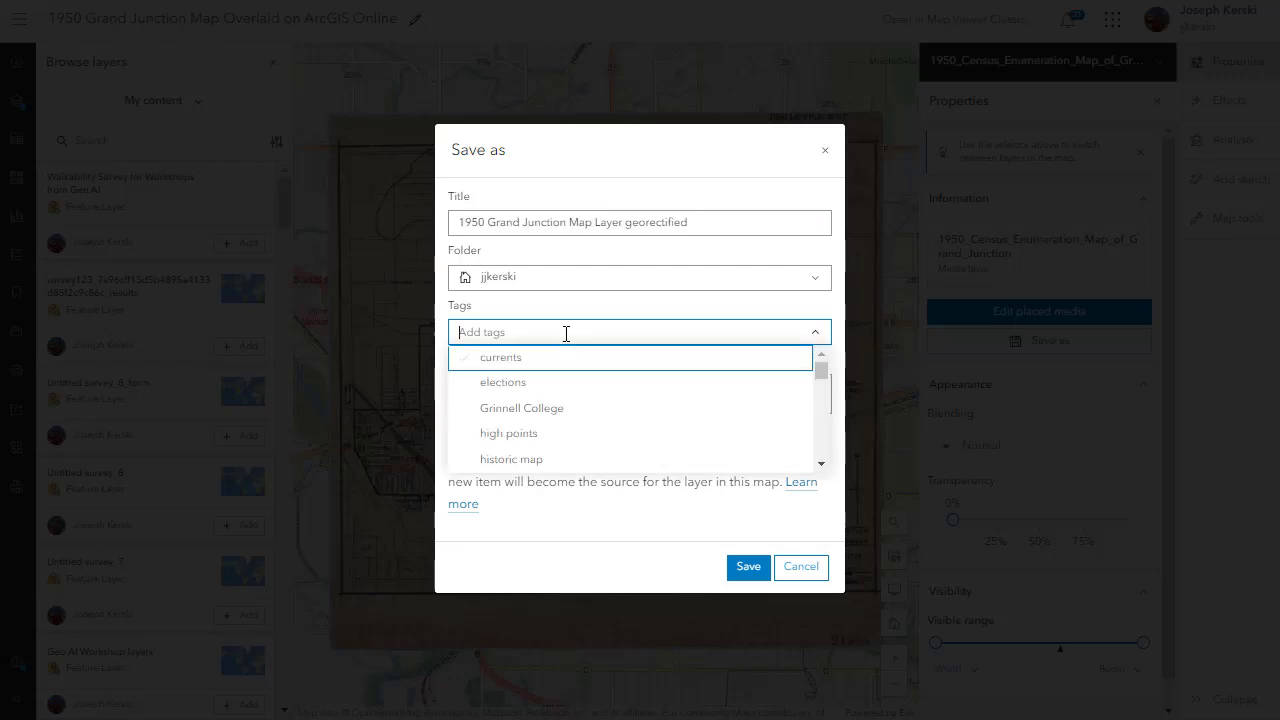
text(1950)
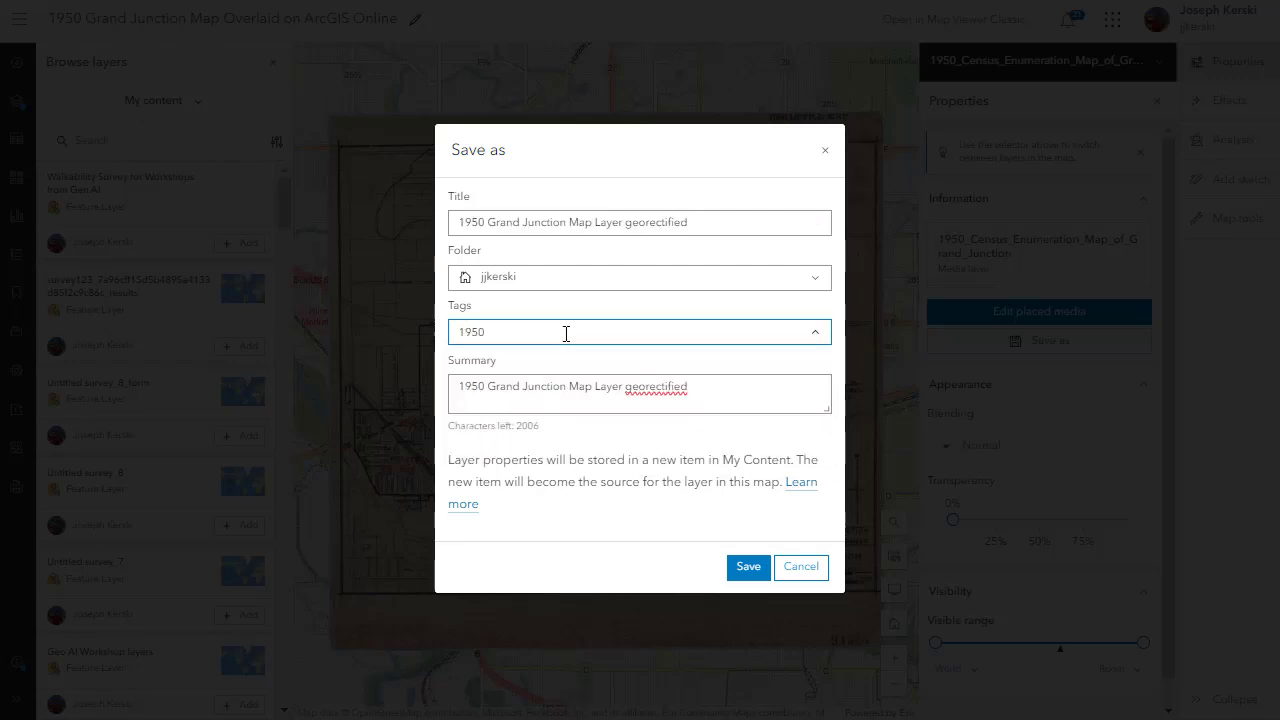
key(Return)
text(Grand Junctio)
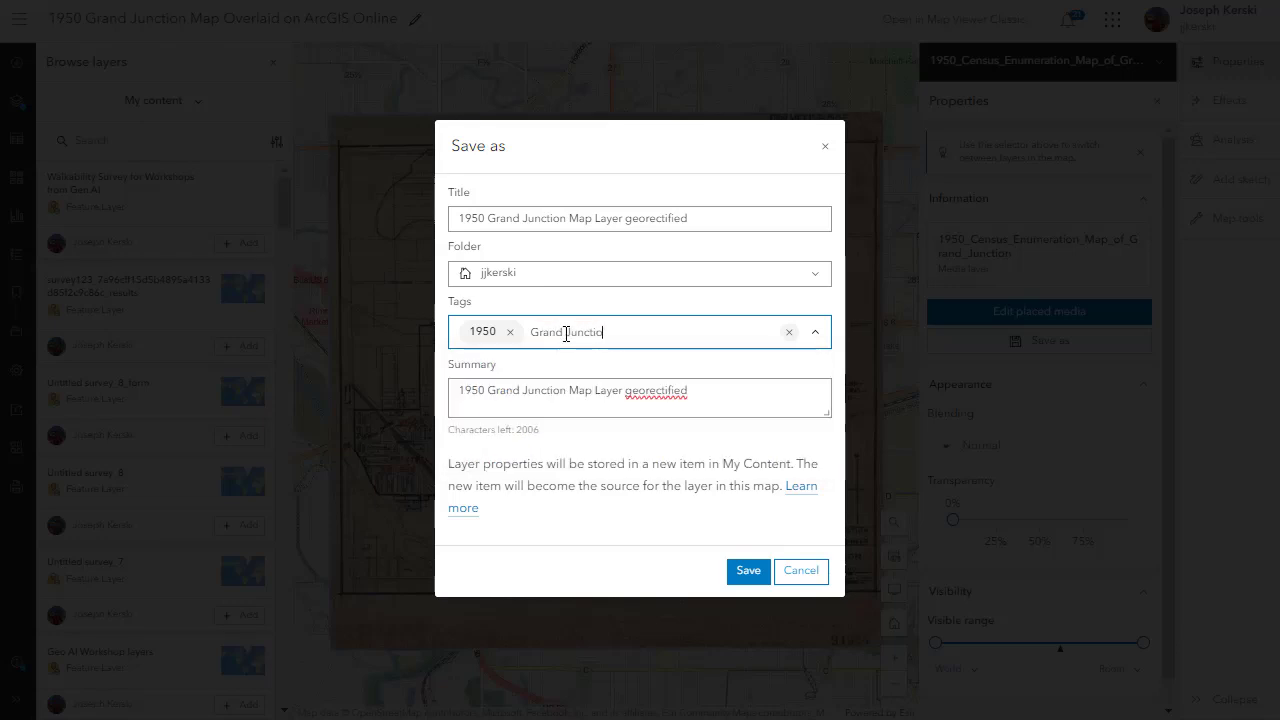
text(n)
key(Return)
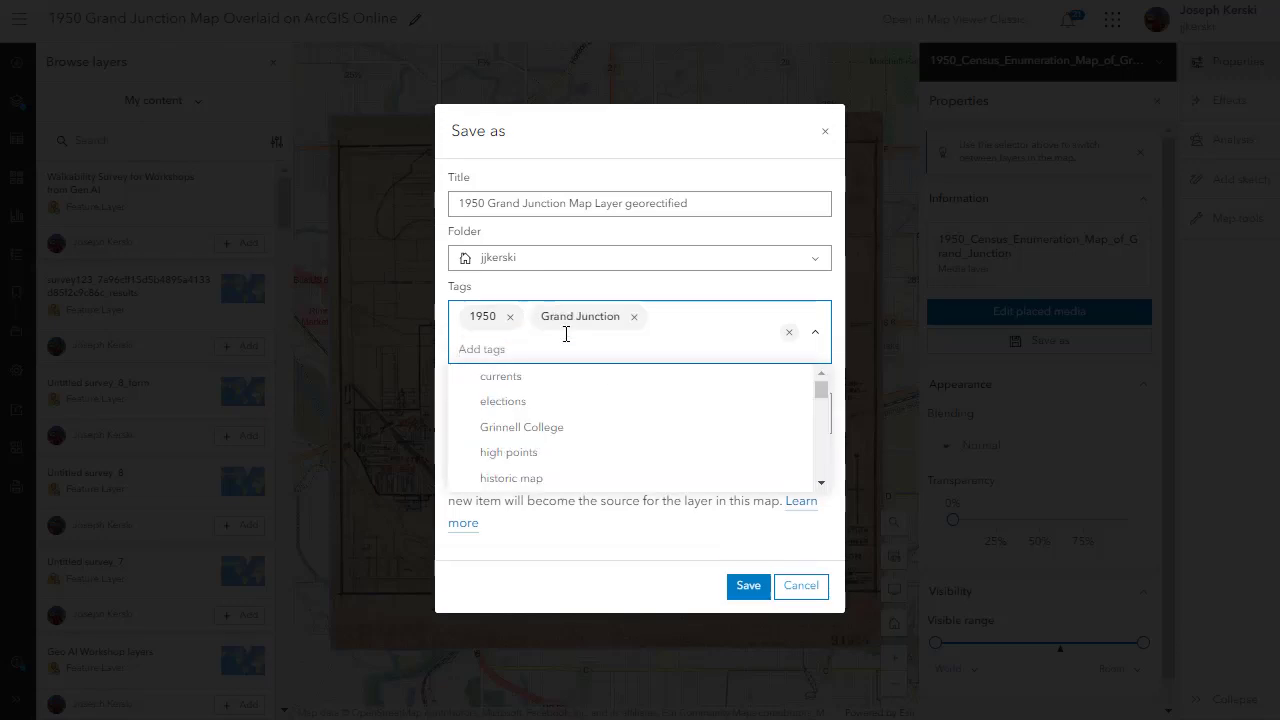
click(760, 588)
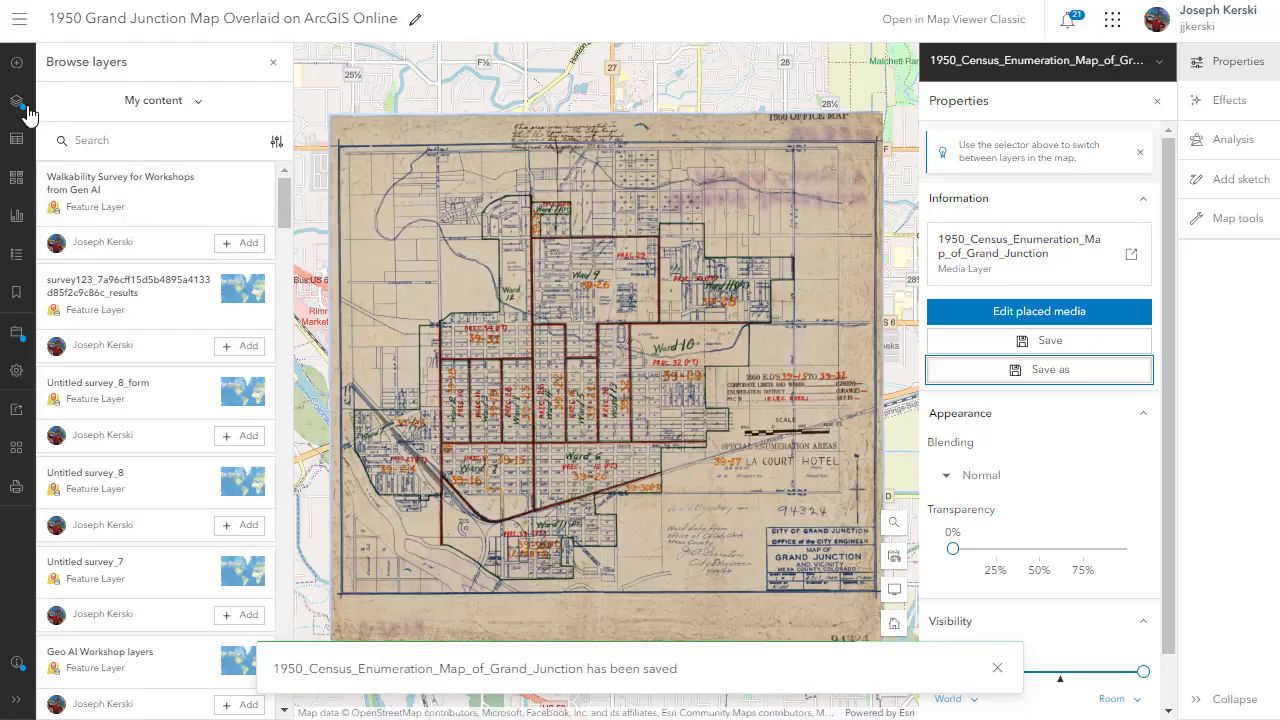
Rename the topmost media layer as 1950_Census_Enumeration_Map_of_Grand_Junction v 3.
click(17, 104)
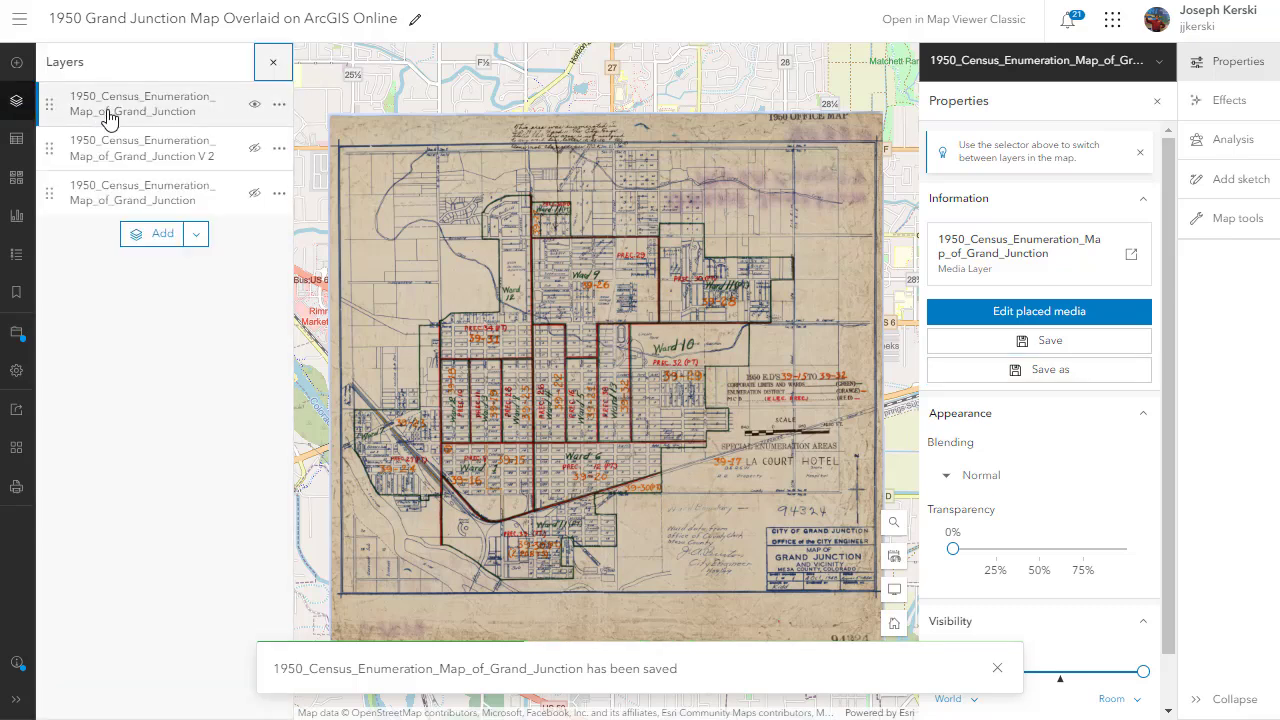
click(280, 106)
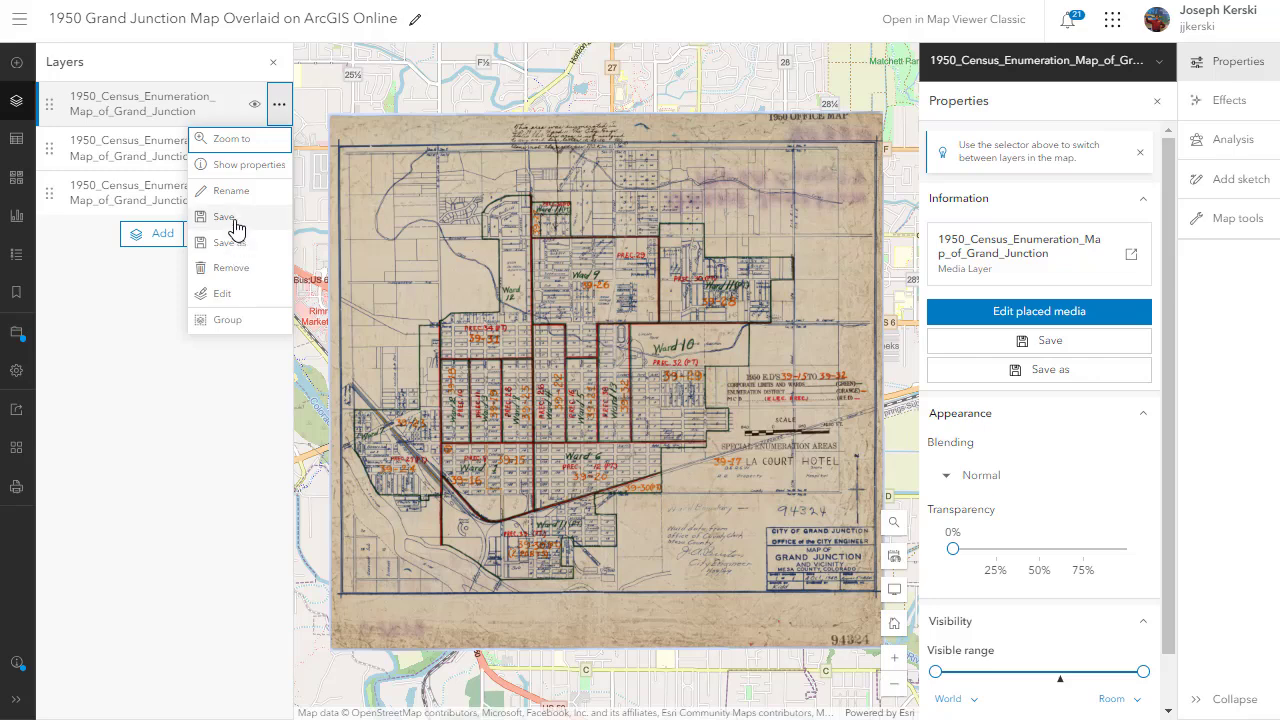
click(237, 195)
text(v 3)
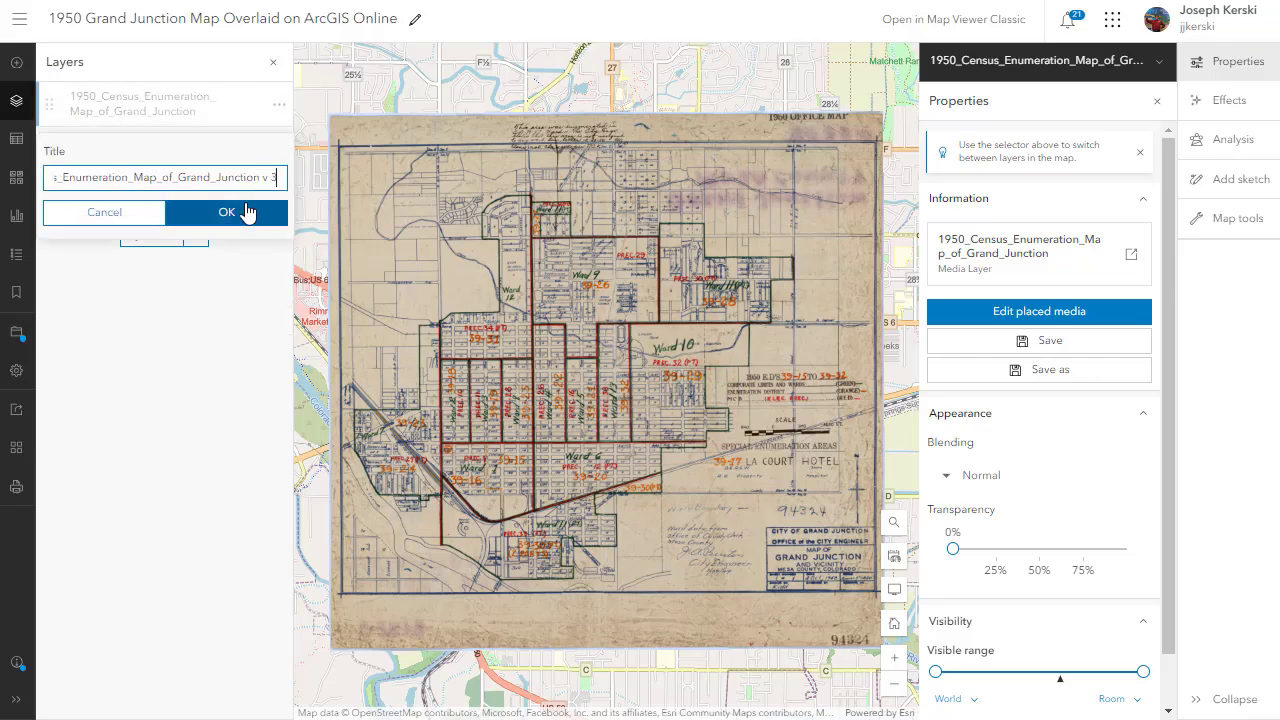
click(250, 210)
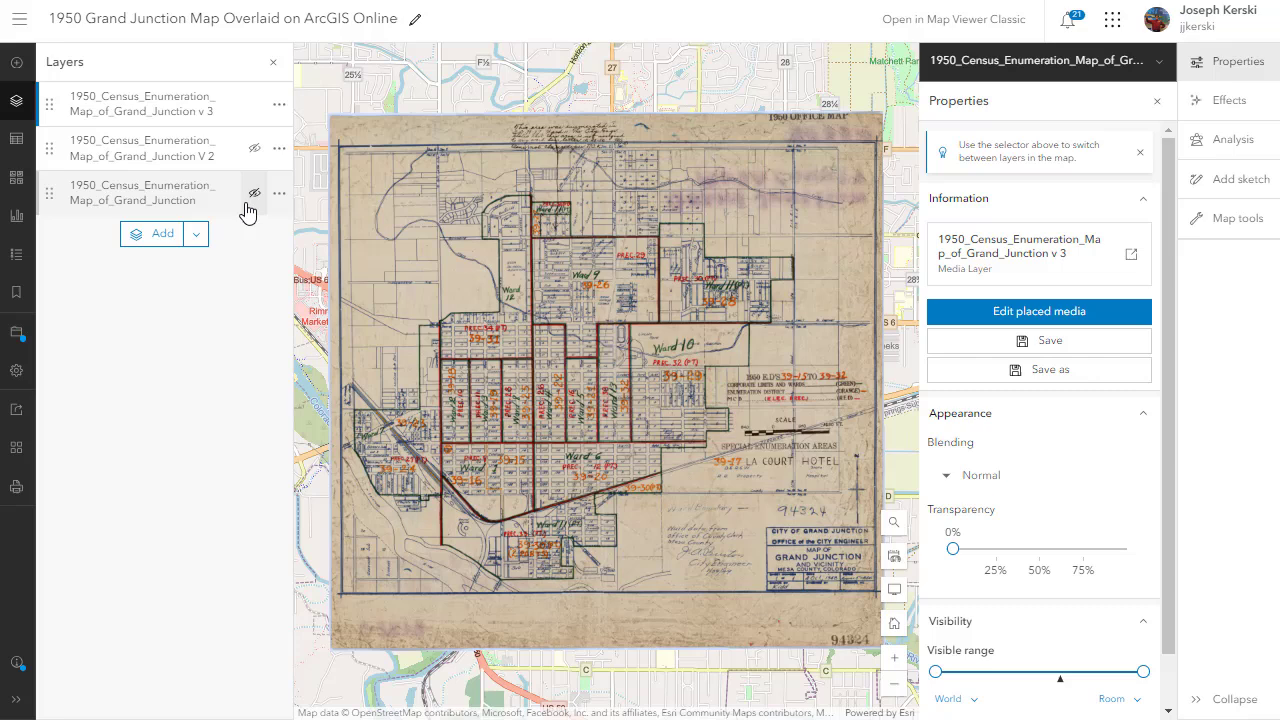
Show the V 2 layer and the original census map layer in turn, hiding each one again.
click(253, 150)
click(253, 150)
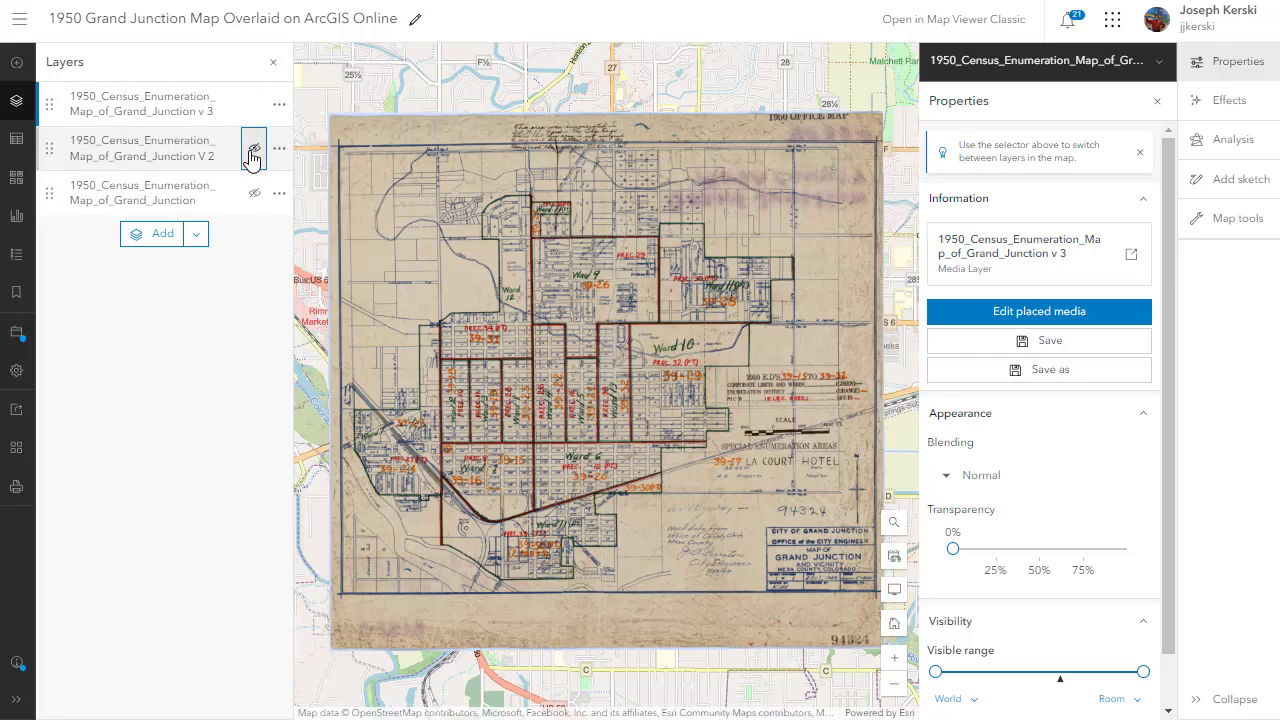
click(253, 194)
click(252, 197)
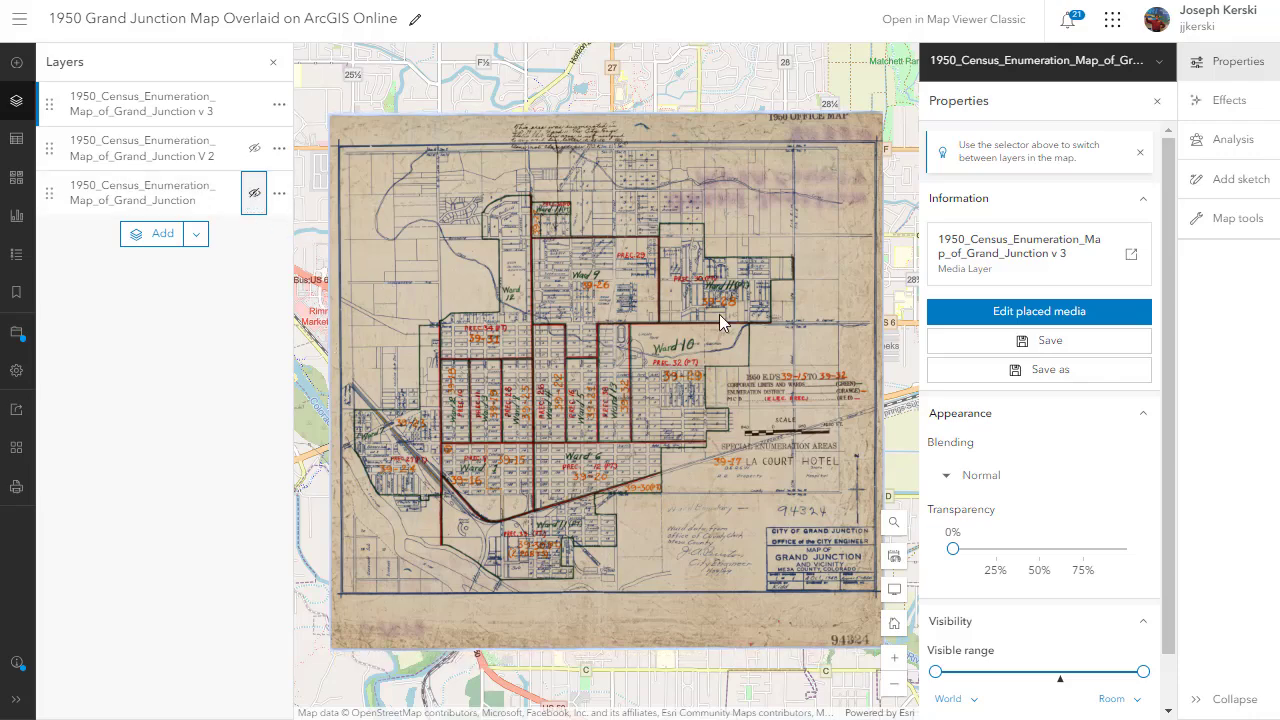
Go to the ArcGIS Online site in the browser, sign in, and bring up the account's own content list.
scroll(687, 97, down, 1)
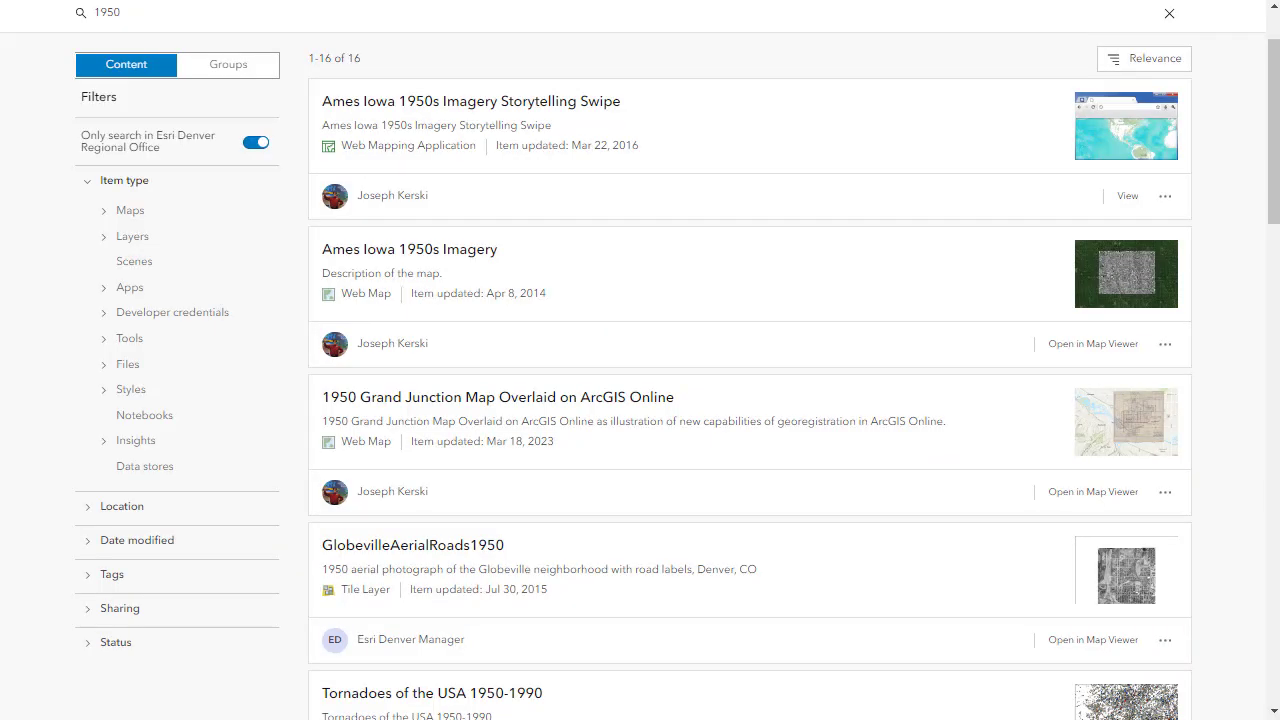
text(www)
click(1054, 185)
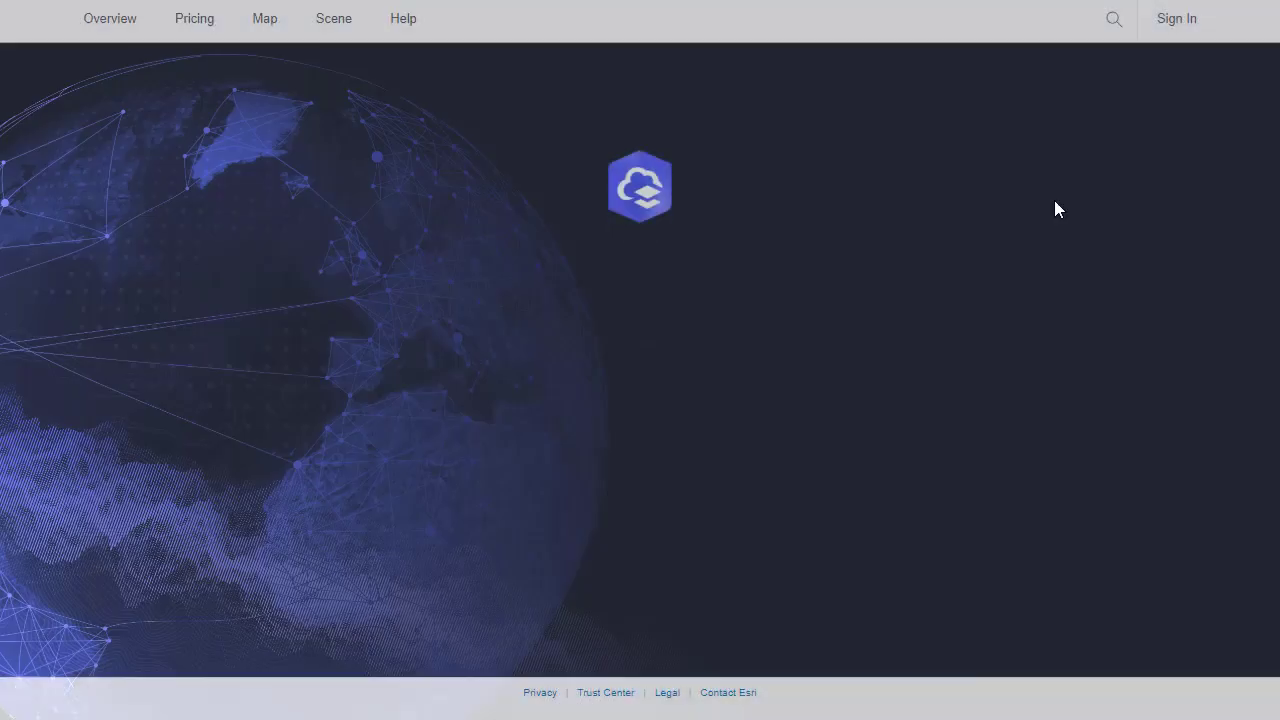
click(1165, 35)
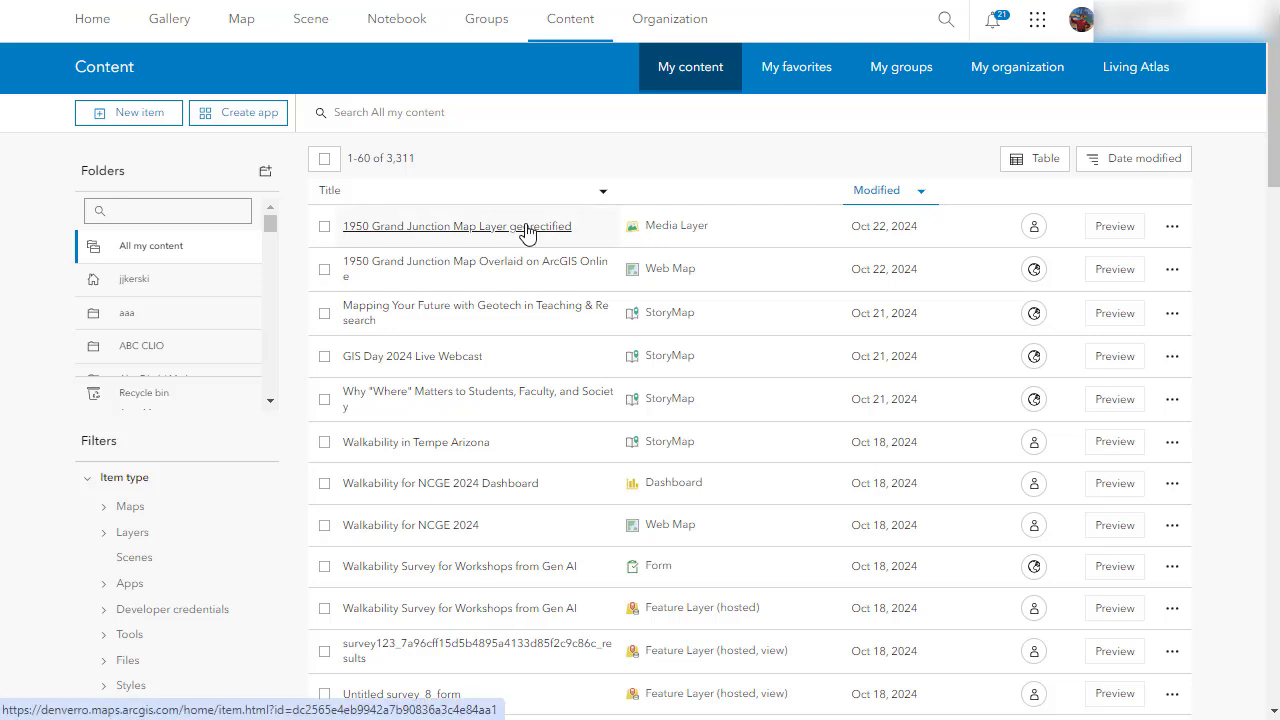
Share the 1950 Grand Junction Map Layer georectified item with Everyone (public) and open it in Map Viewer.
click(1034, 230)
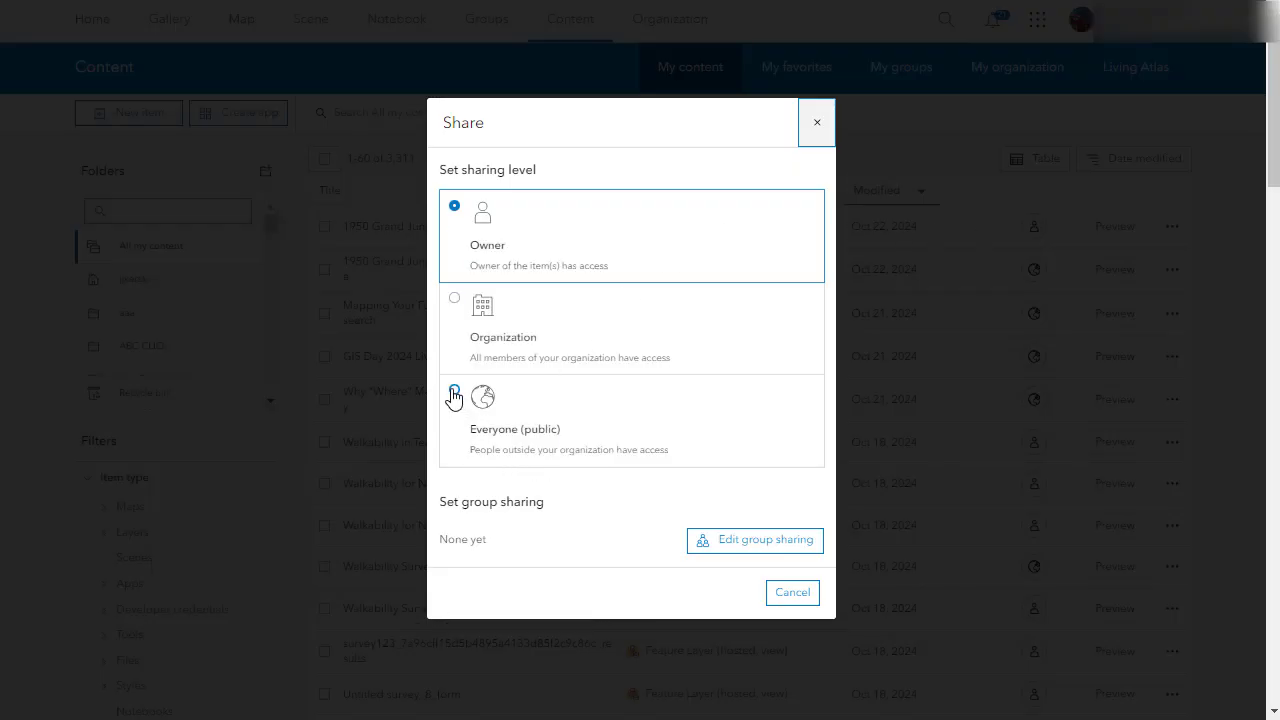
click(453, 396)
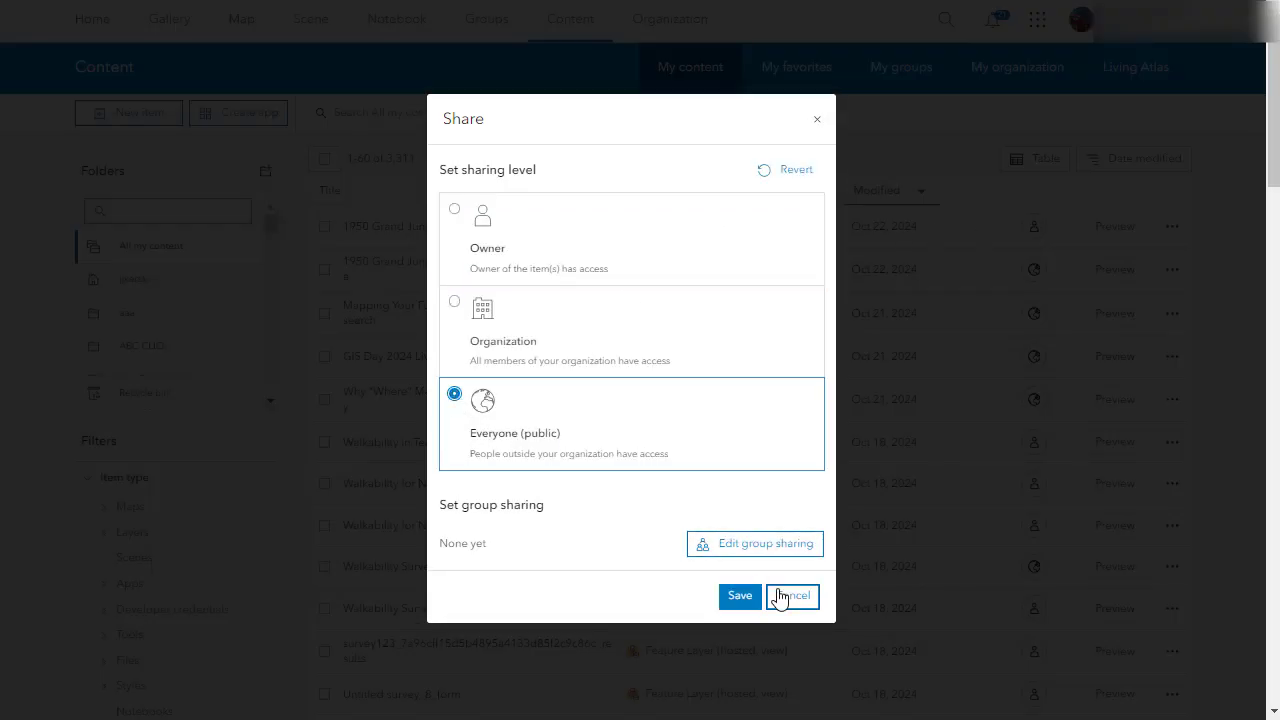
click(750, 600)
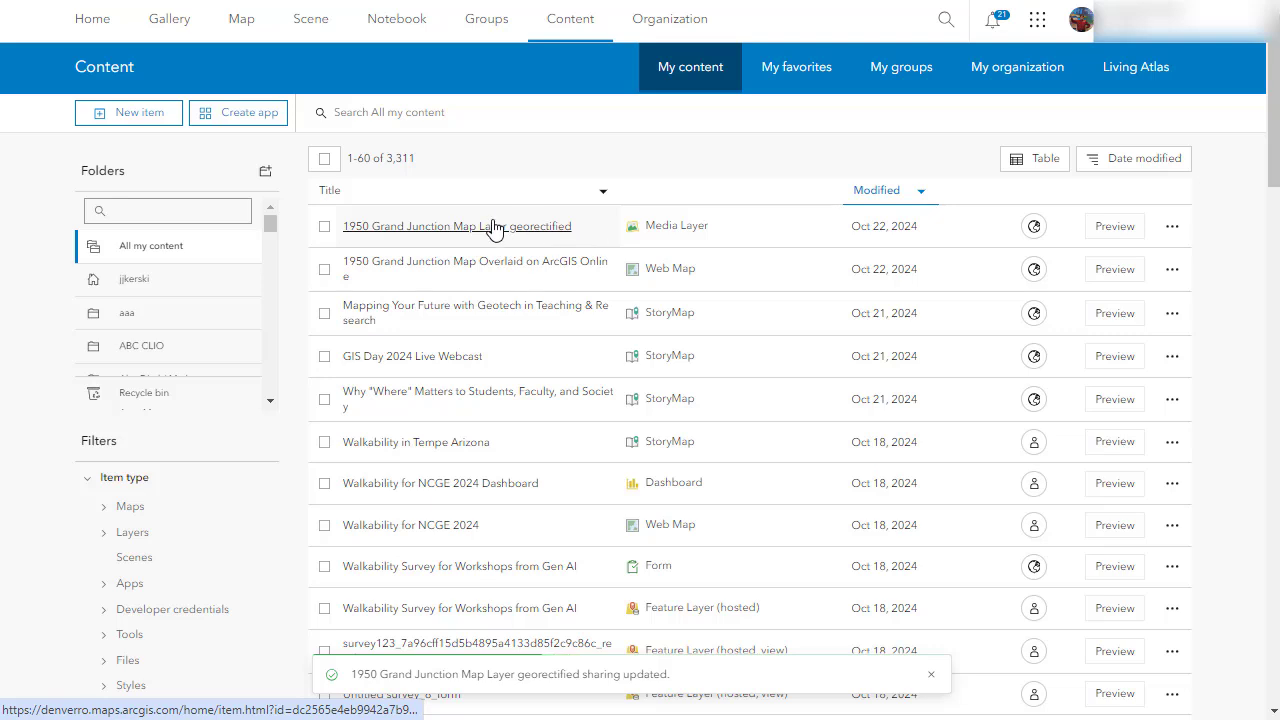
click(533, 232)
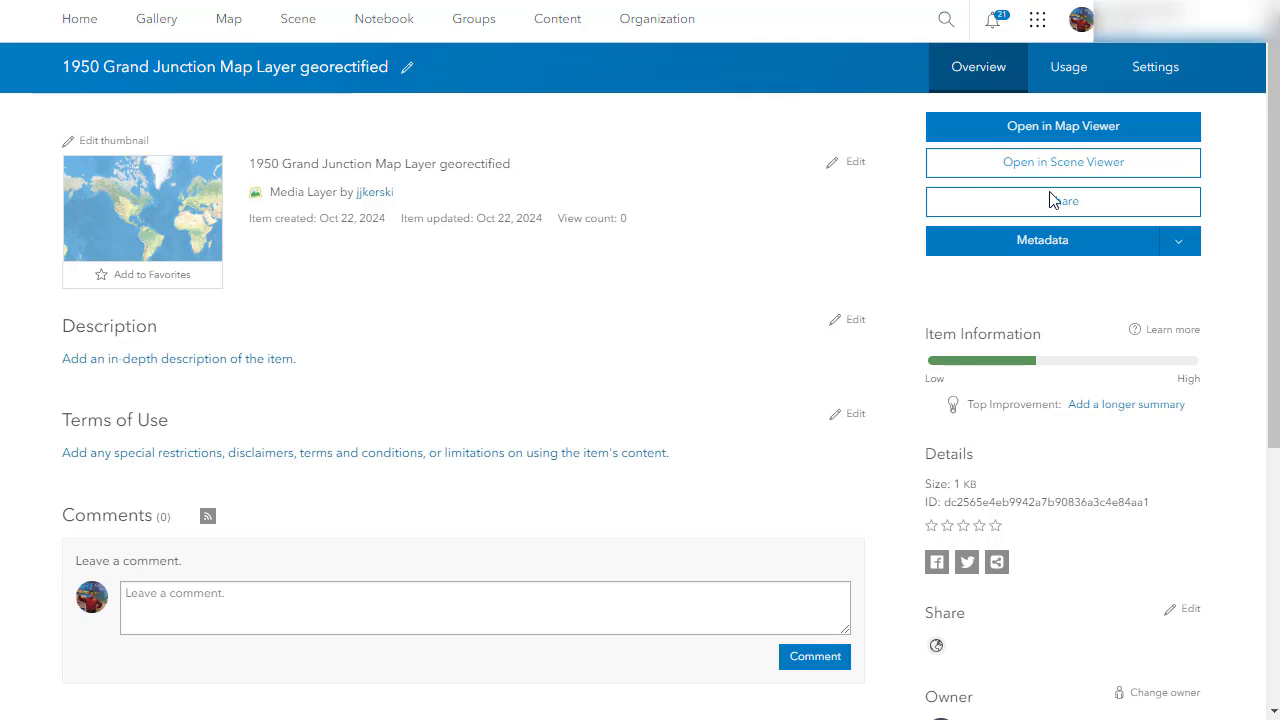
click(1114, 129)
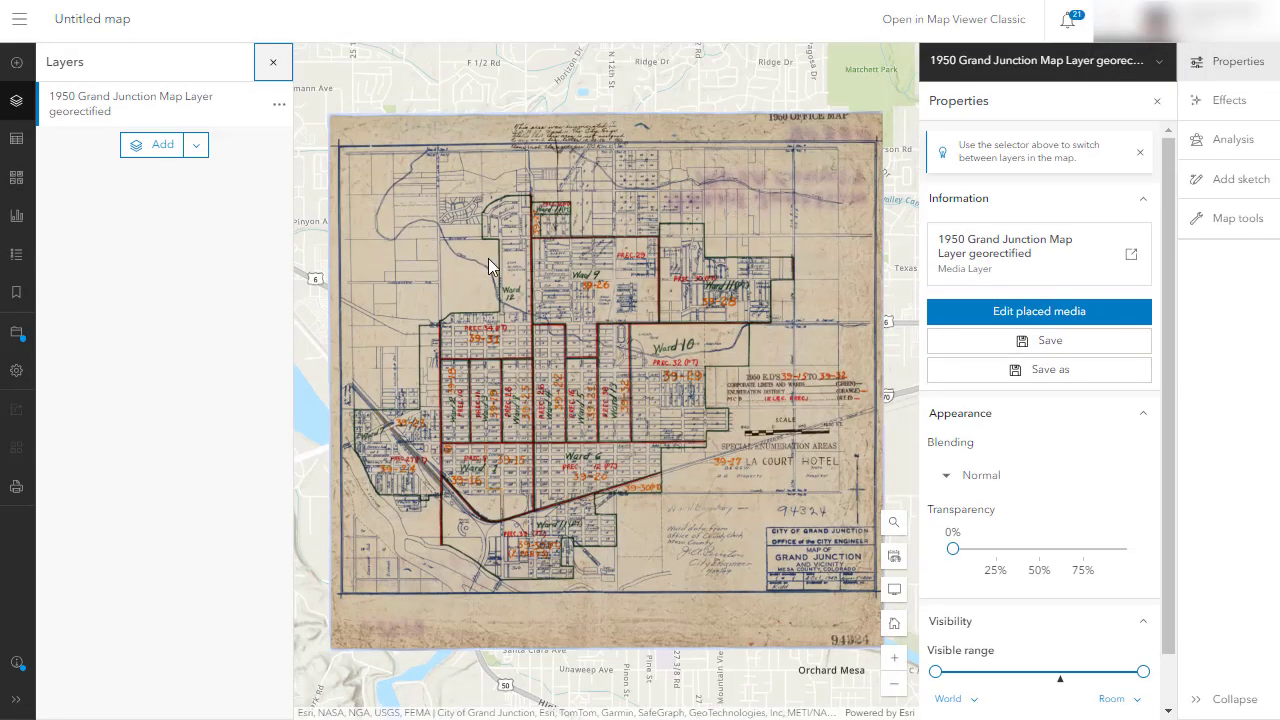
Search the Living Atlas for "ecoregions" and add the Level IV Ecoregions of the Continental United States layer to the map.
click(16, 63)
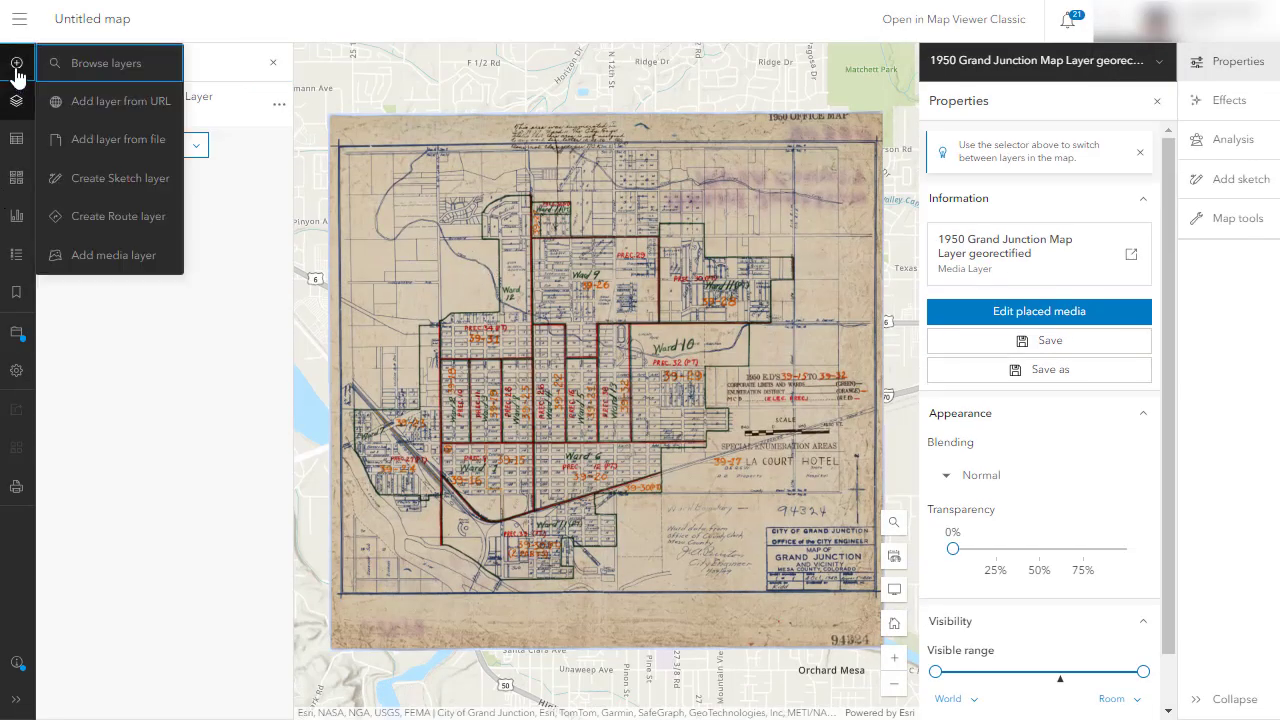
click(72, 68)
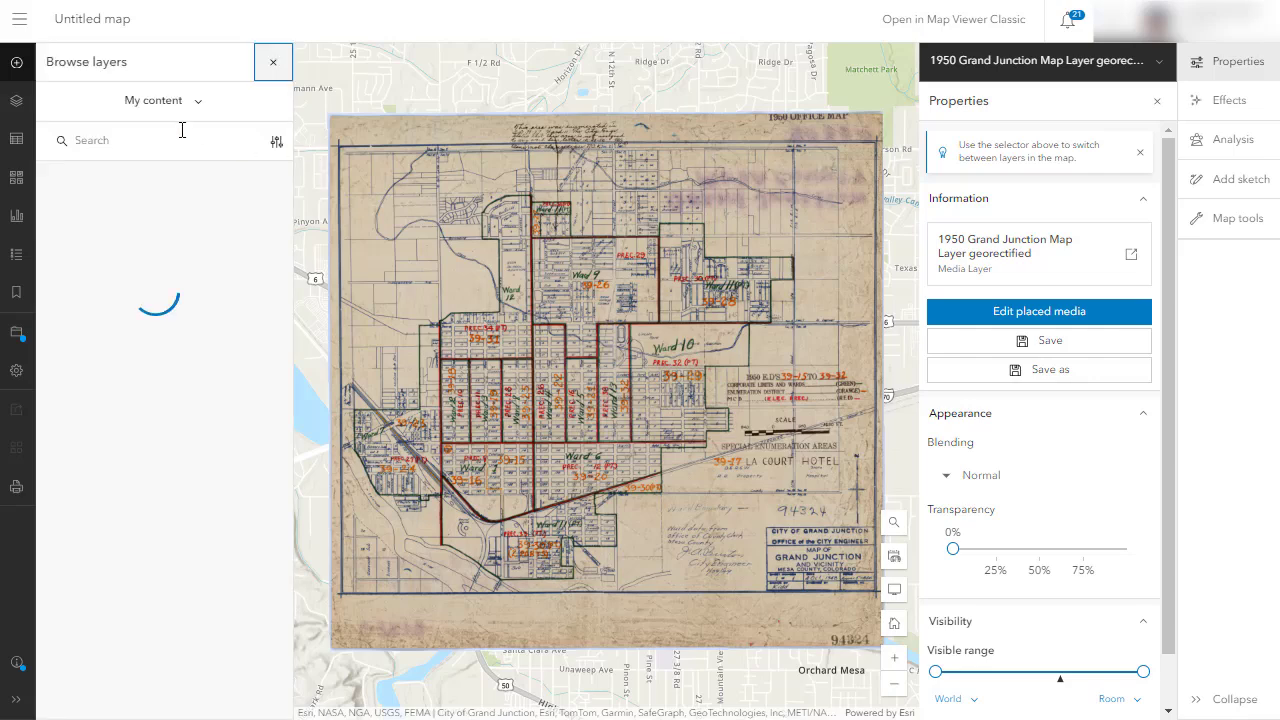
click(158, 100)
click(163, 240)
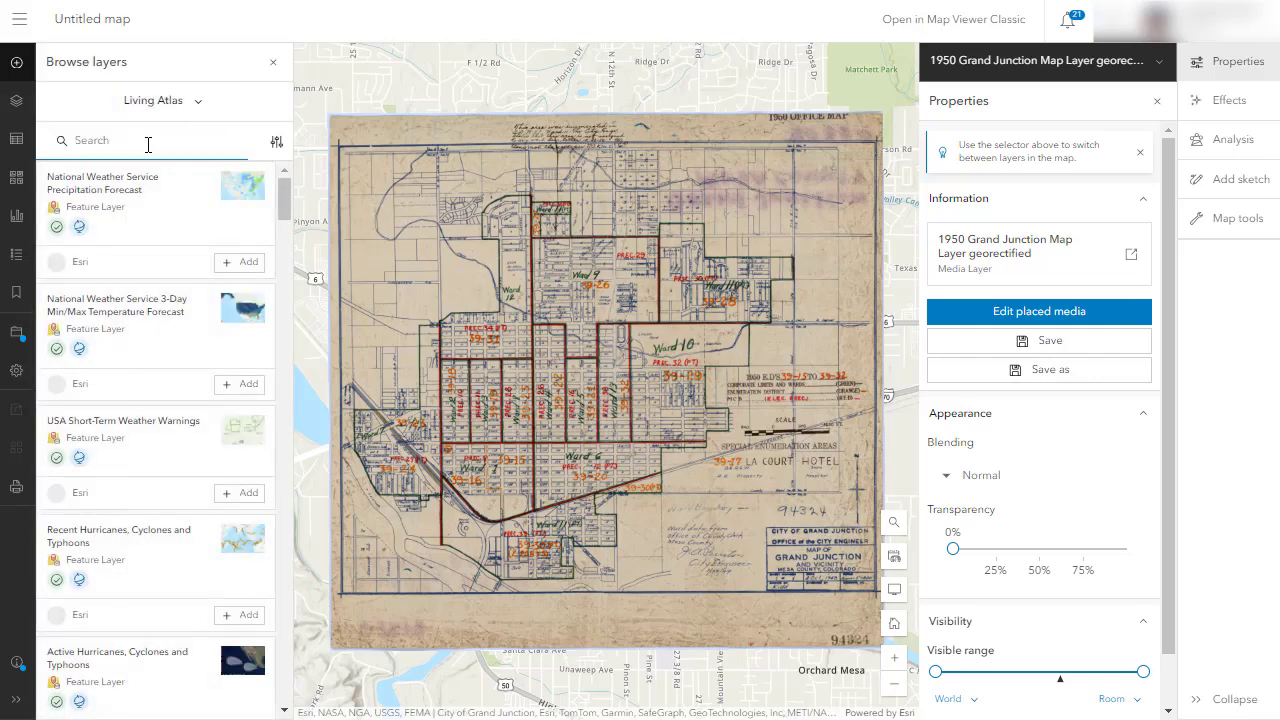
text(ecoregions)
key(Return)
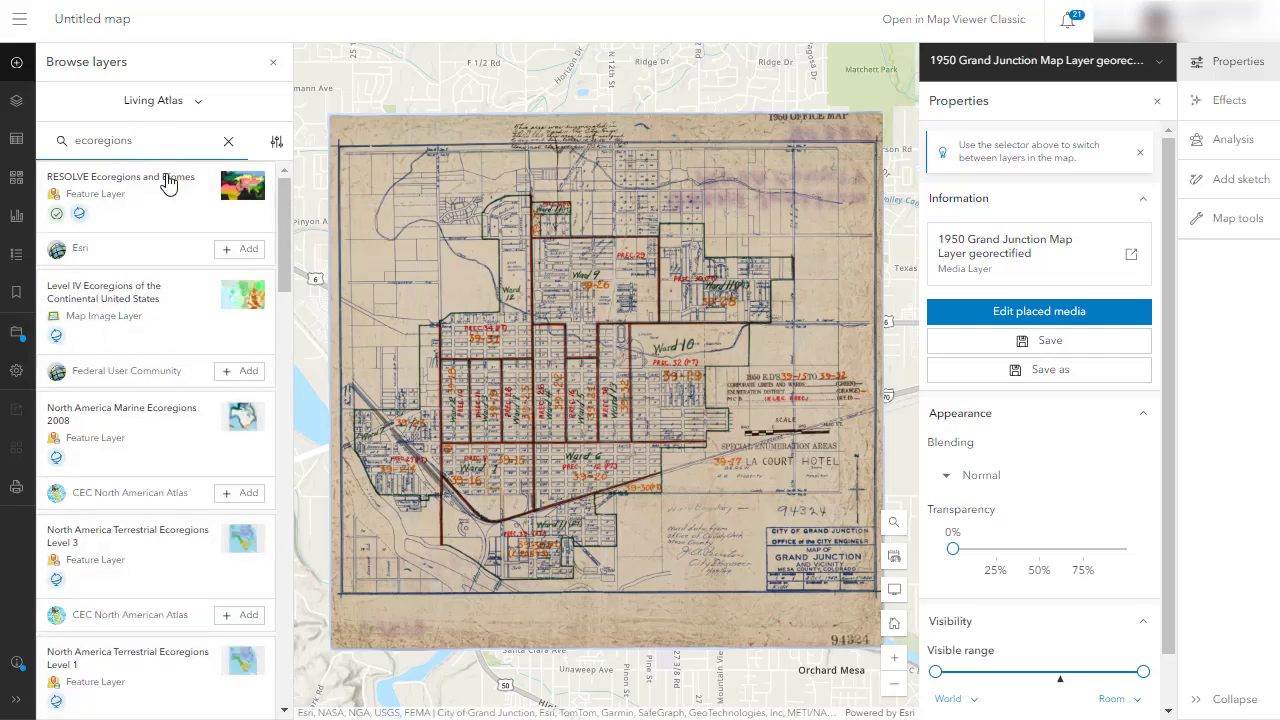
click(247, 371)
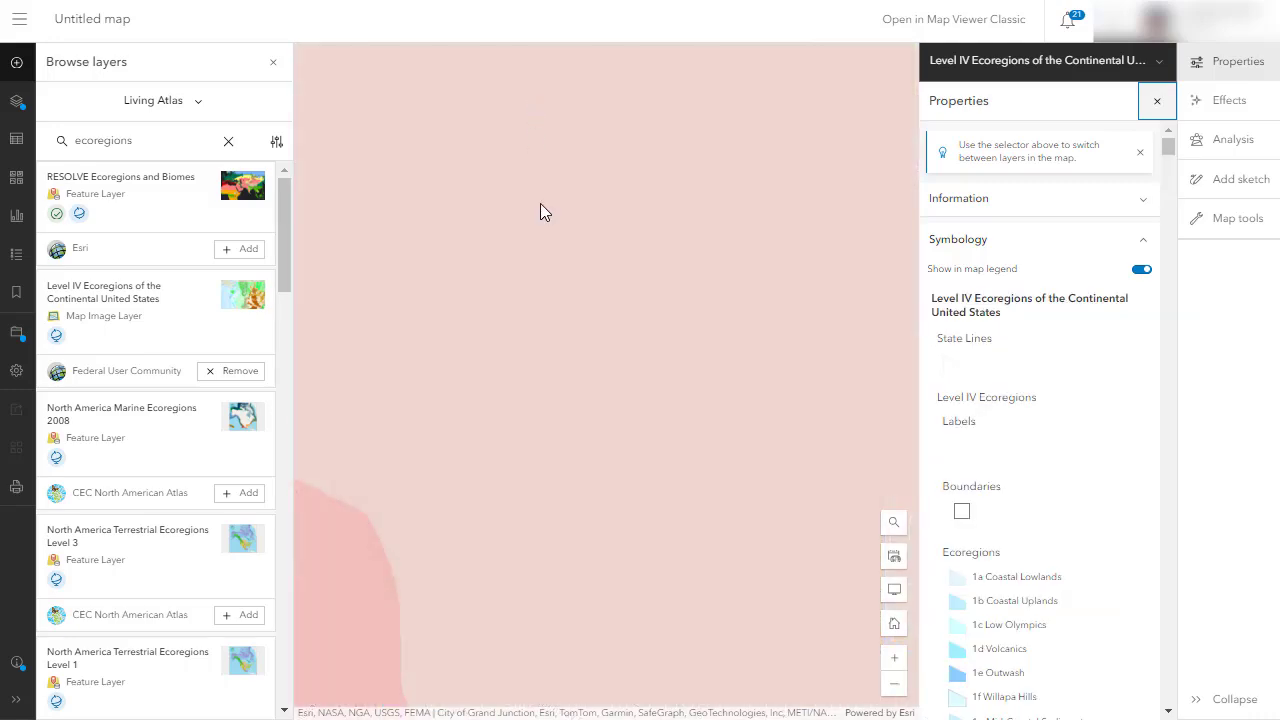
Move the 1950 Grand Junction Map Layer georectified above the ecoregions layer in the drawing order.
scroll(541, 210, down, 3)
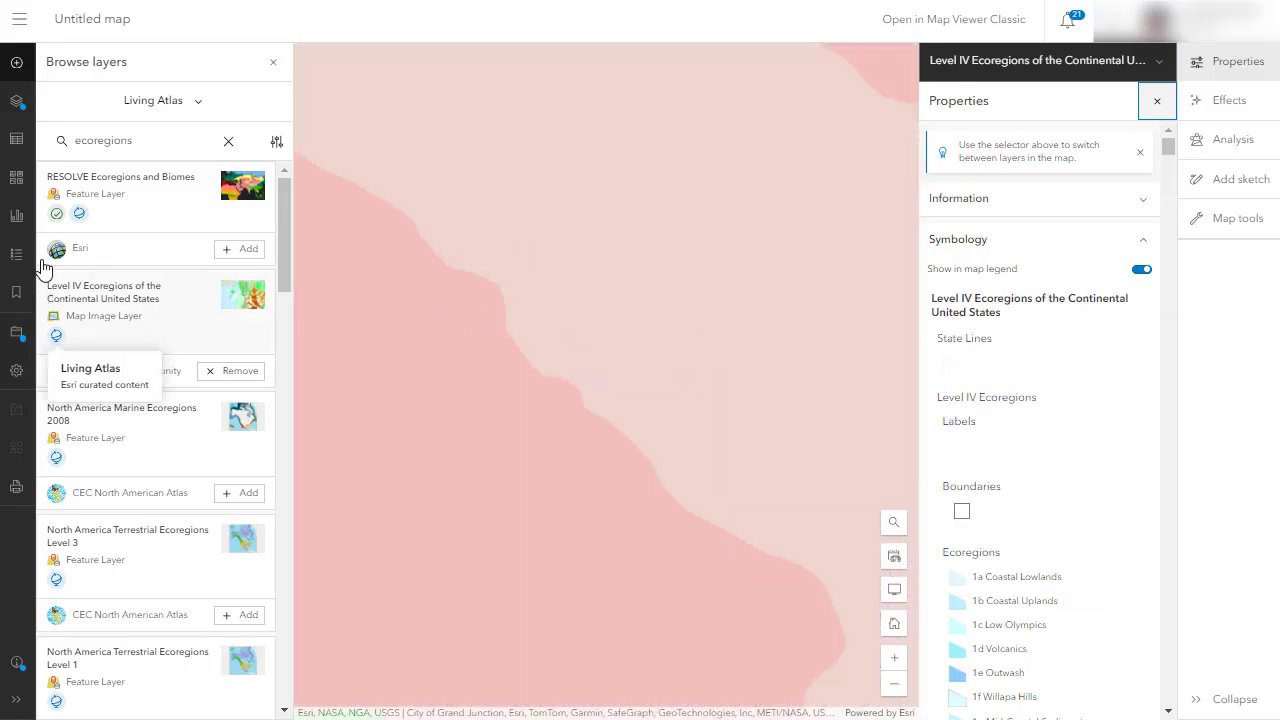
click(18, 101)
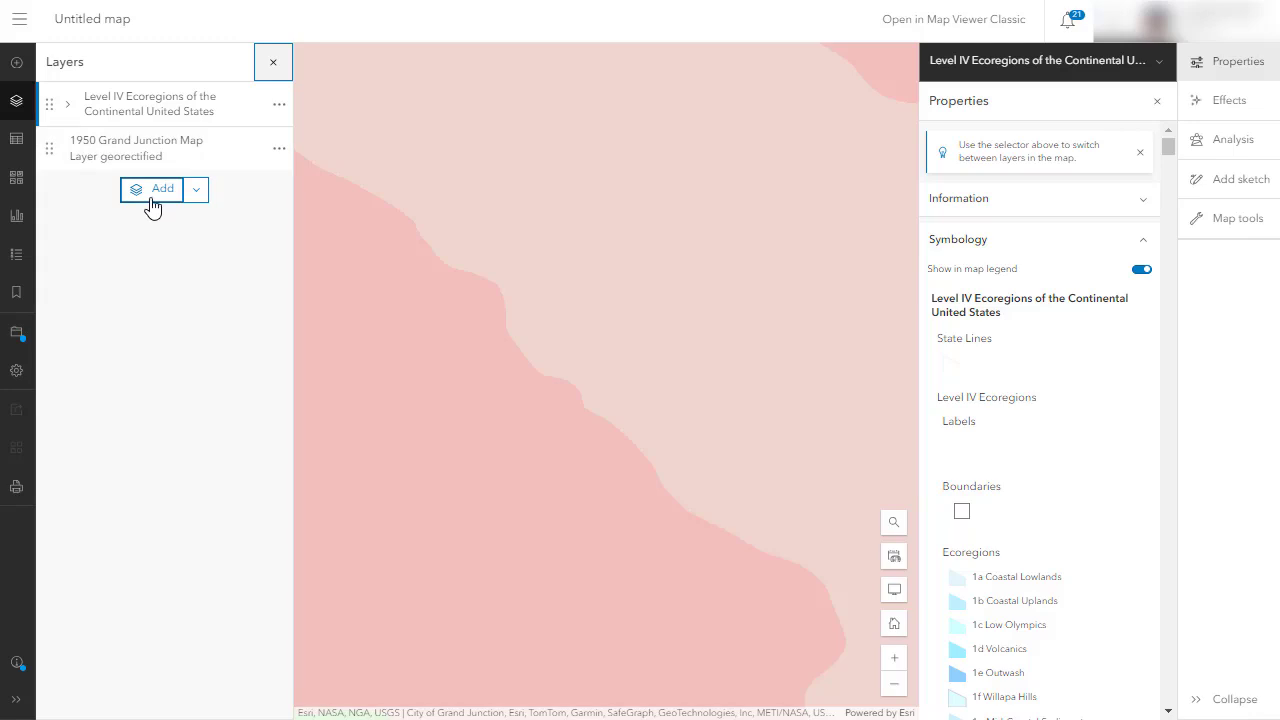
click(64, 133)
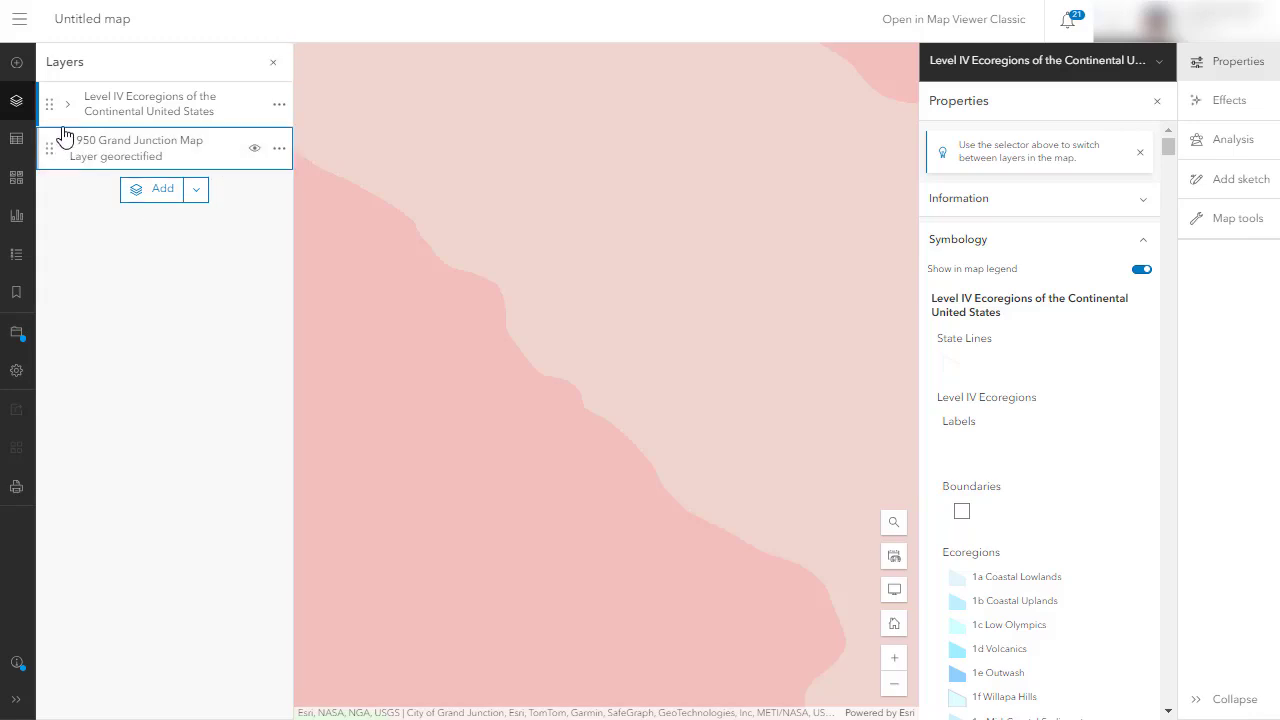
drag(50, 150, 58, 110)
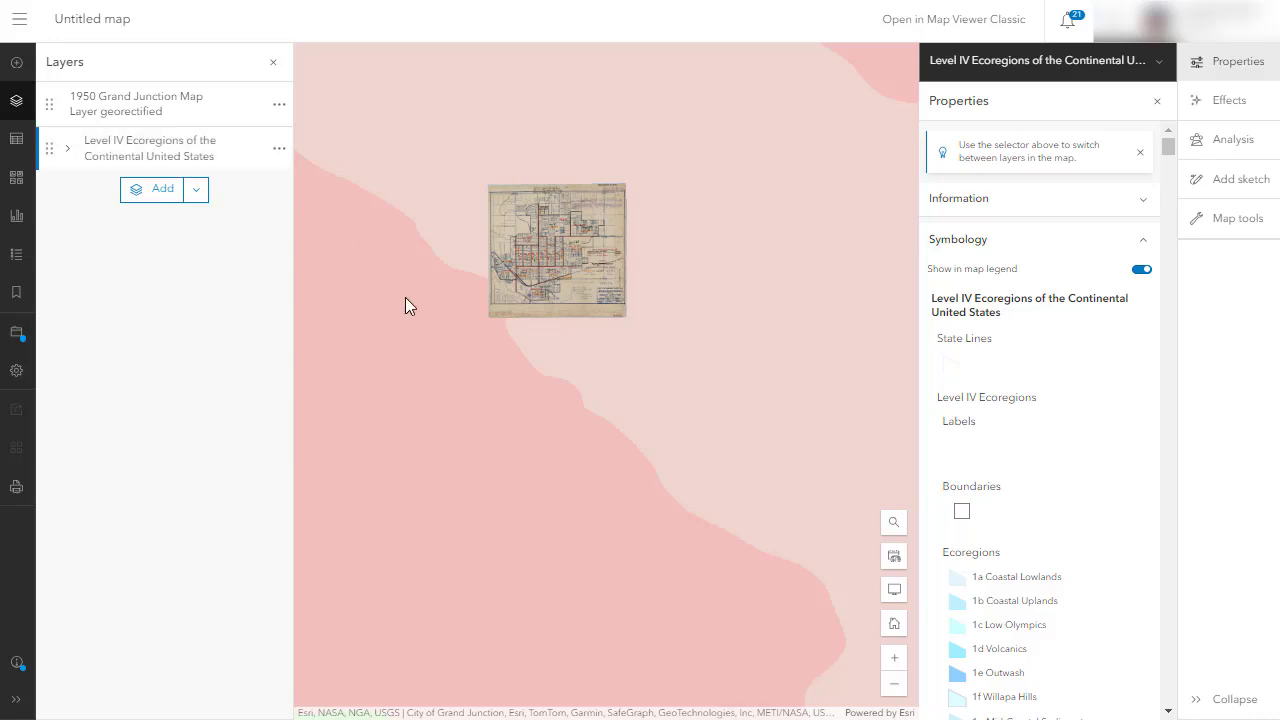
scroll(405, 297, down, 1)
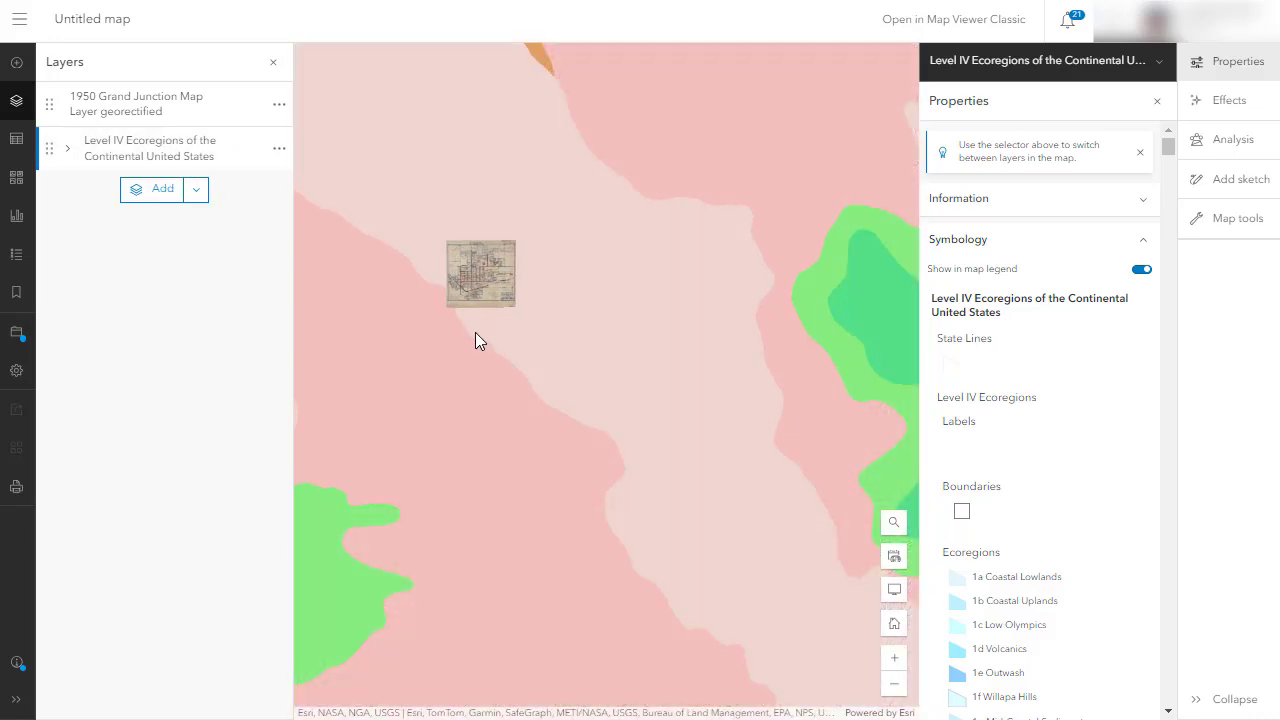
scroll(481, 352, down, 1)
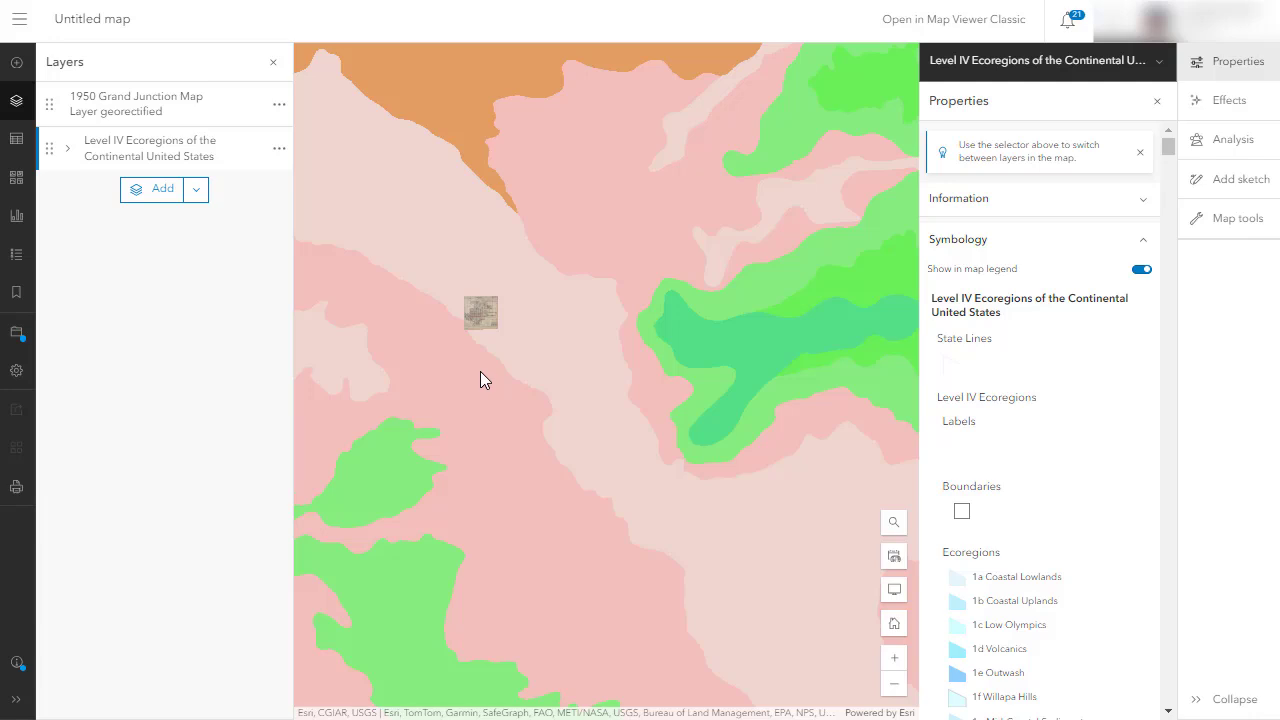
Search ArcGIS Online for "esri world hydro", add the Esri Hydro Reference Overlay tile layer, and view it around the census map.
click(16, 62)
click(57, 68)
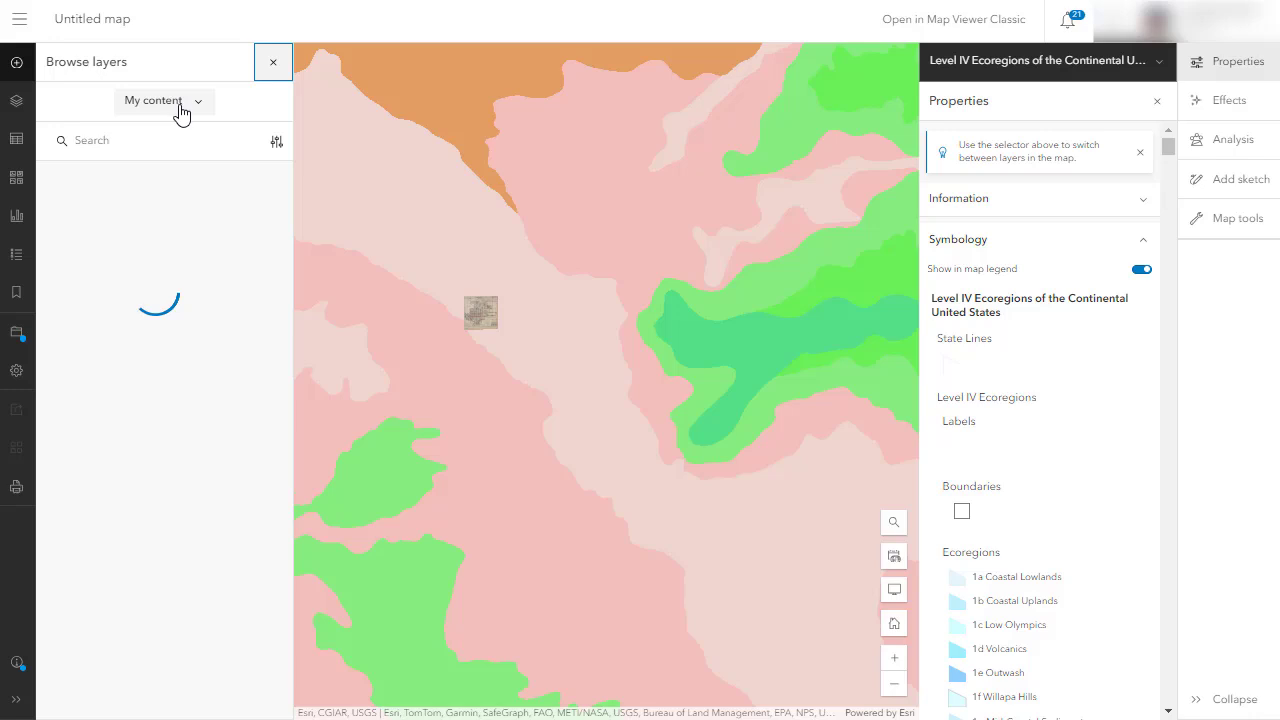
click(180, 108)
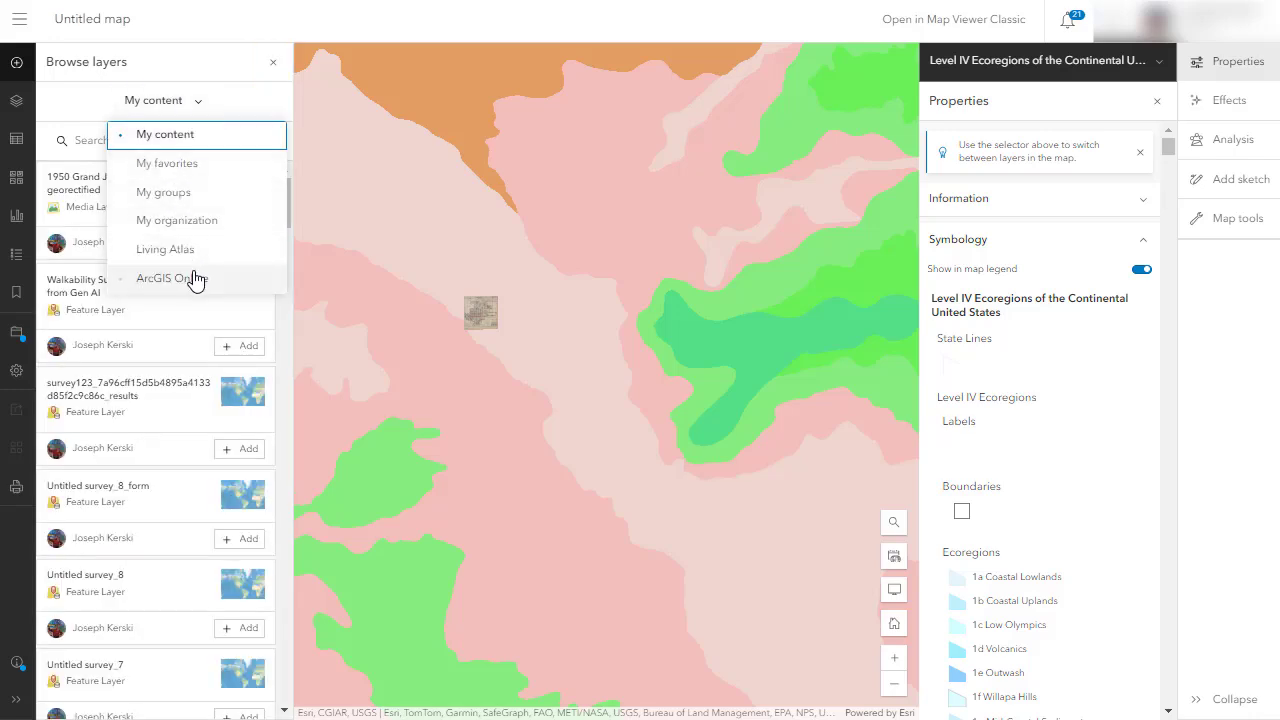
click(195, 279)
click(157, 140)
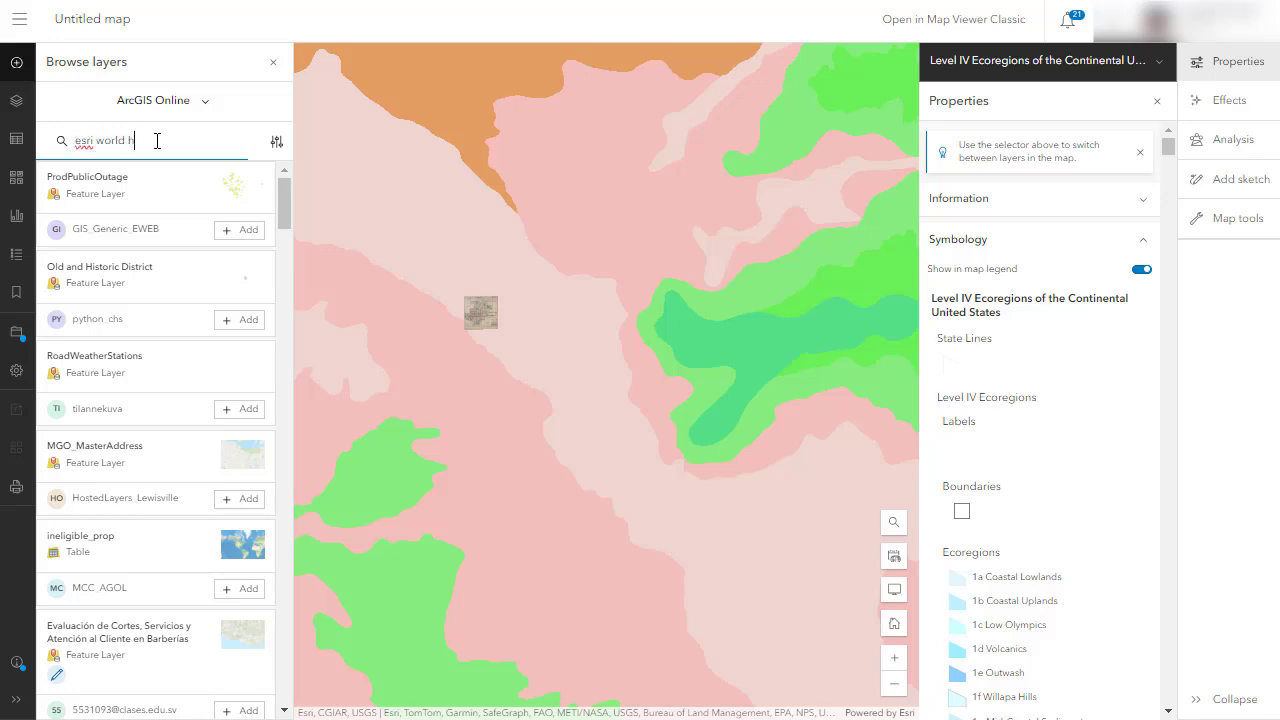
key(Return)
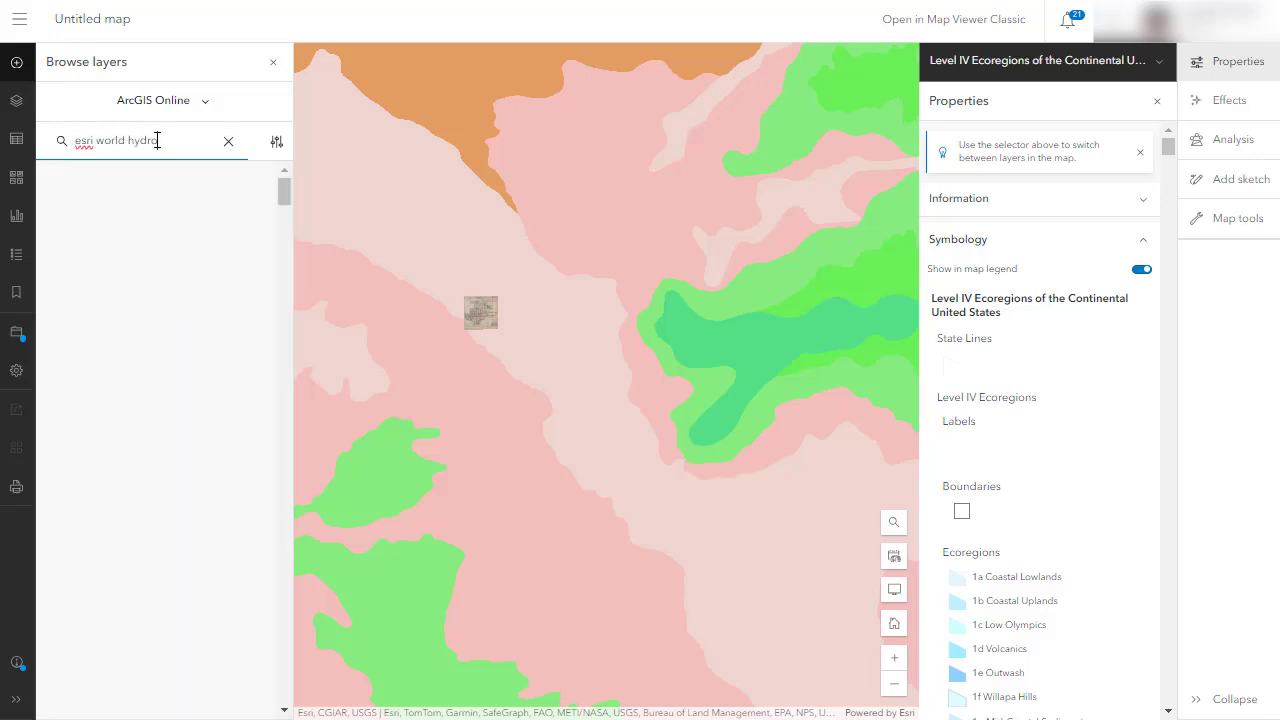
click(240, 338)
scroll(504, 320, up, 1)
scroll(504, 320, up, 1)
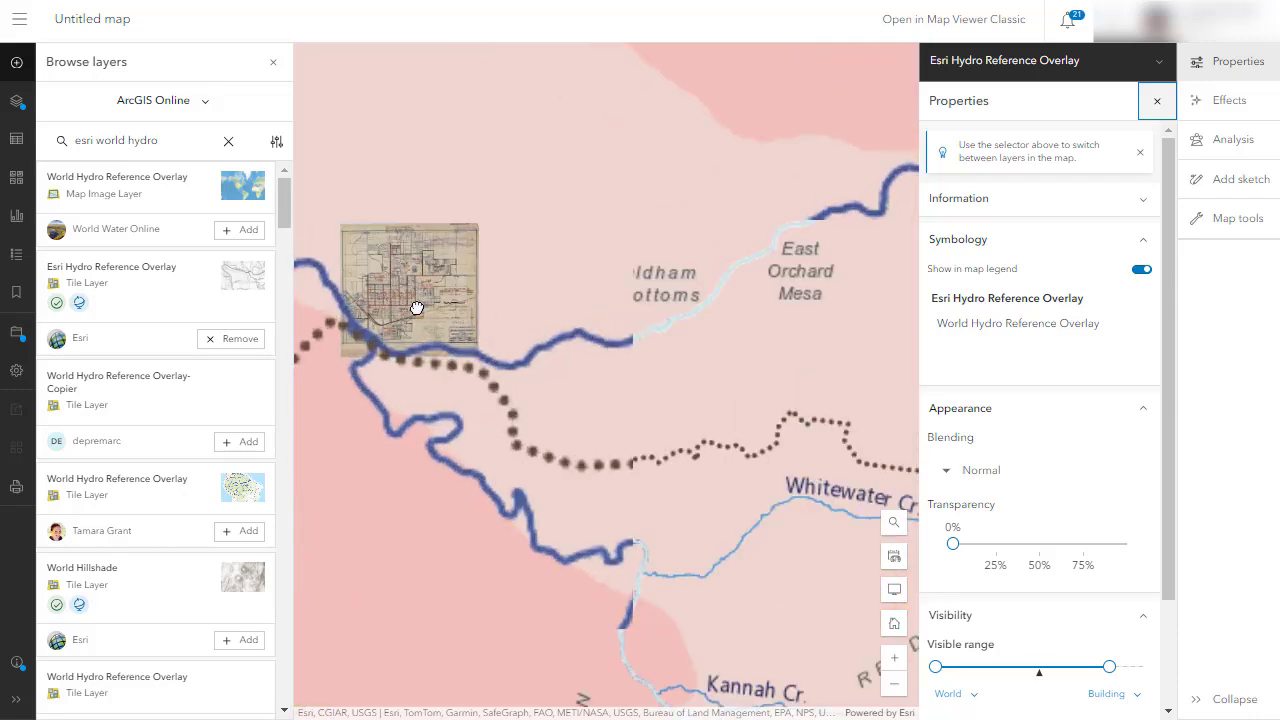
drag(479, 369, 632, 437)
scroll(631, 443, down, 1)
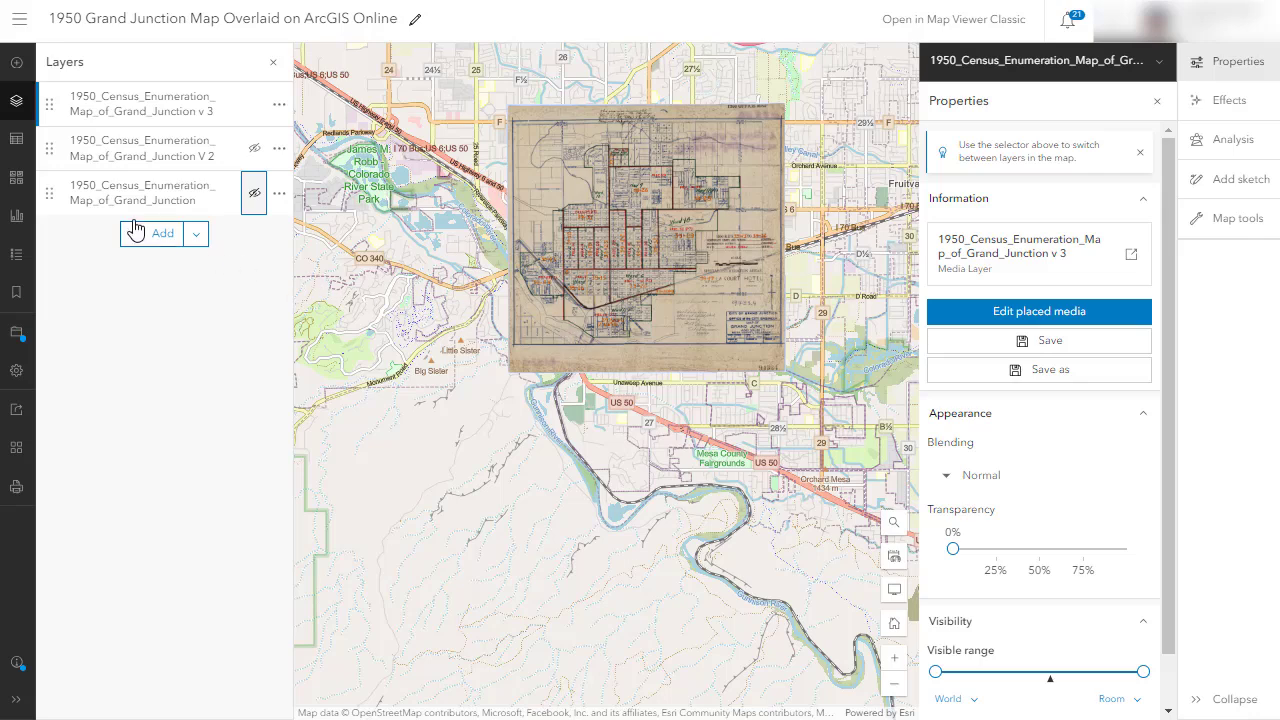
Start adding a media layer from the device to the 1950 Grand Junction Map Overlaid map, selecting 1910_palisade_sanborn_map.jpg.
click(20, 70)
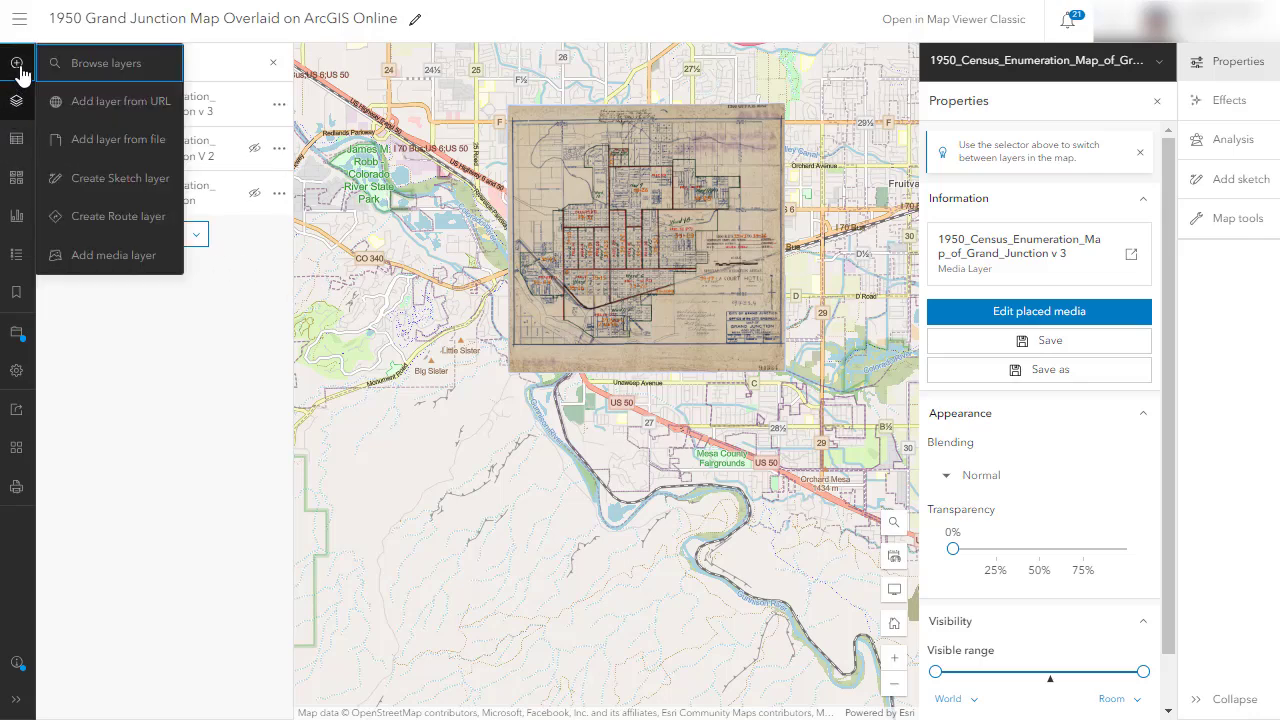
click(120, 258)
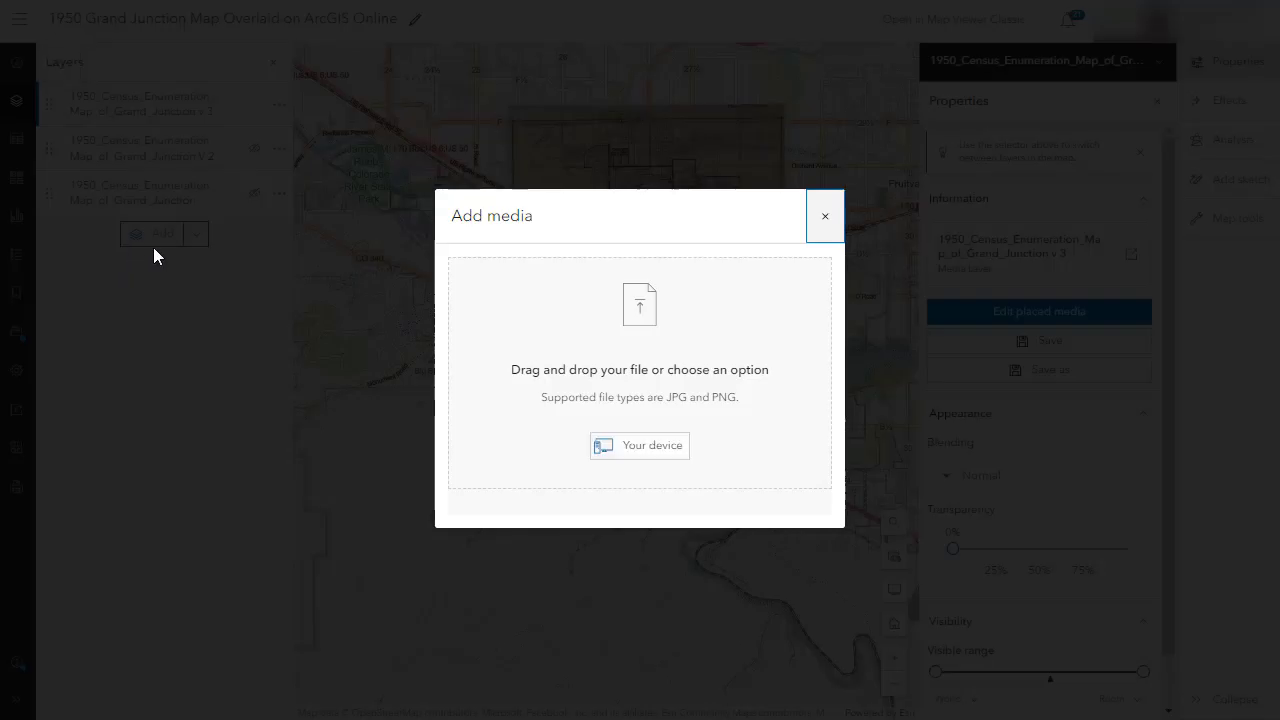
click(660, 448)
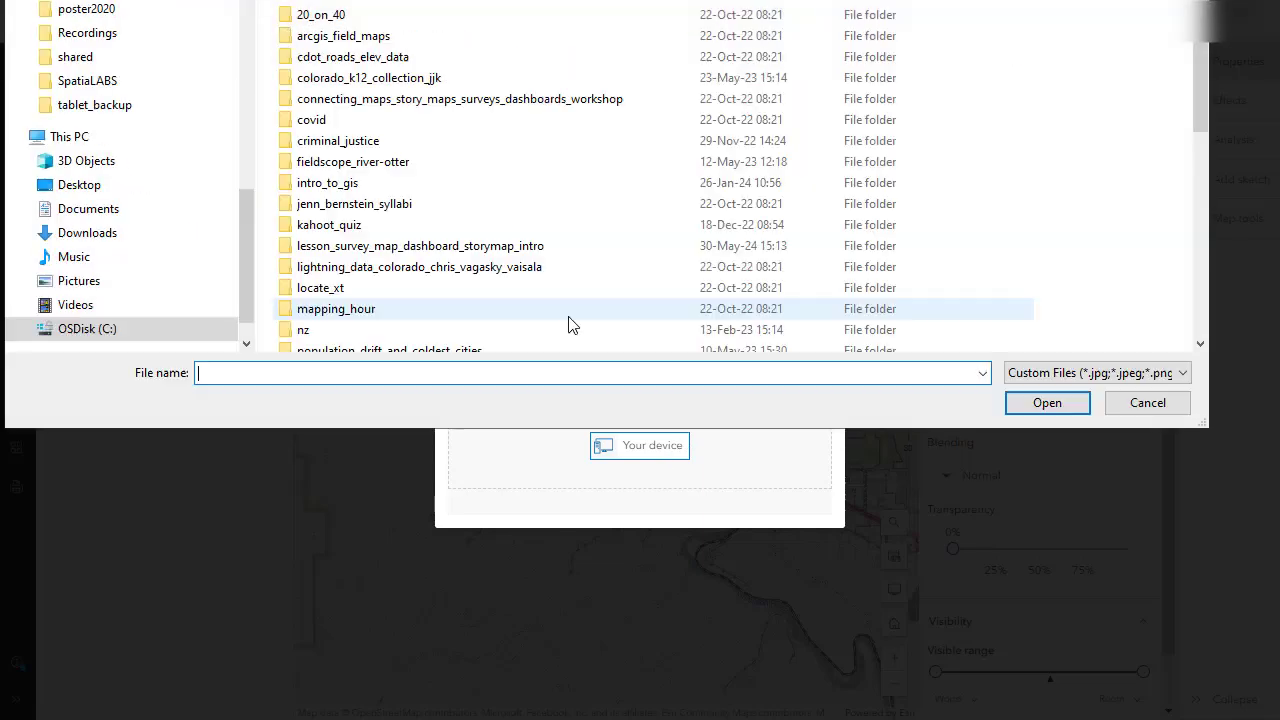
scroll(487, 193, down, 8)
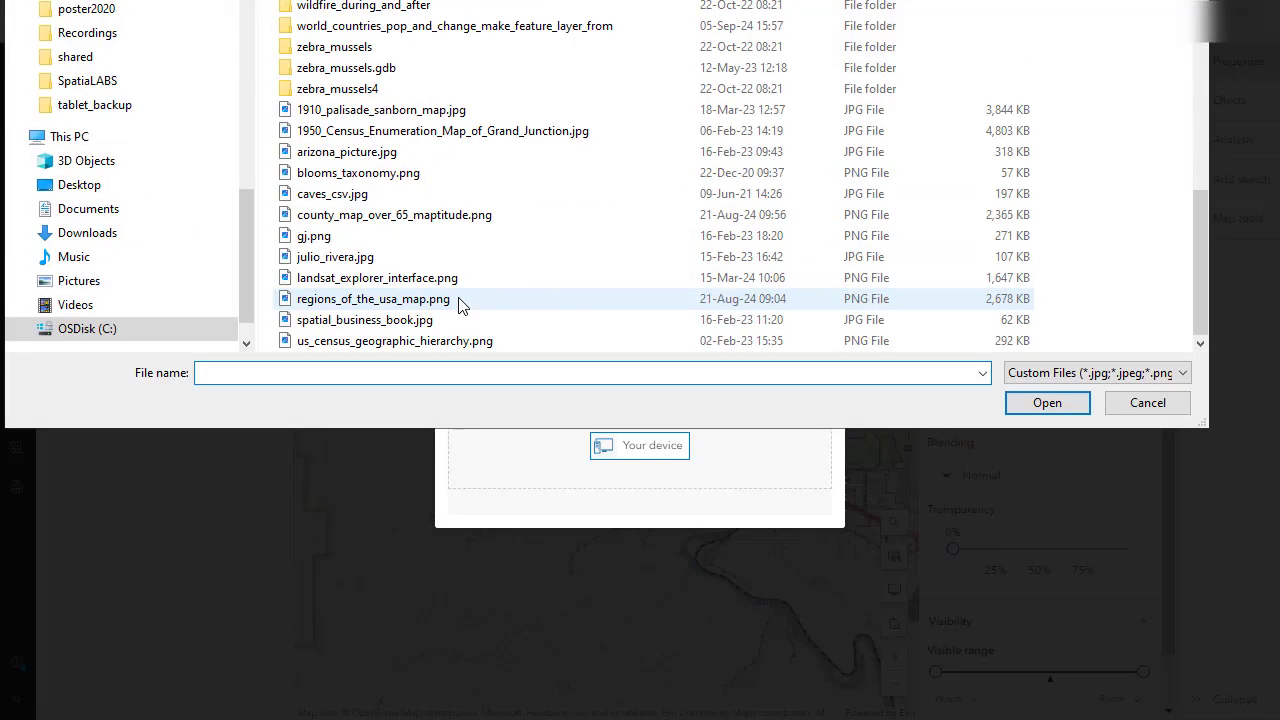
click(422, 112)
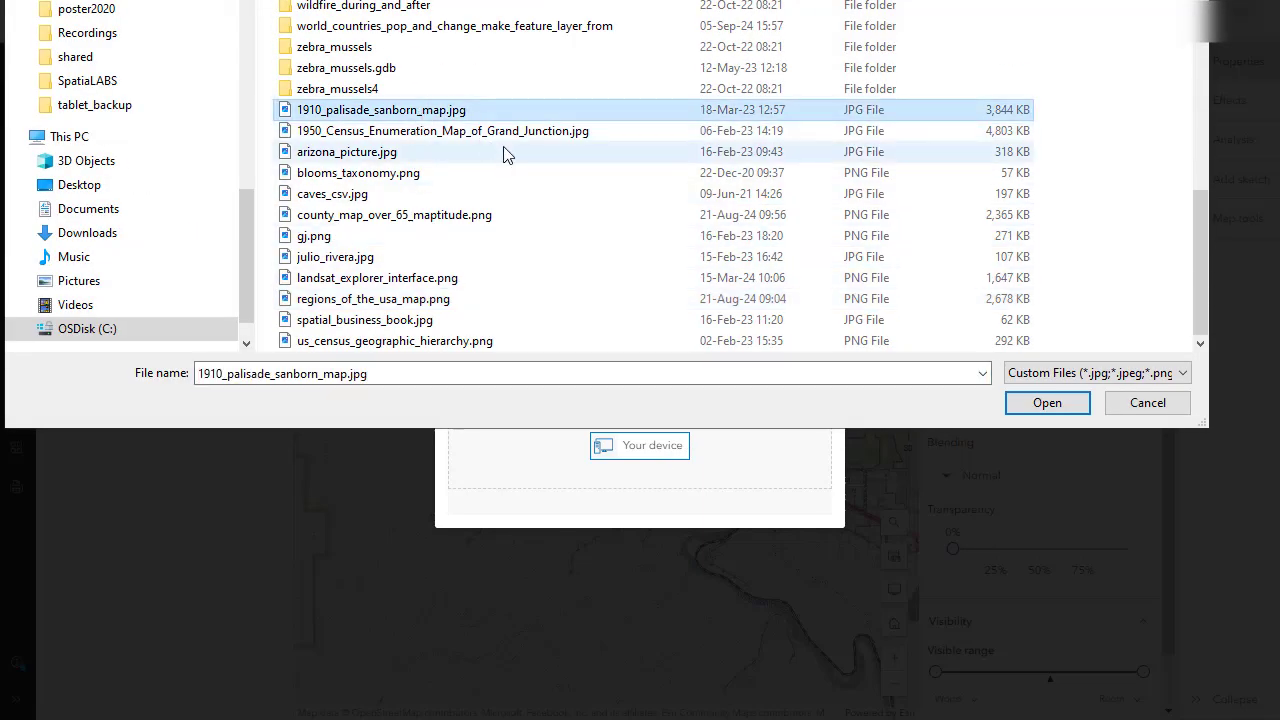
Preview 1910_palisade_sanborn_map.jpg in the image viewer and examine its streets and buildings close up.
right_click(478, 109)
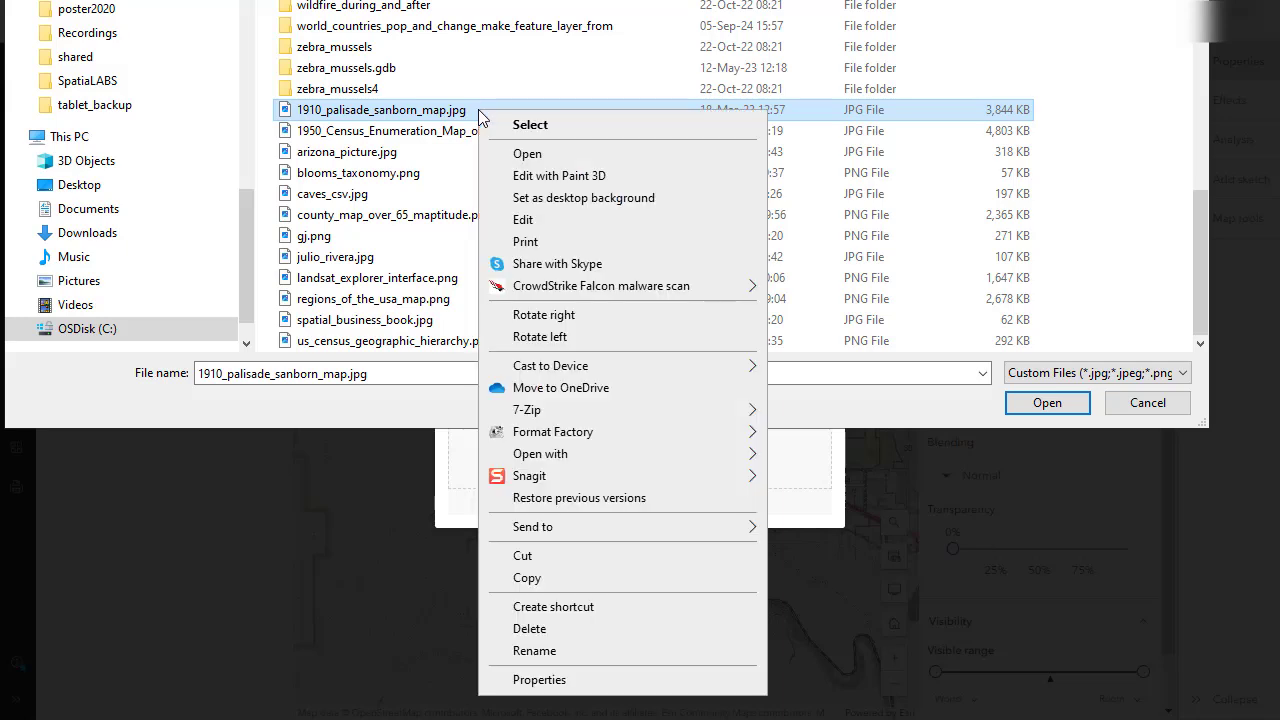
click(525, 154)
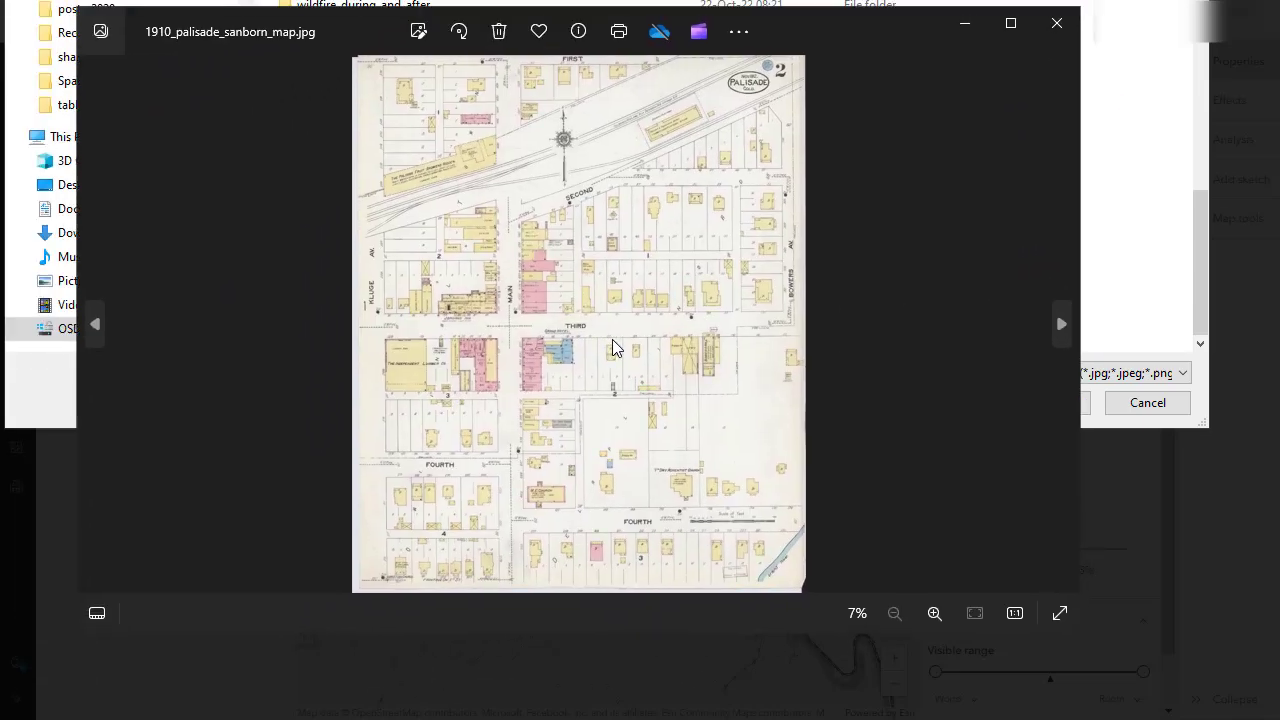
click(933, 614)
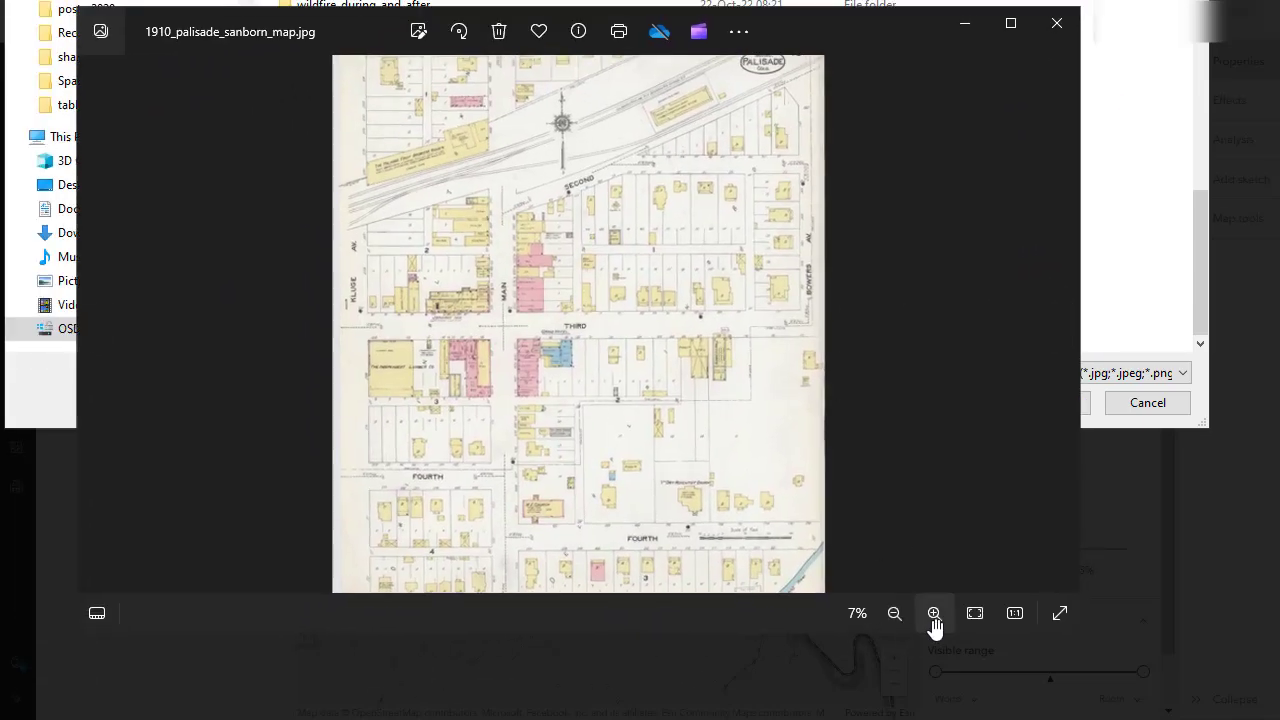
click(933, 614)
click(933, 614)
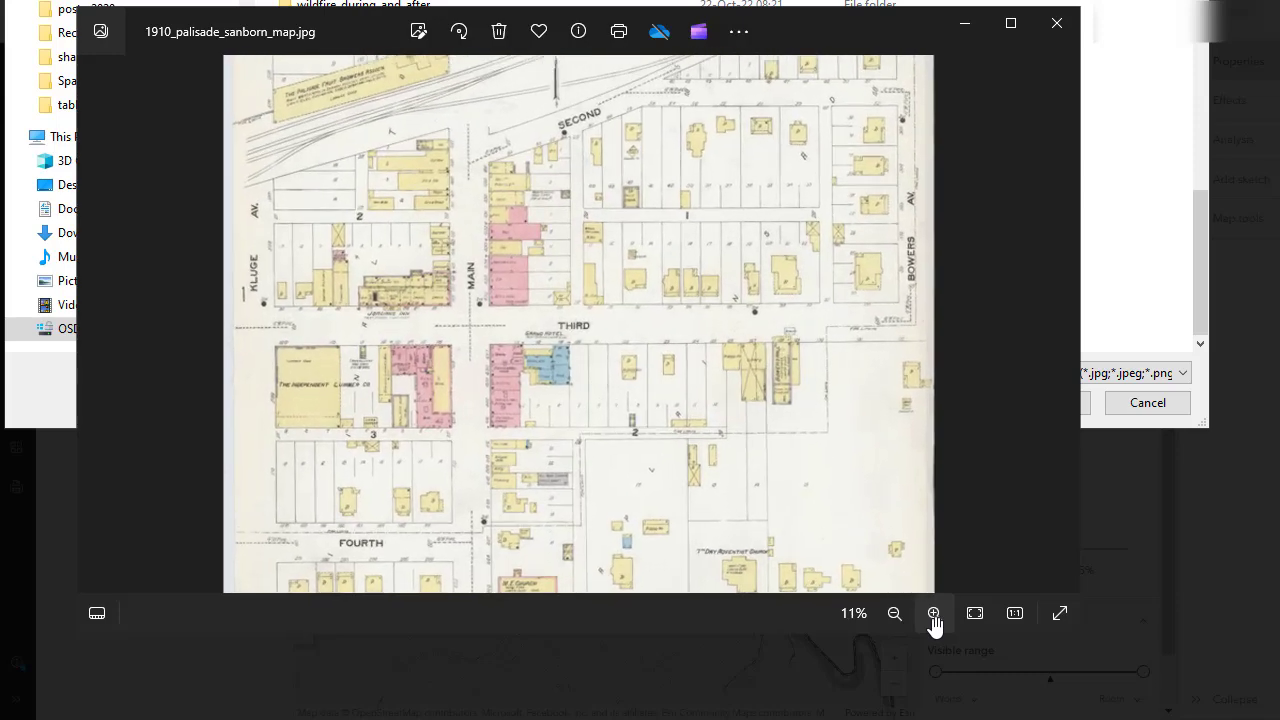
click(933, 614)
click(933, 614)
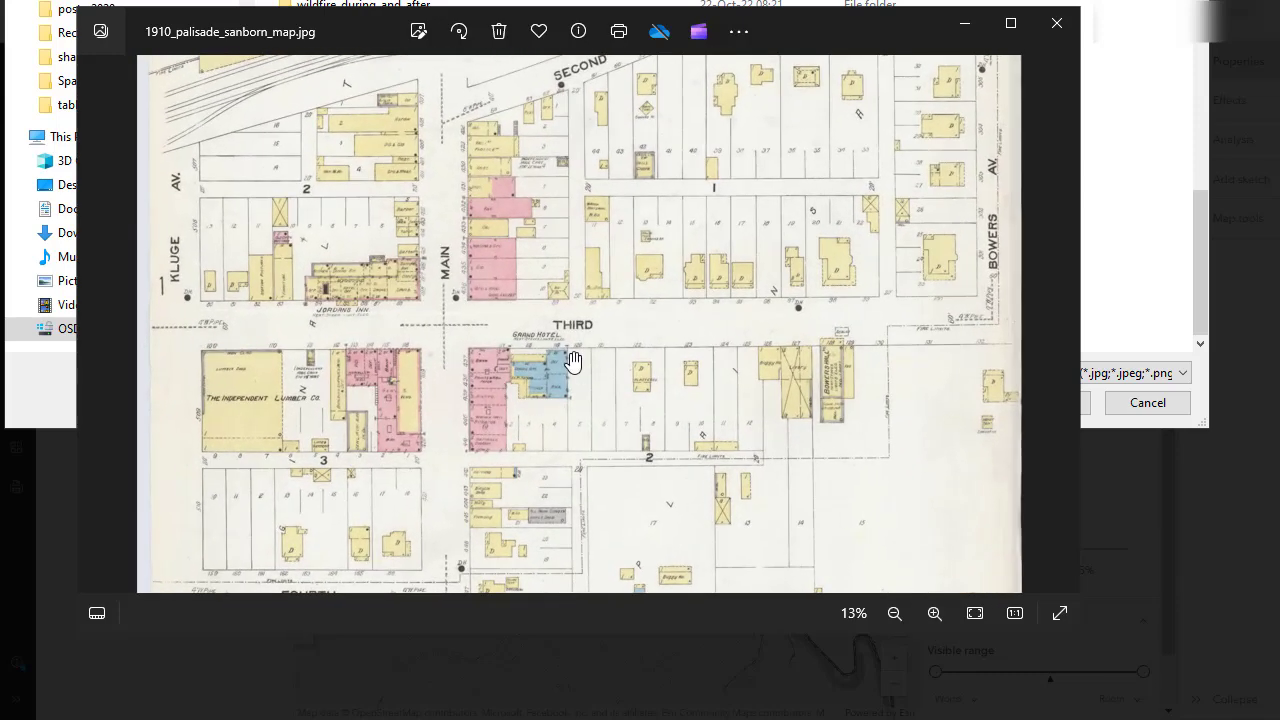
Examine the full extent and title area of 1910_palisade_sanborn_map.jpg and close the image viewer.
drag(546, 293, 568, 133)
drag(809, 194, 817, 491)
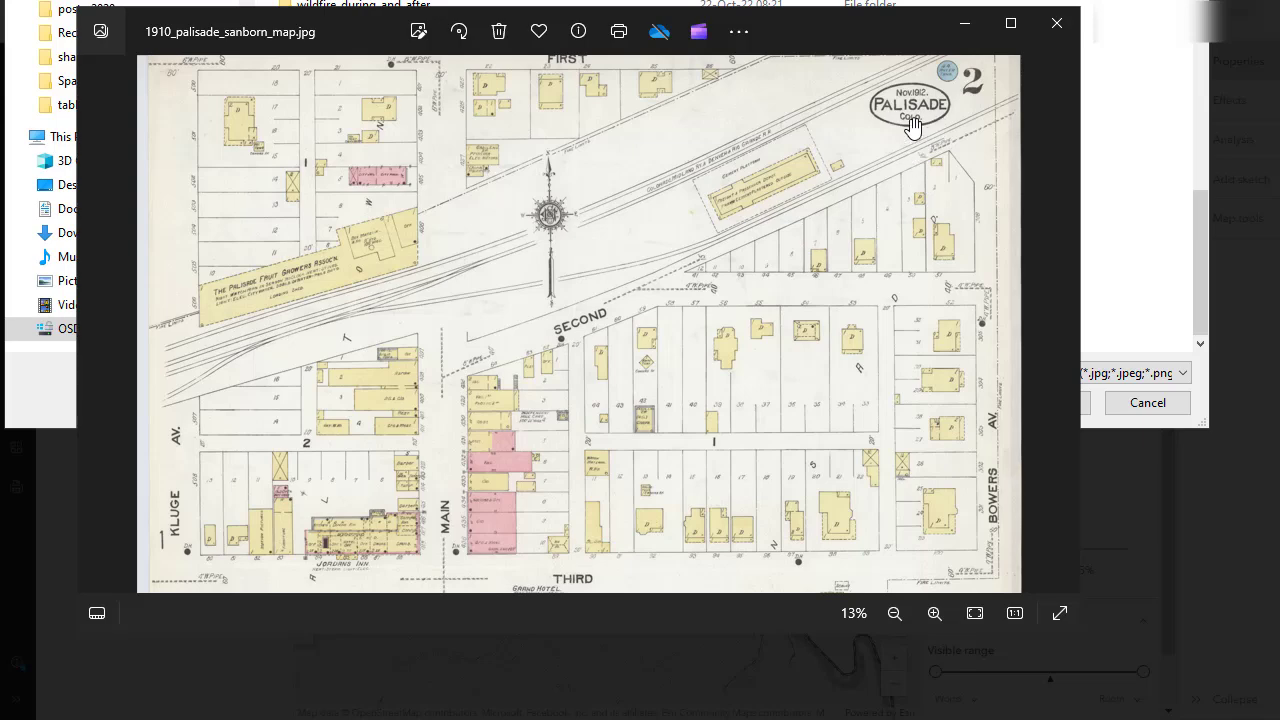
scroll(912, 115, down, 3)
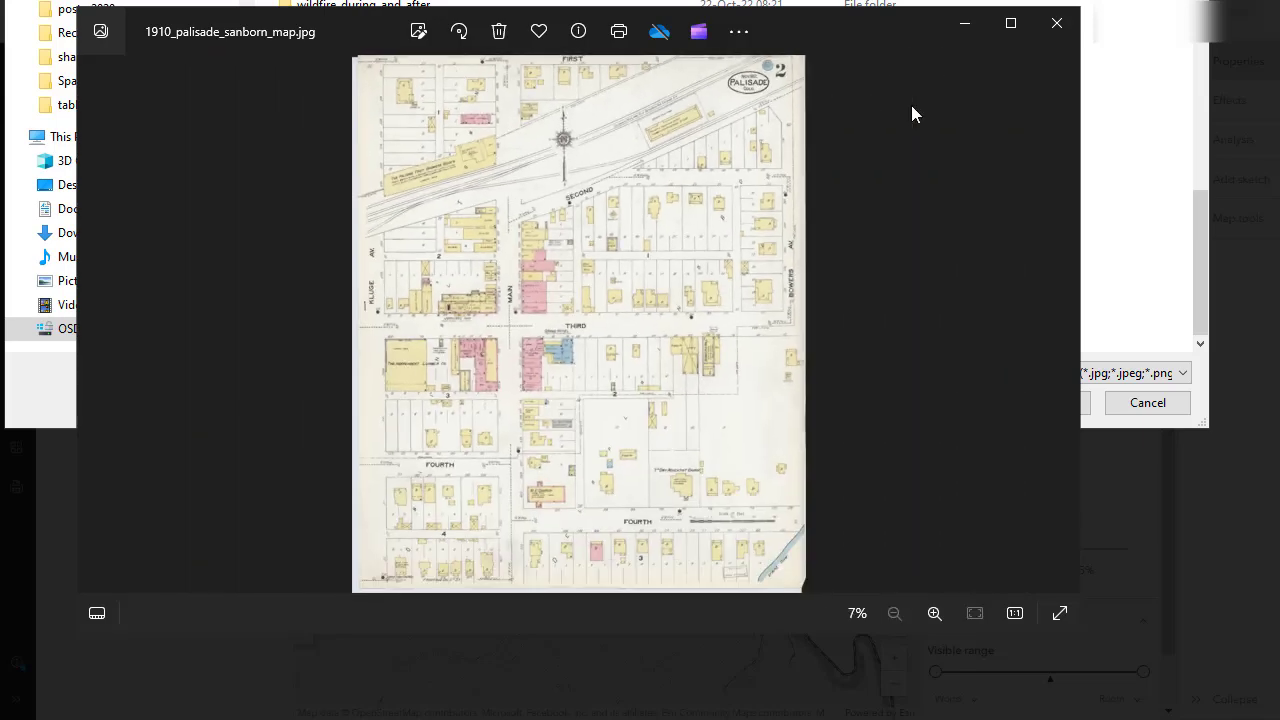
click(1057, 23)
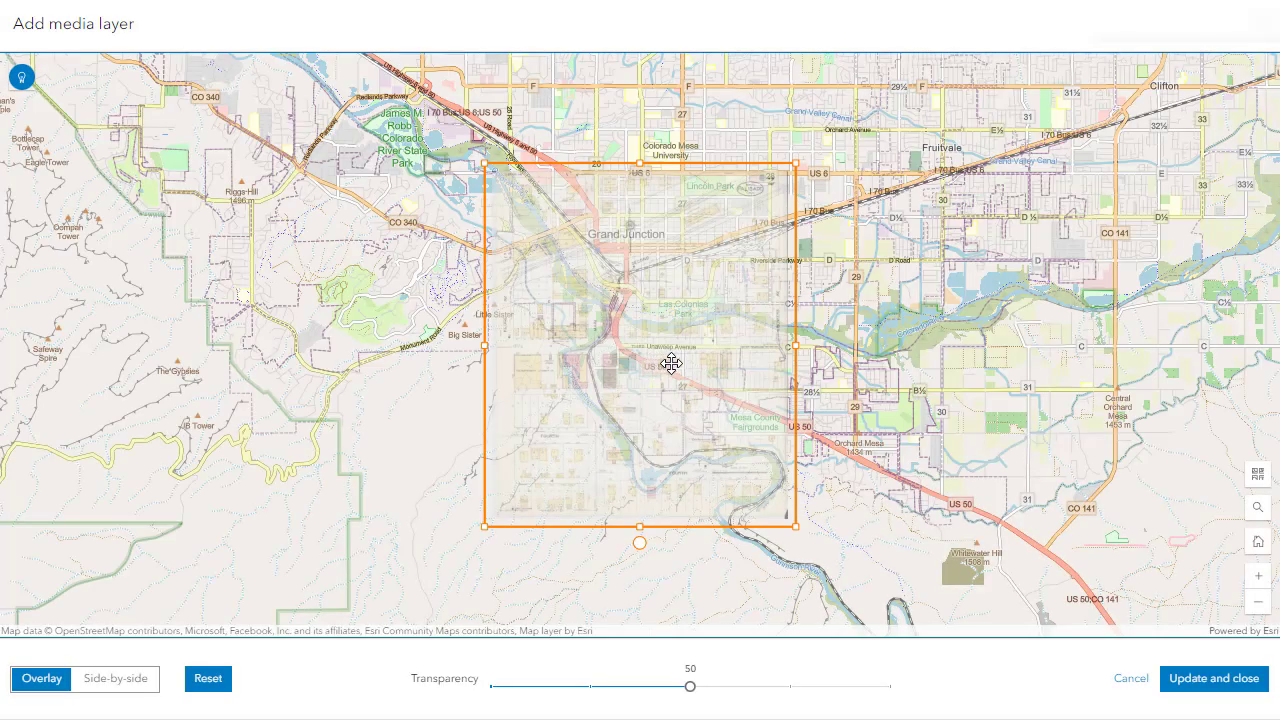
Shift the Palisade map image east of Grand Junction and search the placement map for "palisade, co".
drag(670, 363, 1027, 342)
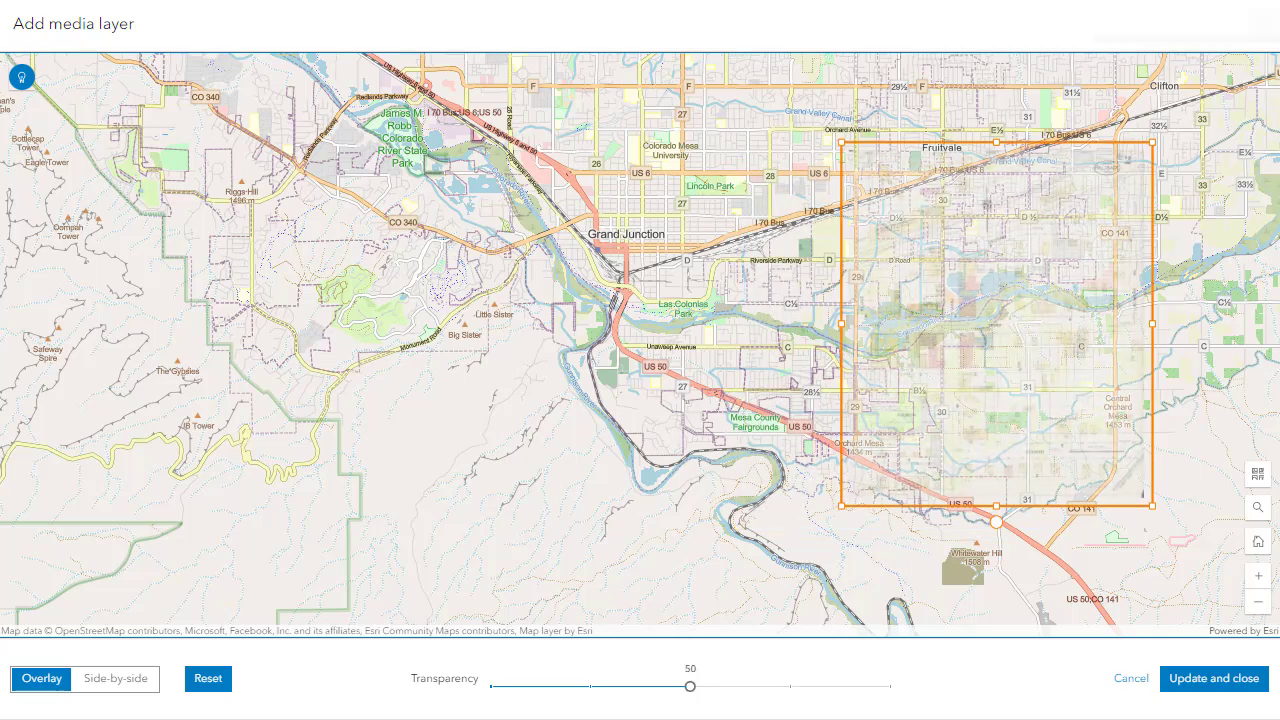
click(1258, 507)
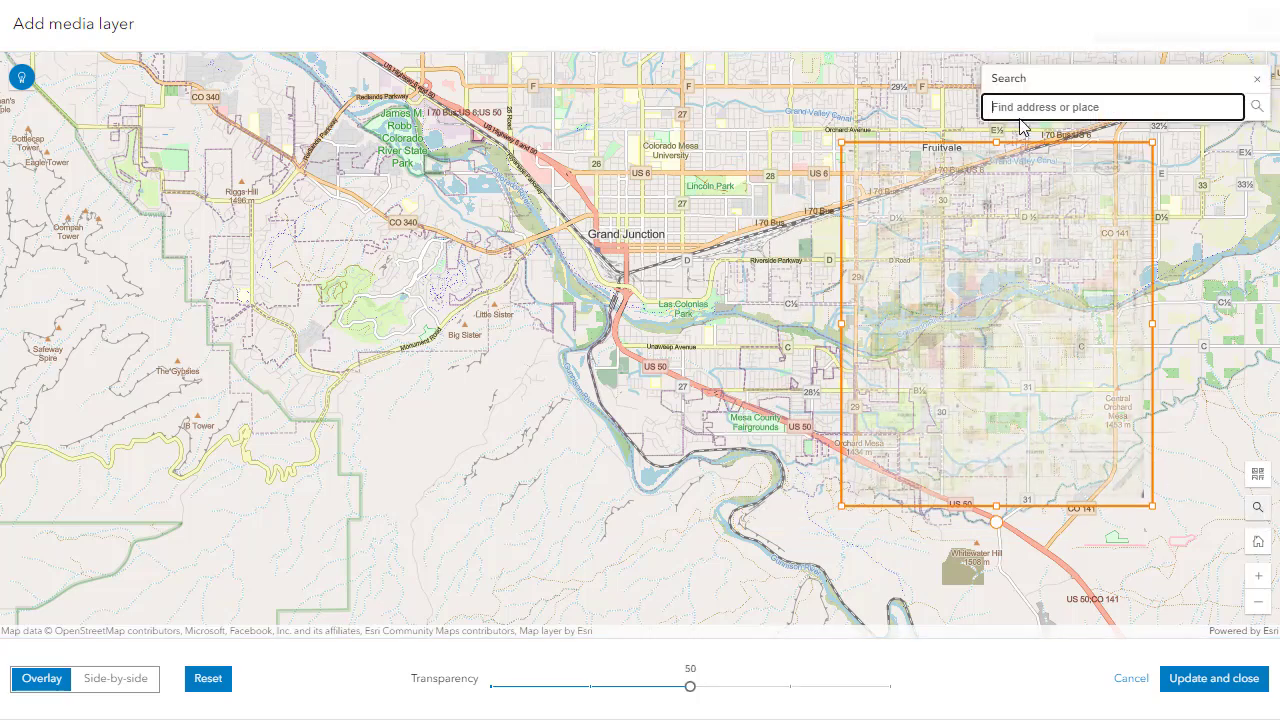
text(palisade, co)
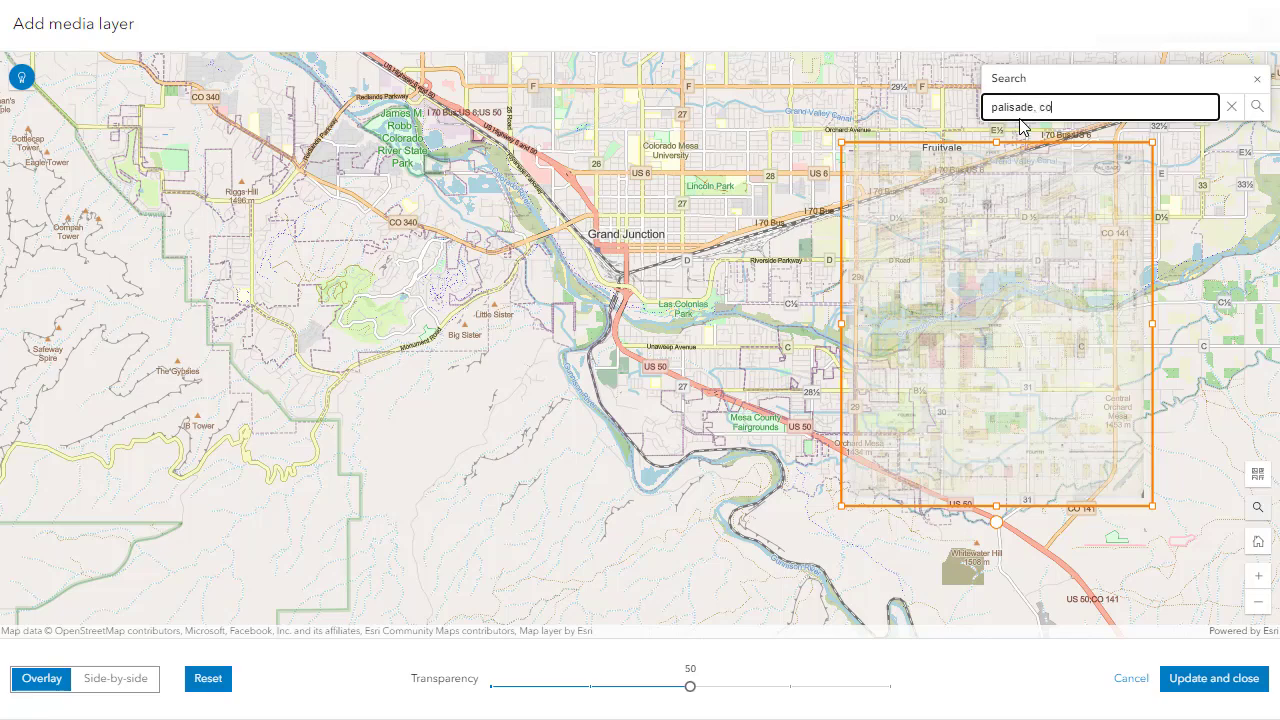
key(Return)
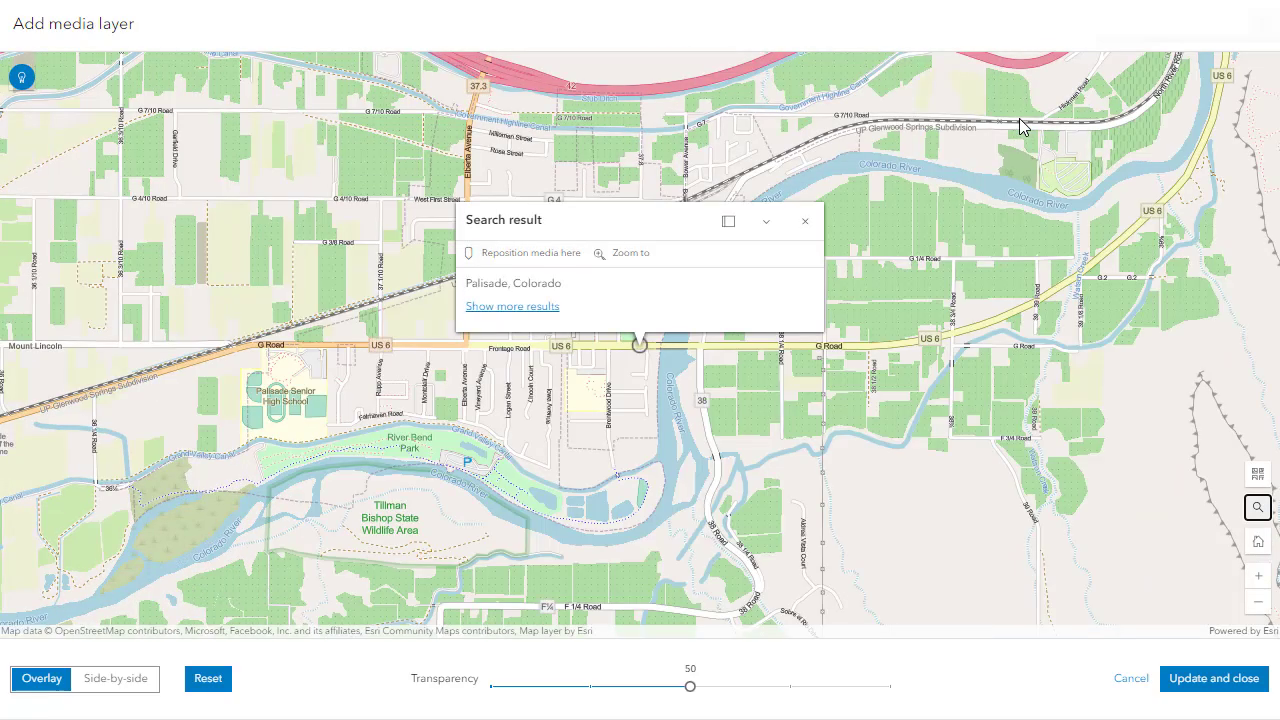
Zoom to the Palisade, Colorado search result, reposition the media there, and dismiss the search result.
scroll(283, 266, down, 5)
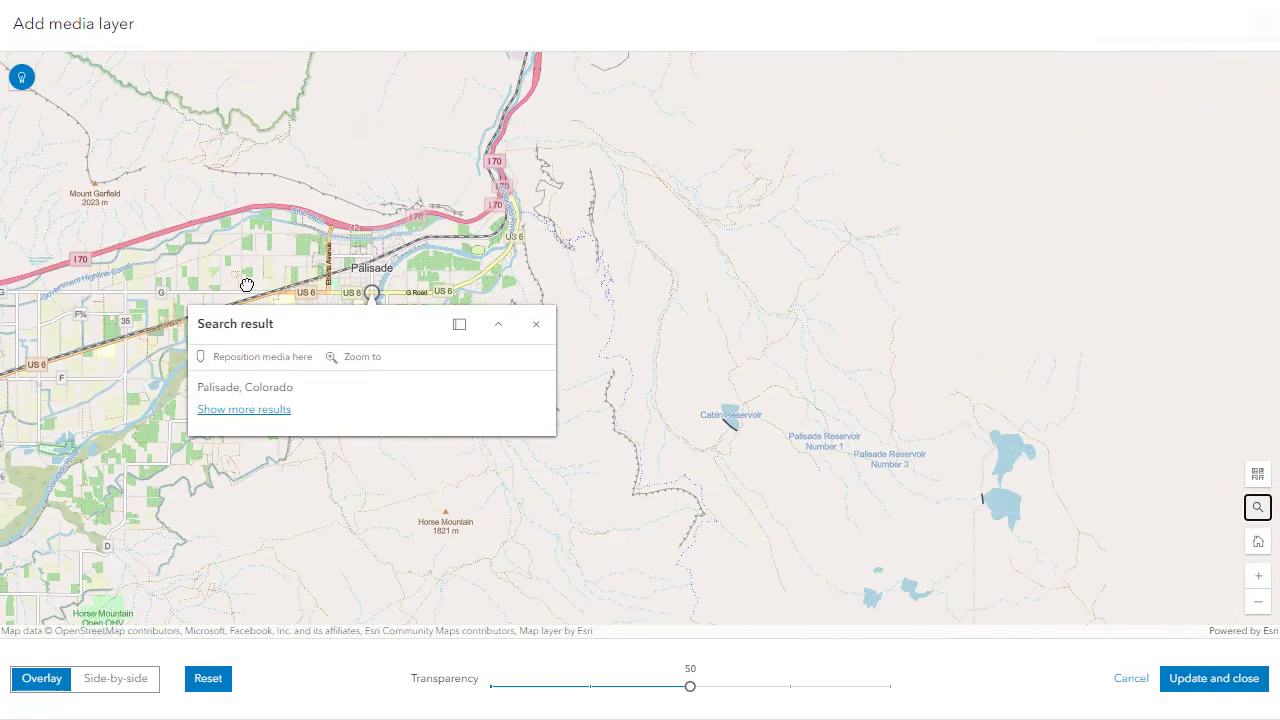
drag(262, 367, 856, 340)
click(859, 330)
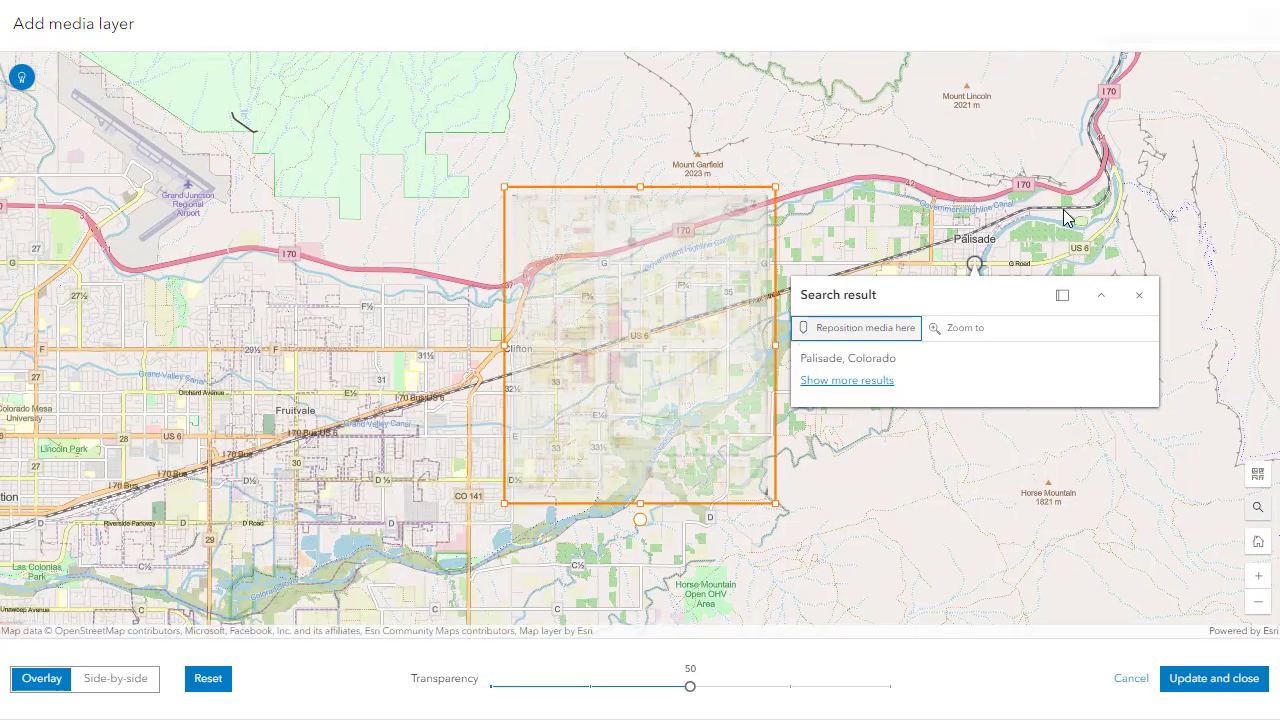
drag(1068, 218, 813, 255)
click(697, 368)
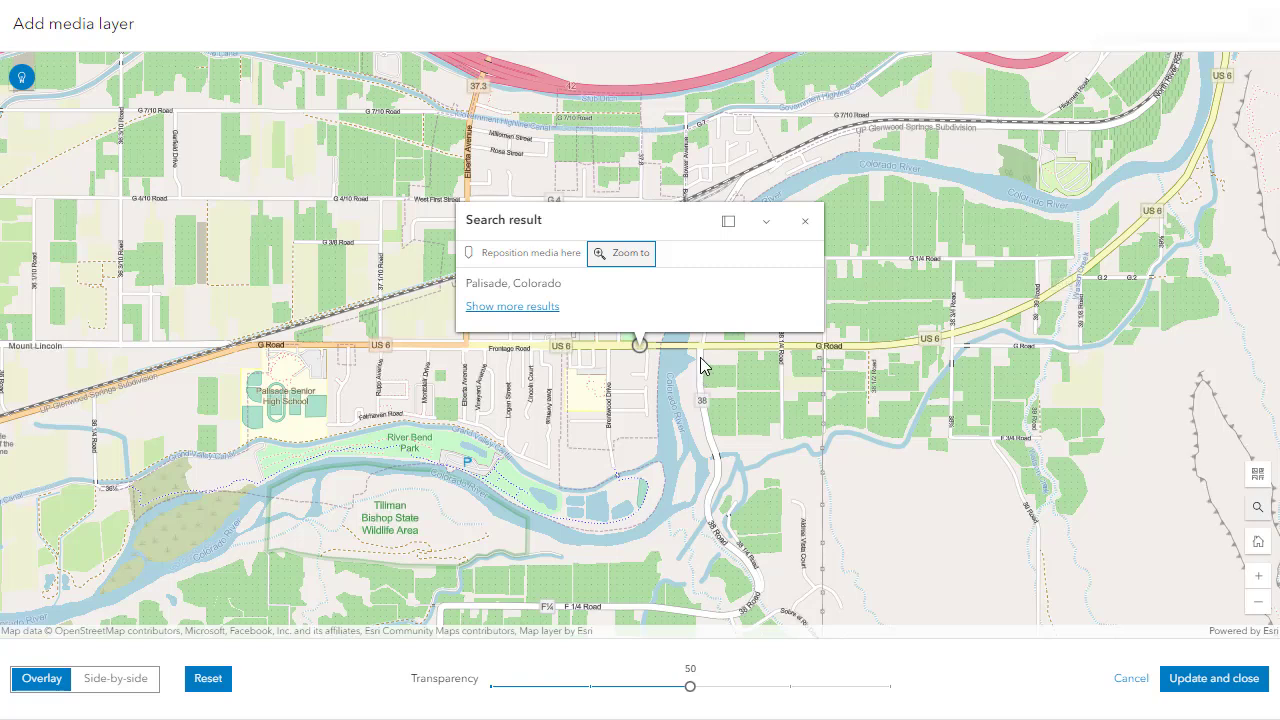
click(524, 253)
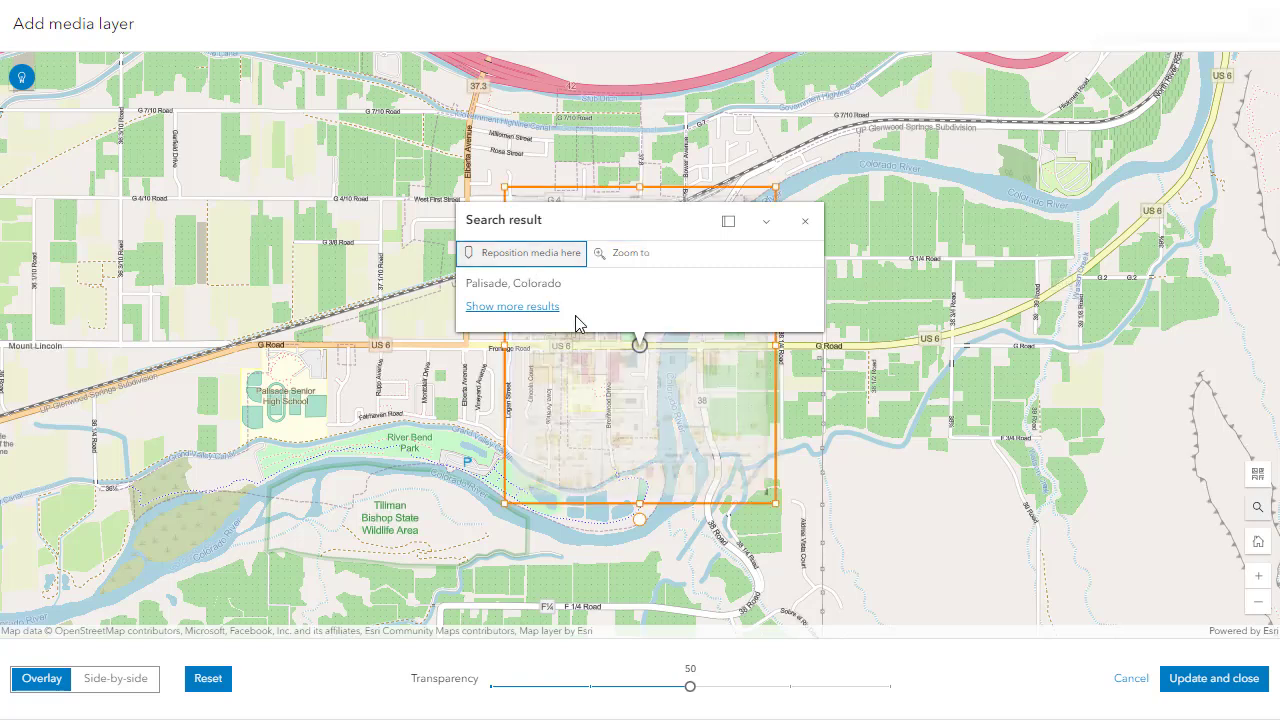
click(805, 222)
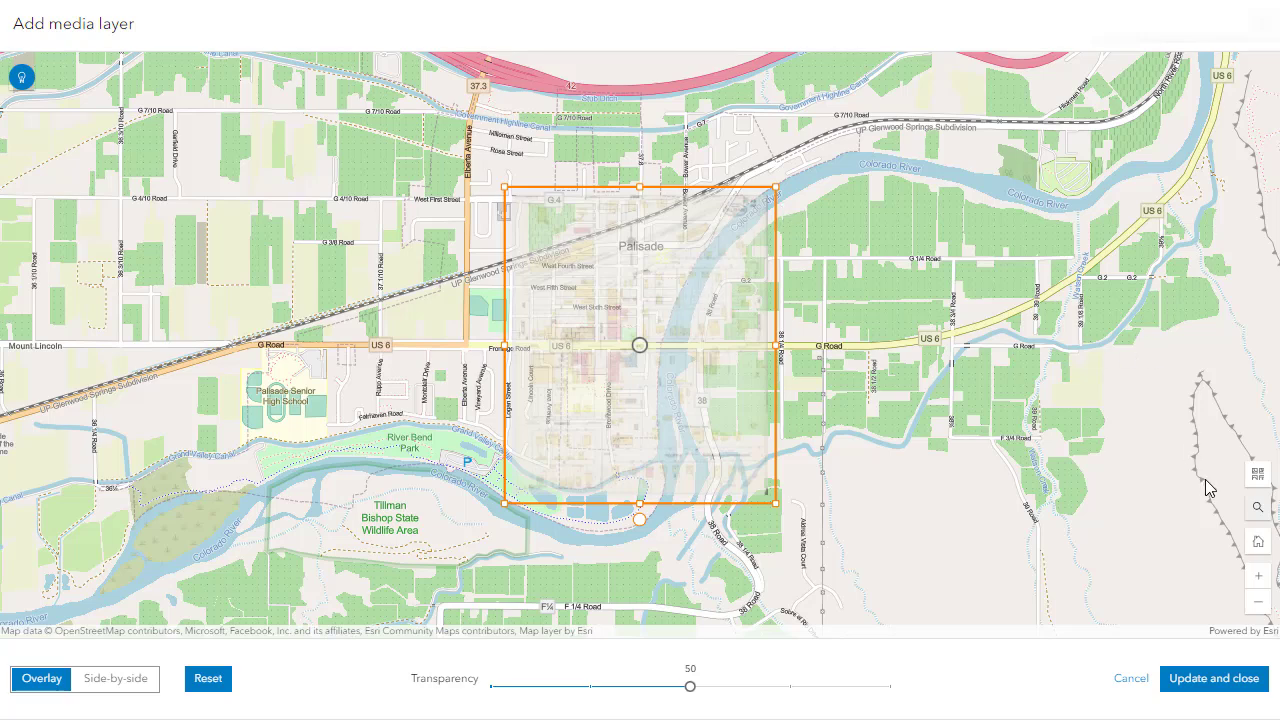
Browse the basemap gallery to the OpenStreetMap basemap.
click(1258, 474)
scroll(1200, 388, down, 6)
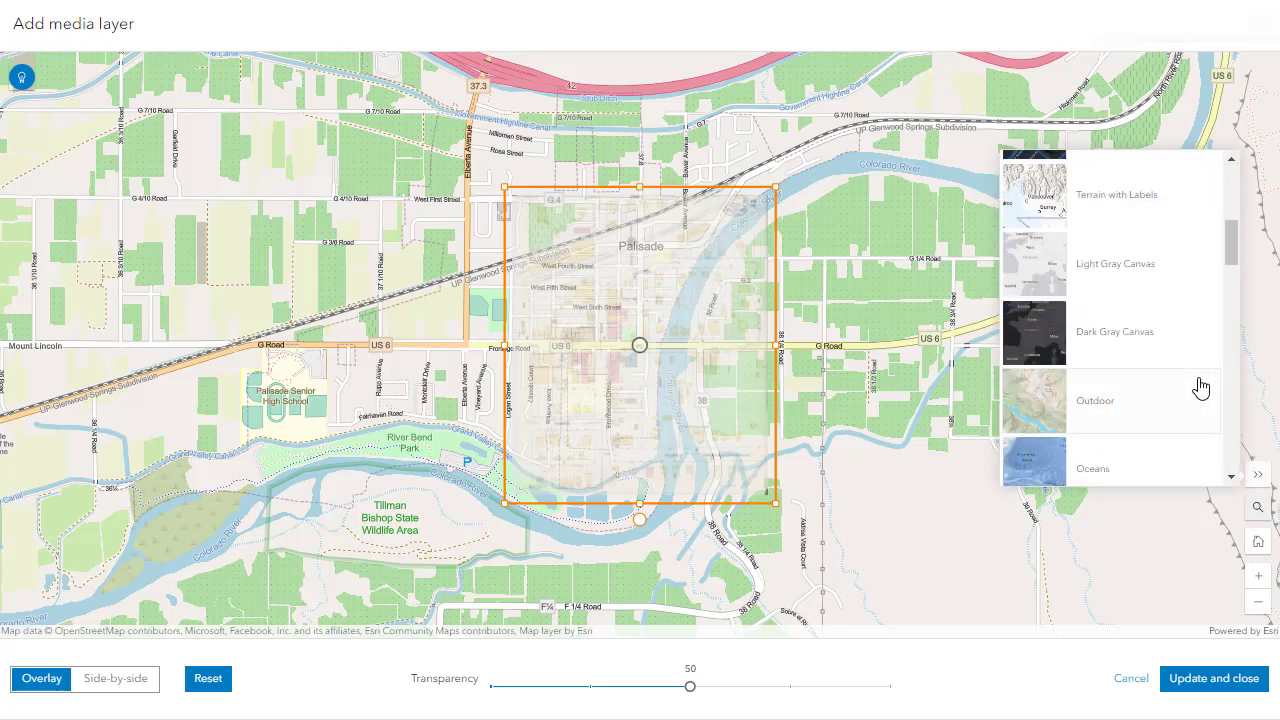
click(1127, 400)
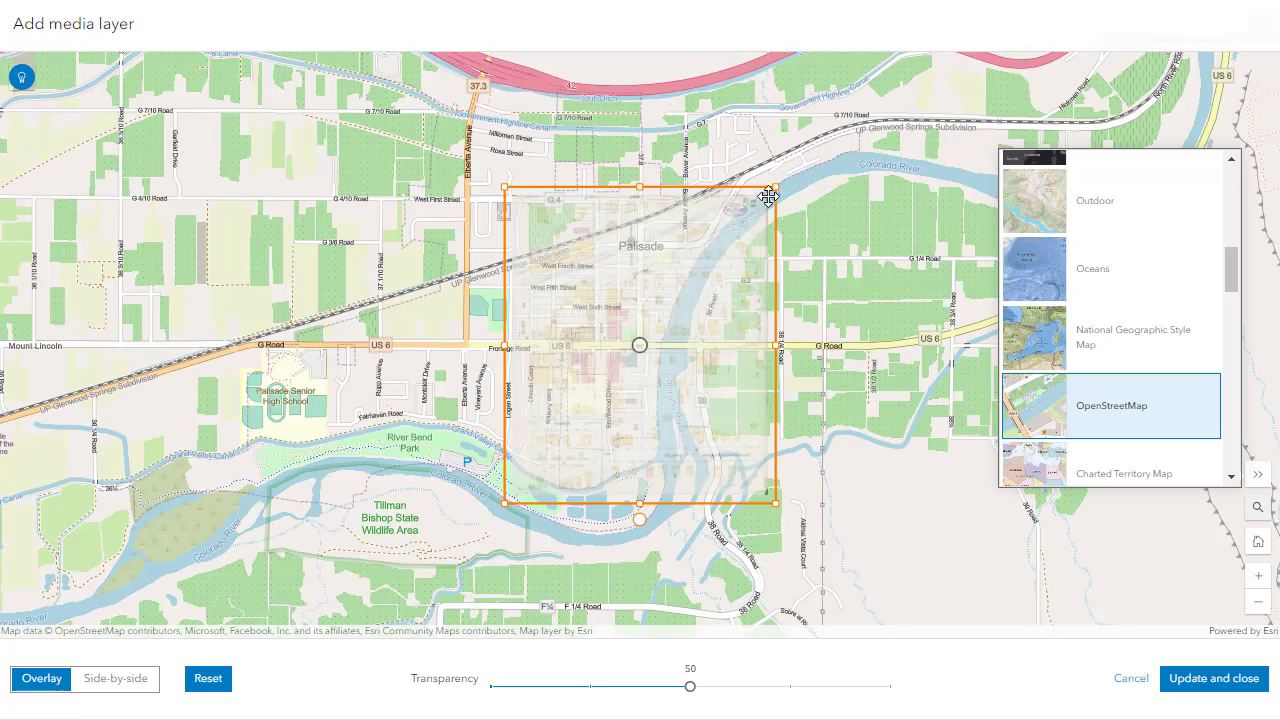
Shrink the Palisade map image, move it over the town of Palisade, and set its overlay transparency to 8.
drag(776, 187, 660, 304)
drag(609, 357, 689, 226)
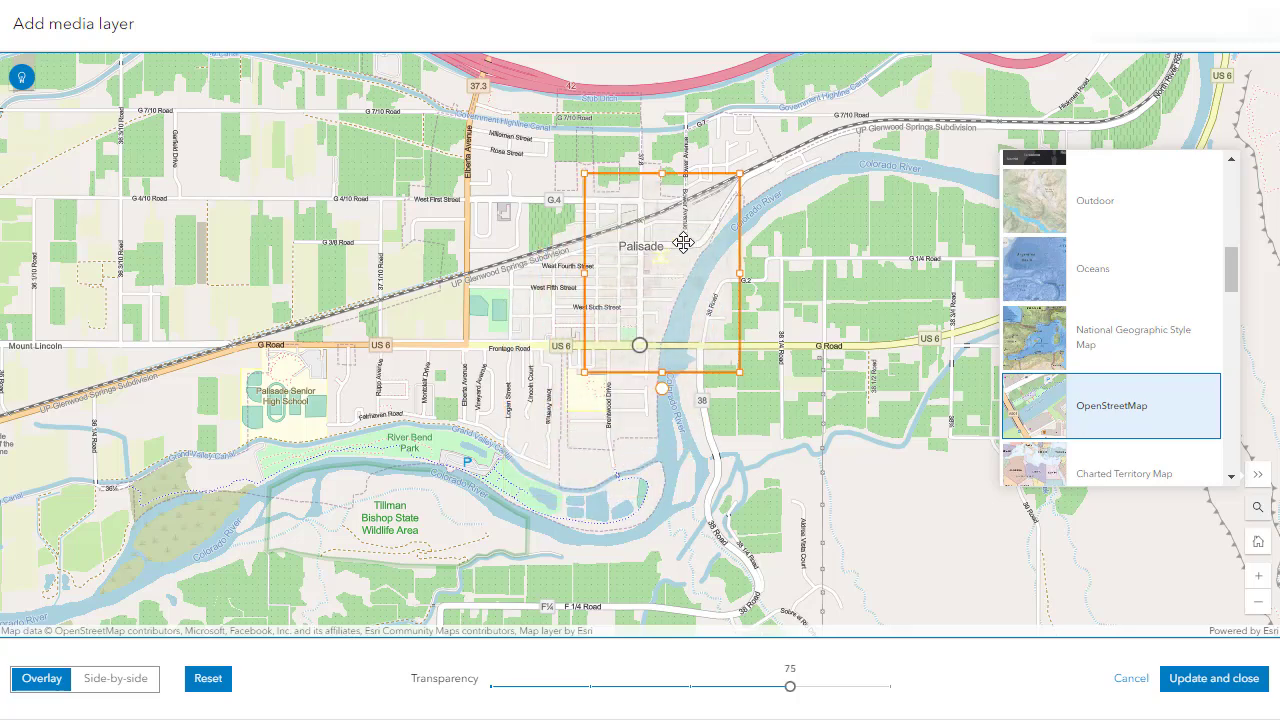
drag(689, 686, 558, 687)
click(522, 681)
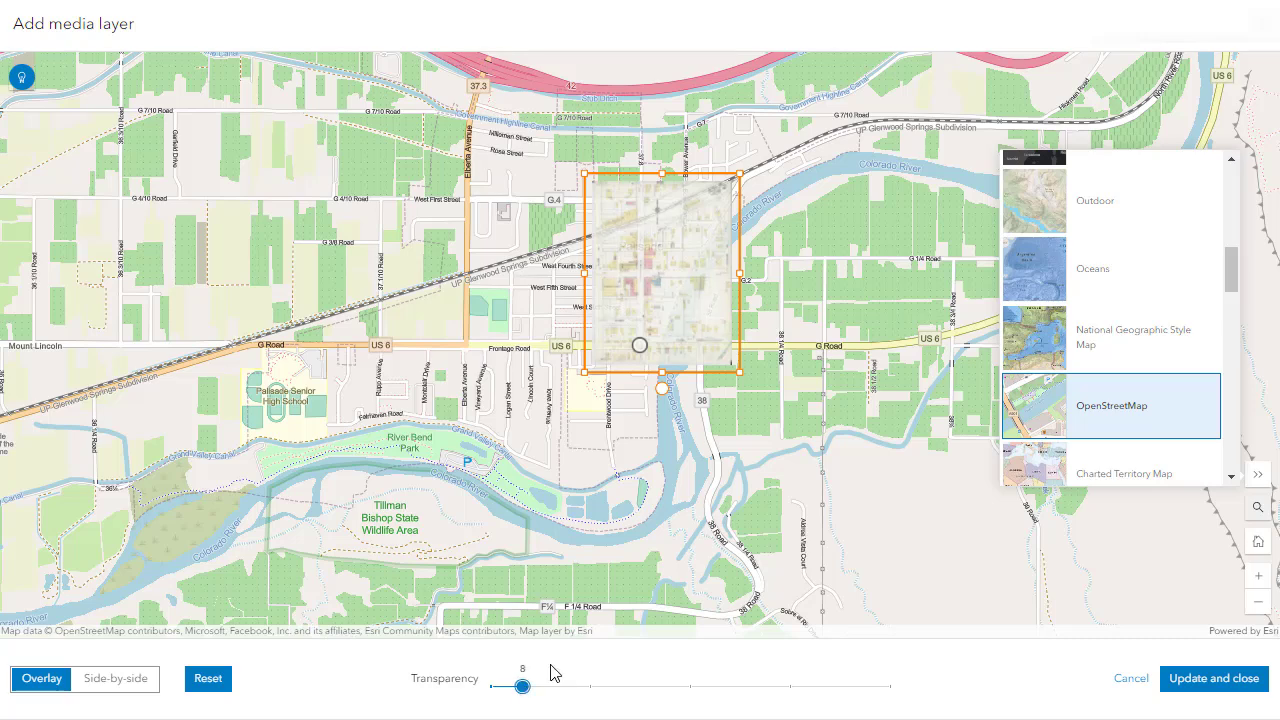
Compare the overlaid Palisade map with the modern streets close up and set its overlay transparency to 24.
scroll(877, 334, up, 1)
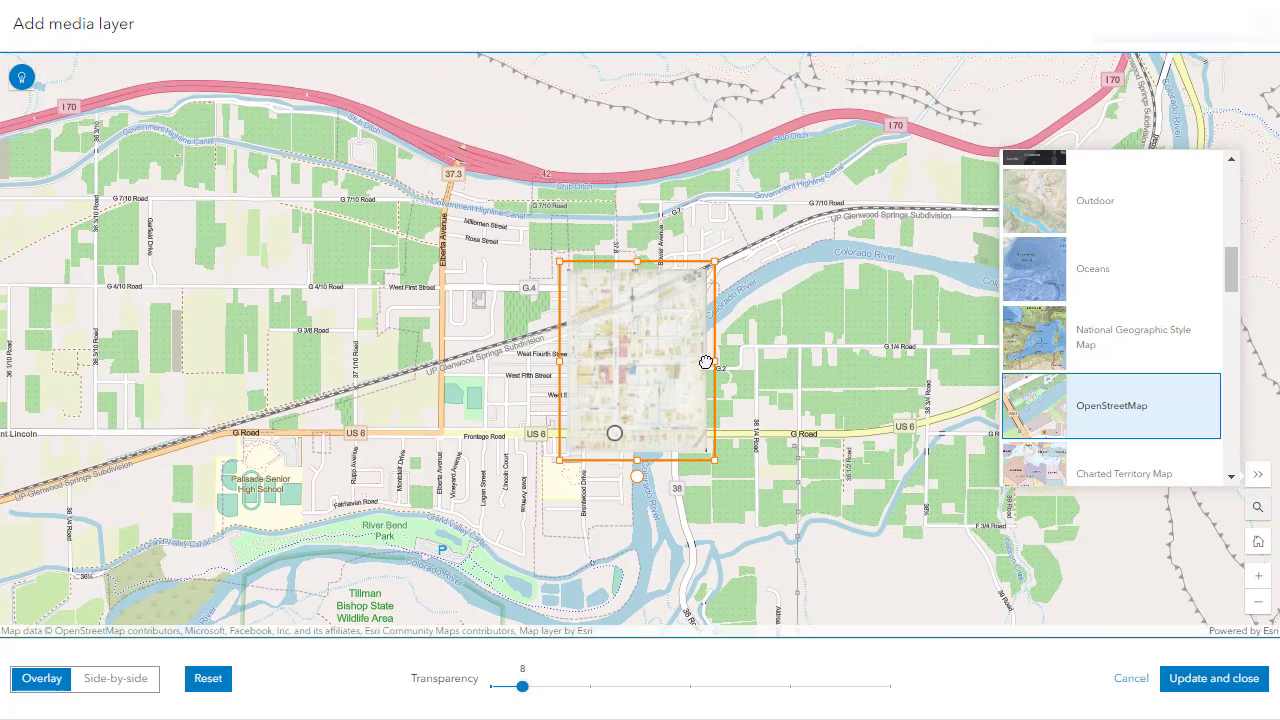
scroll(703, 363, up, 2)
scroll(603, 318, up, 1)
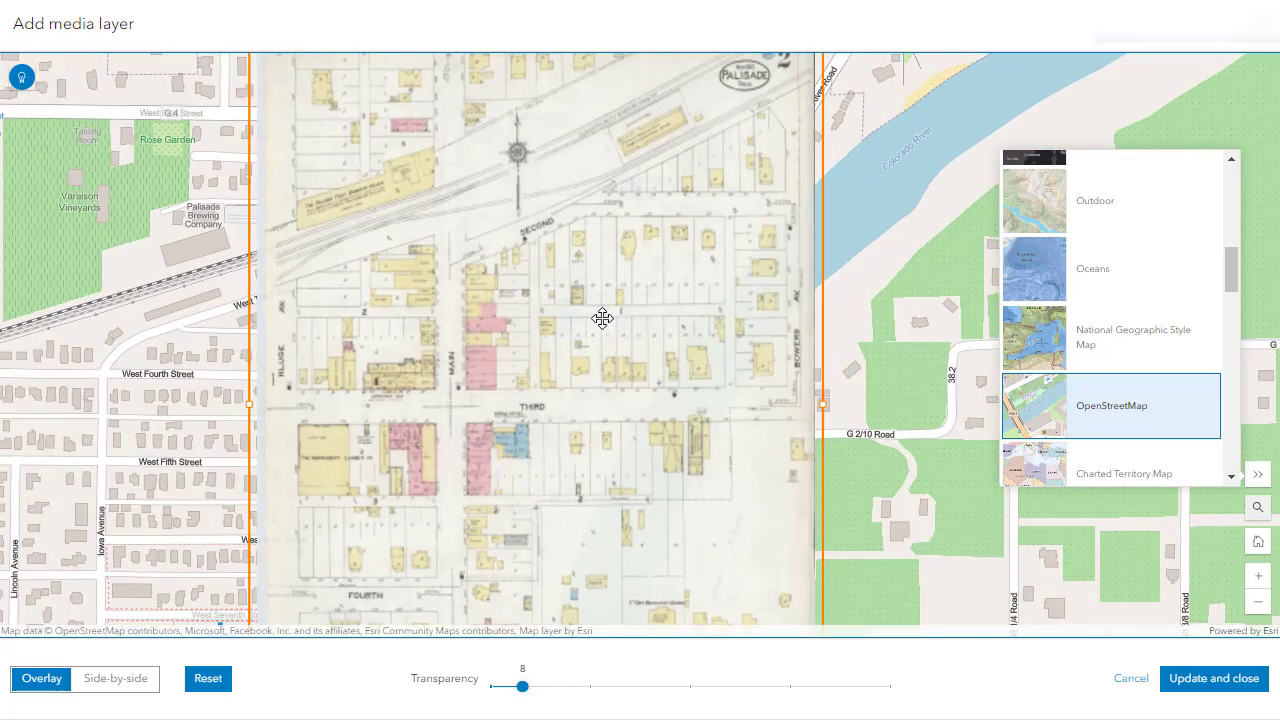
scroll(612, 315, down, 1)
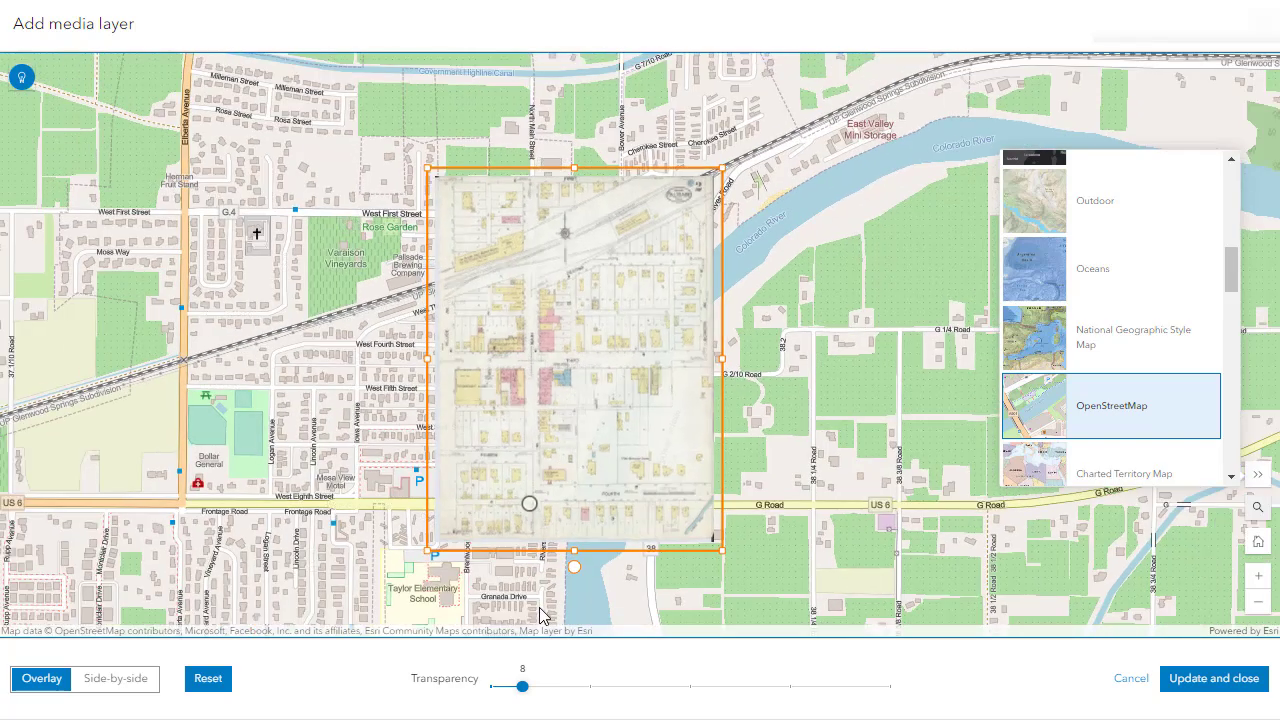
drag(522, 686, 588, 688)
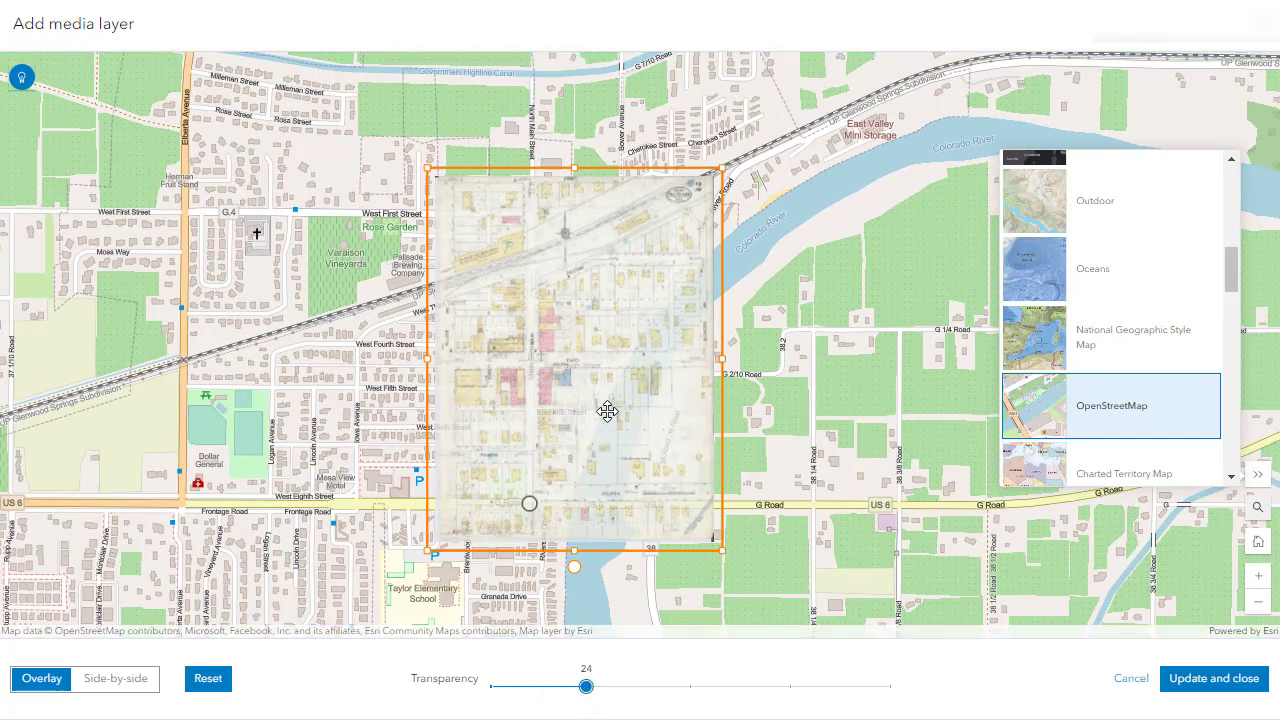
Switch to side-by-side placement and move the two northern map points to latitude 39.112095, longitudes -108.352044 and -108.348487.
click(93, 680)
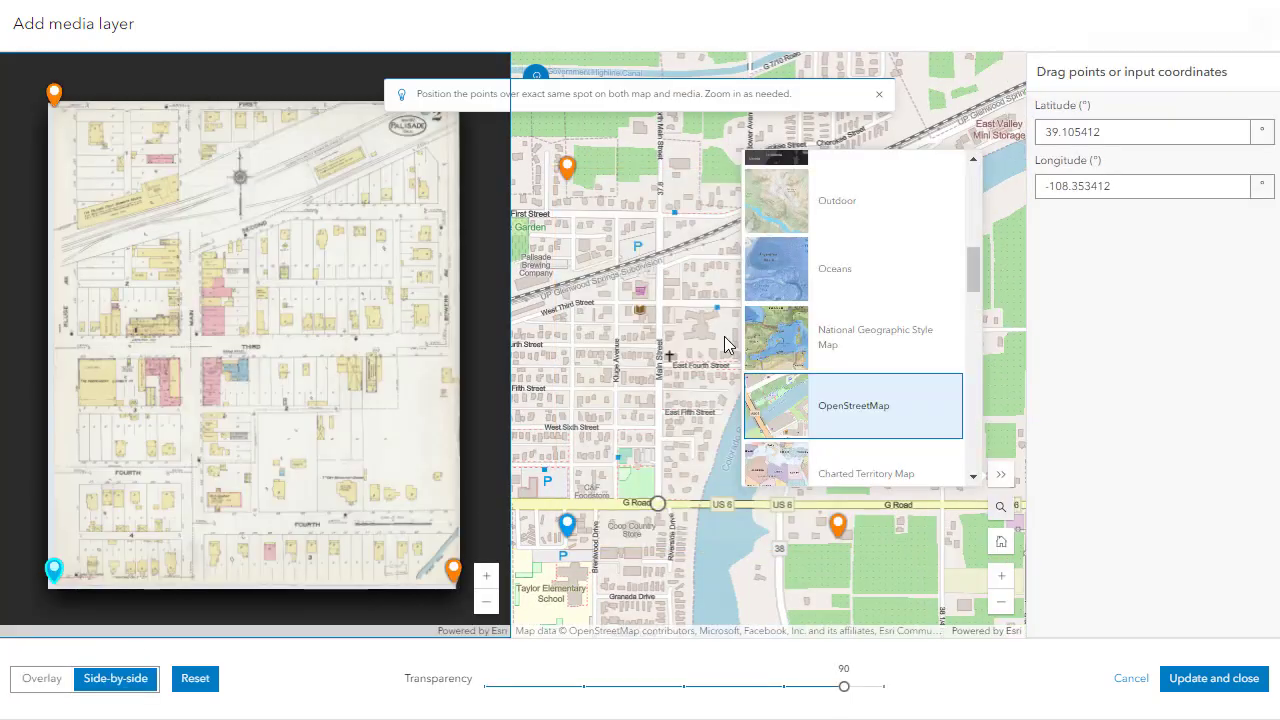
click(1001, 474)
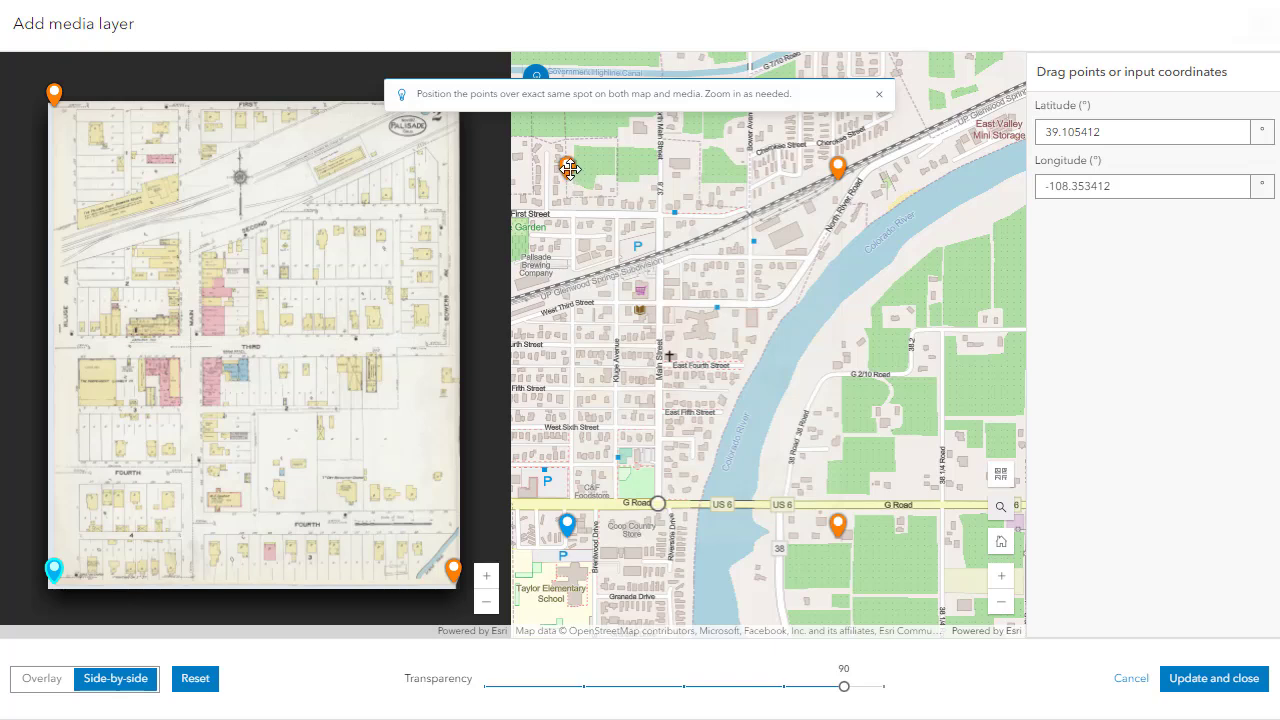
drag(569, 167, 622, 200)
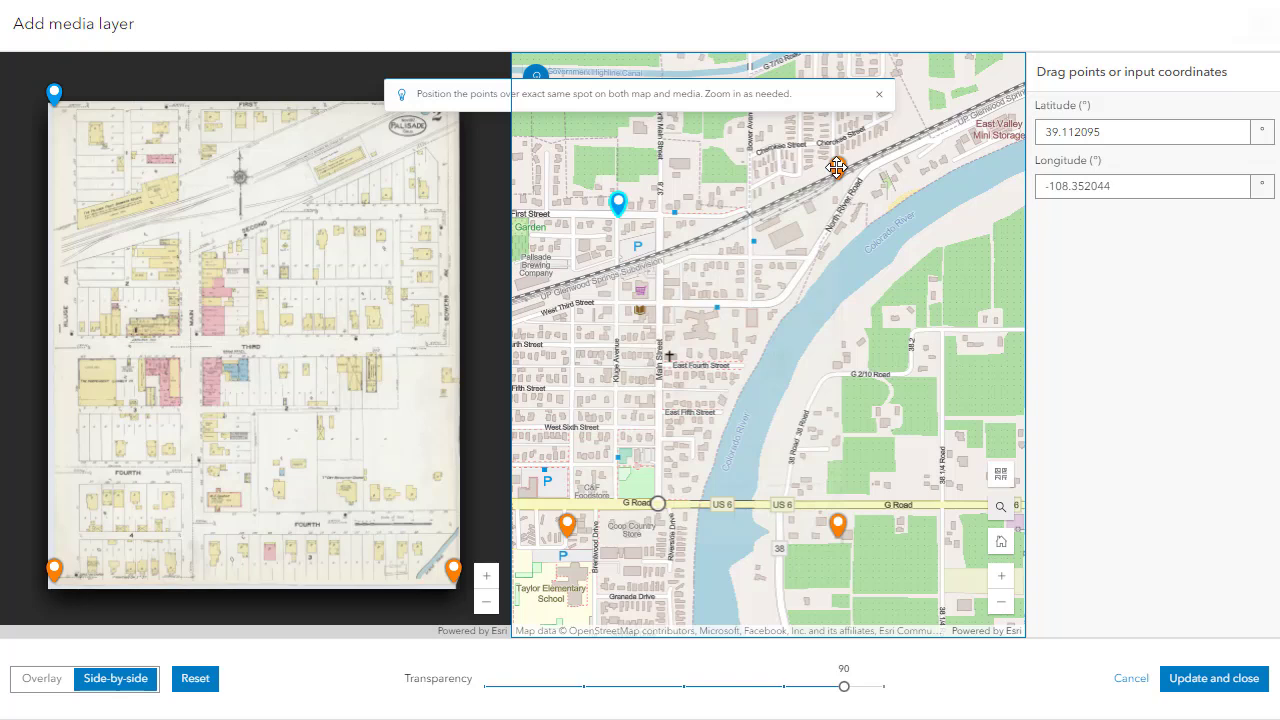
drag(838, 167, 750, 203)
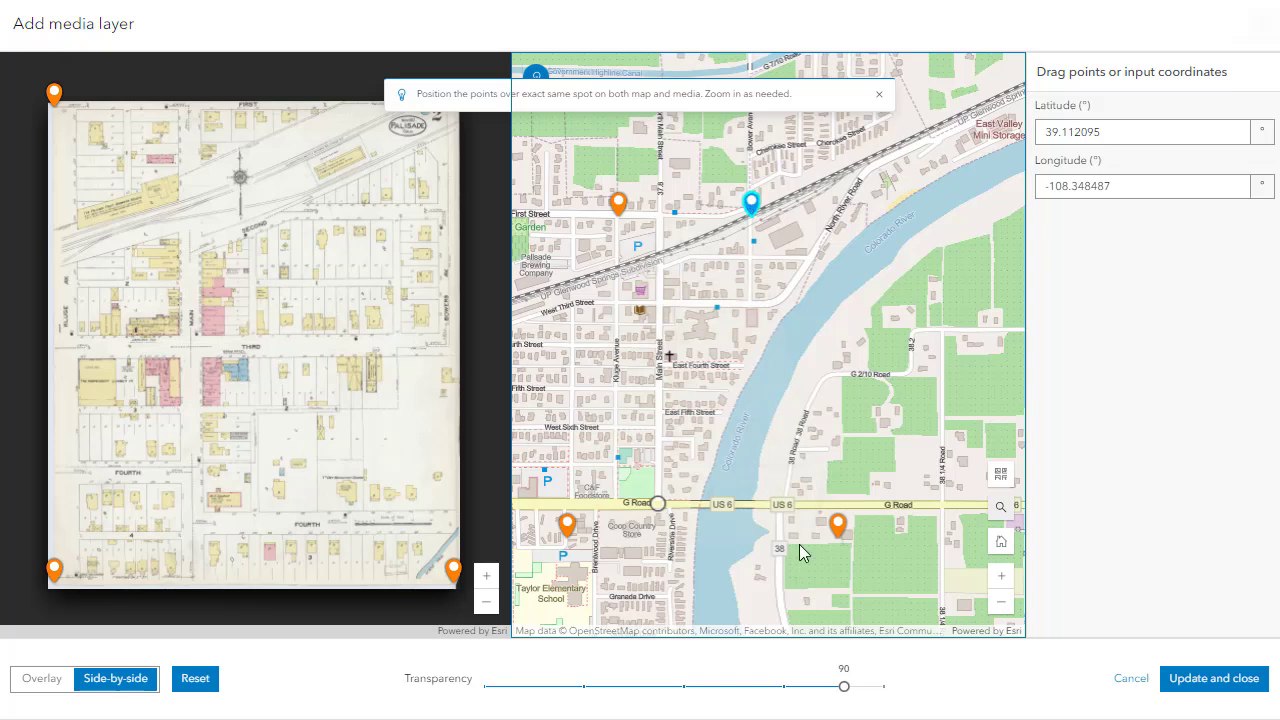
Move the two southern map points to latitude 39.108867, longitudes -108.348567 and -108.352044, and save the media placement.
drag(837, 531, 746, 366)
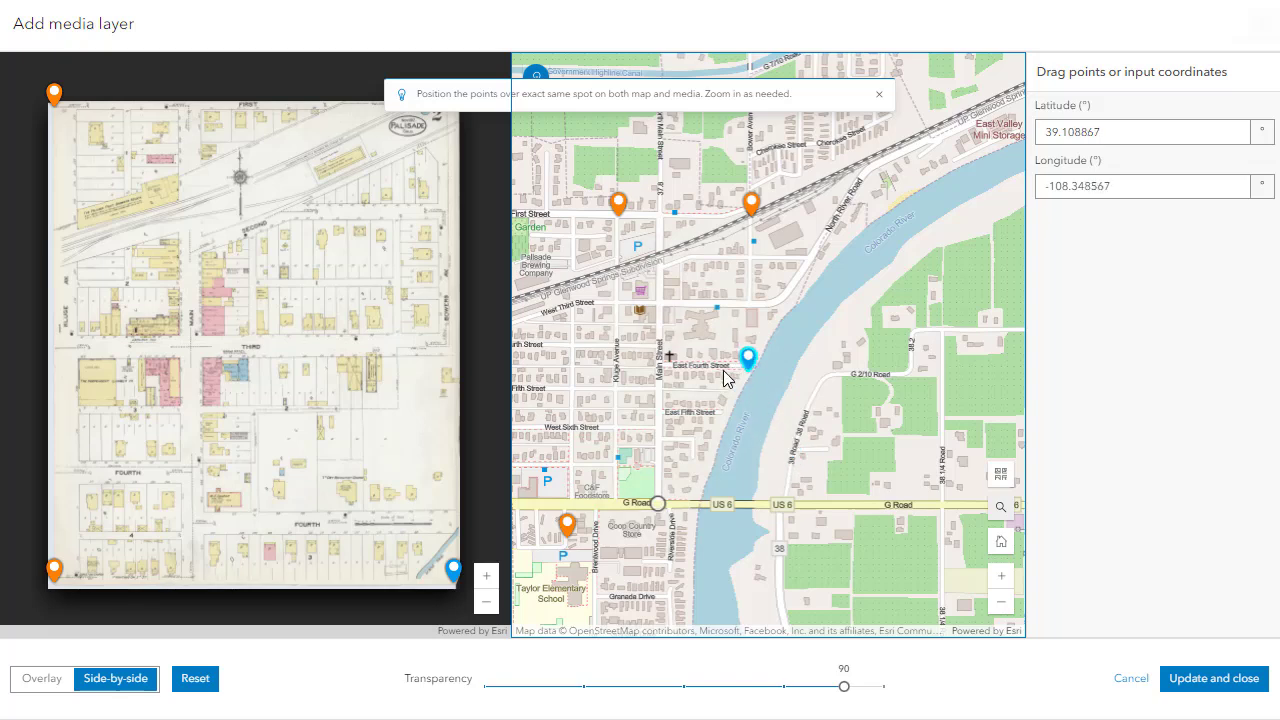
drag(567, 520, 617, 356)
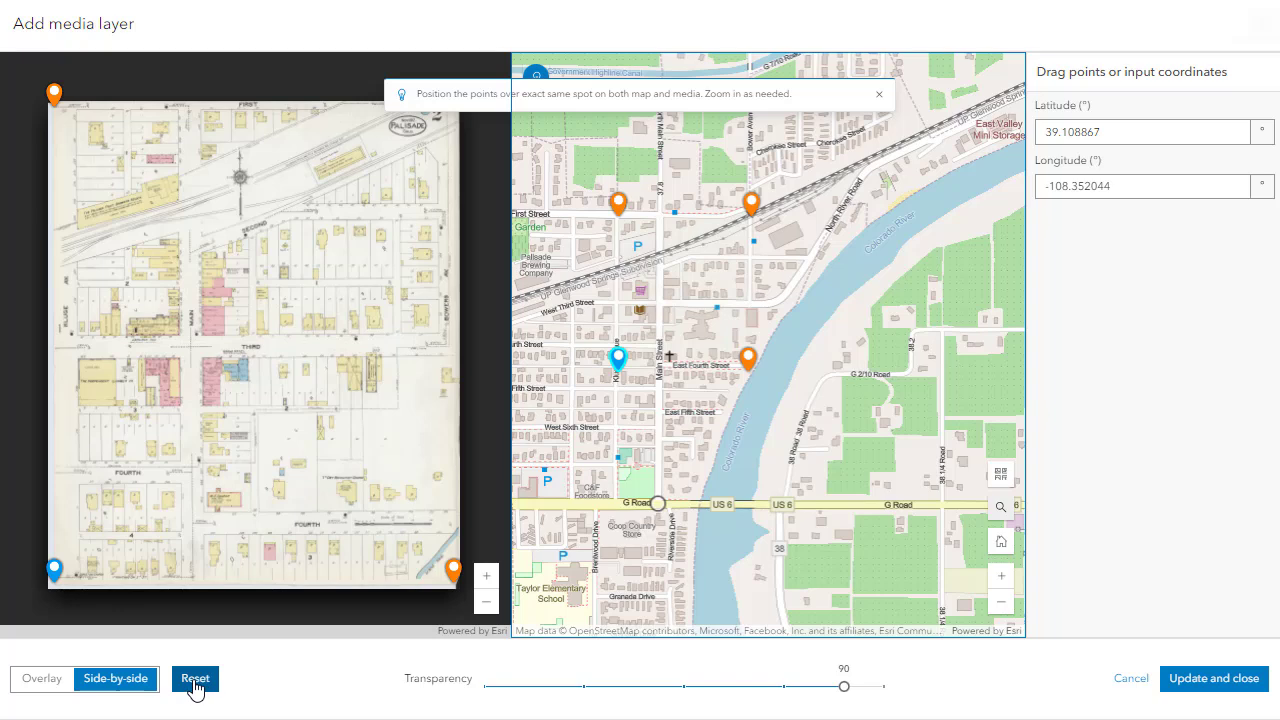
click(1188, 679)
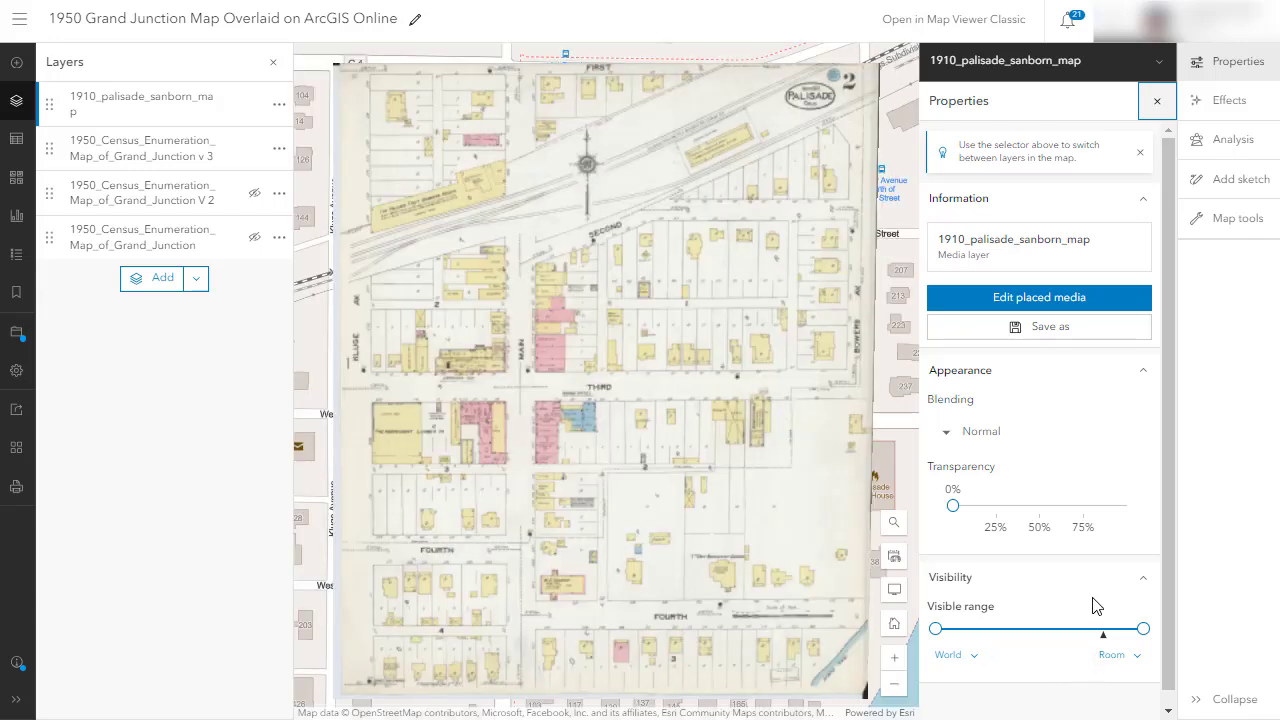
Set the 1910_palisade_sanborn_map layer's transparency to 59% and reopen its placed media for side-by-side editing.
drag(949, 508, 1057, 541)
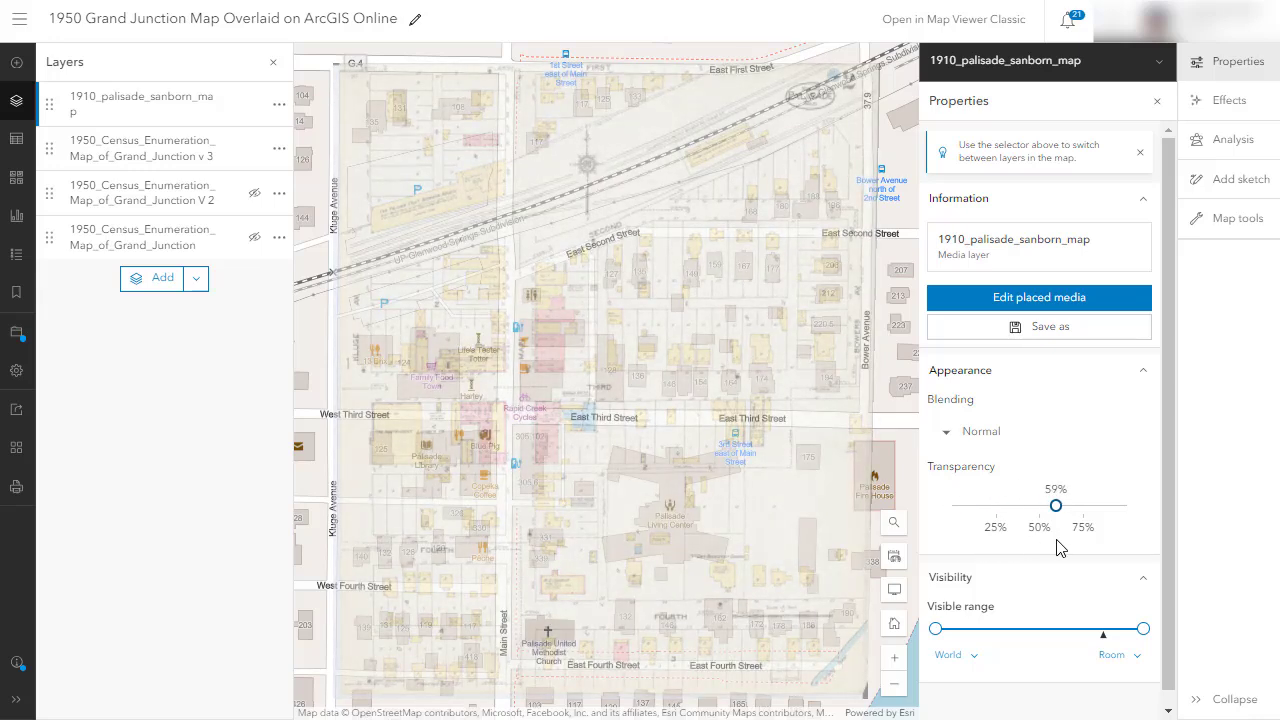
click(1069, 305)
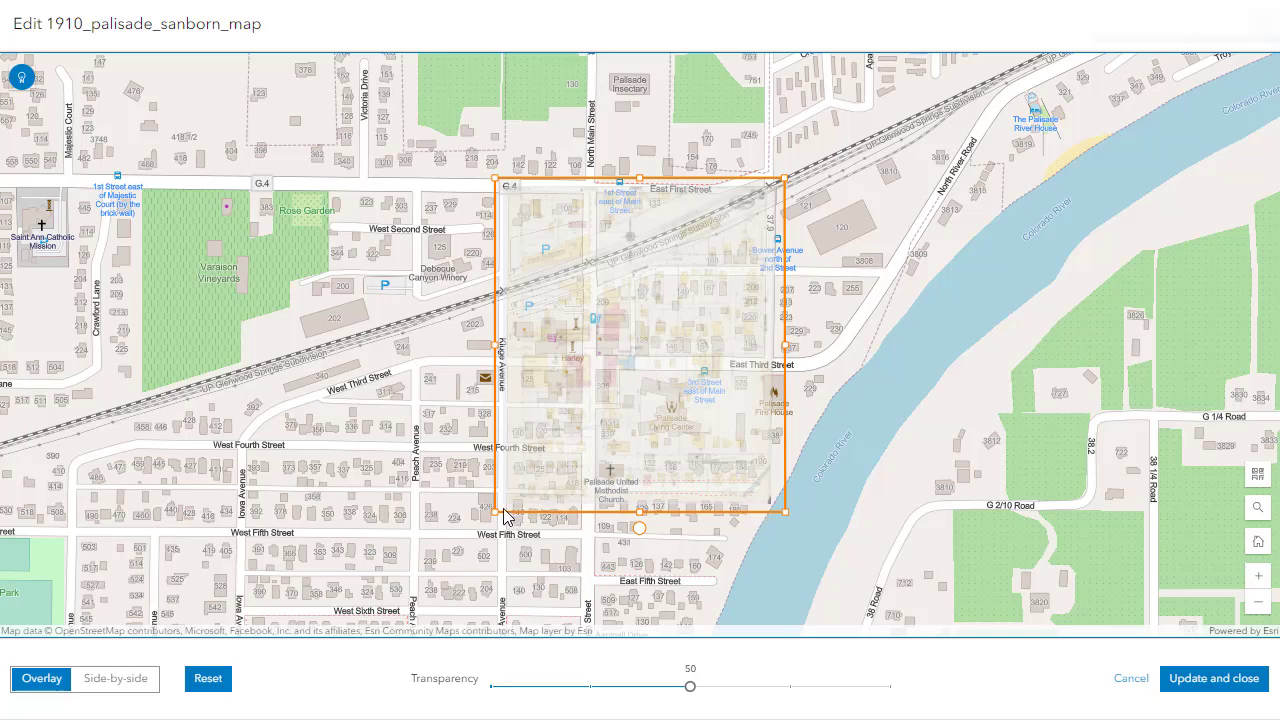
click(113, 680)
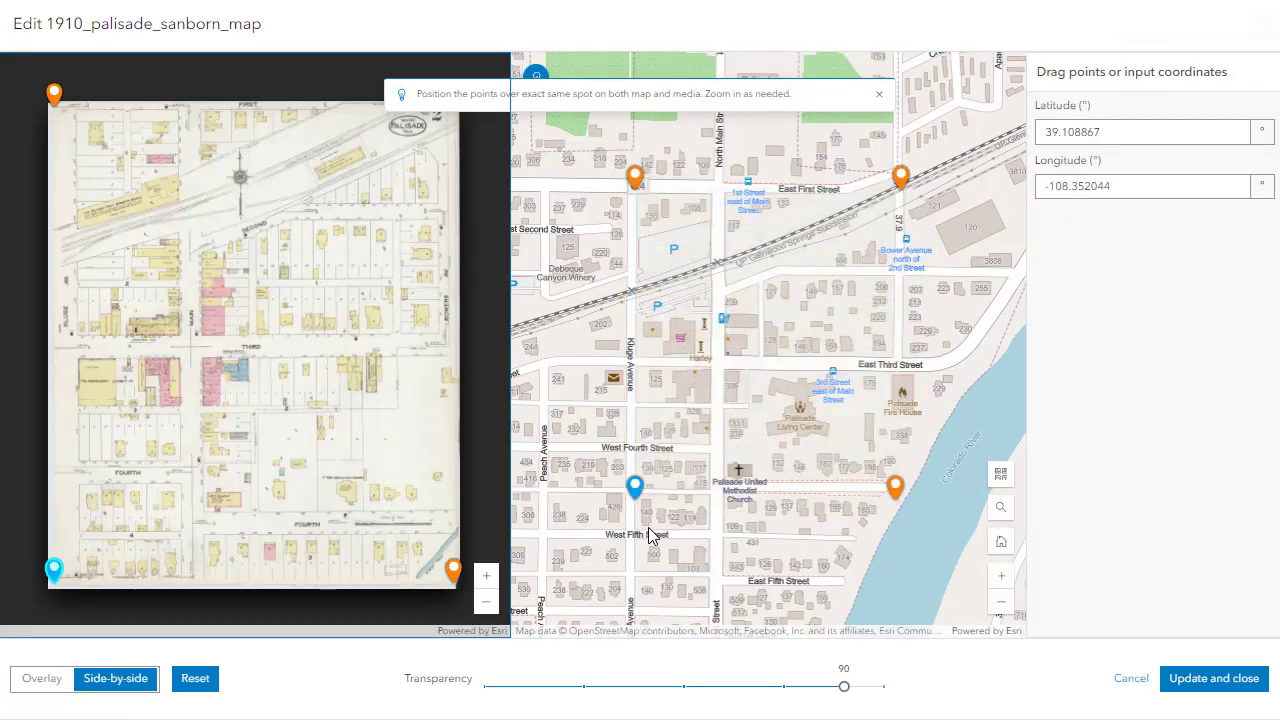
Move the southwest map point to latitude 39.108514, longitude -108.352098, and the southeast point to latitude 39.10841, longitude -108.348607.
click(636, 486)
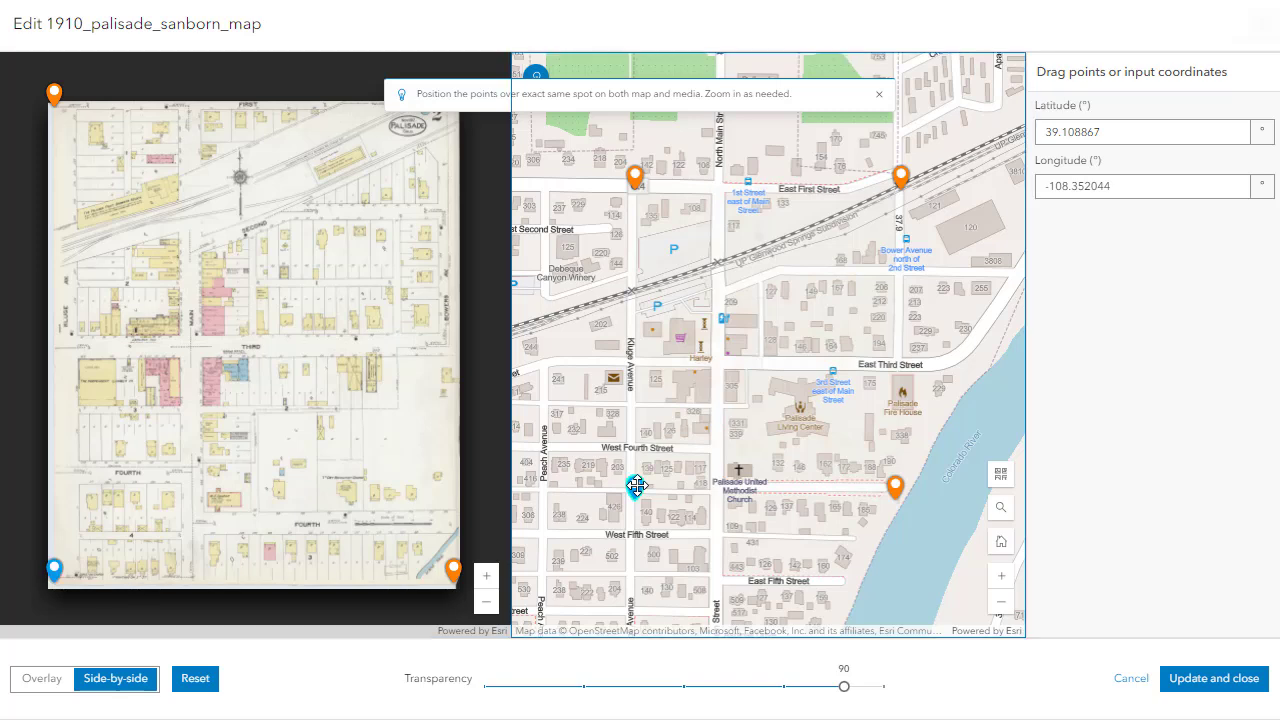
drag(636, 486, 630, 521)
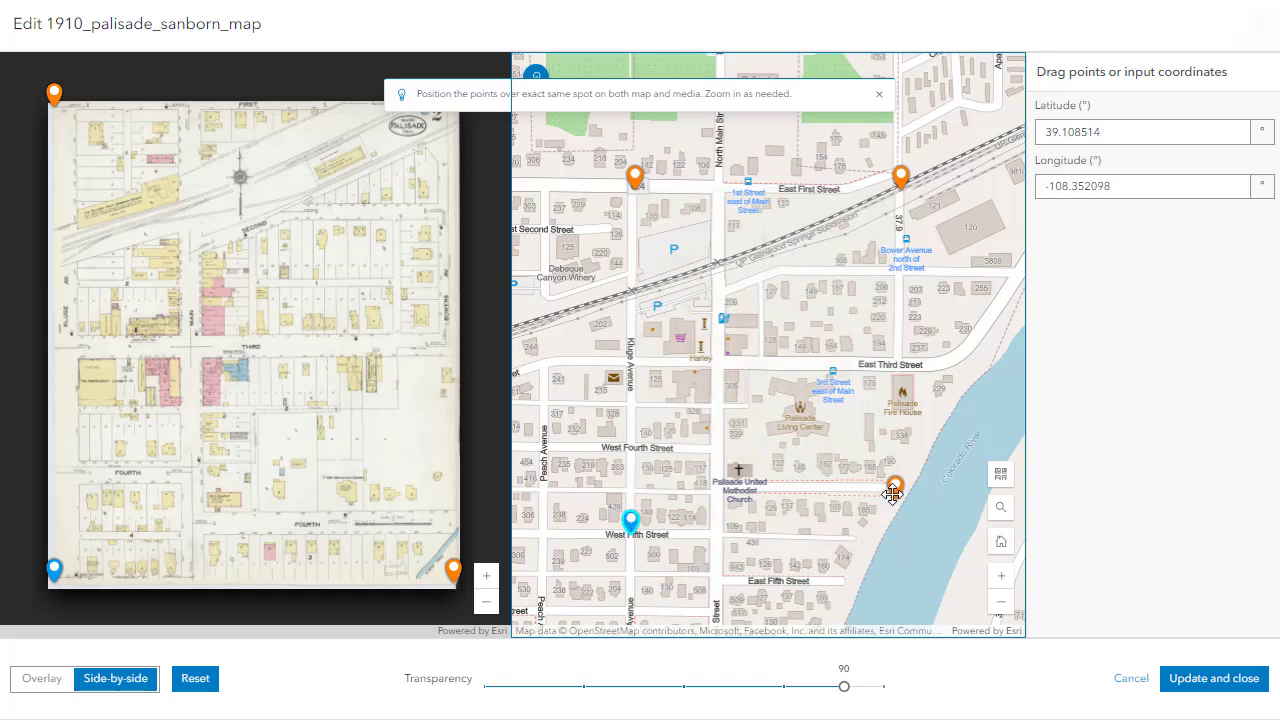
drag(896, 488, 903, 533)
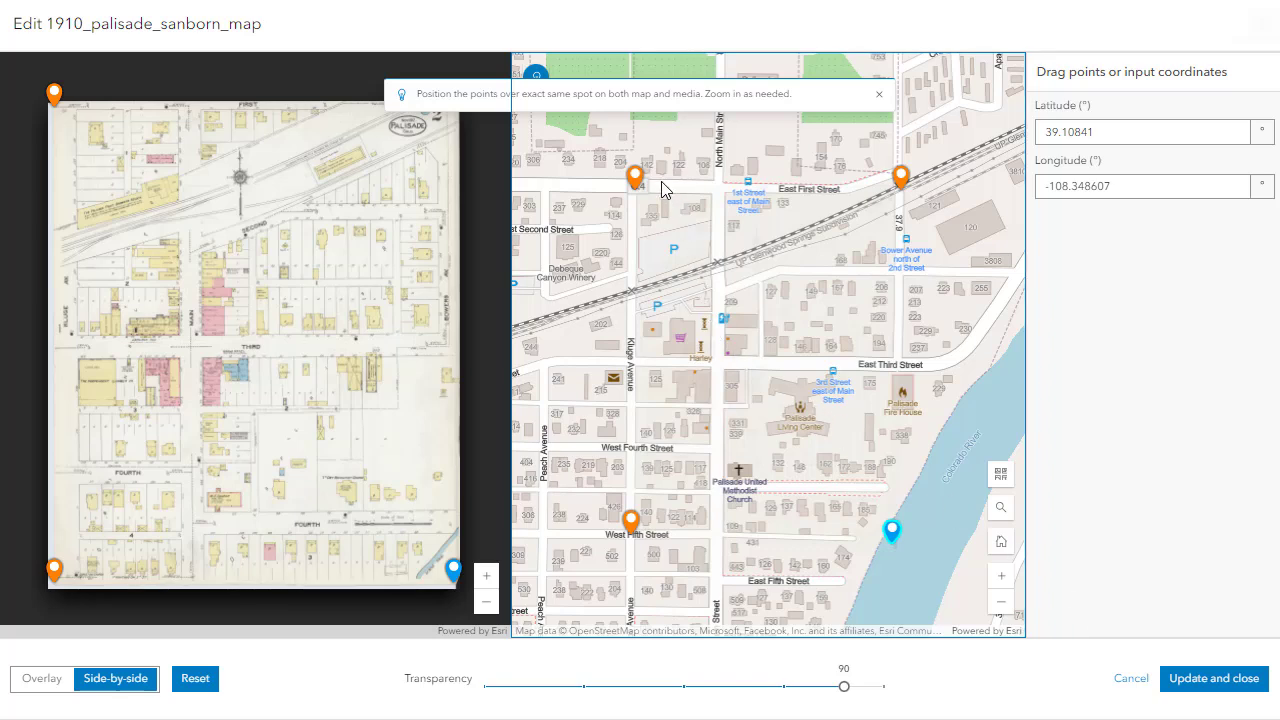
Move the northwest map point to latitude 39.112136, longitude -108.352058, and save the media placement.
drag(634, 177, 636, 172)
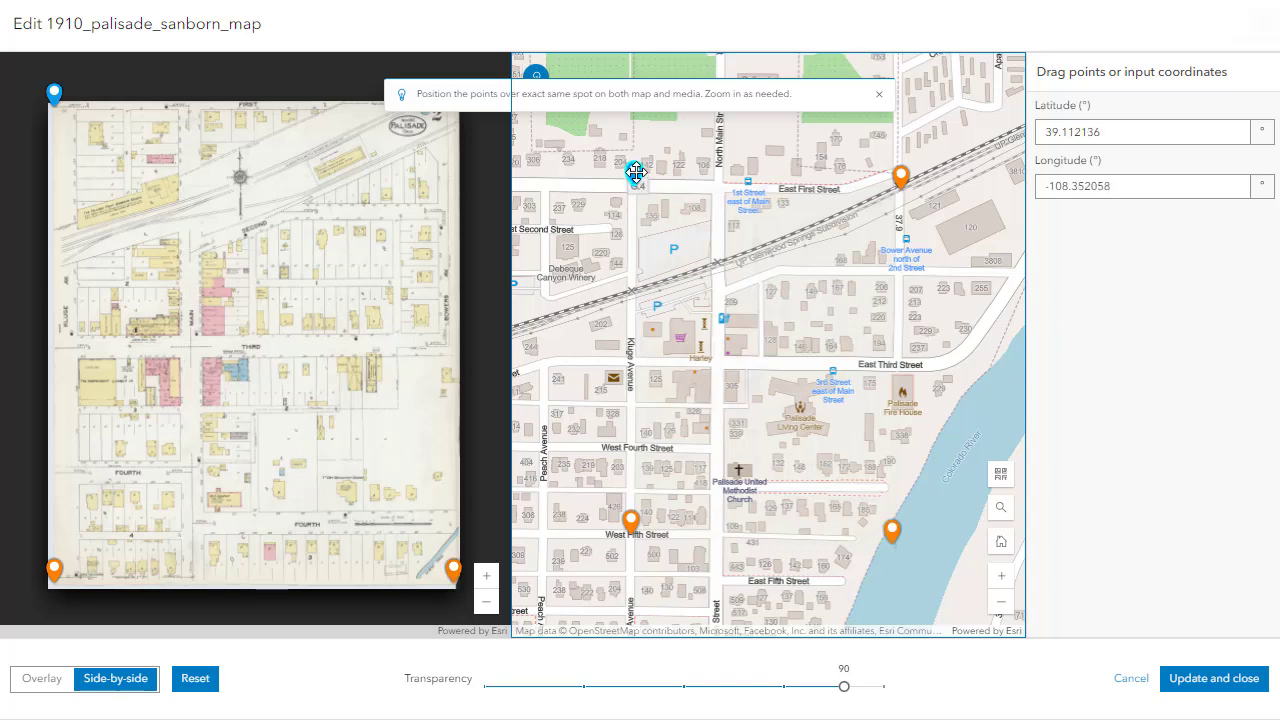
click(900, 176)
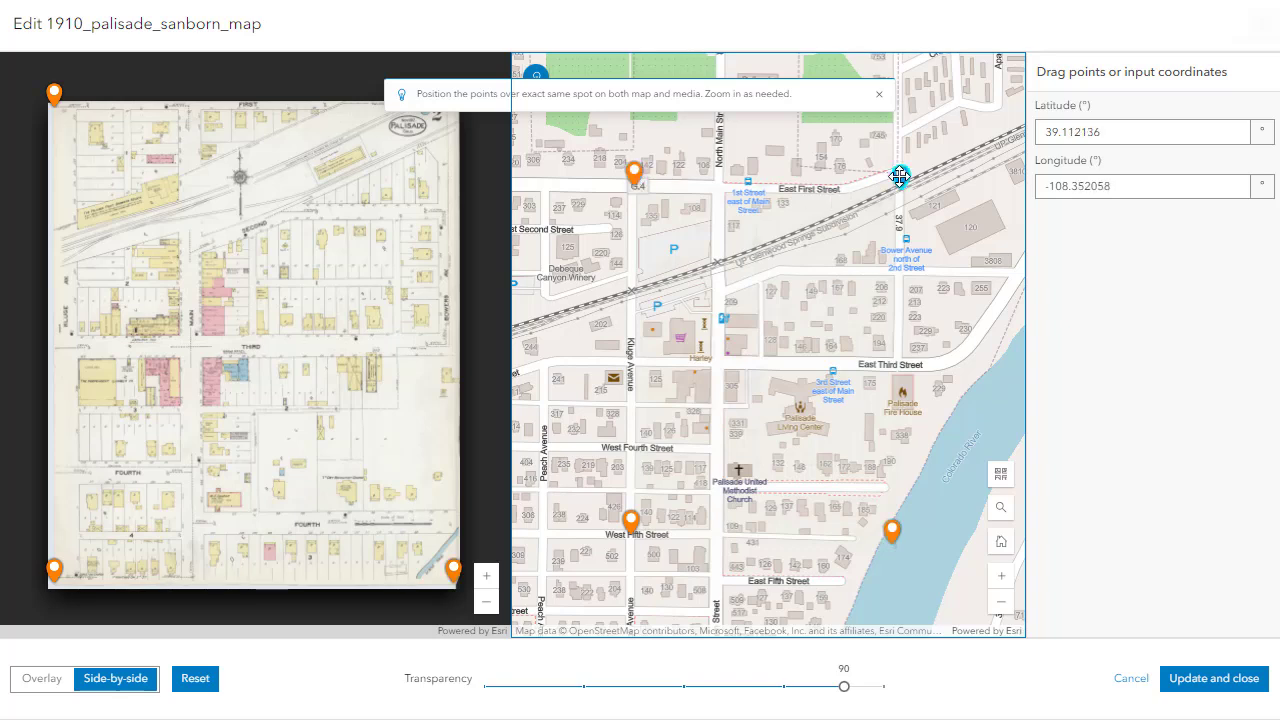
click(1205, 686)
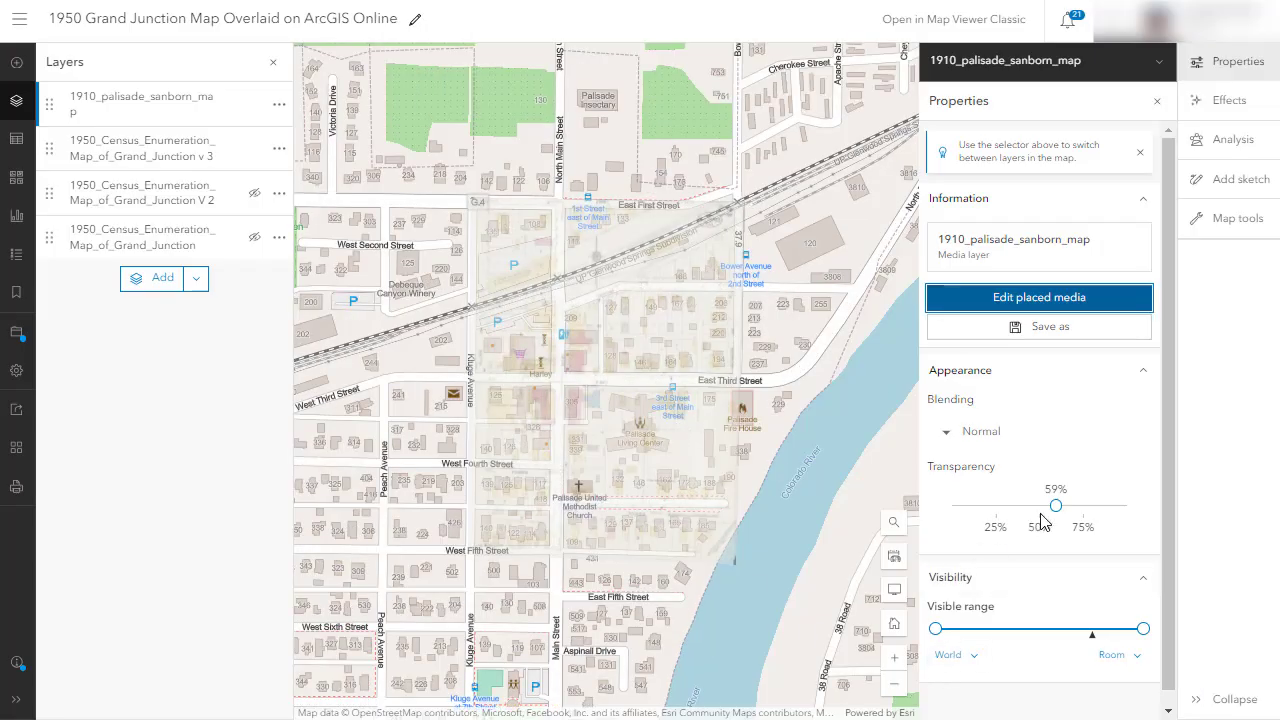
Compare the Palisade Sanborn map with the modern streets close up, varying its layer transparency through 4%, 49% and 99%.
drag(1056, 499, 959, 506)
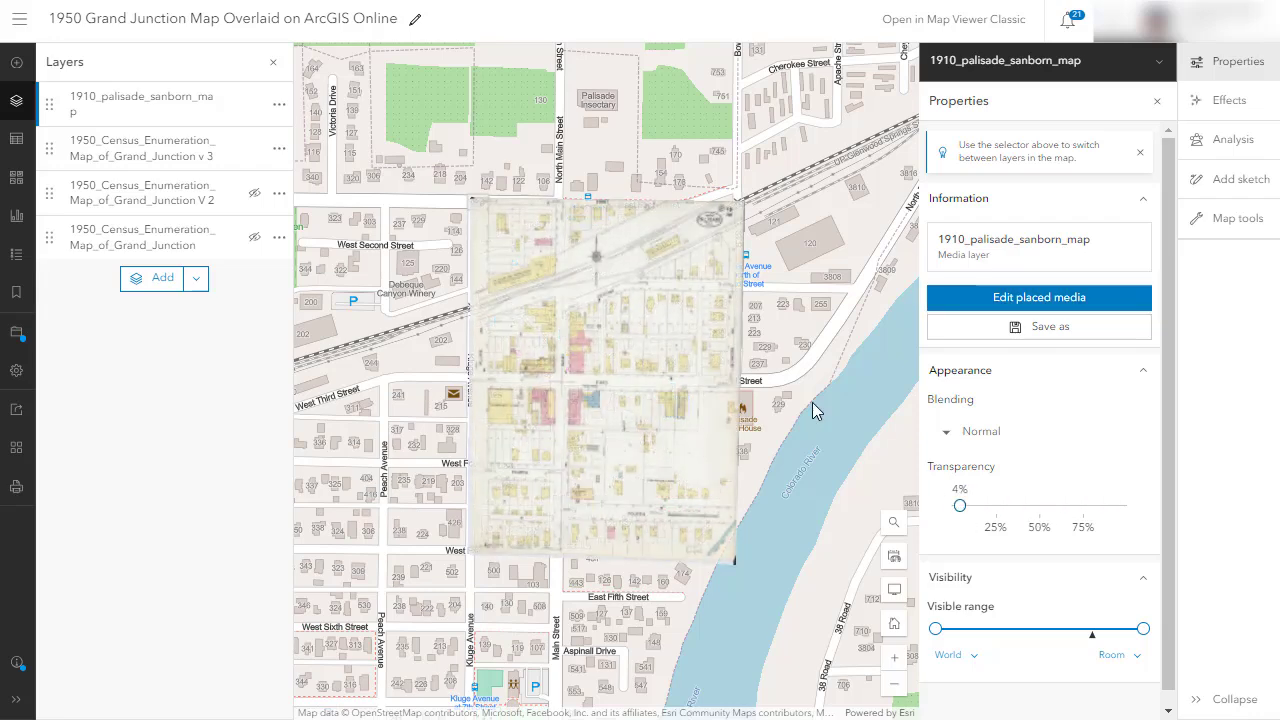
scroll(768, 376, up, 2)
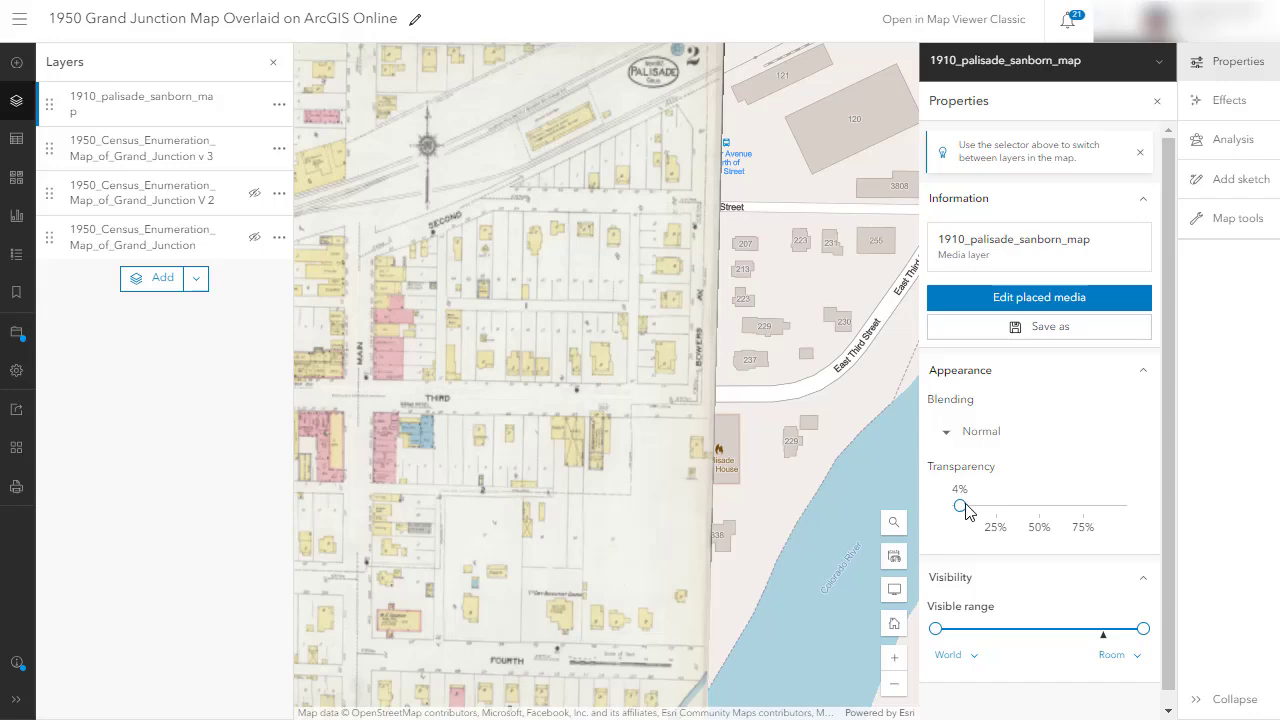
drag(961, 503, 1040, 506)
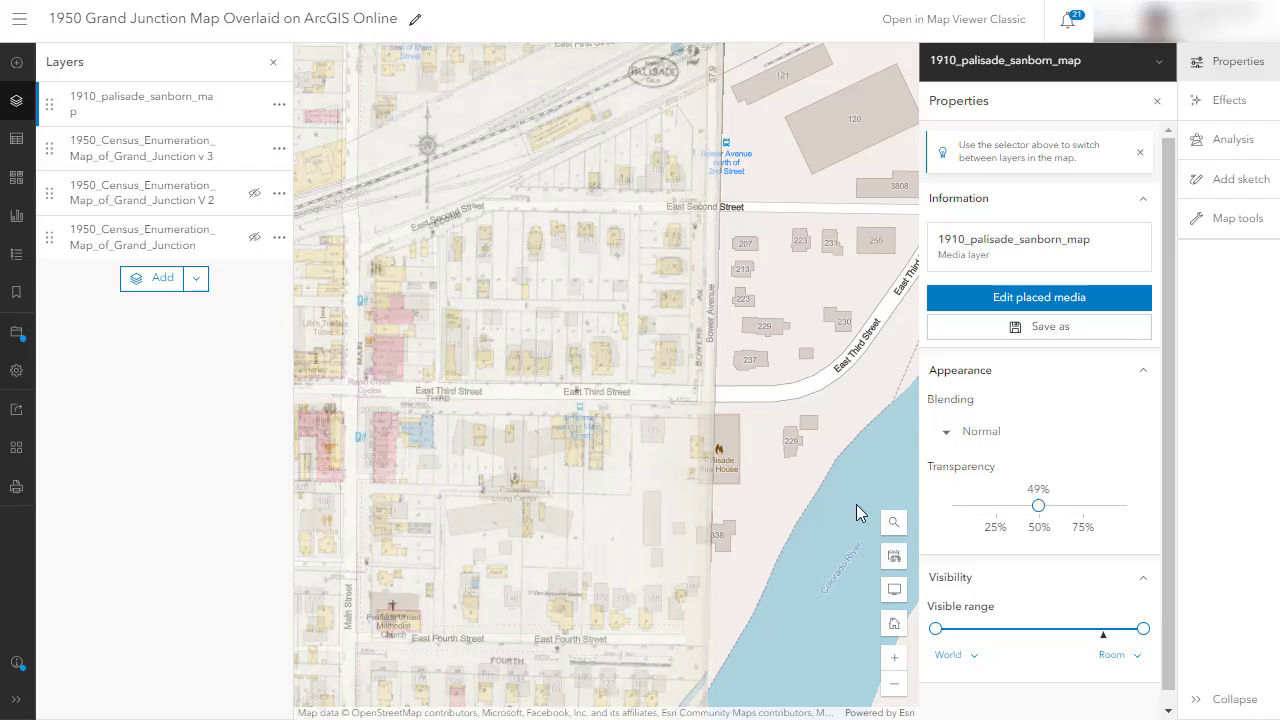
drag(818, 510, 963, 273)
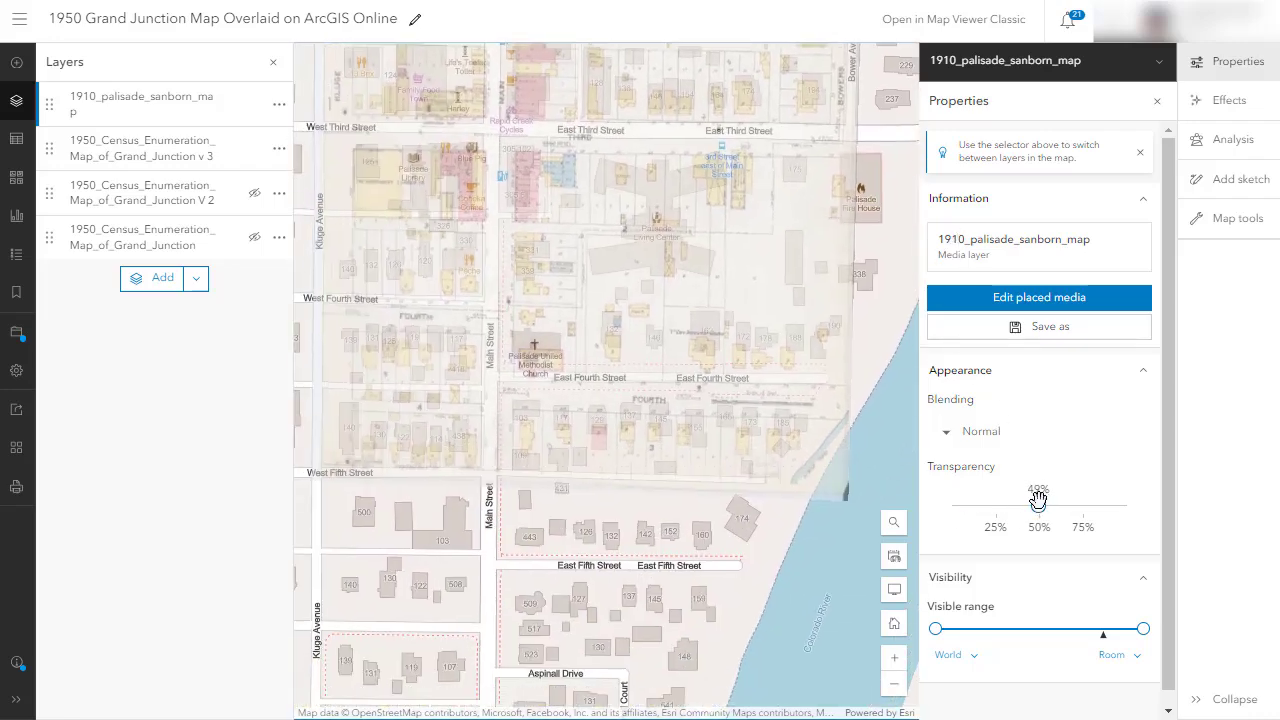
drag(1037, 503, 1126, 497)
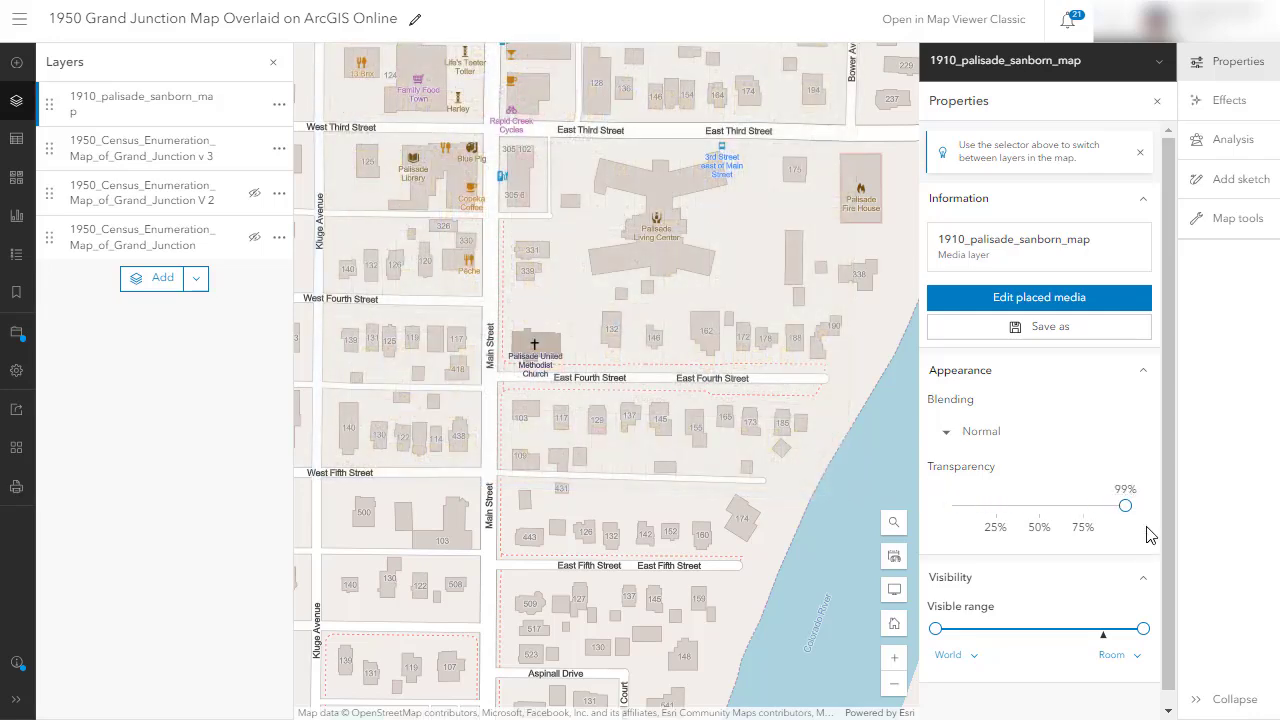
Reopen the placed Palisade media, move the southeast map point to latitude 39.108493, longitude -108.348607, and save the placement.
click(1100, 306)
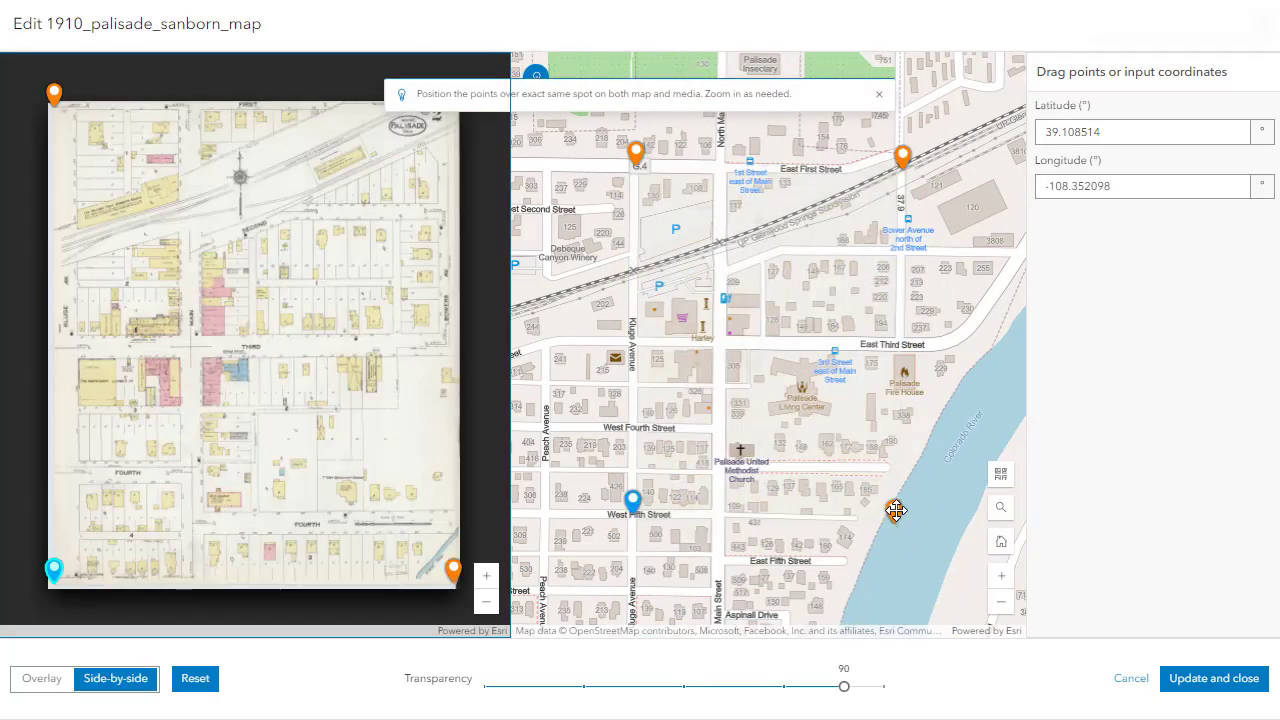
click(895, 510)
drag(895, 508, 895, 505)
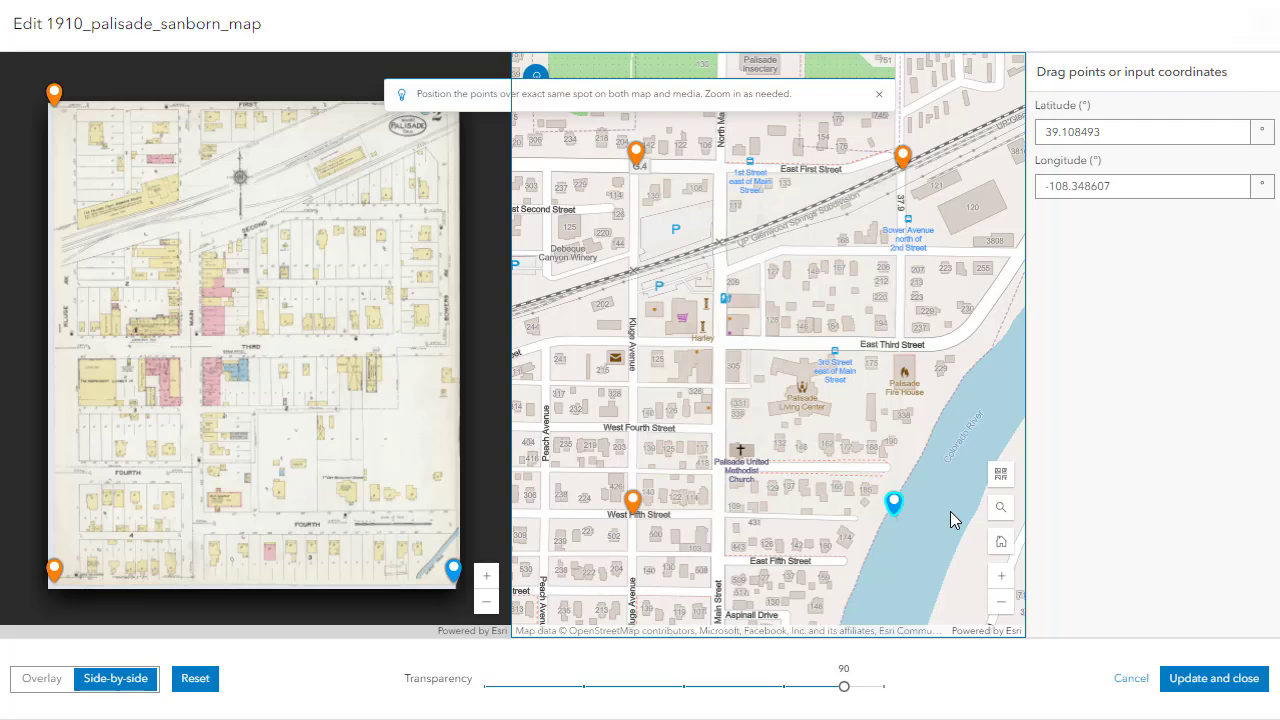
click(1214, 680)
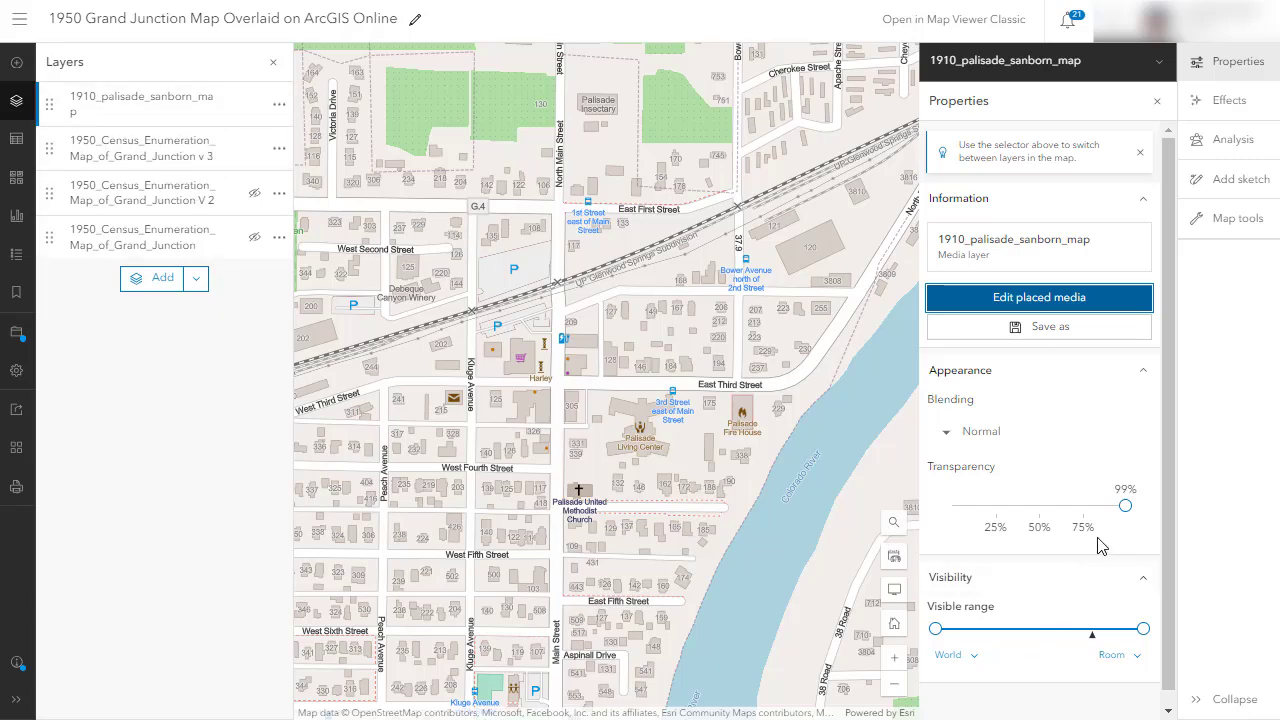
Compare the realigned Palisade map with the modern buildings and streets at varying transparency, and set the transparency to 100%.
drag(1126, 507, 1175, 547)
scroll(754, 493, up, 3)
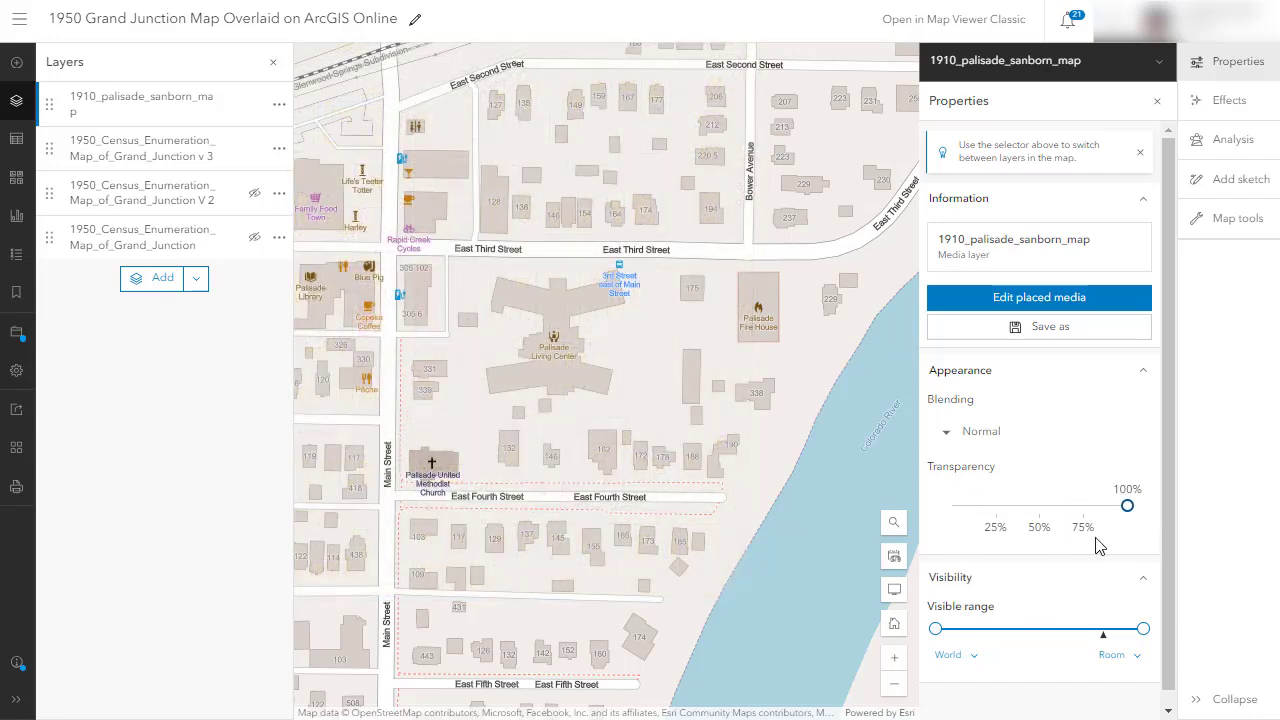
drag(1097, 545, 966, 542)
drag(438, 656, 750, 650)
drag(960, 504, 1117, 549)
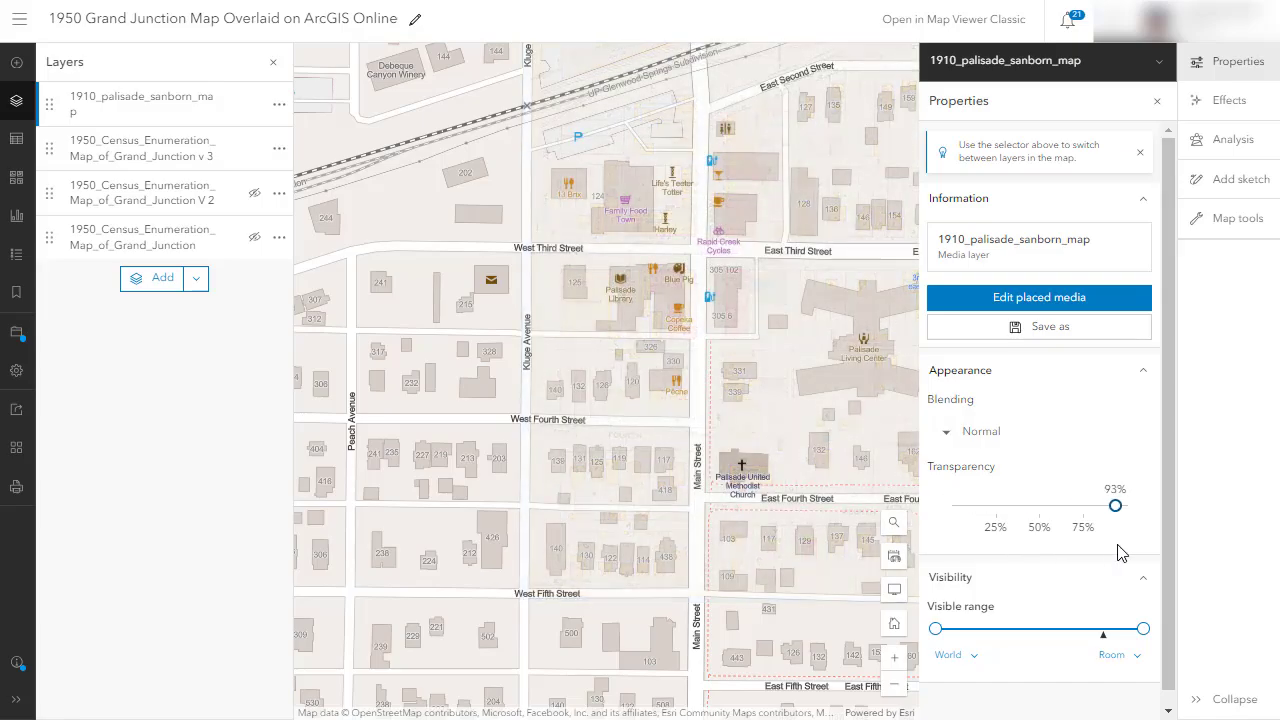
Save the Palisade layer as a new item with a title beginning "1920 Palisade Map Geor".
click(1036, 327)
click(535, 224)
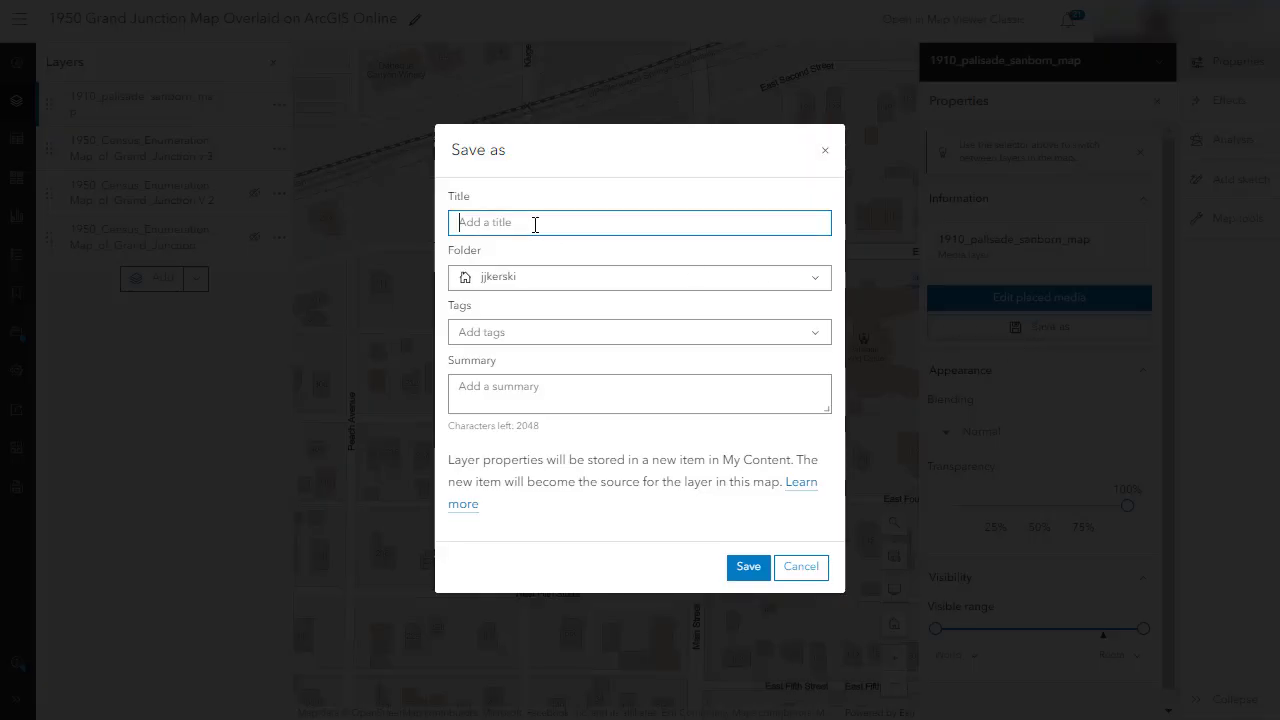
text(1920 Palisade Map Geor)
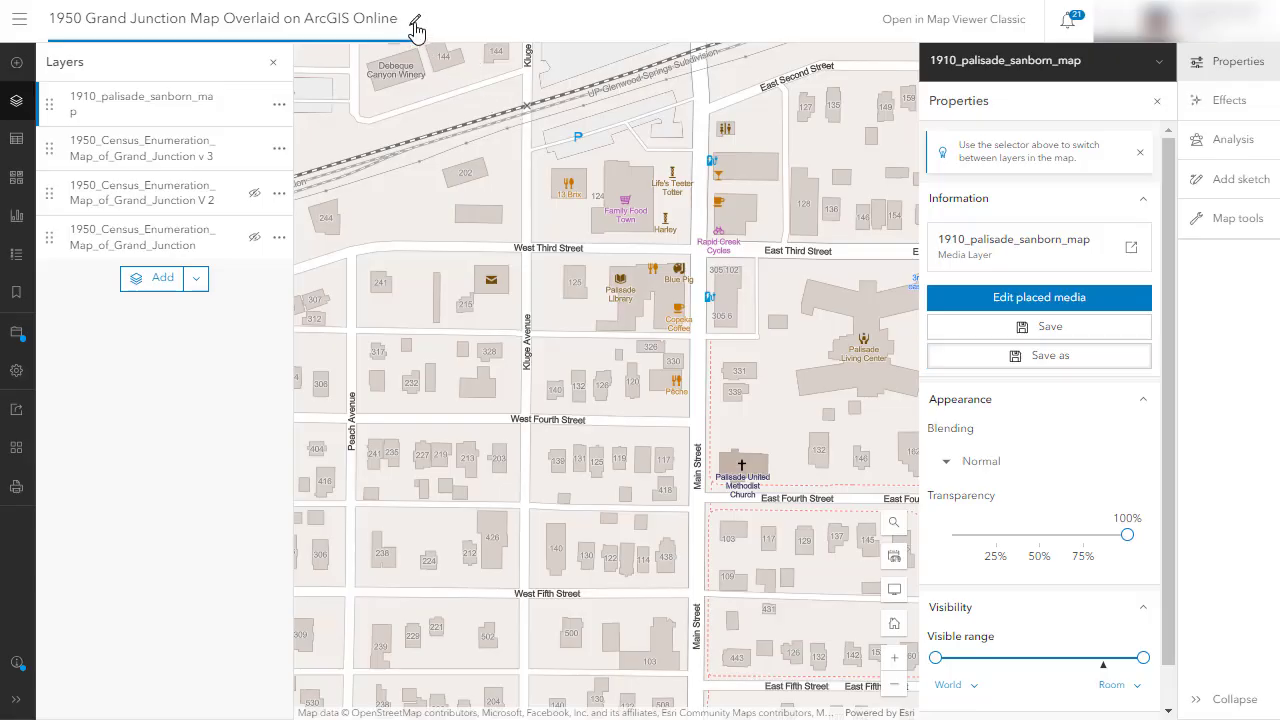
Rename the map "1950 Grand Junction and 1910 Palisade Colorado Map Overlaid on ArcGIS Online".
click(414, 26)
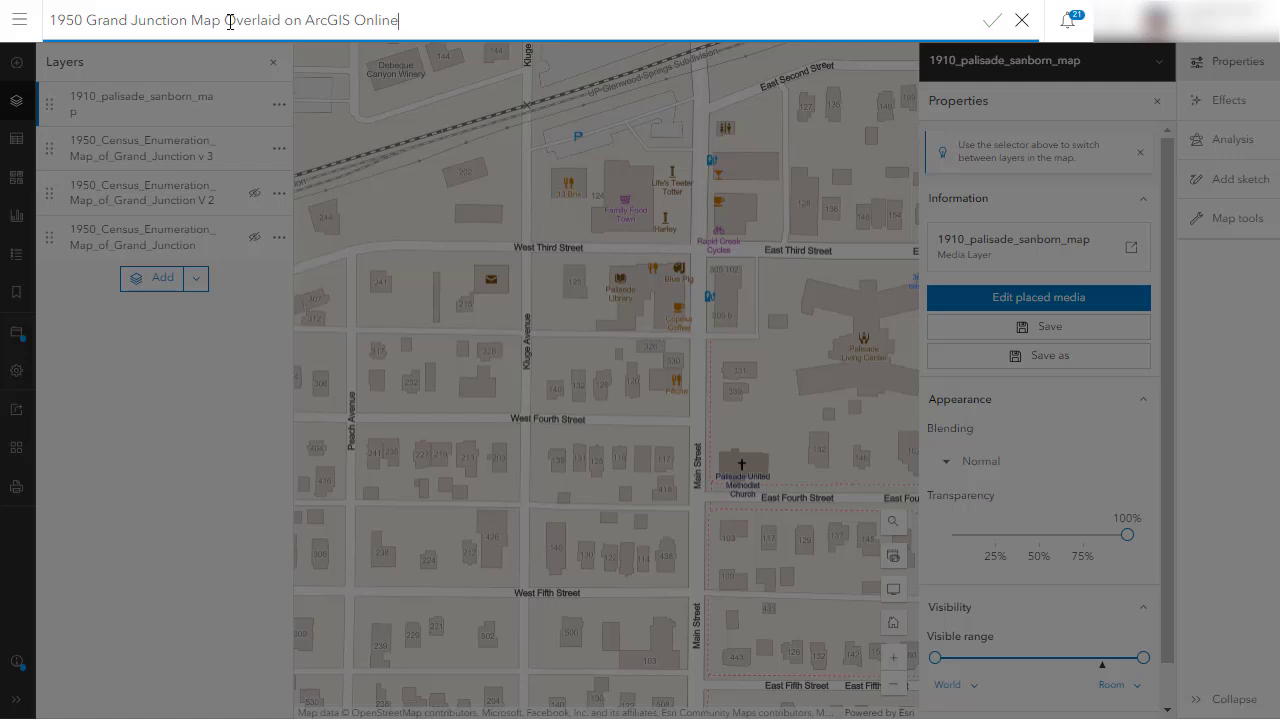
click(190, 20)
text(and 192)
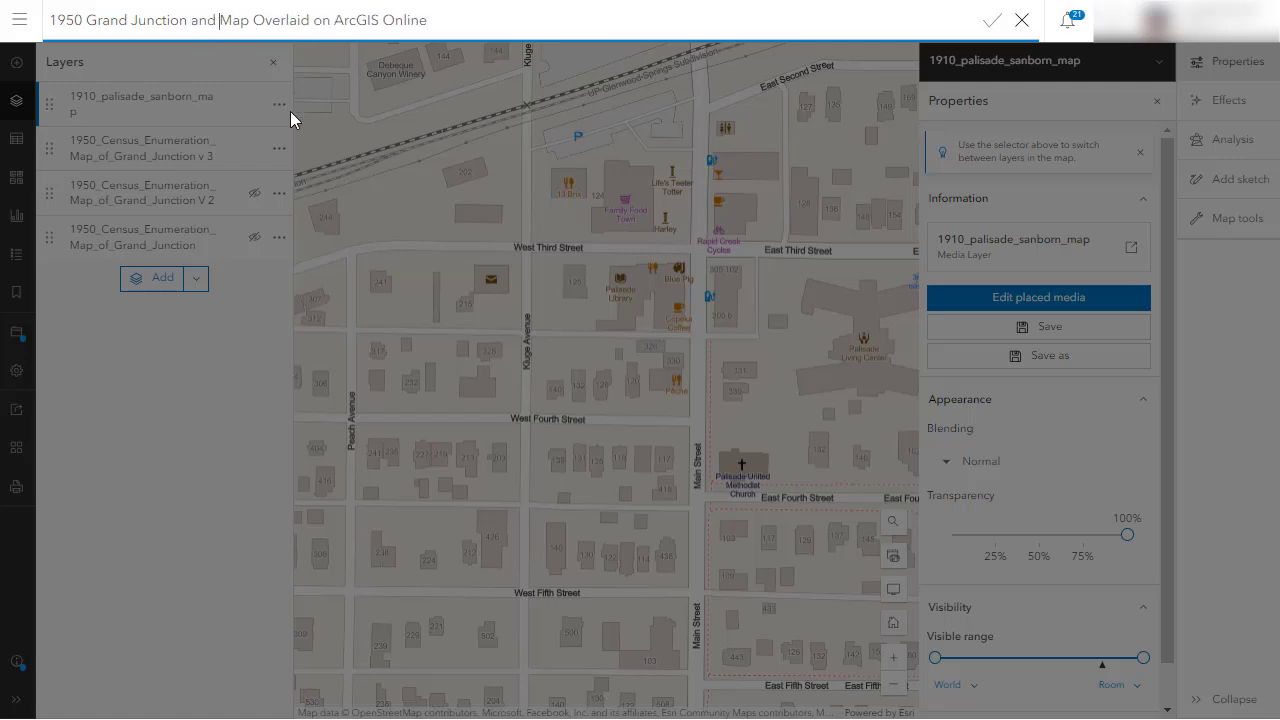
key(BackSpace)
text(10 Pa)
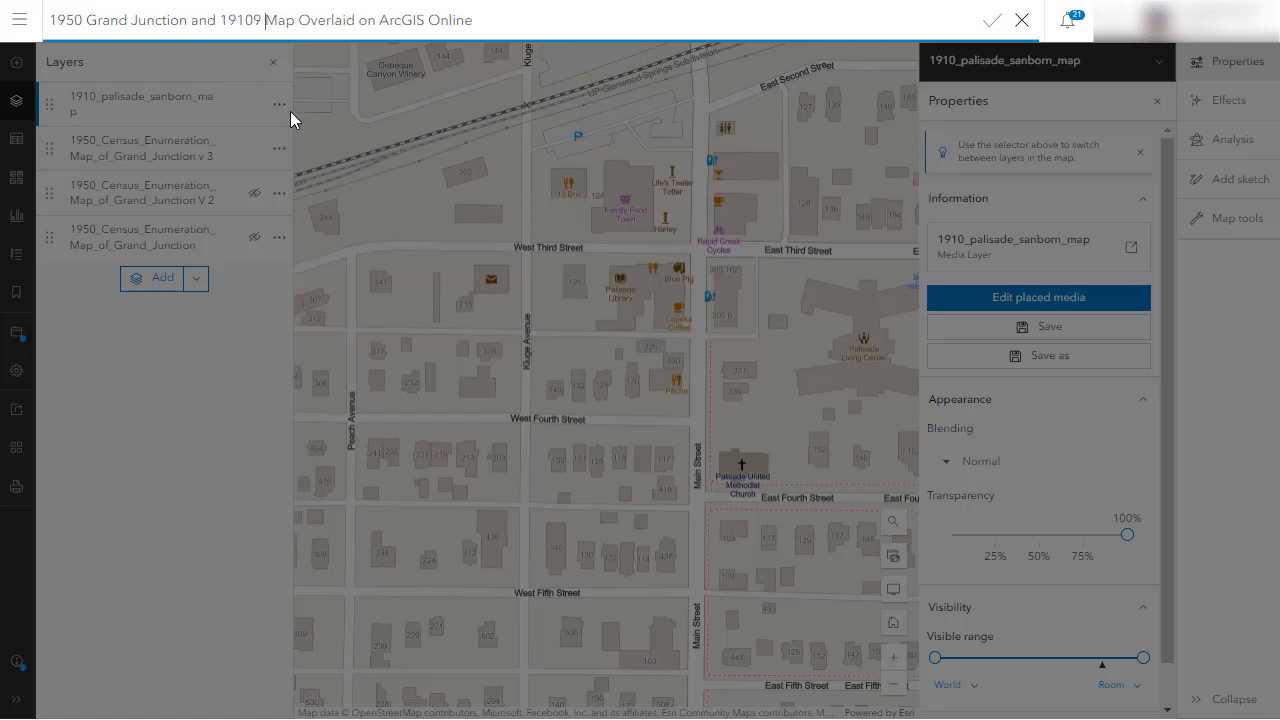
text(lisade Color)
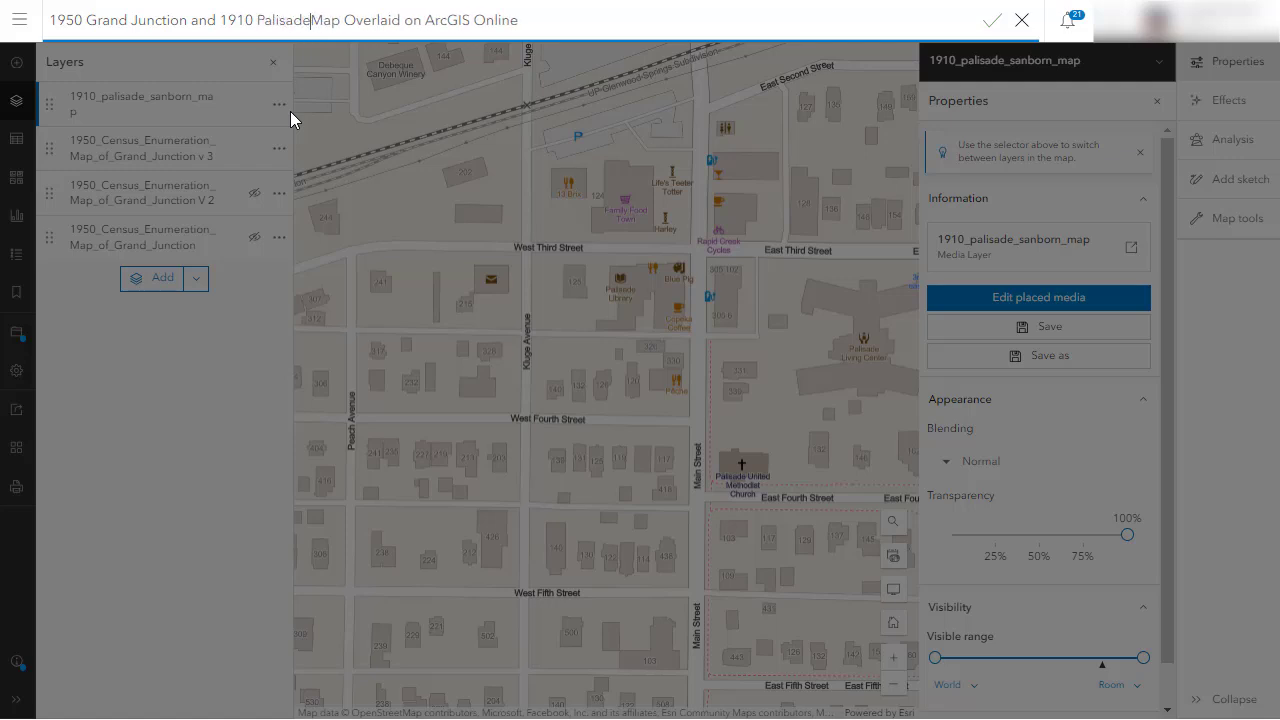
text(ado)
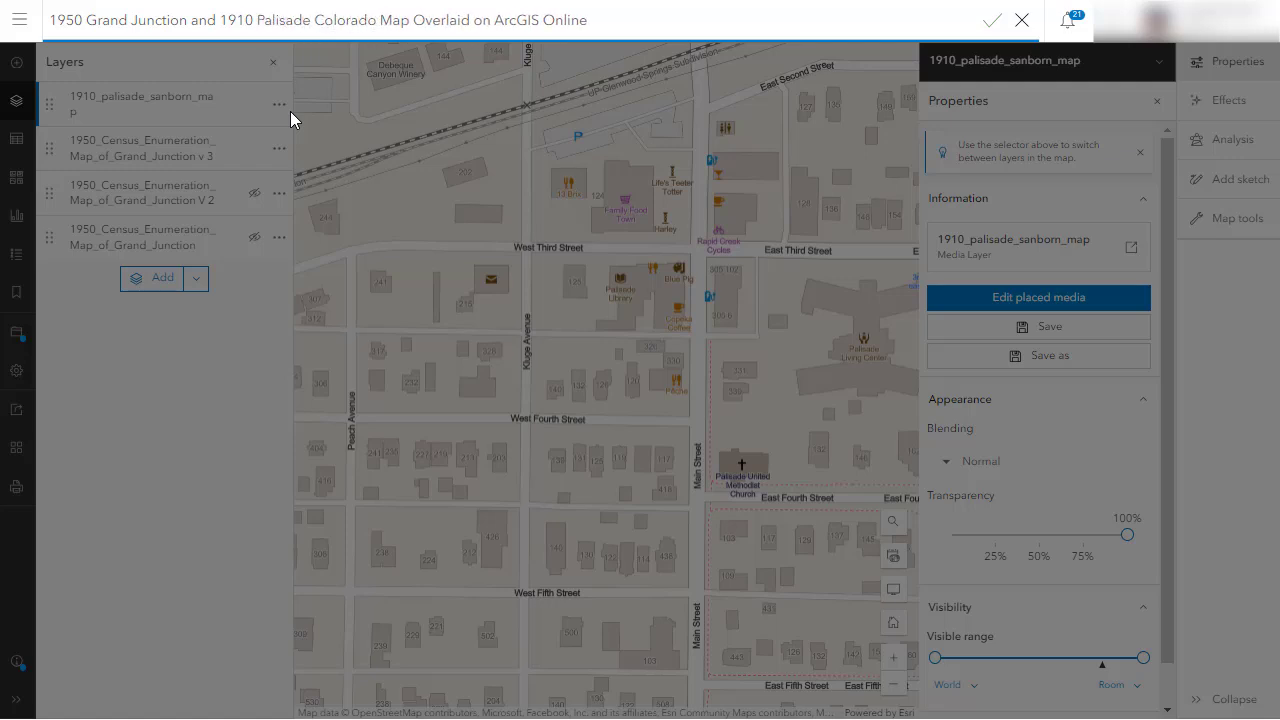
click(991, 22)
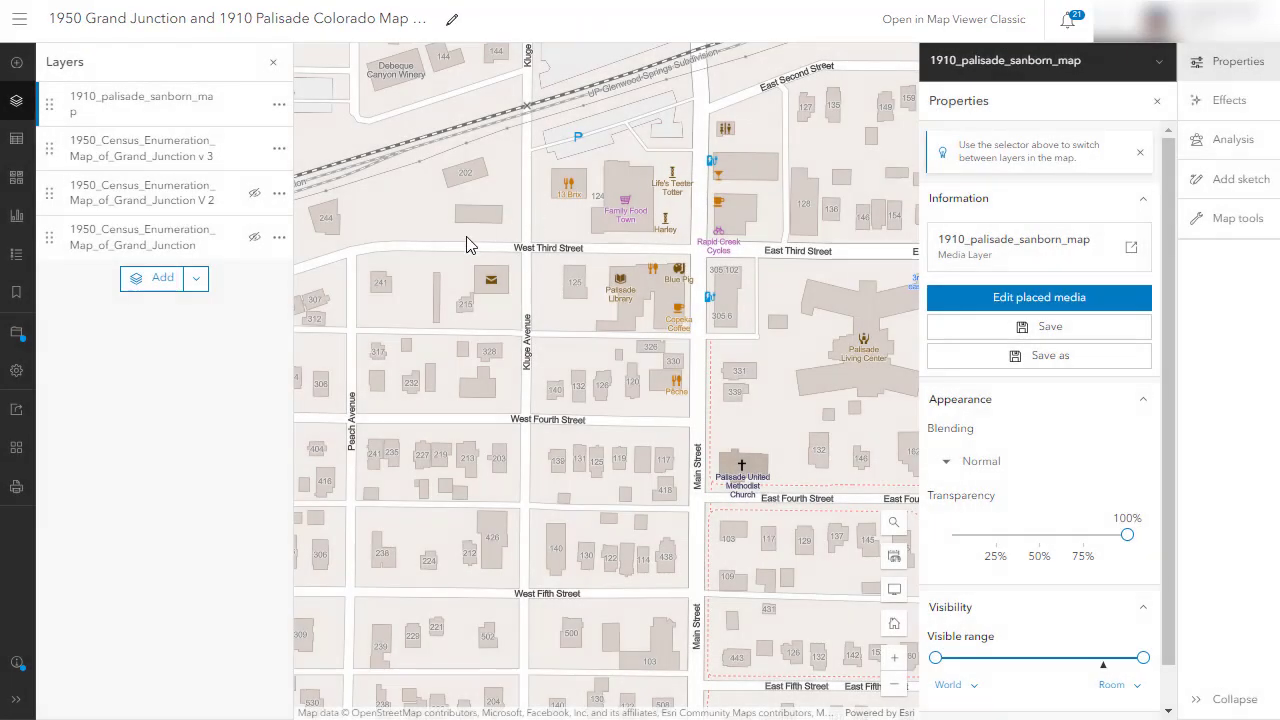
Save the renamed map and update the sharing of its layers.
click(16, 332)
click(95, 337)
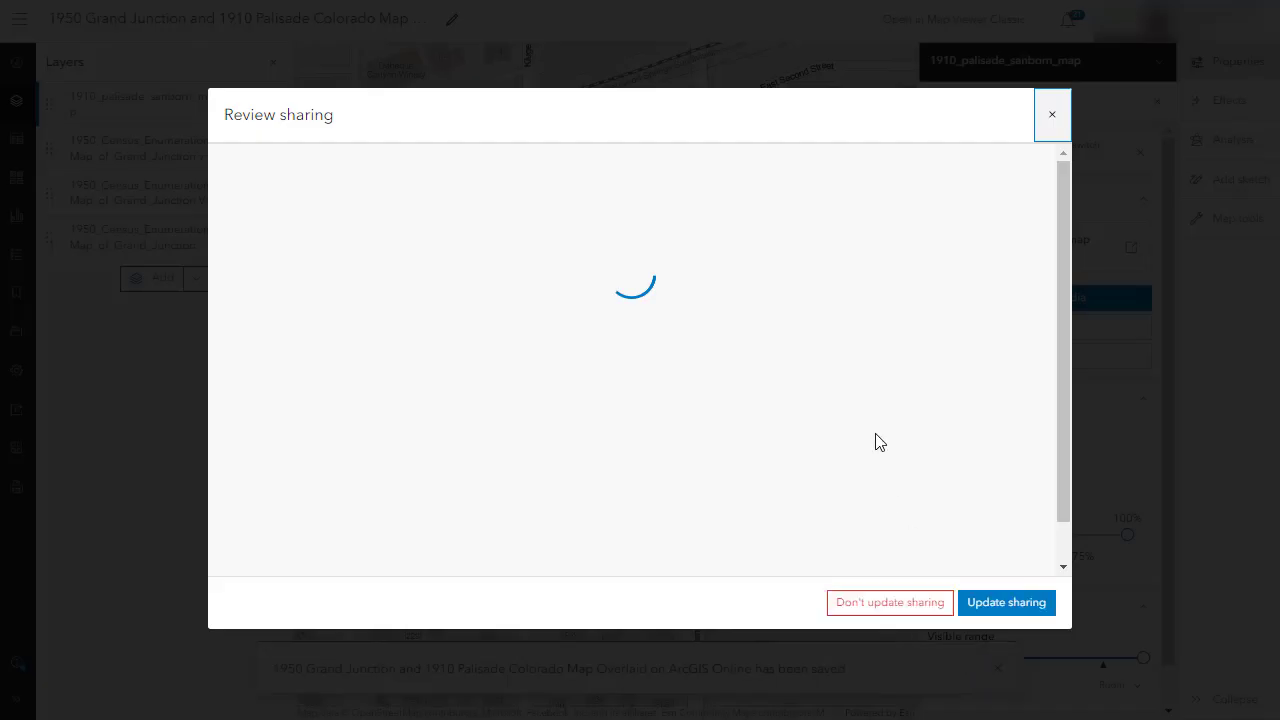
click(1010, 606)
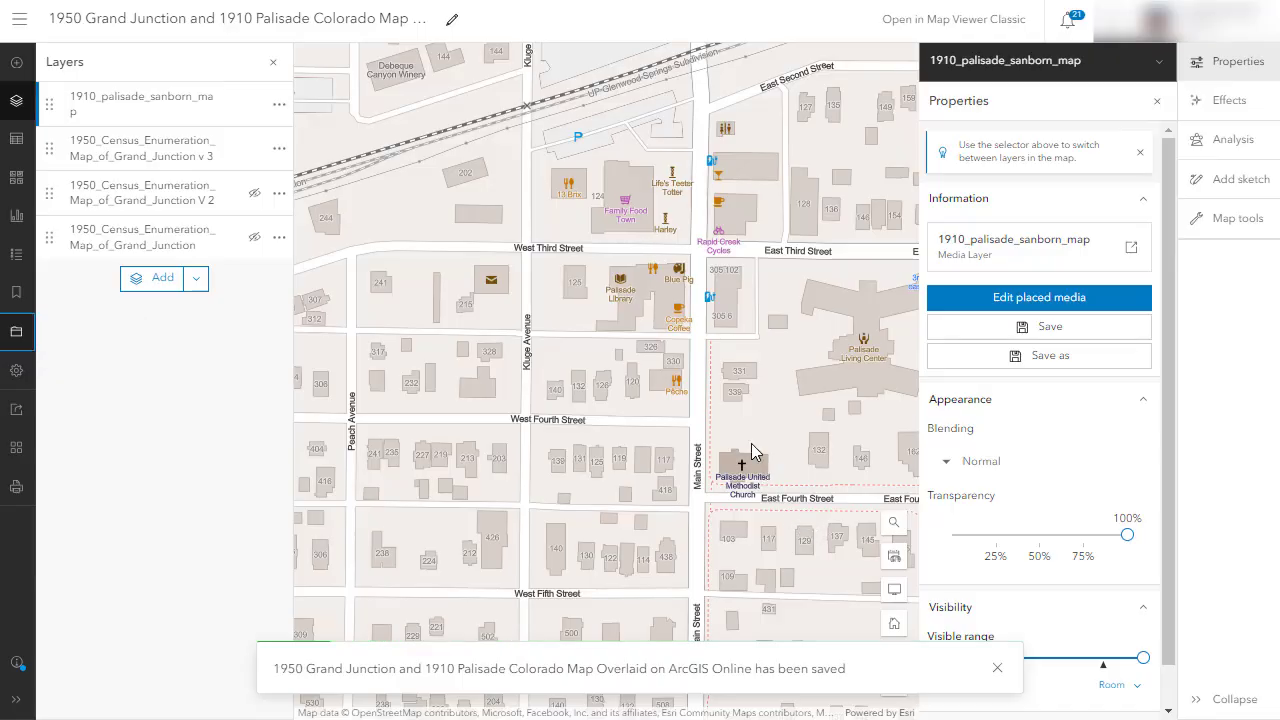
Set the transparency of the 1910_palisade_sanborn_map layer to 23% and of the 1950 census map v 3 layer to 30%.
mouse_move(246, 125)
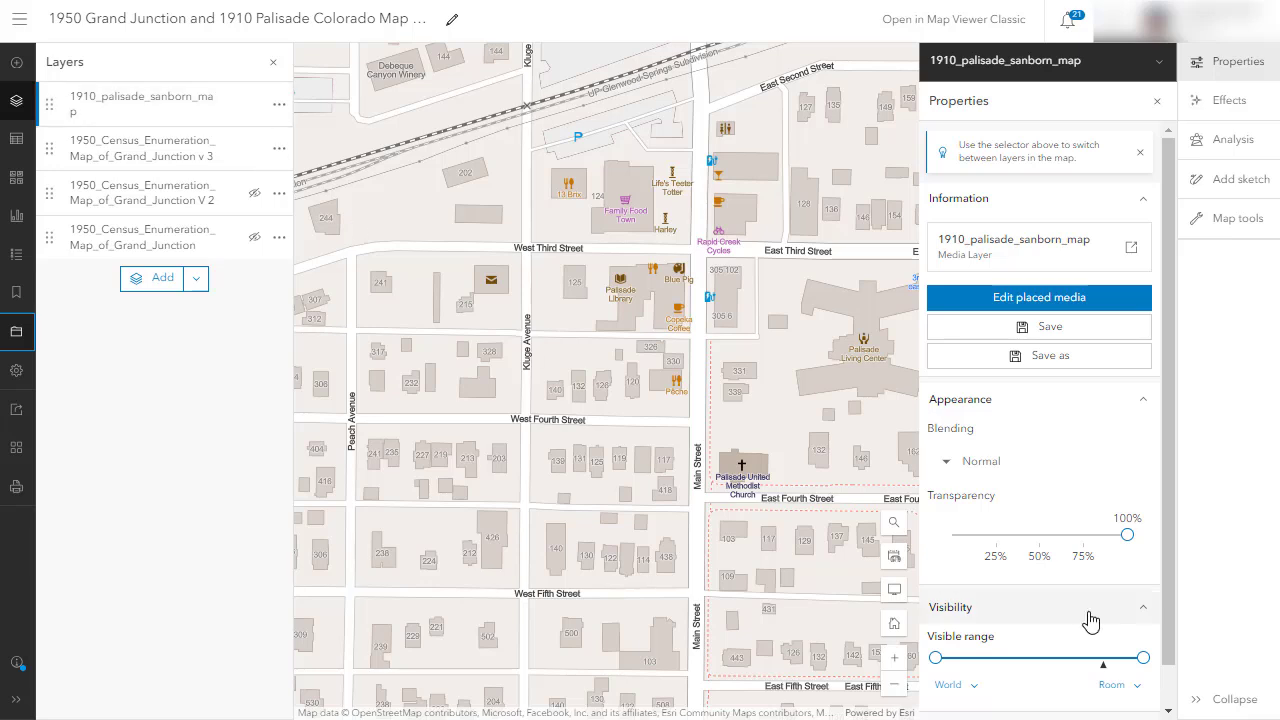
drag(1128, 540, 993, 537)
mouse_move(243, 158)
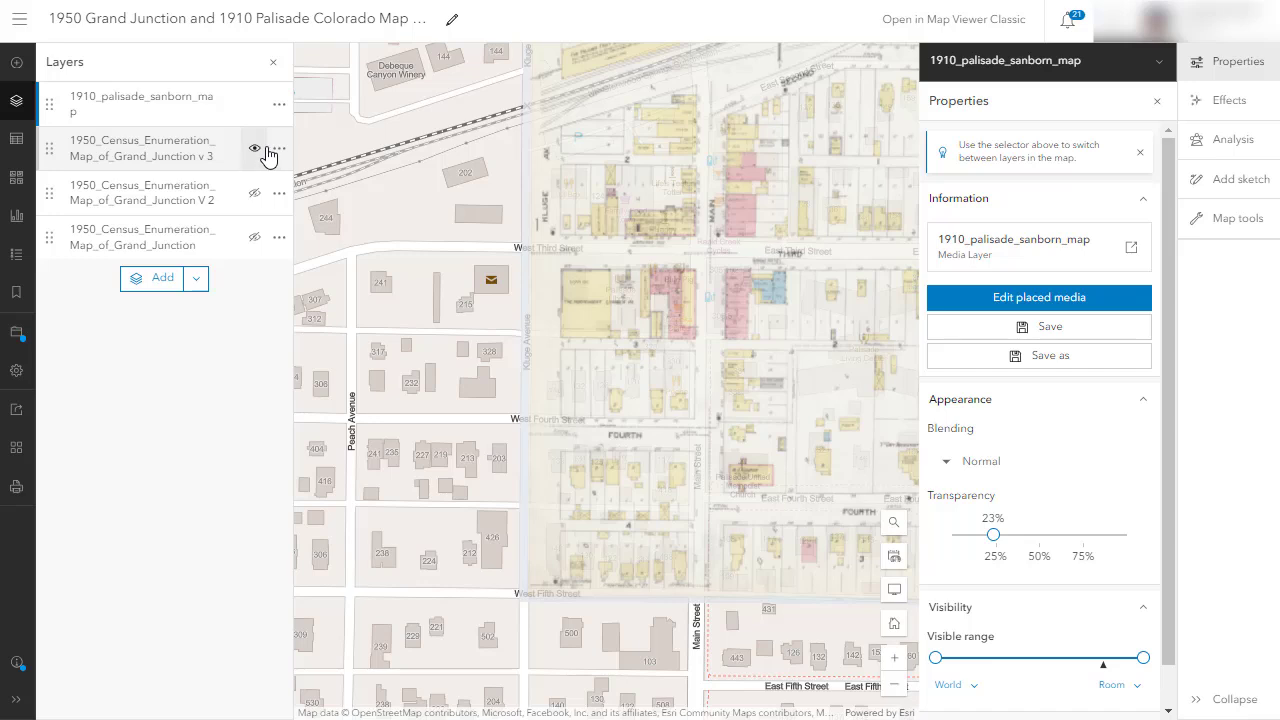
click(180, 160)
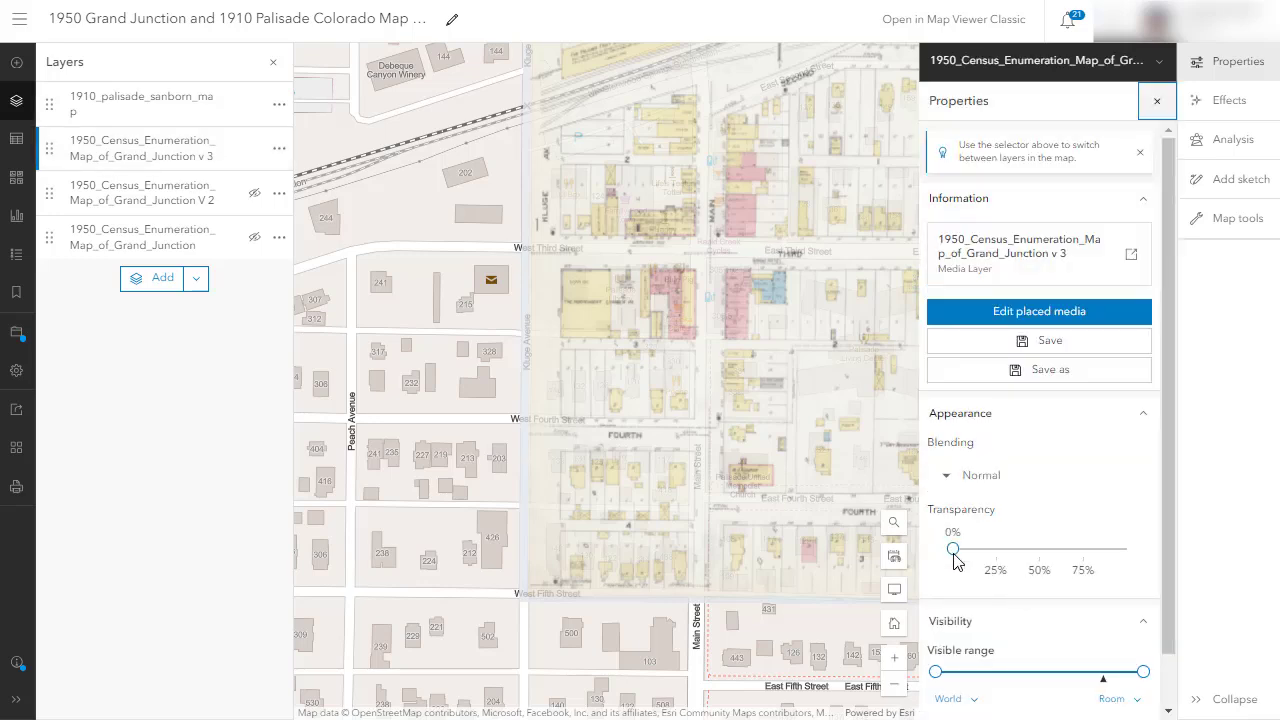
drag(953, 549, 1005, 549)
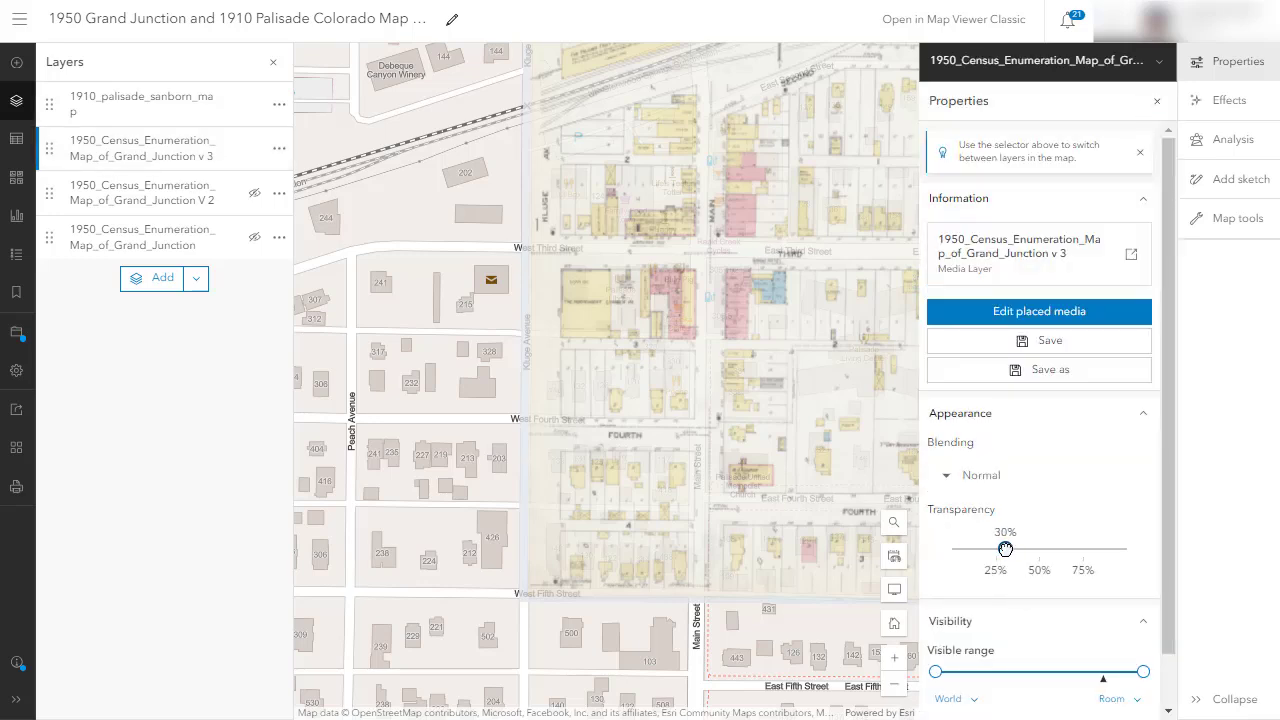
Frame the whole 1950 Grand Junction census overlay and bookmark the view as "Grand Junction CO".
scroll(480, 462, down, 5)
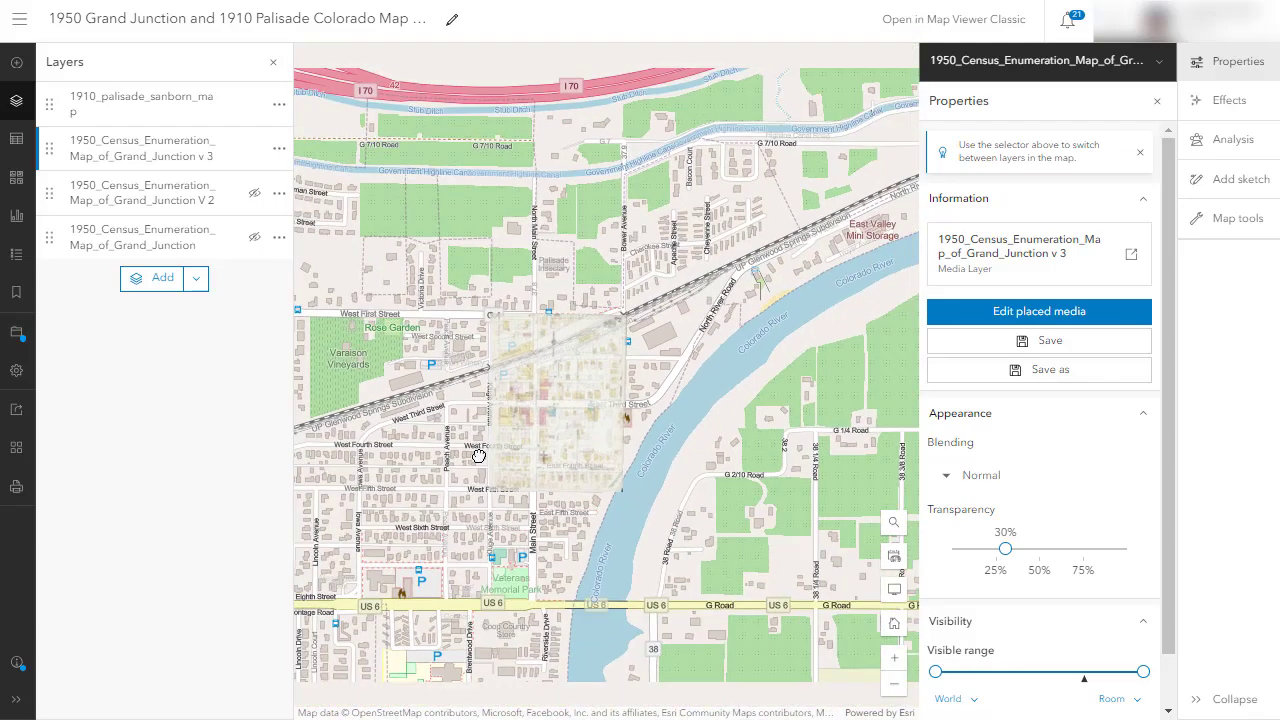
drag(394, 499, 677, 431)
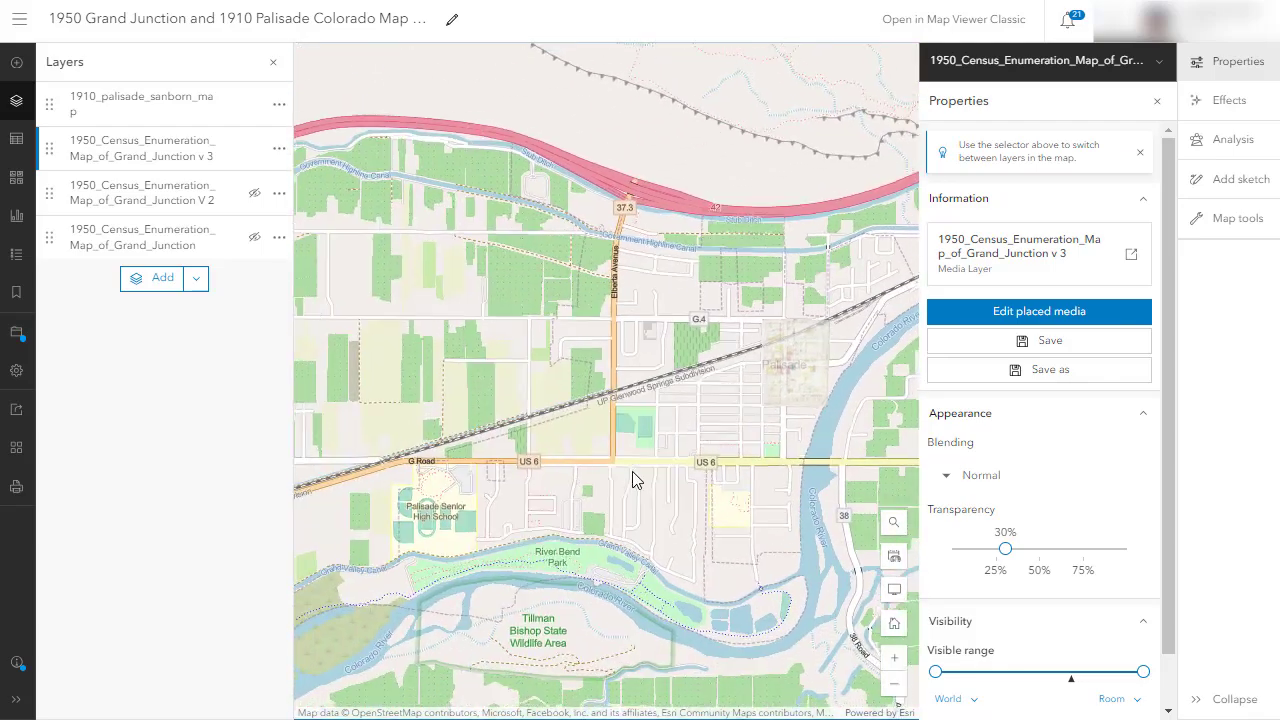
scroll(633, 473, down, 1)
scroll(493, 513, down, 2)
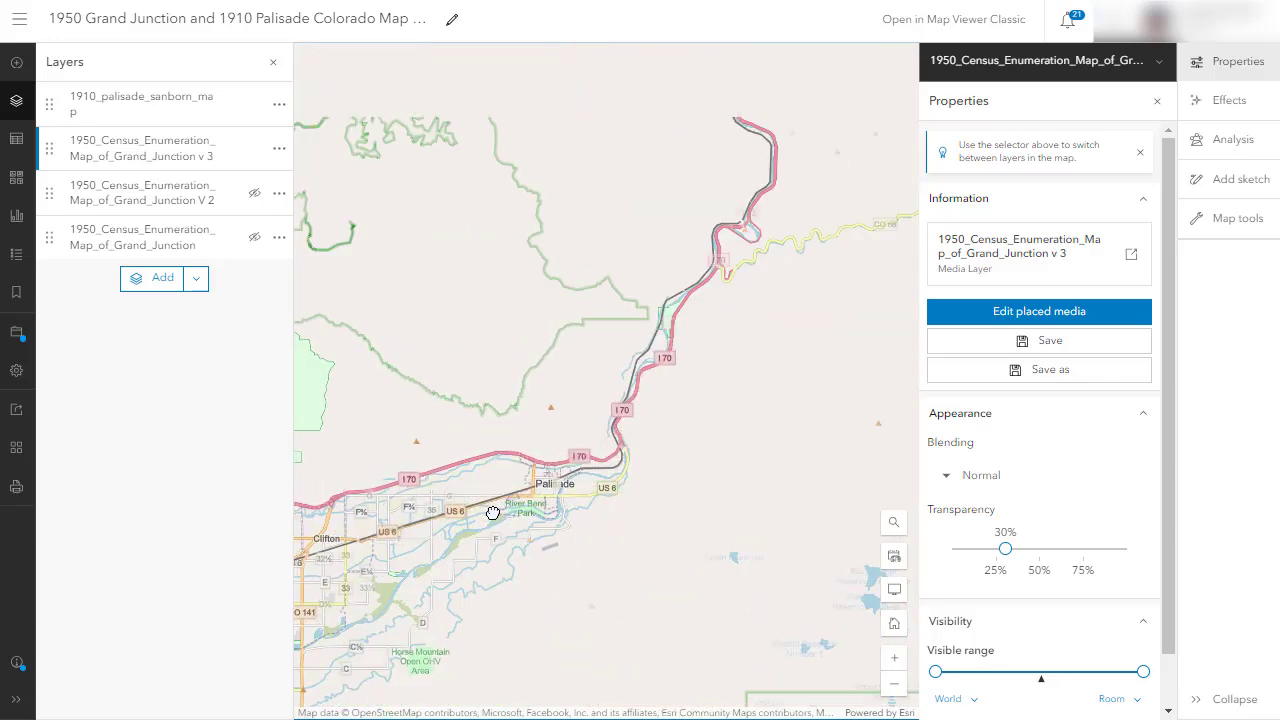
drag(491, 514, 829, 376)
drag(686, 436, 620, 461)
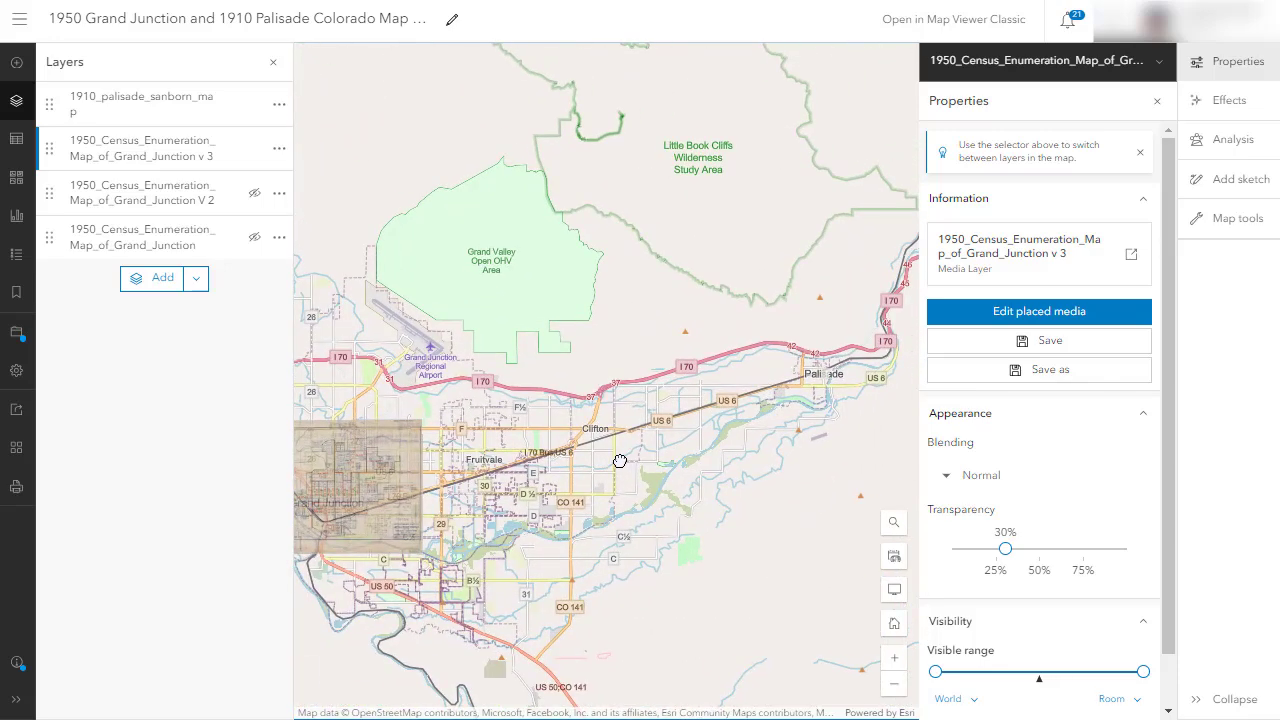
scroll(628, 463, up, 1)
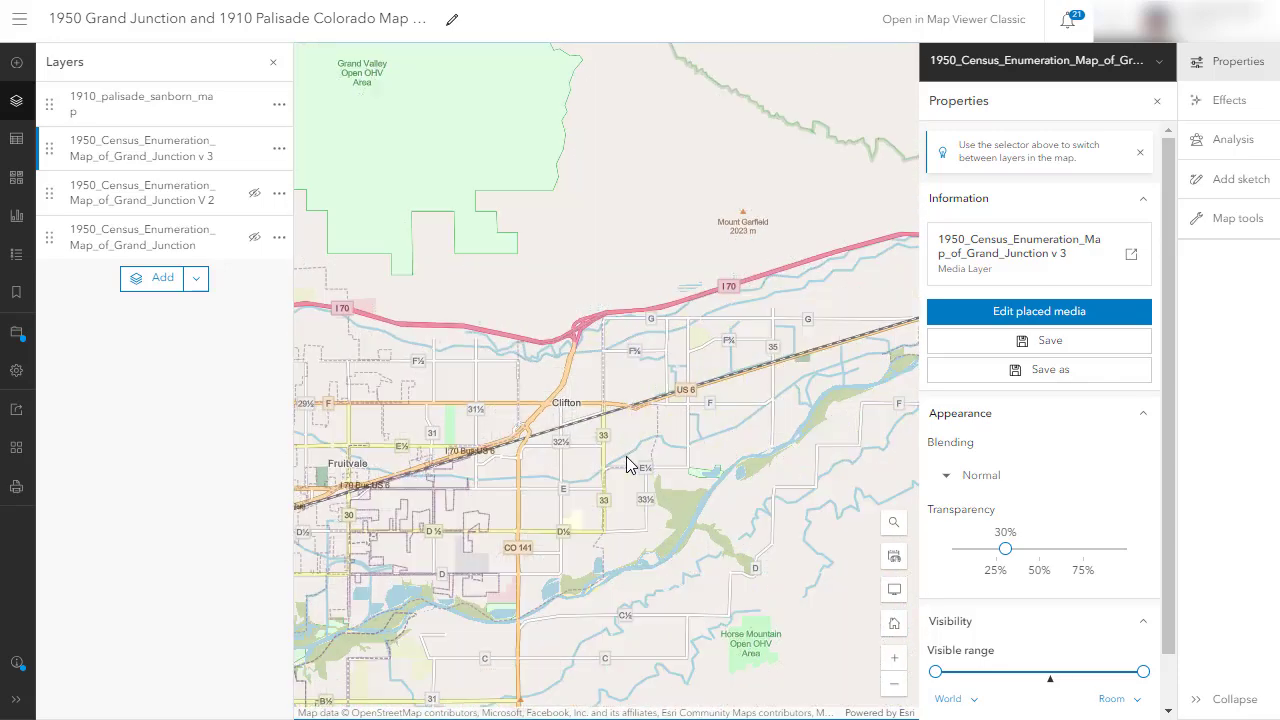
scroll(628, 463, down, 1)
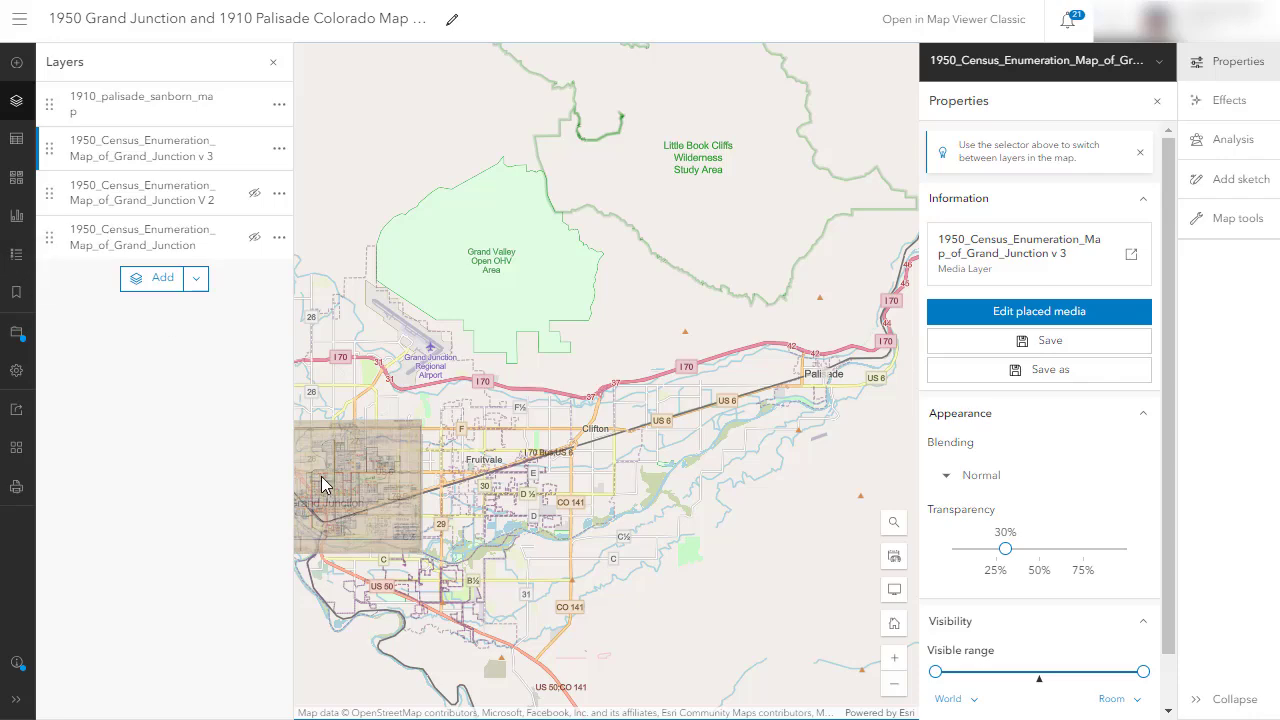
drag(534, 515, 730, 457)
scroll(544, 432, up, 2)
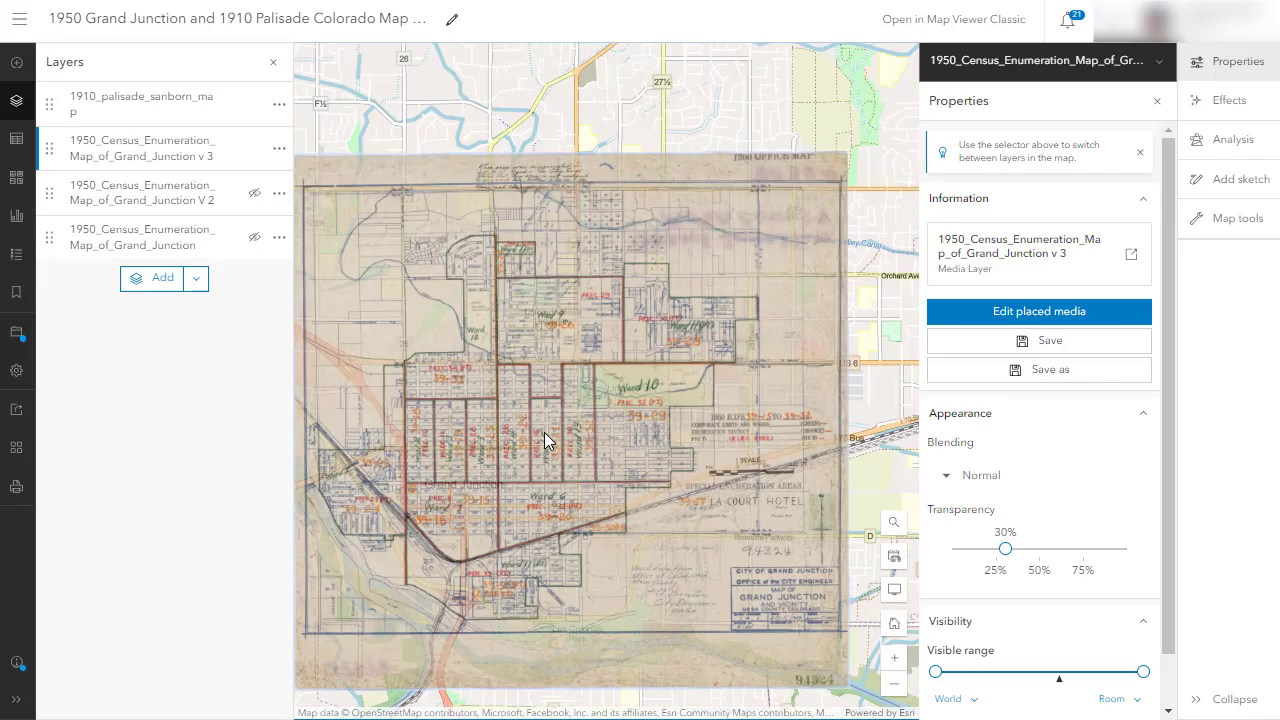
click(16, 292)
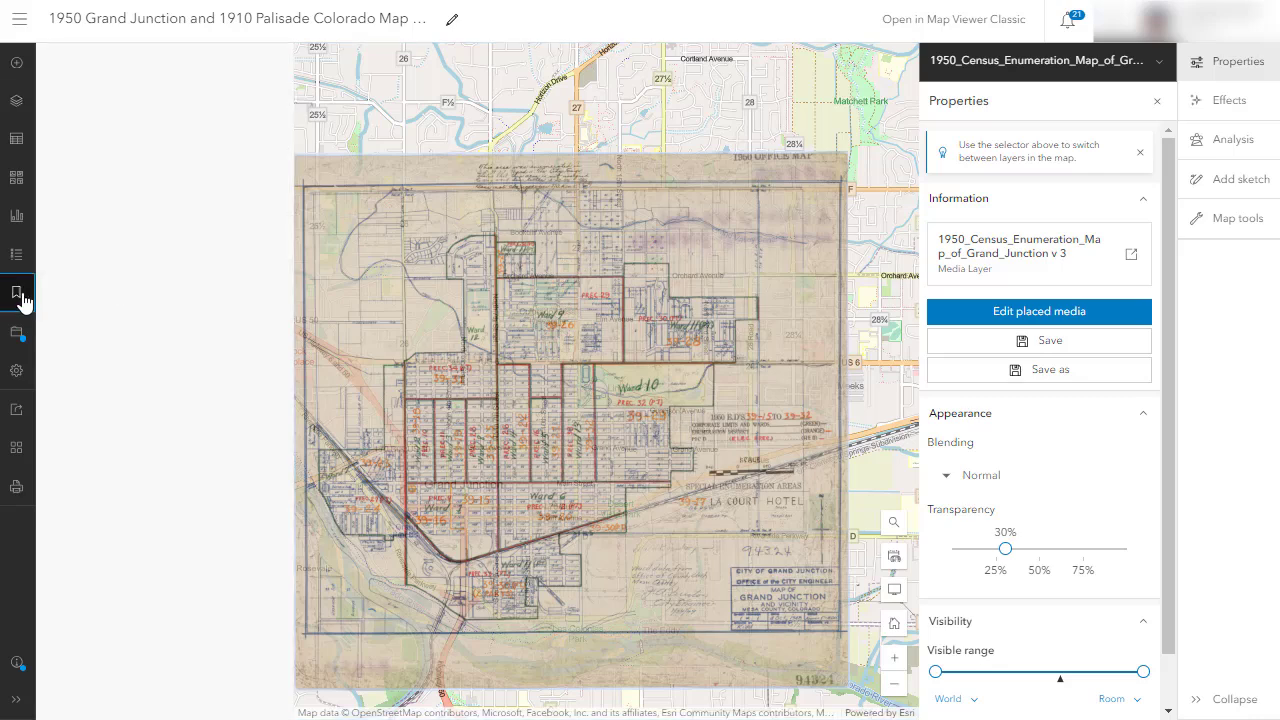
click(143, 233)
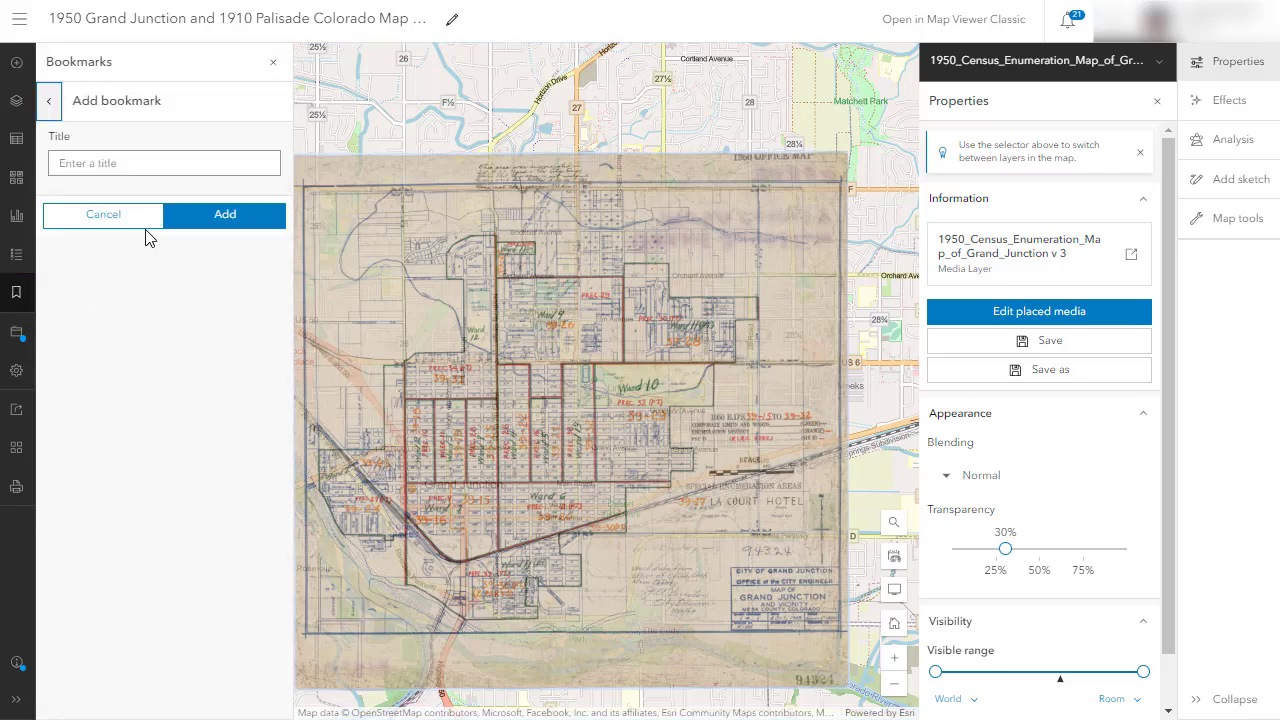
click(154, 165)
text(Grand Junction CO)
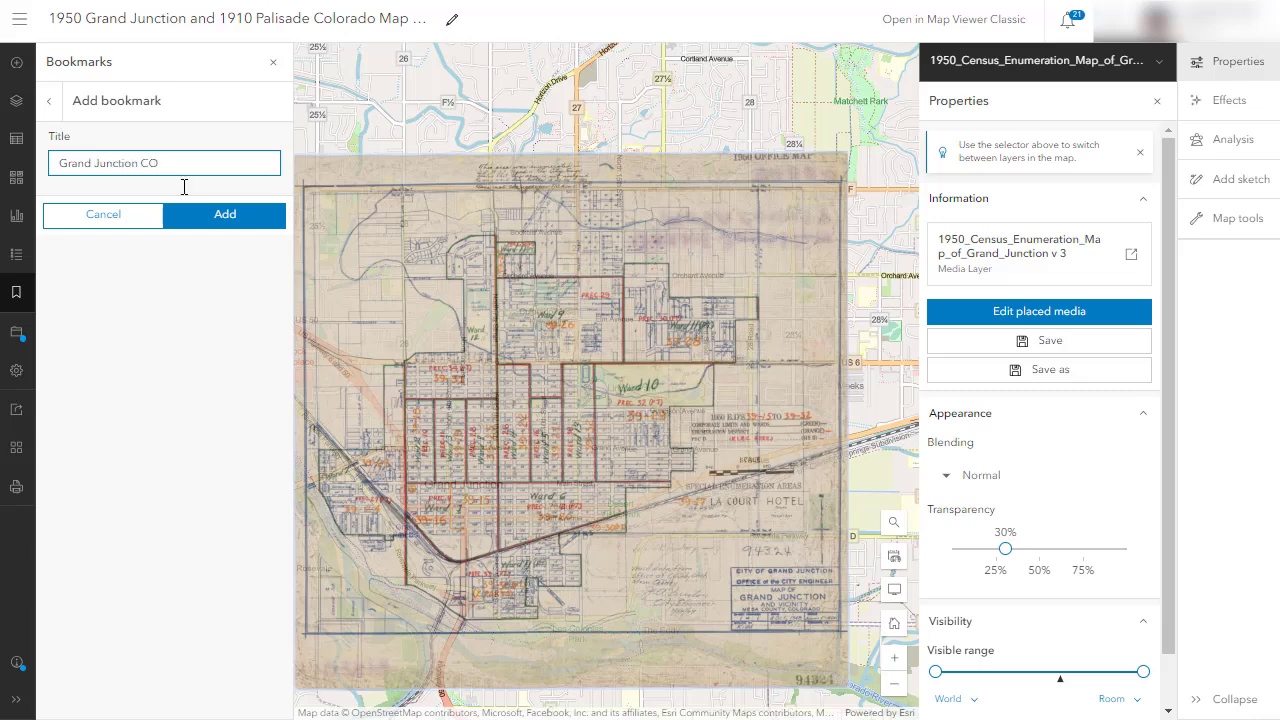
click(225, 214)
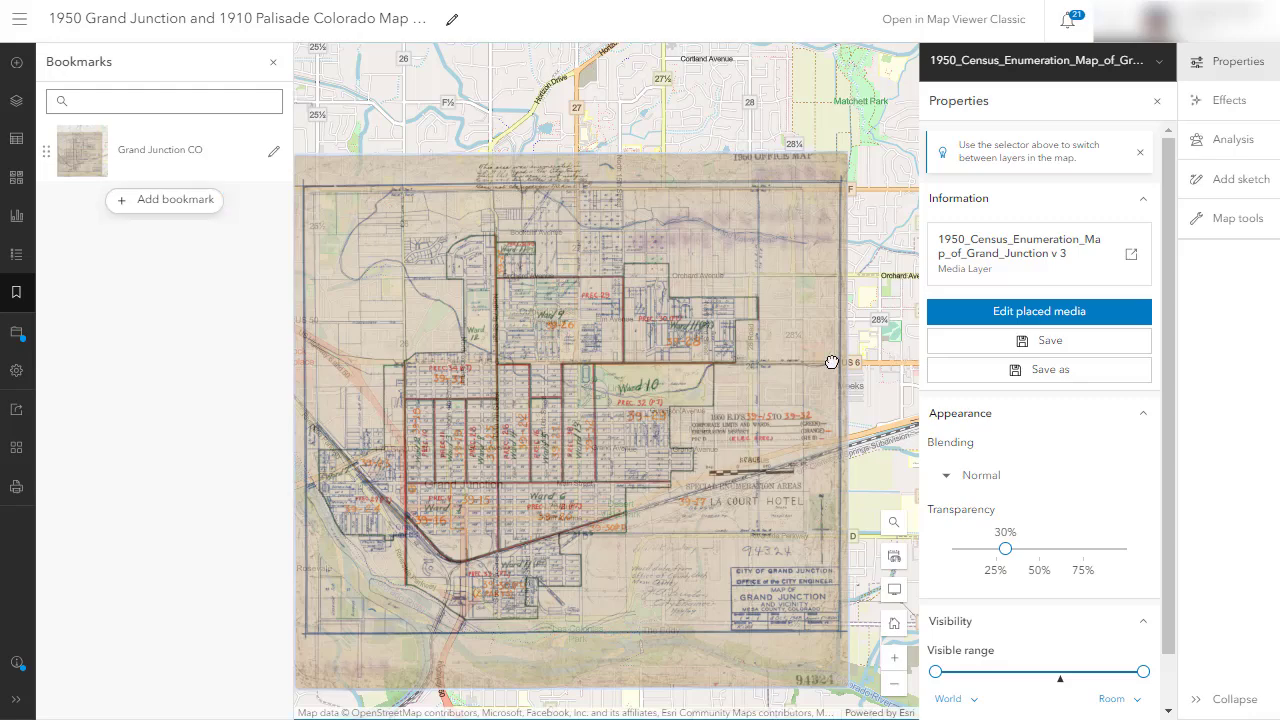
Frame the Palisade Sanborn overlay, bookmark the view as "Palisade CO" and save the map.
drag(831, 360, 256, 420)
drag(655, 385, 358, 401)
drag(846, 288, 660, 368)
scroll(729, 329, up, 5)
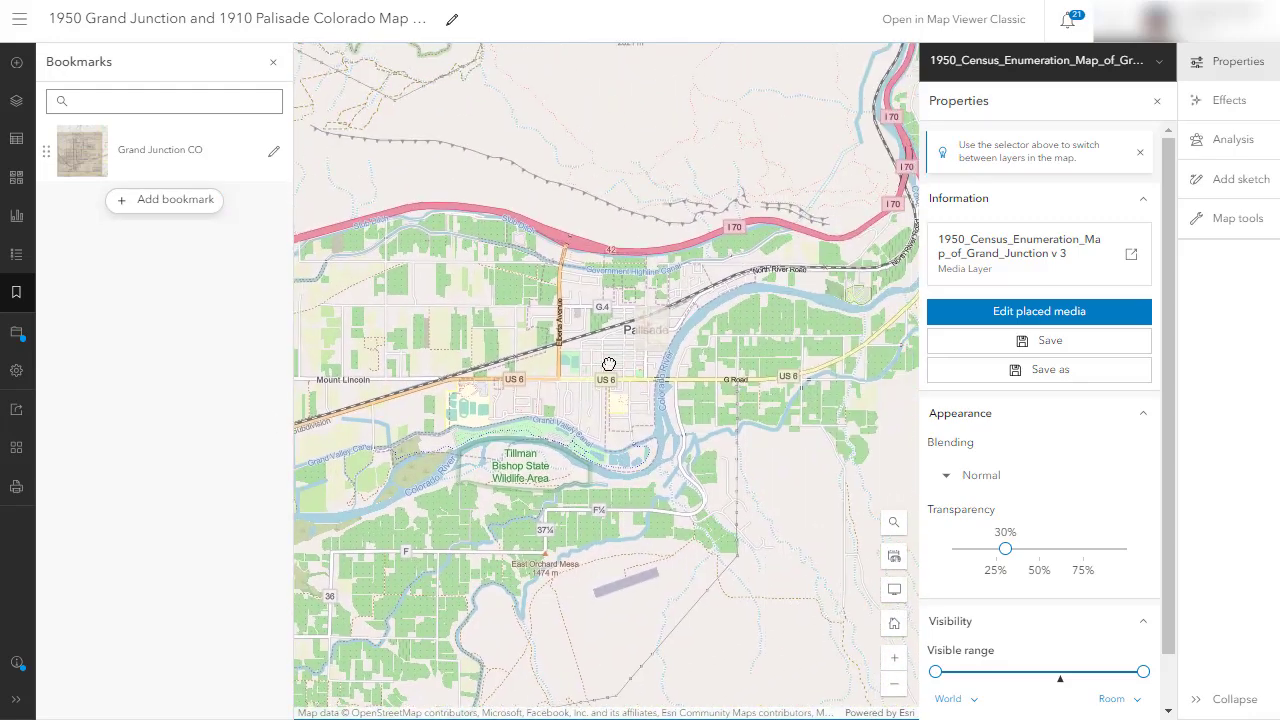
drag(551, 328, 423, 392)
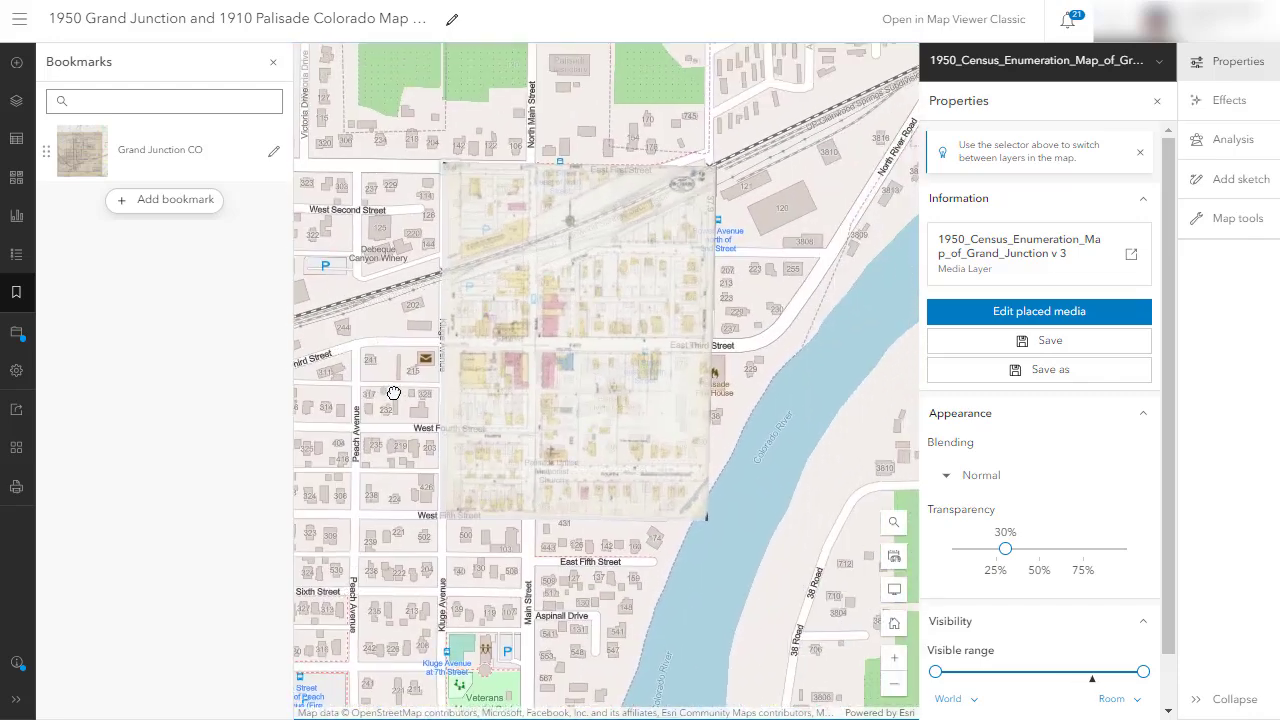
click(149, 204)
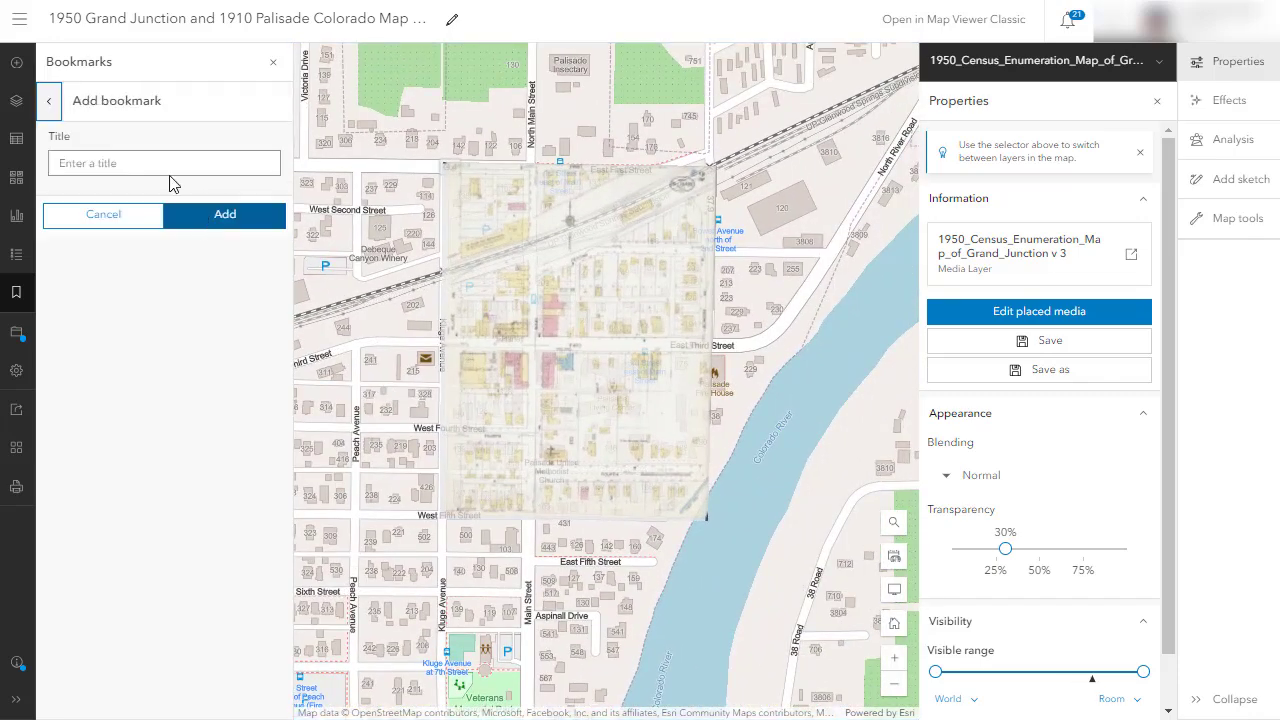
click(162, 164)
text(Palisade CO)
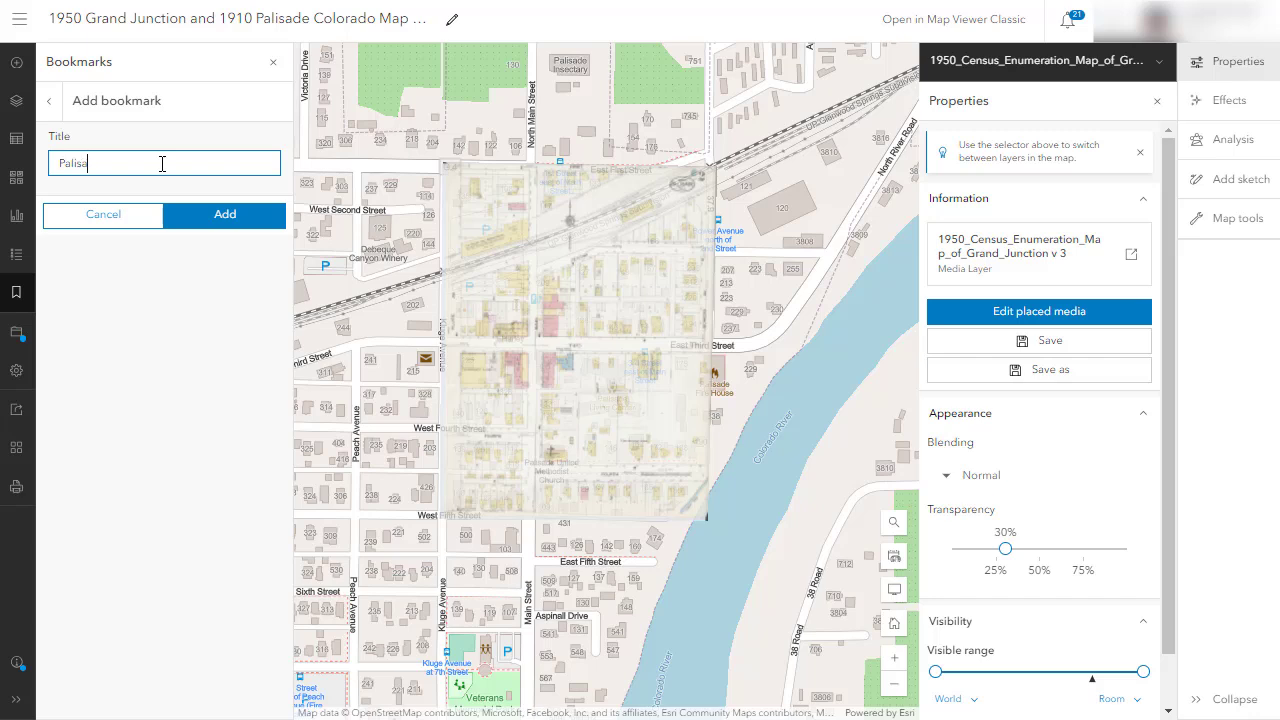
click(192, 206)
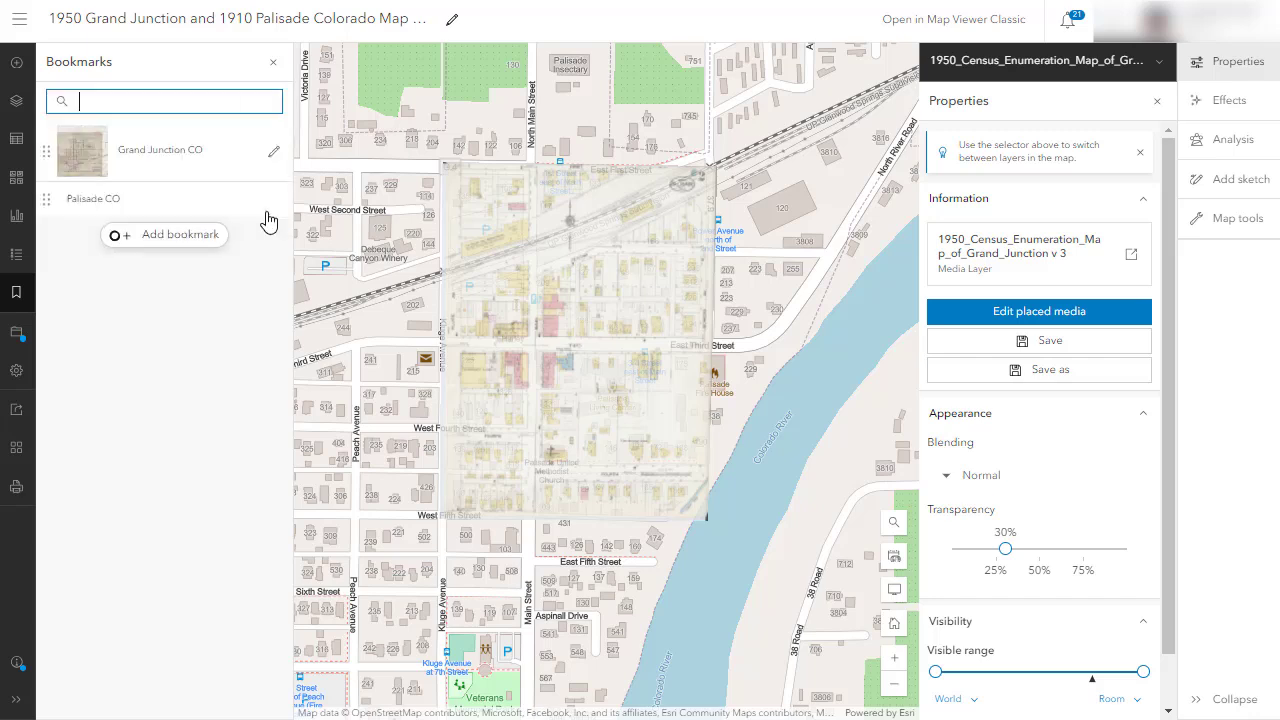
click(20, 338)
click(100, 333)
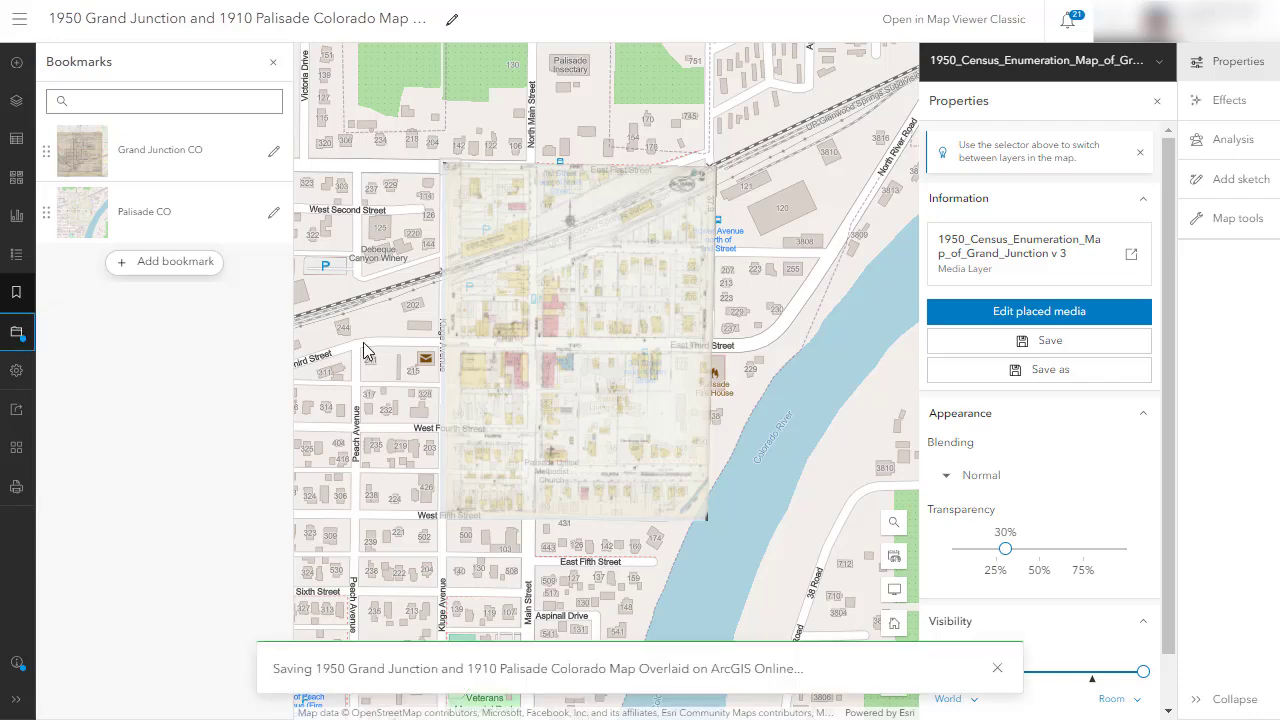
Bookmark a wider view covering both overlays as "Grand Valley" and move it to the start of the bookmark list.
scroll(368, 347, down, 4)
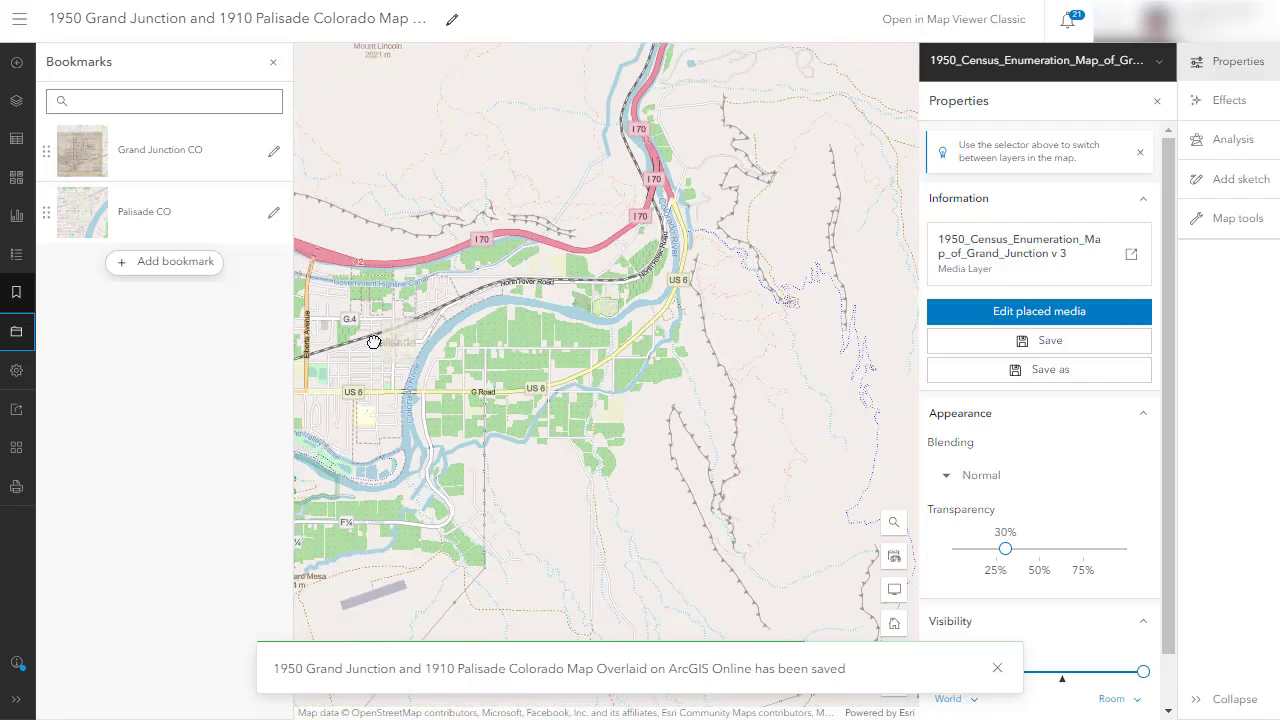
scroll(371, 342, down, 1)
drag(603, 316, 700, 277)
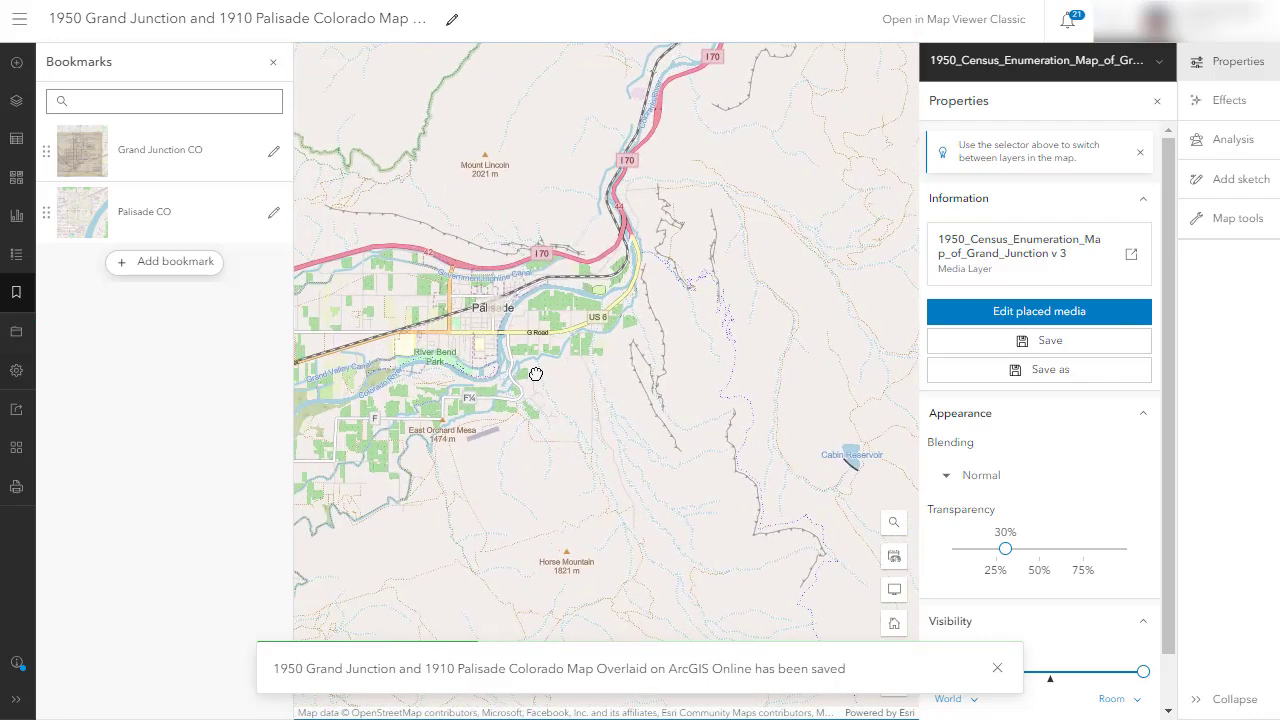
drag(529, 371, 726, 331)
drag(571, 351, 608, 334)
scroll(607, 334, down, 1)
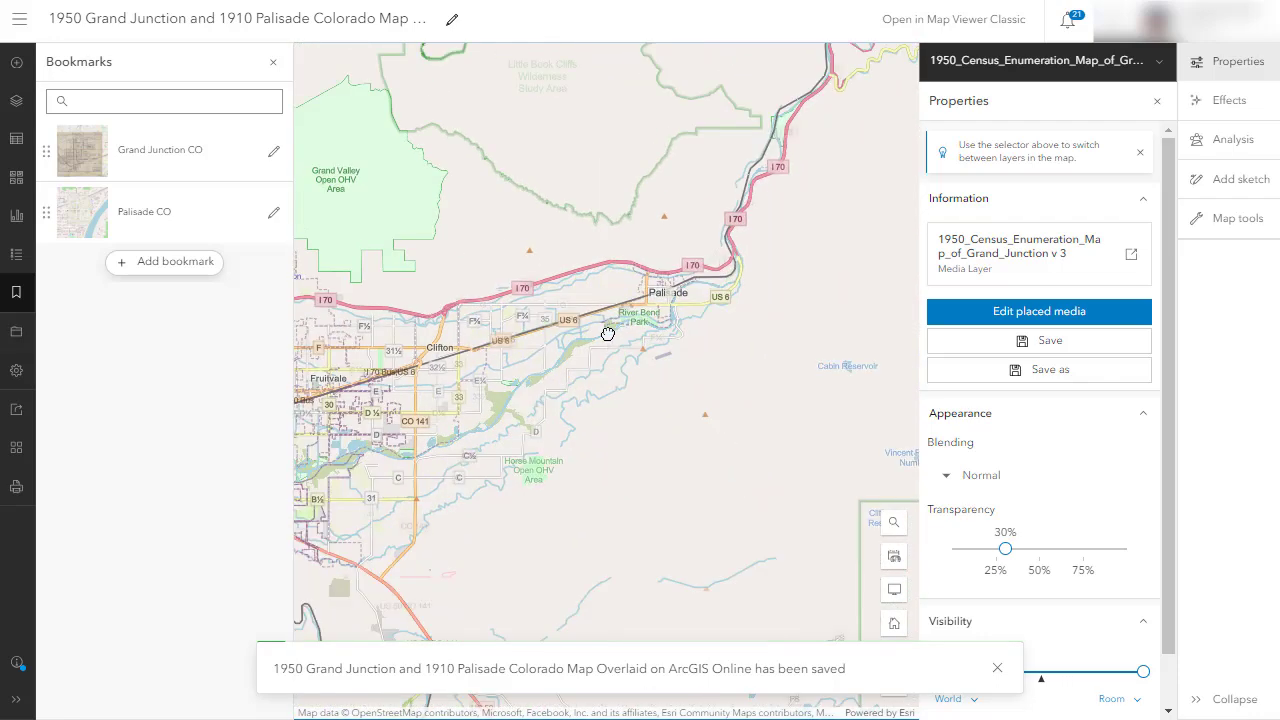
drag(531, 368, 634, 380)
scroll(652, 331, down, 1)
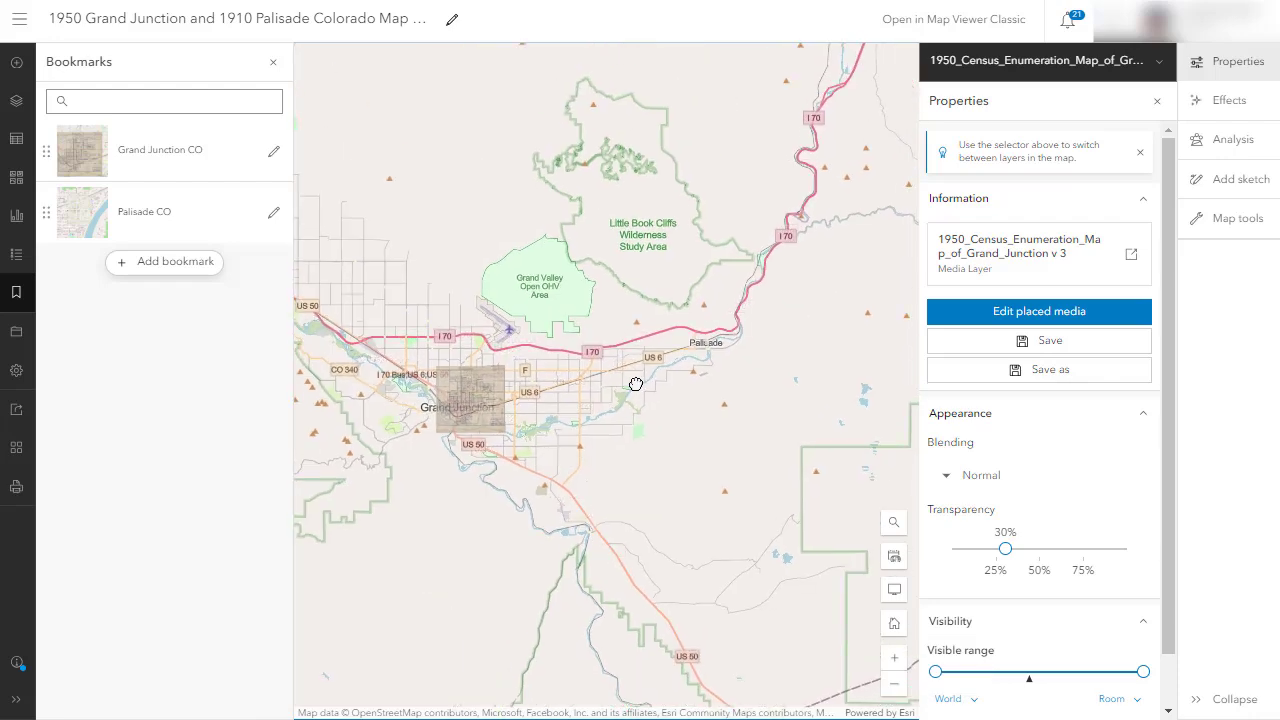
scroll(634, 380, up, 1)
click(188, 266)
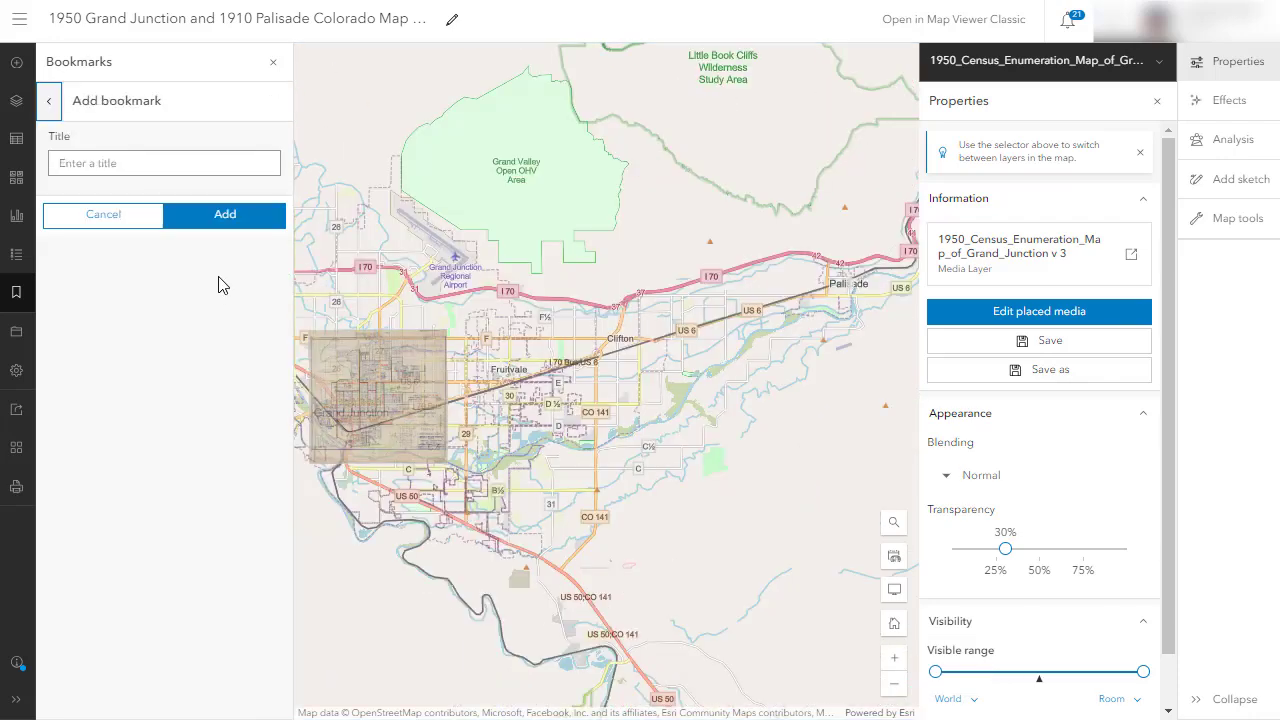
click(174, 163)
text(Grand)
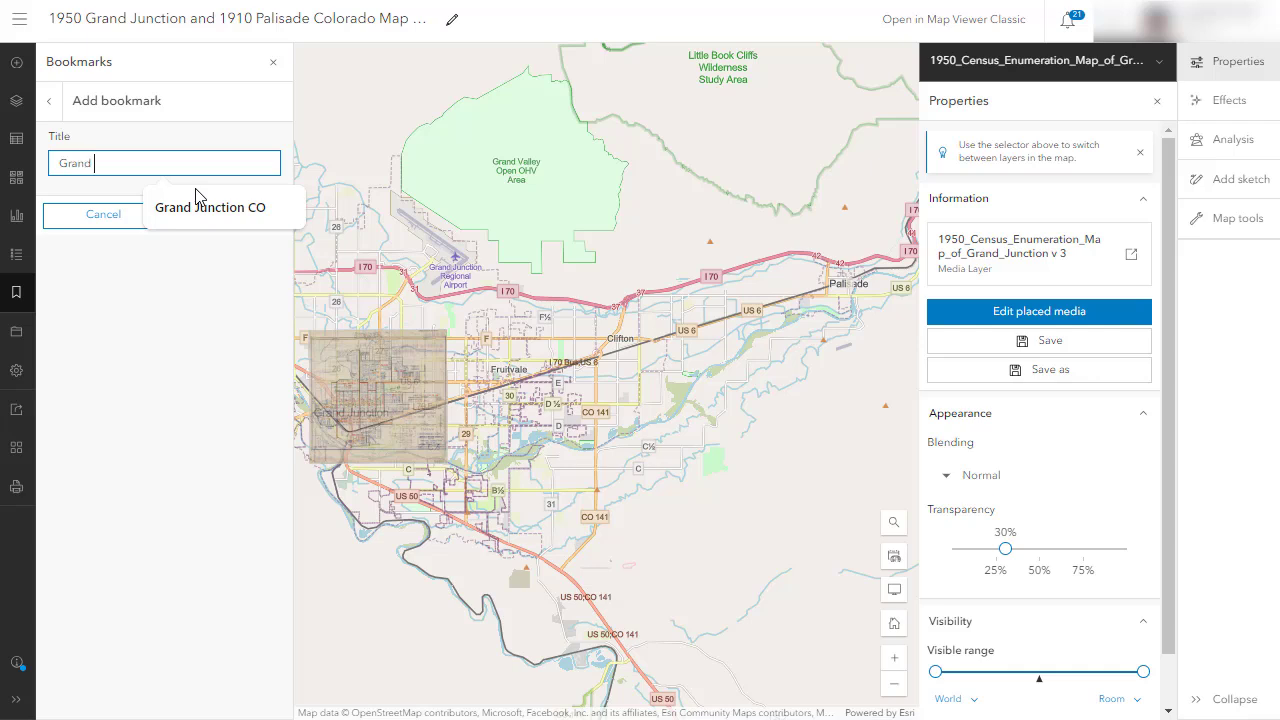
text( H)
key(BackSpace)
text(Vakkey)
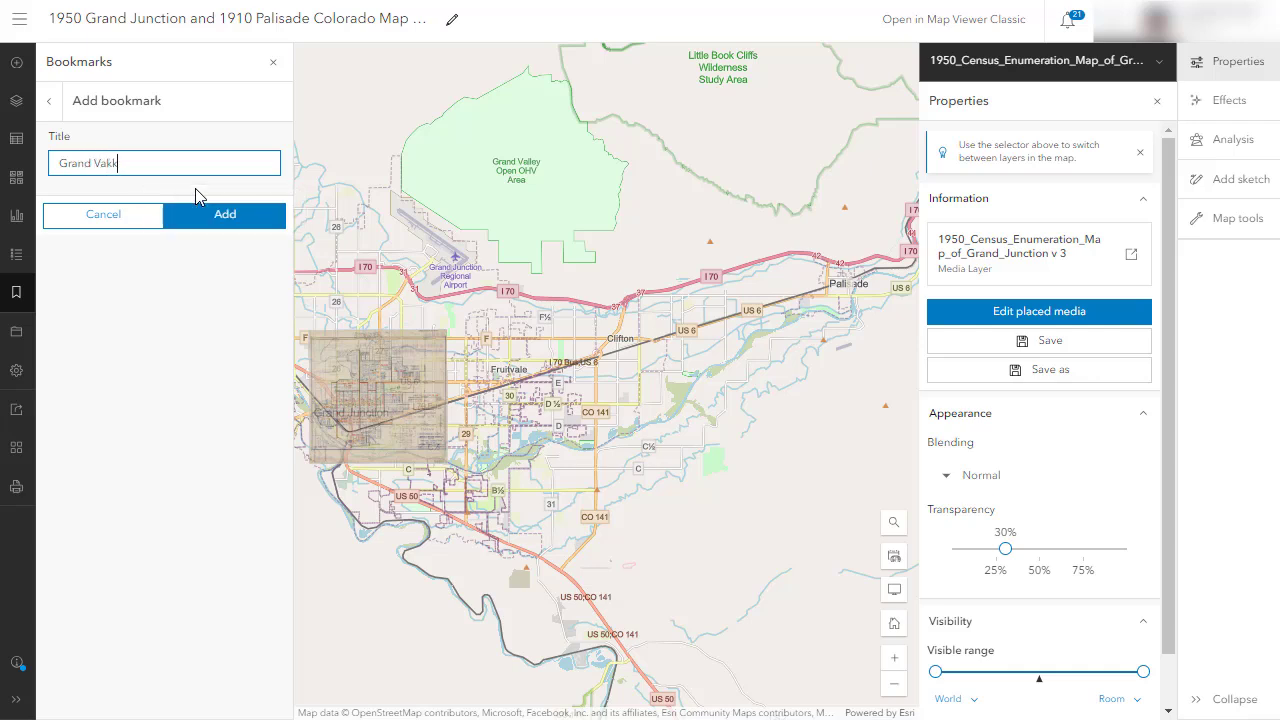
key(BackSpace)
key(BackSpace)
key(BackSpace)
key(BackSpace)
text(lley)
click(231, 221)
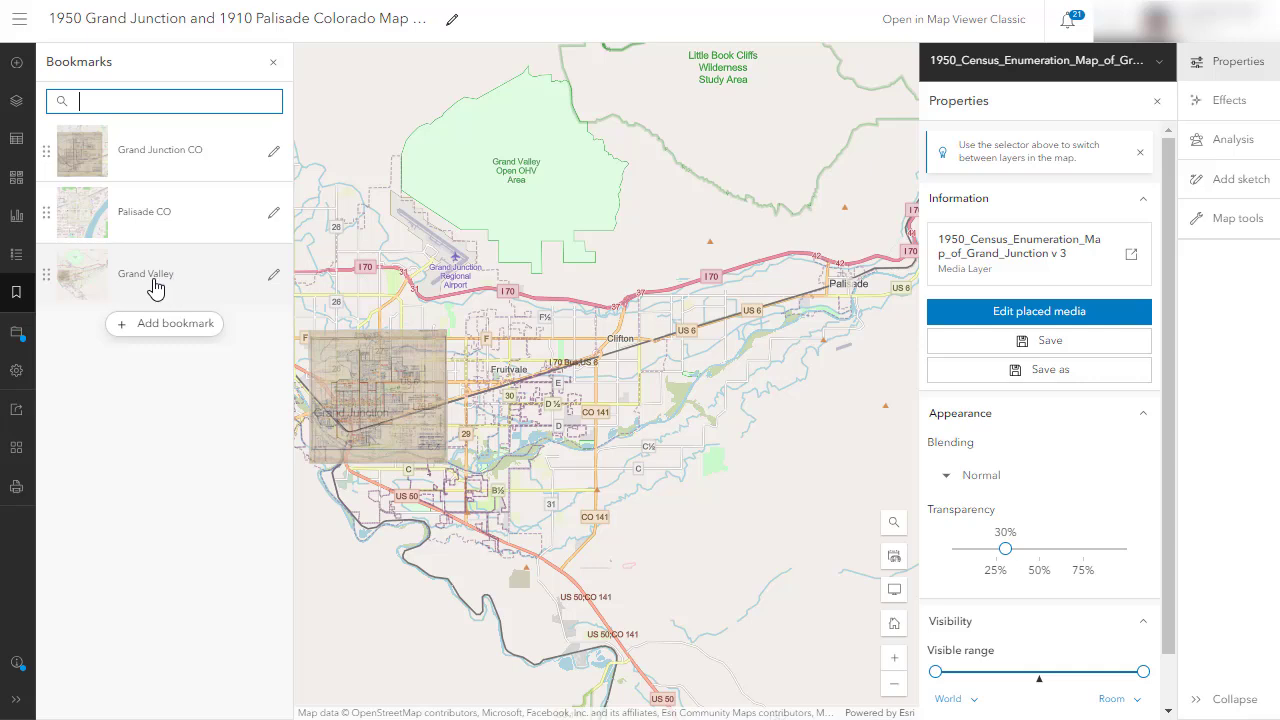
drag(50, 276, 77, 170)
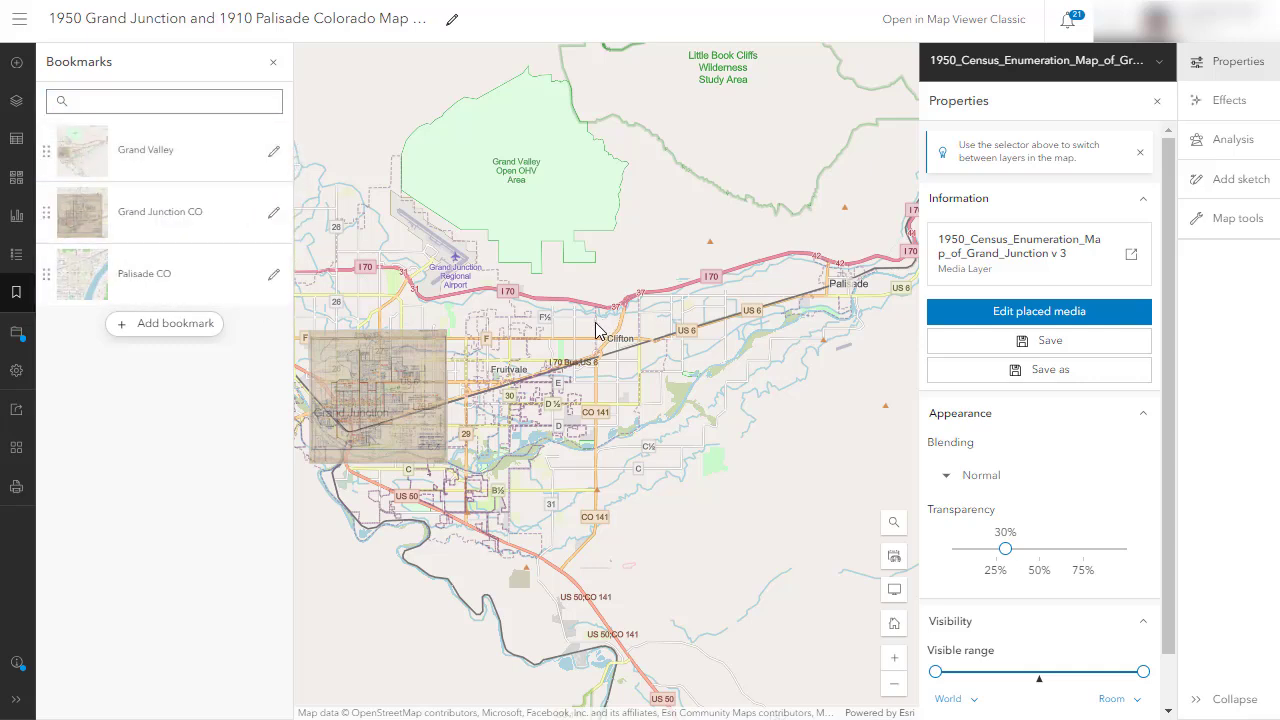
Create a sketch layer and place text labels above the Grand Junction overlay and above Palisade.
click(24, 66)
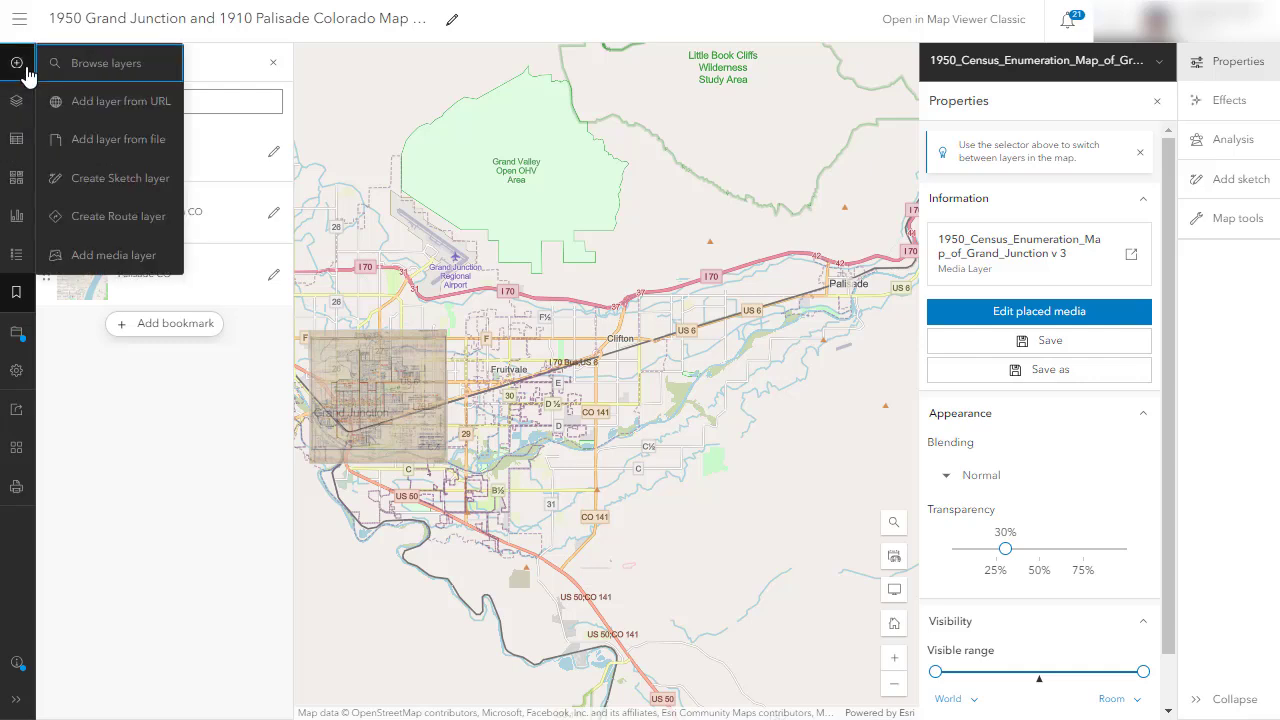
click(106, 186)
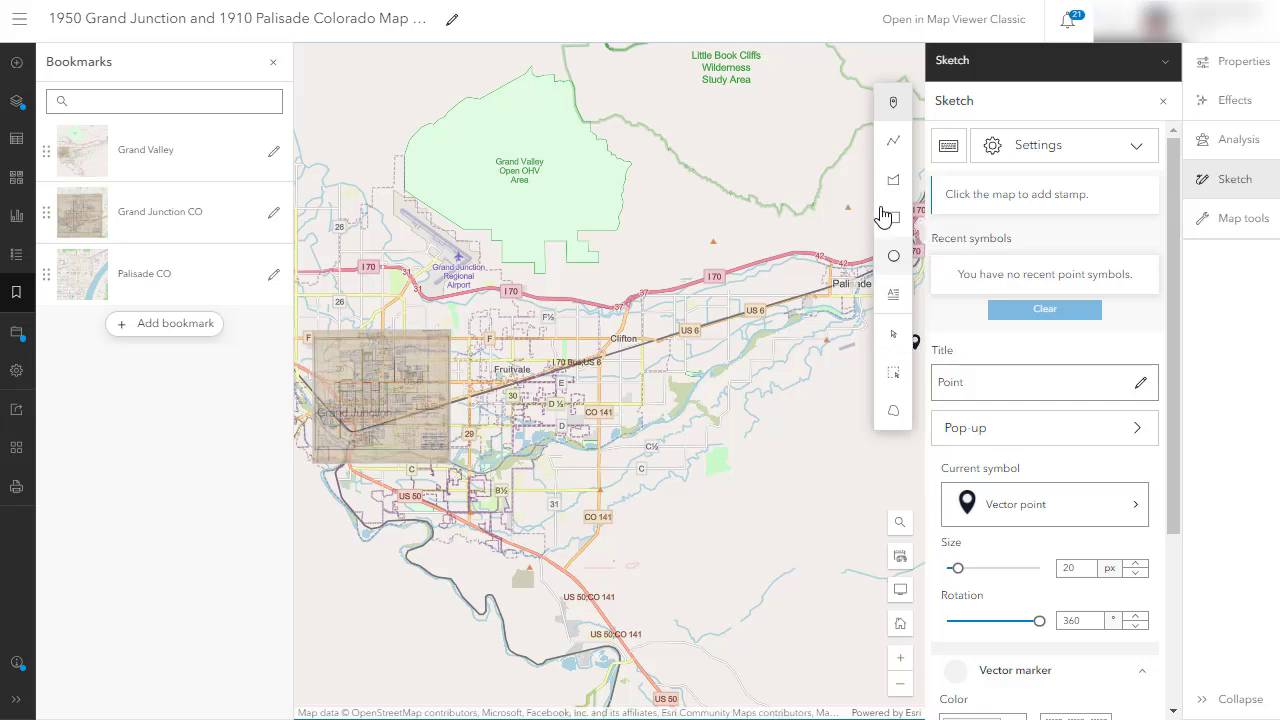
click(893, 294)
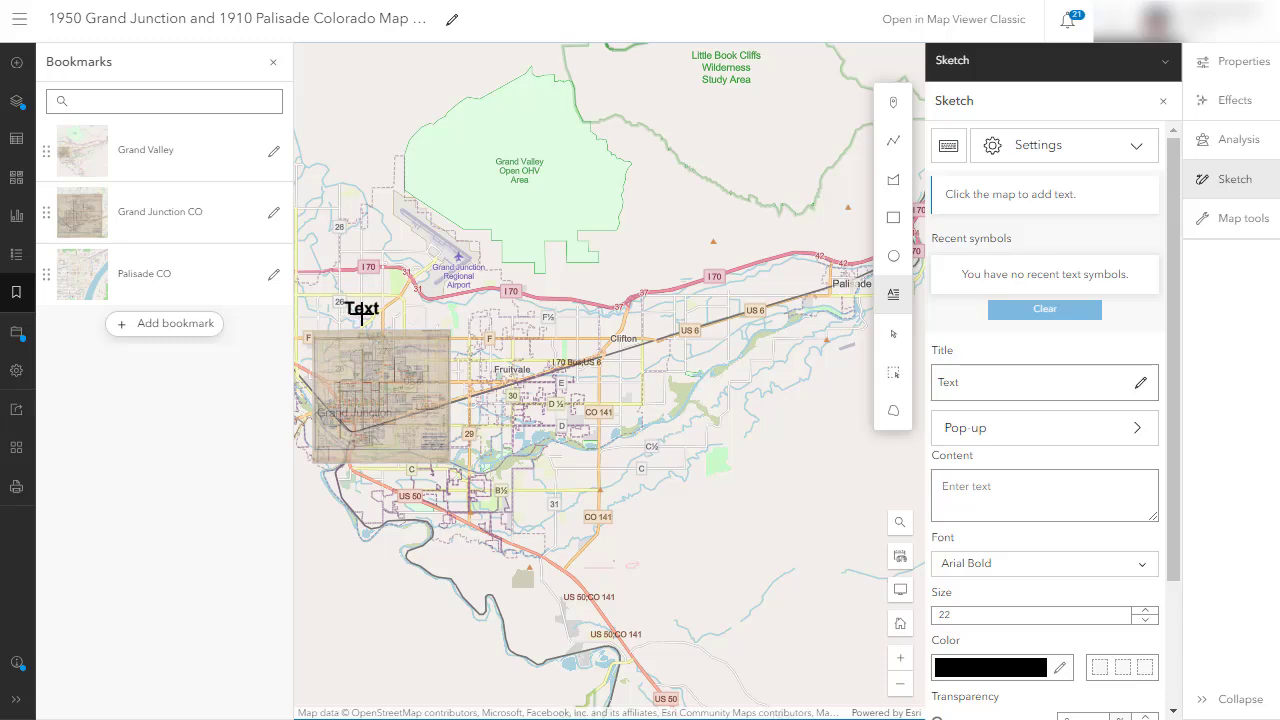
click(362, 316)
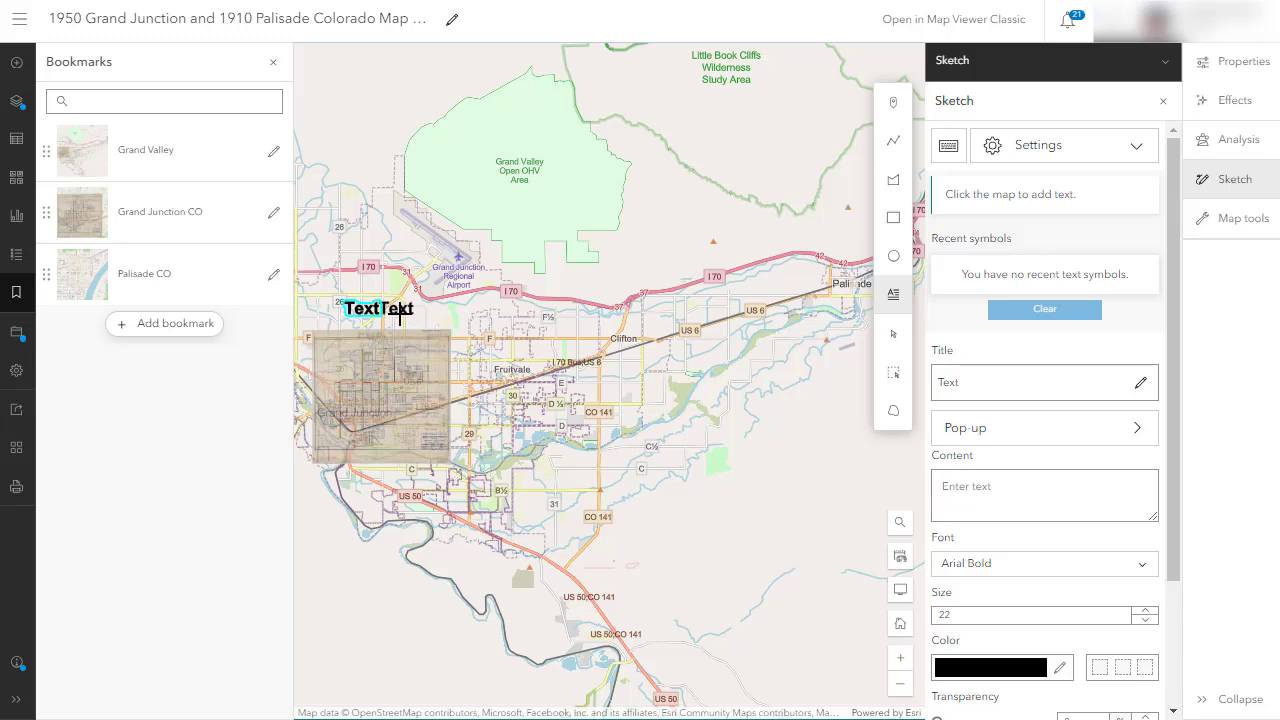
click(852, 259)
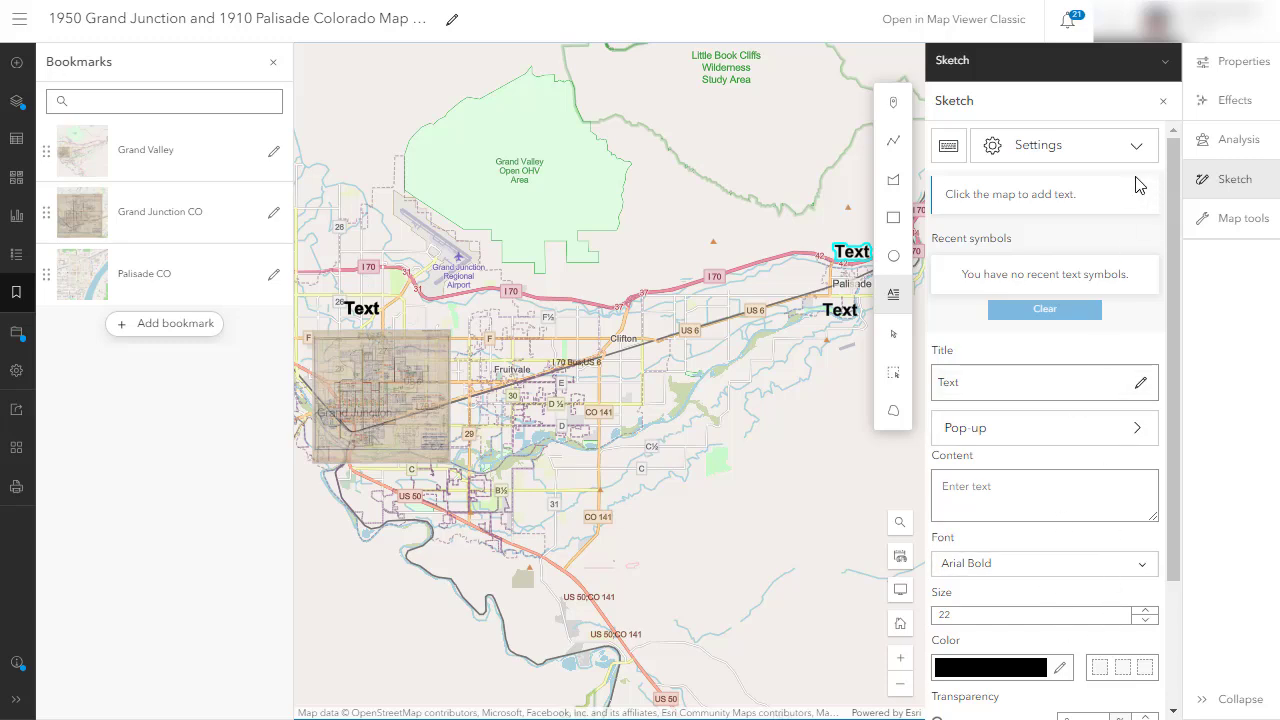
Set the labels' title and content to "Grand Junction" and "Palisade", and move the Grand Junction label above the duplicate "Text" label.
click(894, 103)
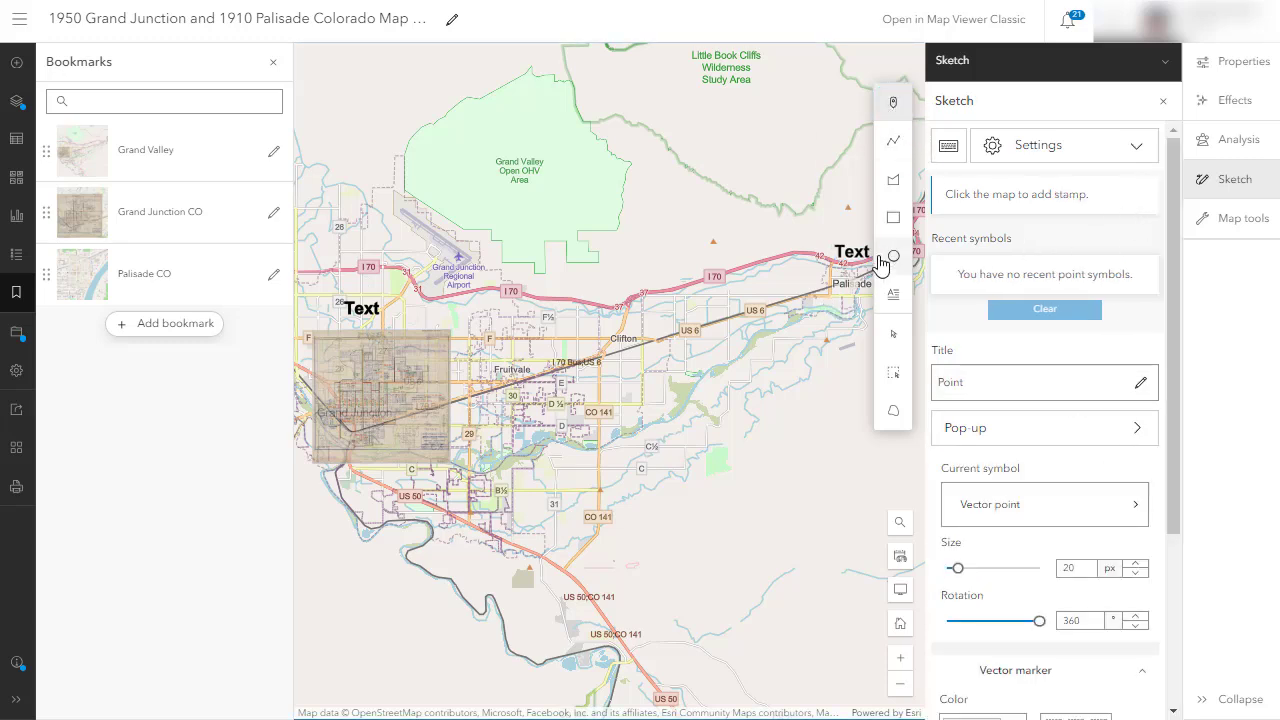
click(894, 336)
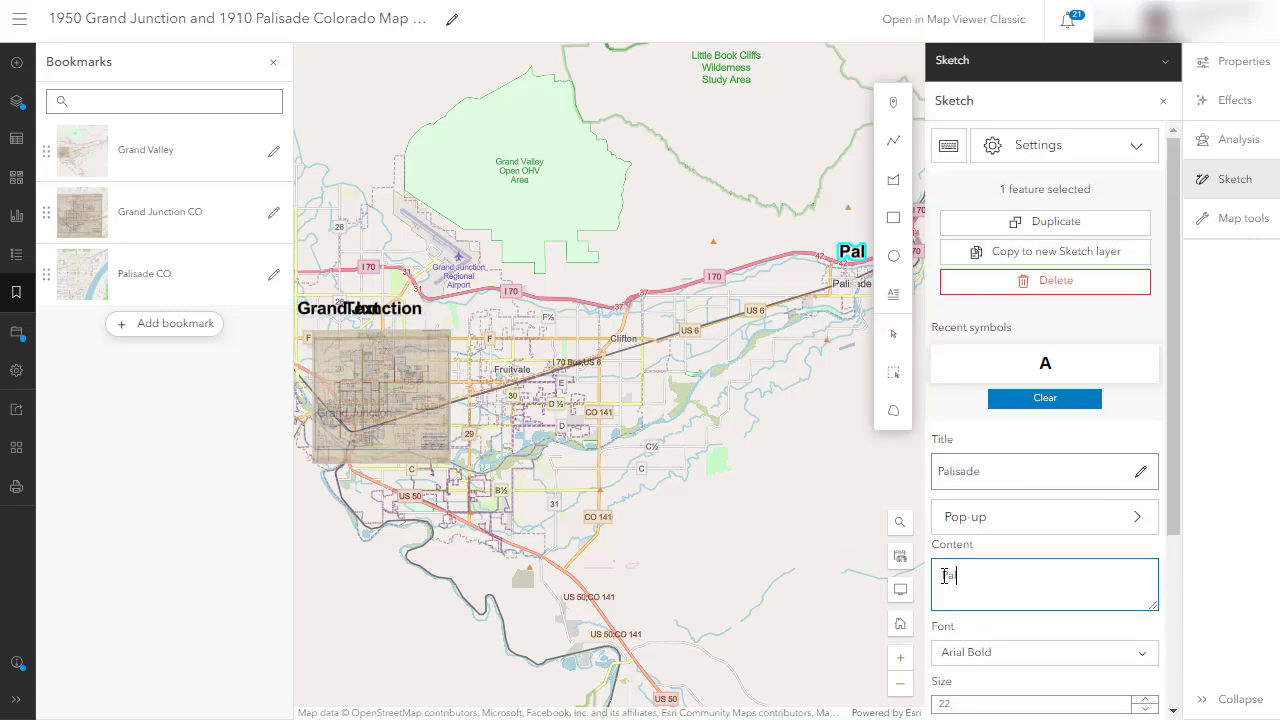
text(lisade)
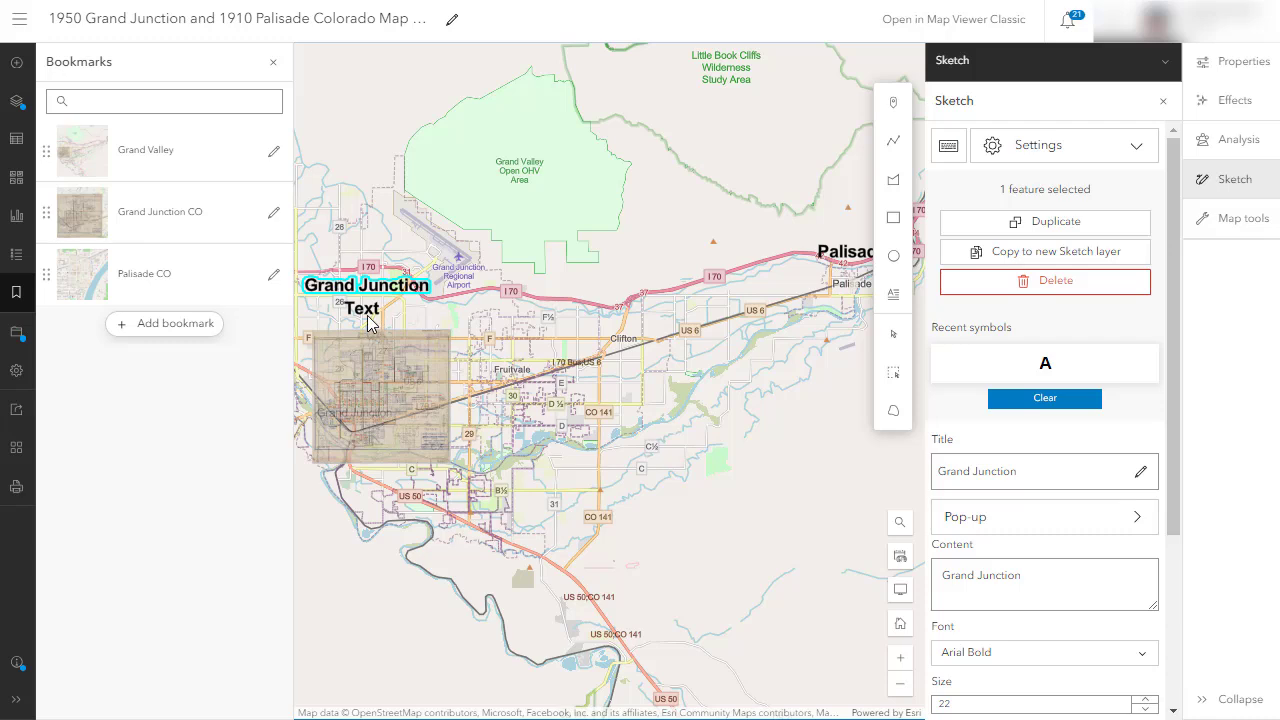
Delete the duplicate "Text" label, move the Grand Junction label down to just above its overlay and finish sketching.
click(368, 315)
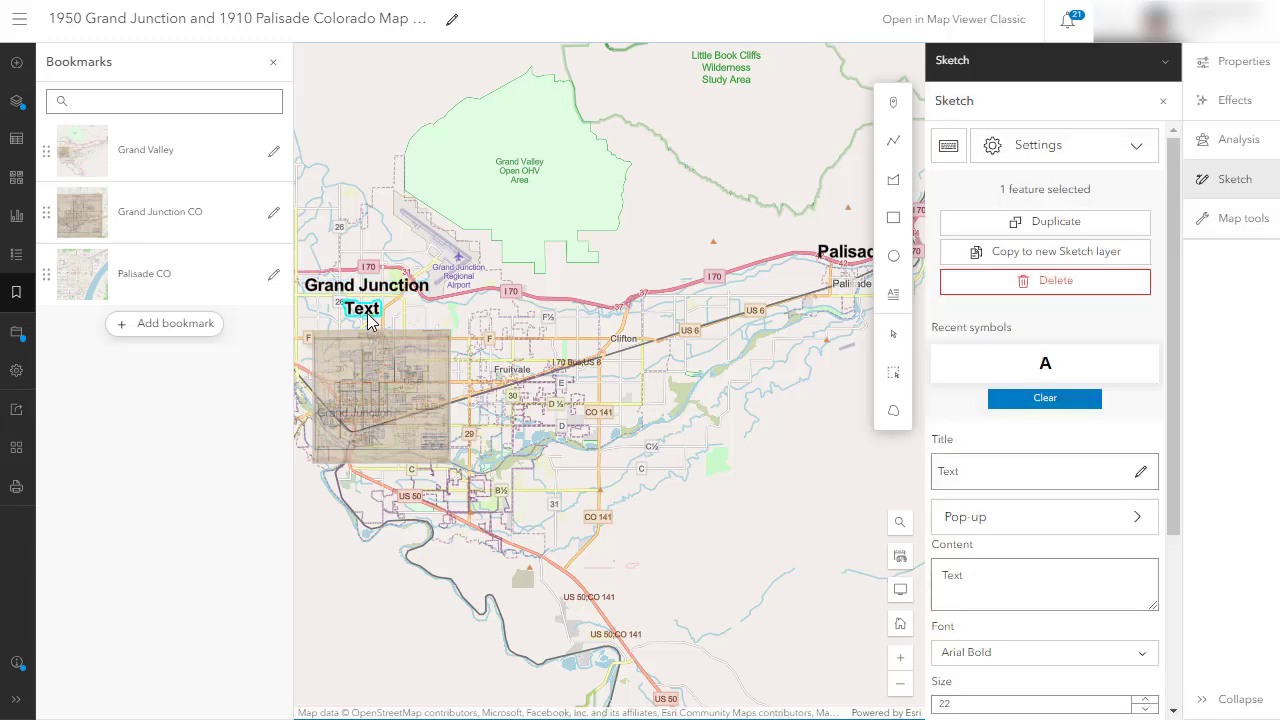
key(Delete)
click(368, 292)
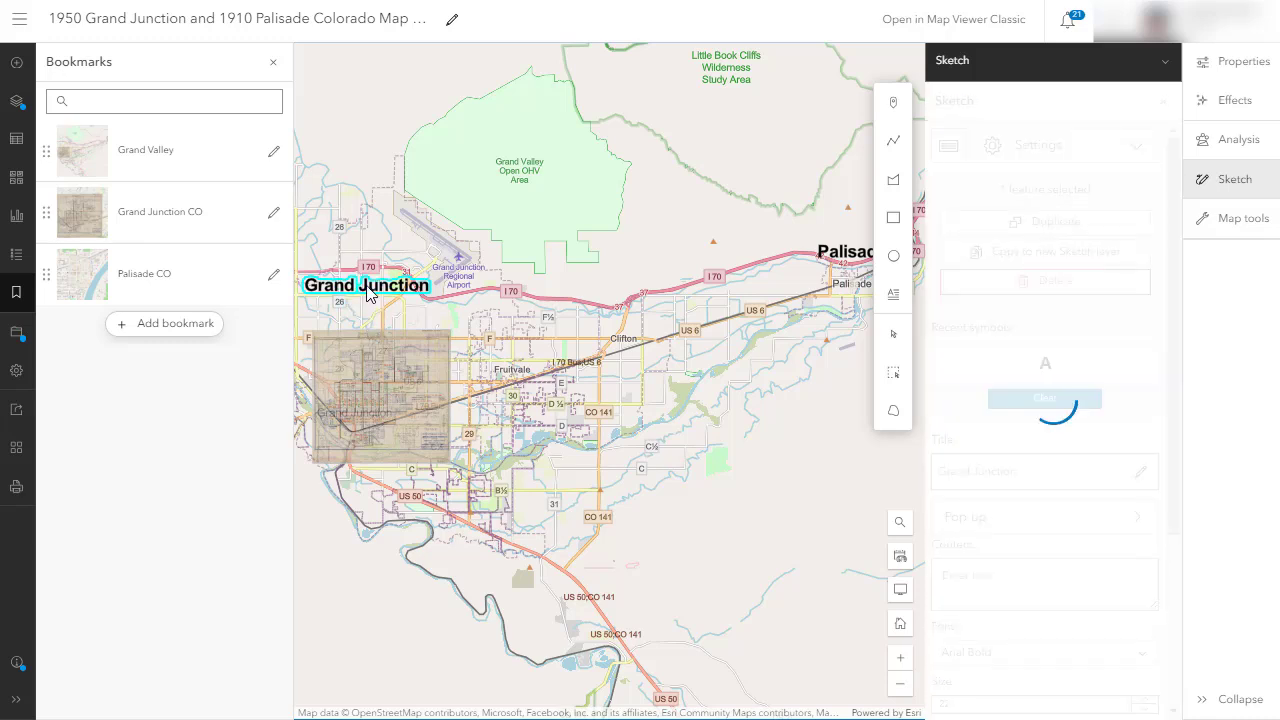
drag(367, 283, 383, 315)
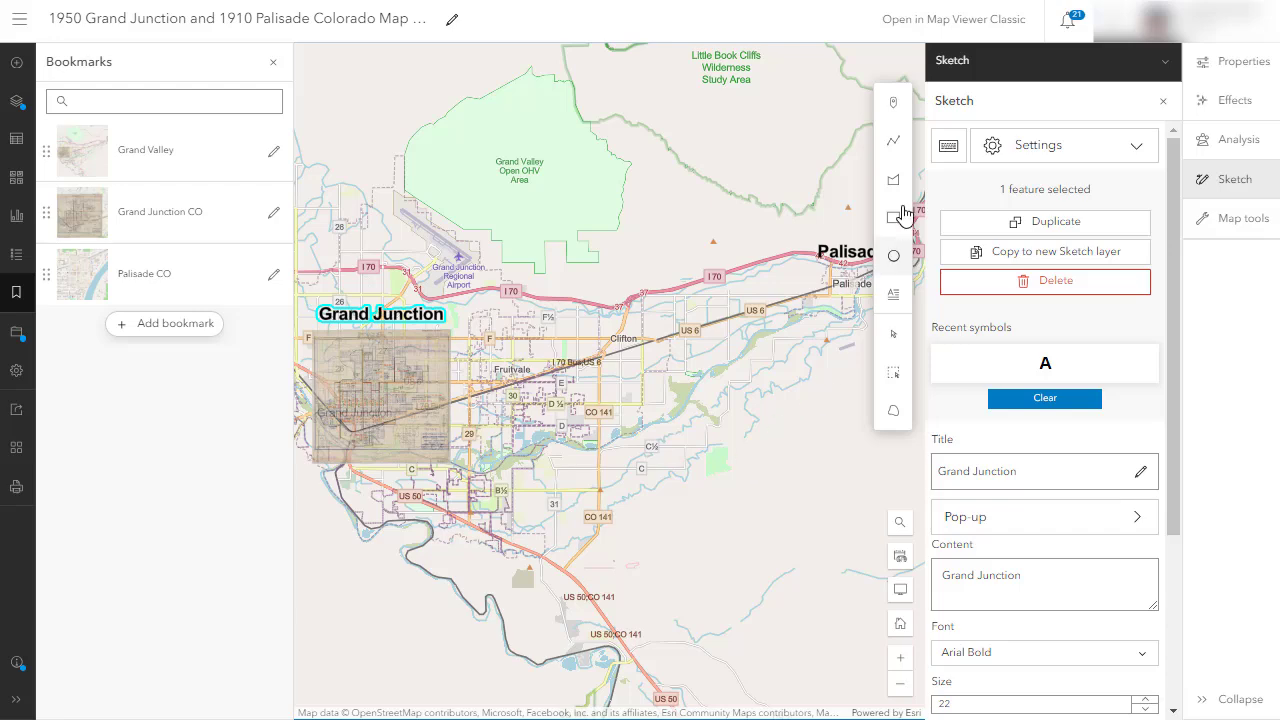
click(1163, 101)
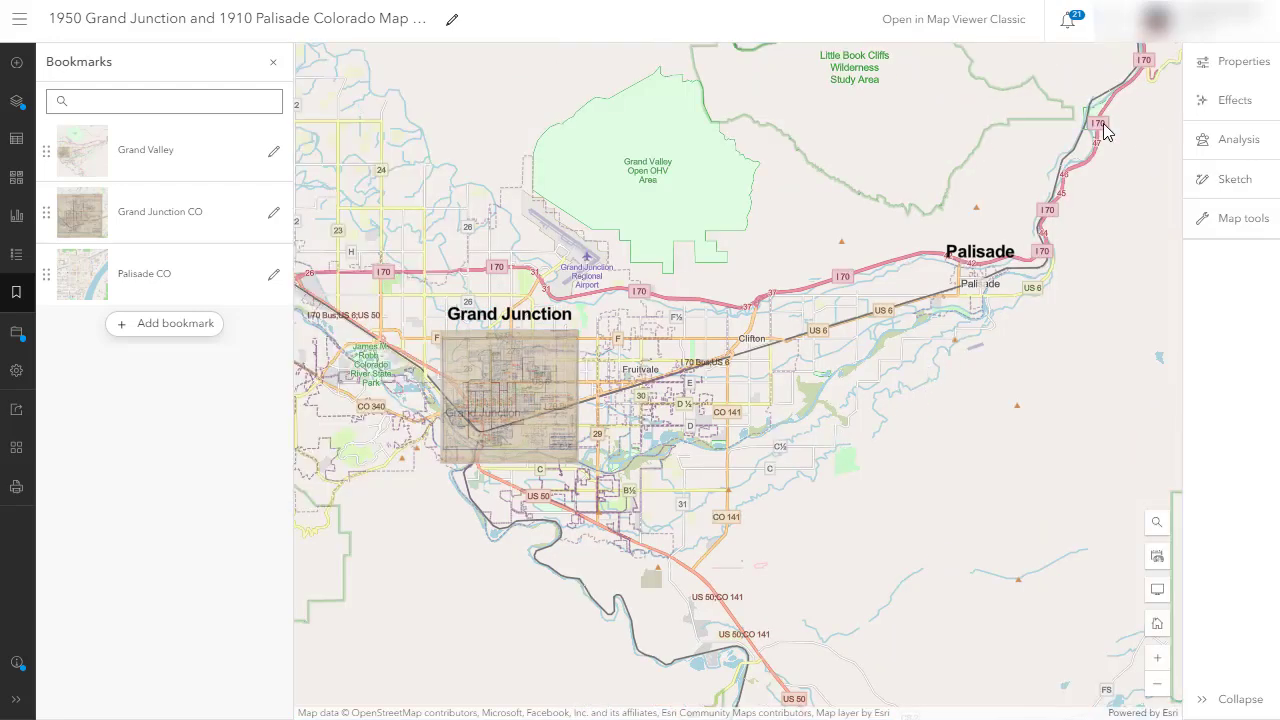
Create a second sketch layer with point markers and red size 37 text labels, "1" above Grand Junction and "2" above Palisade.
click(16, 62)
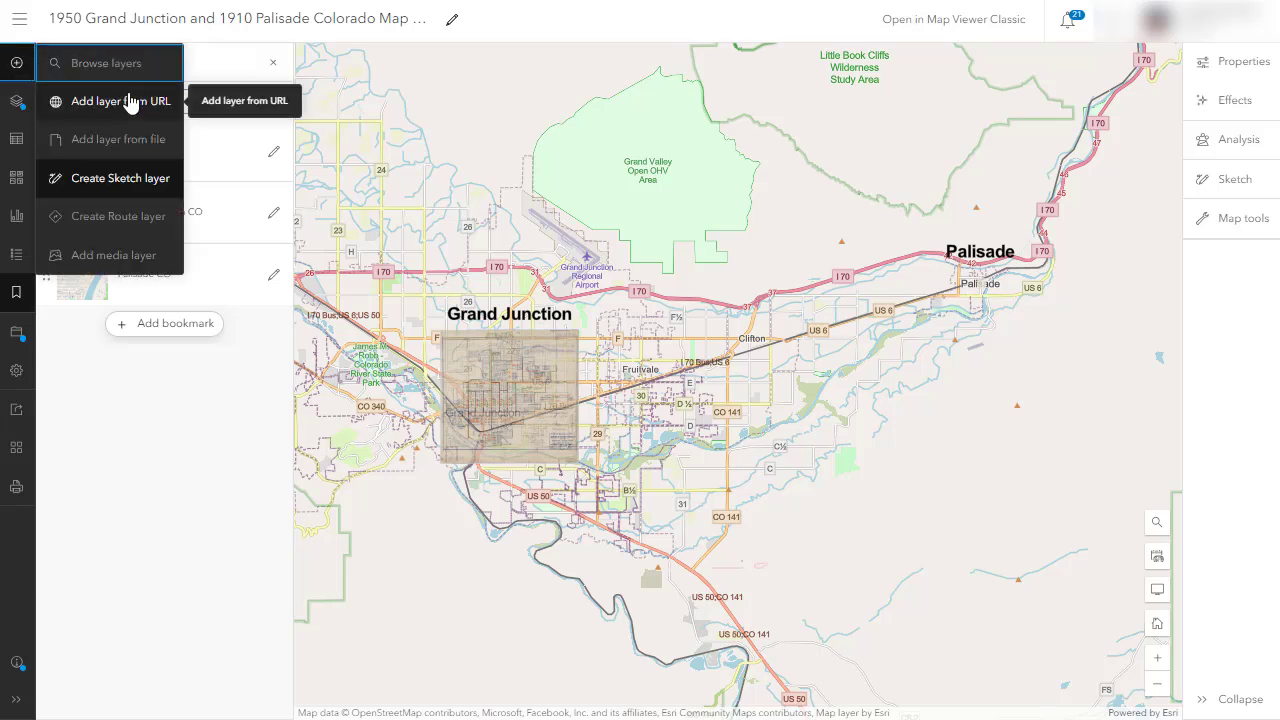
click(120, 178)
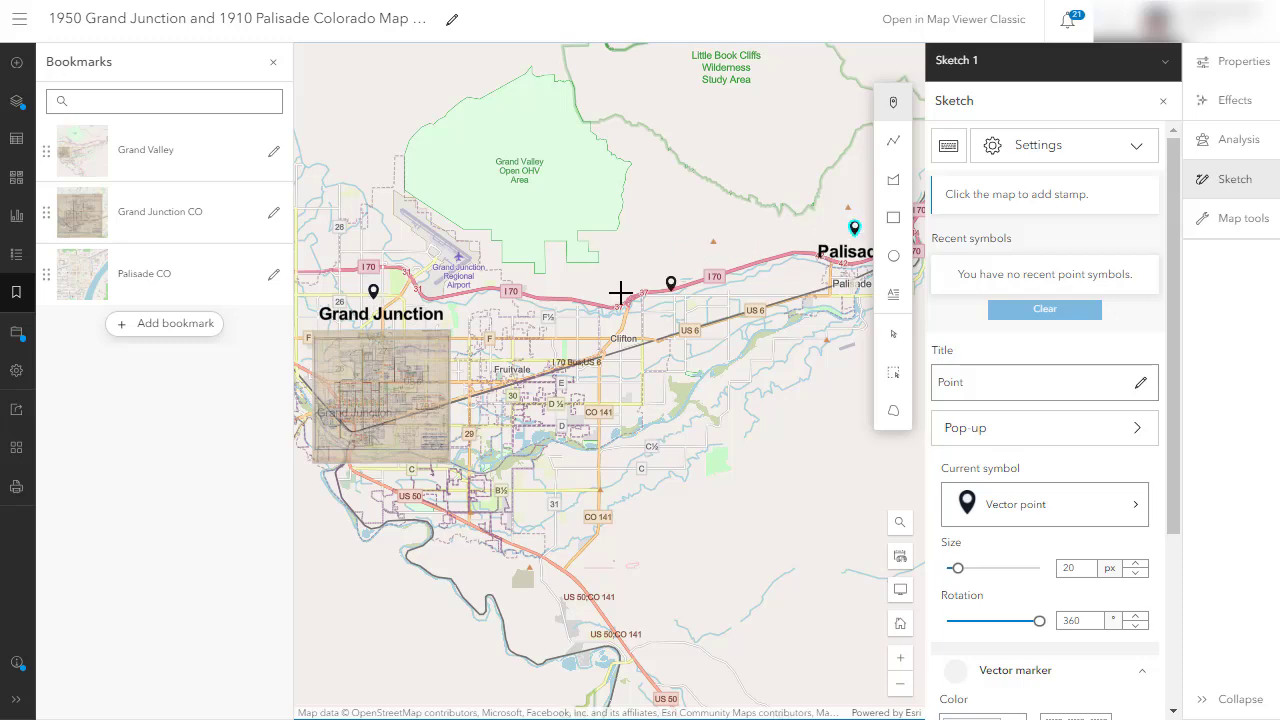
click(892, 295)
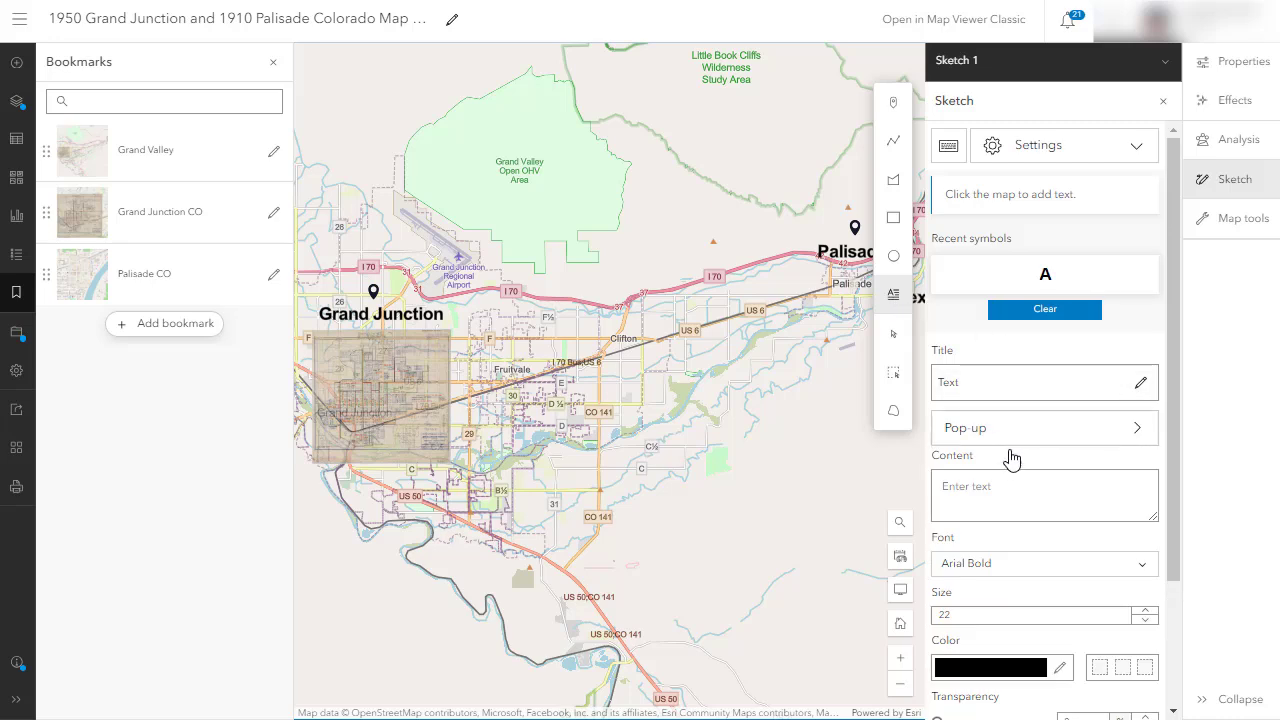
click(997, 487)
click(1130, 187)
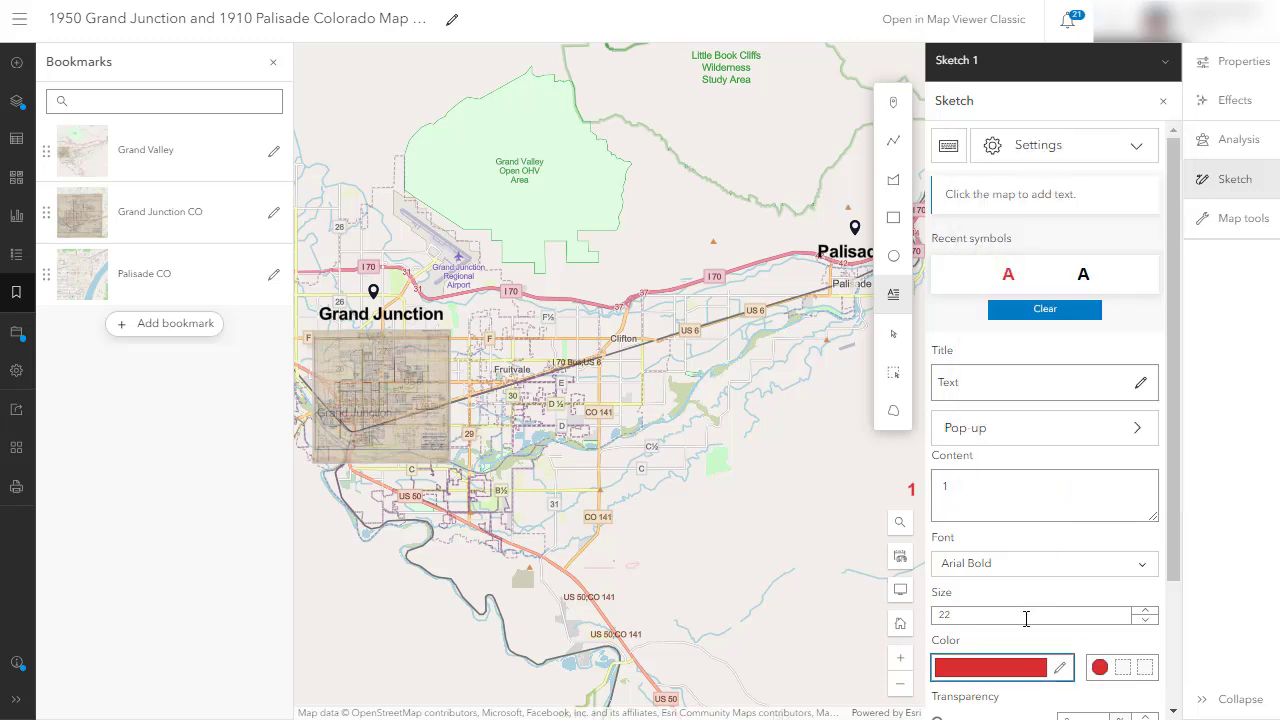
click(945, 495)
text(2)
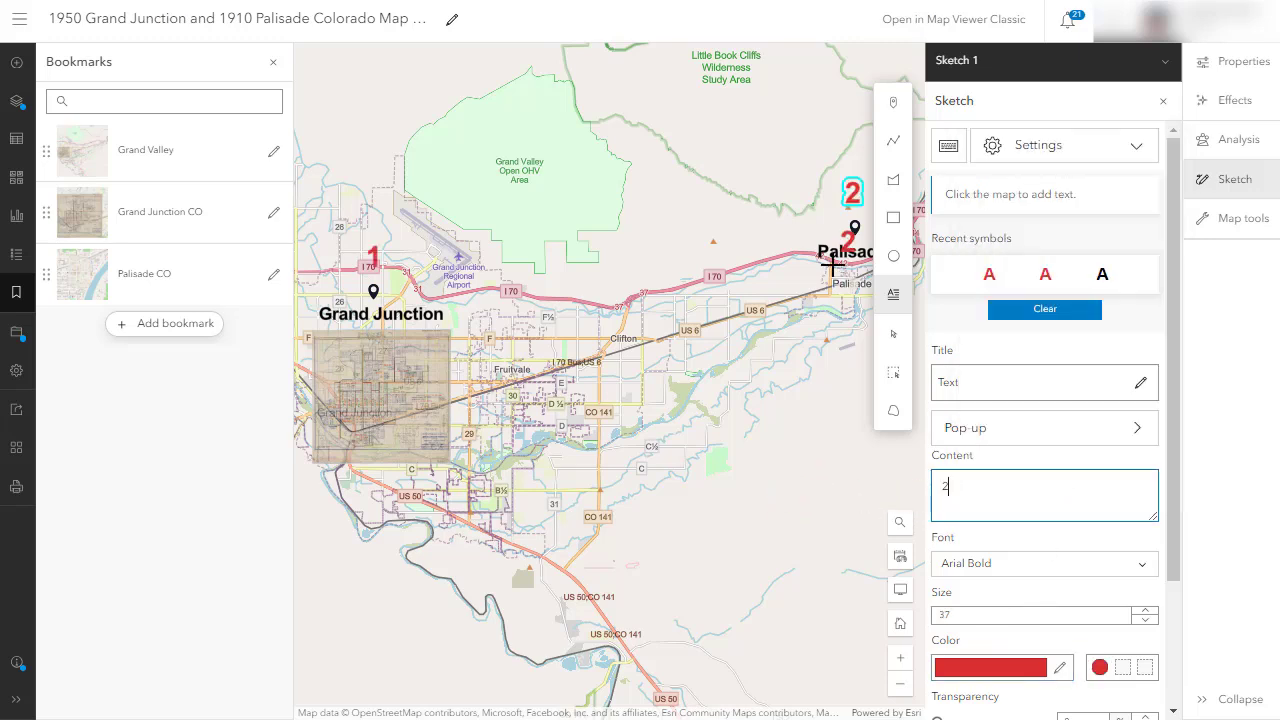
click(740, 378)
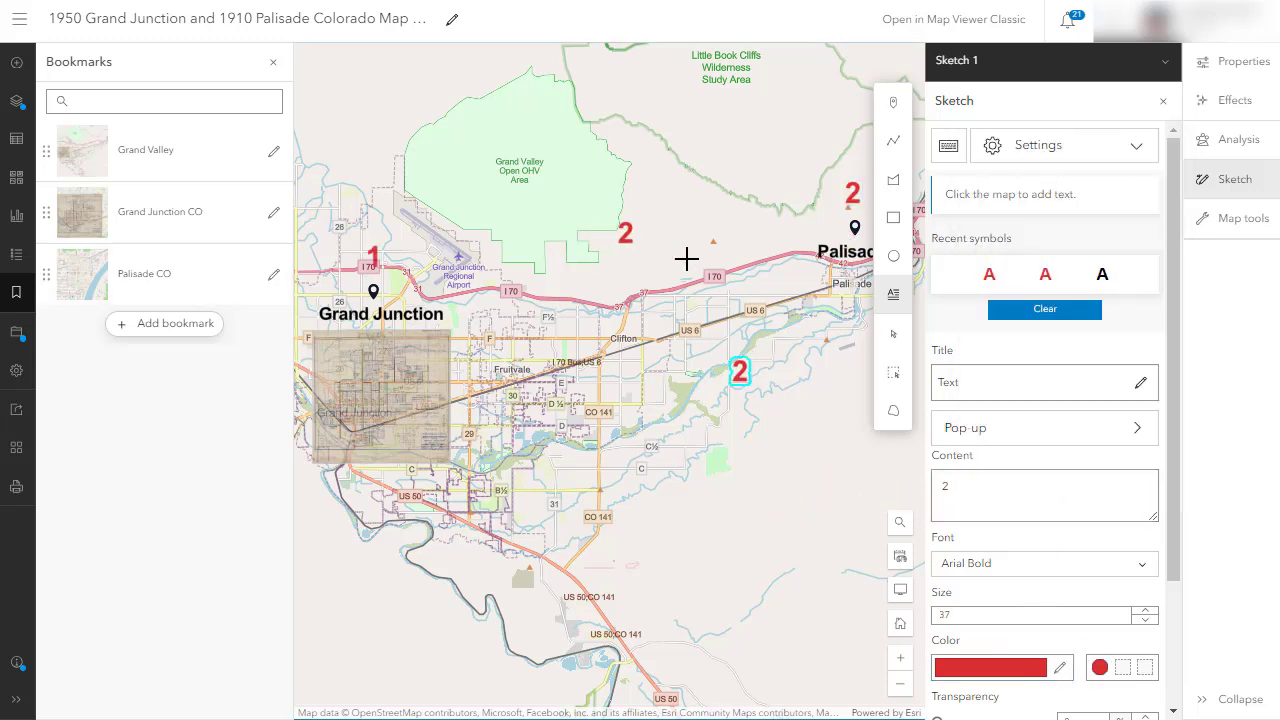
click(895, 336)
click(745, 378)
key(Delete)
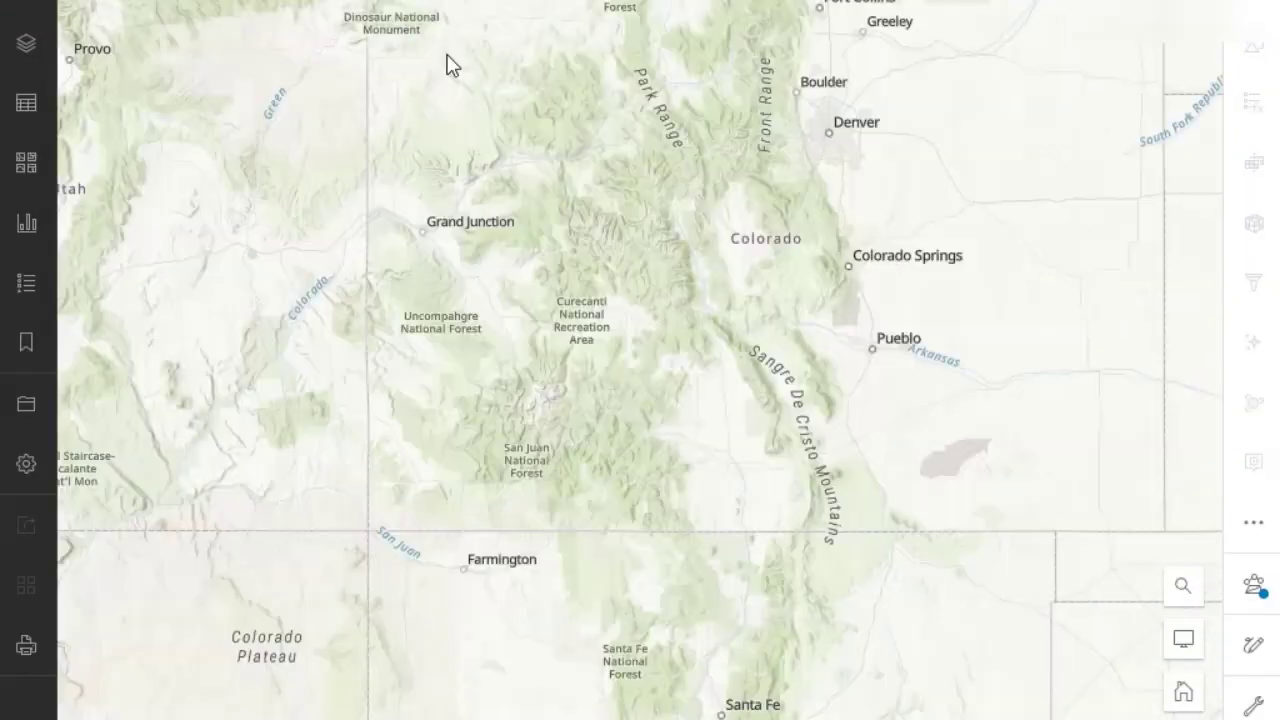
Zoom the map to the town of Palisade and add the Palisade Sanborn sheet as a media layer for georeferencing.
scroll(504, 306, up, 3)
drag(504, 306, 834, 400)
scroll(640, 200, up, 2)
drag(640, 200, 893, 252)
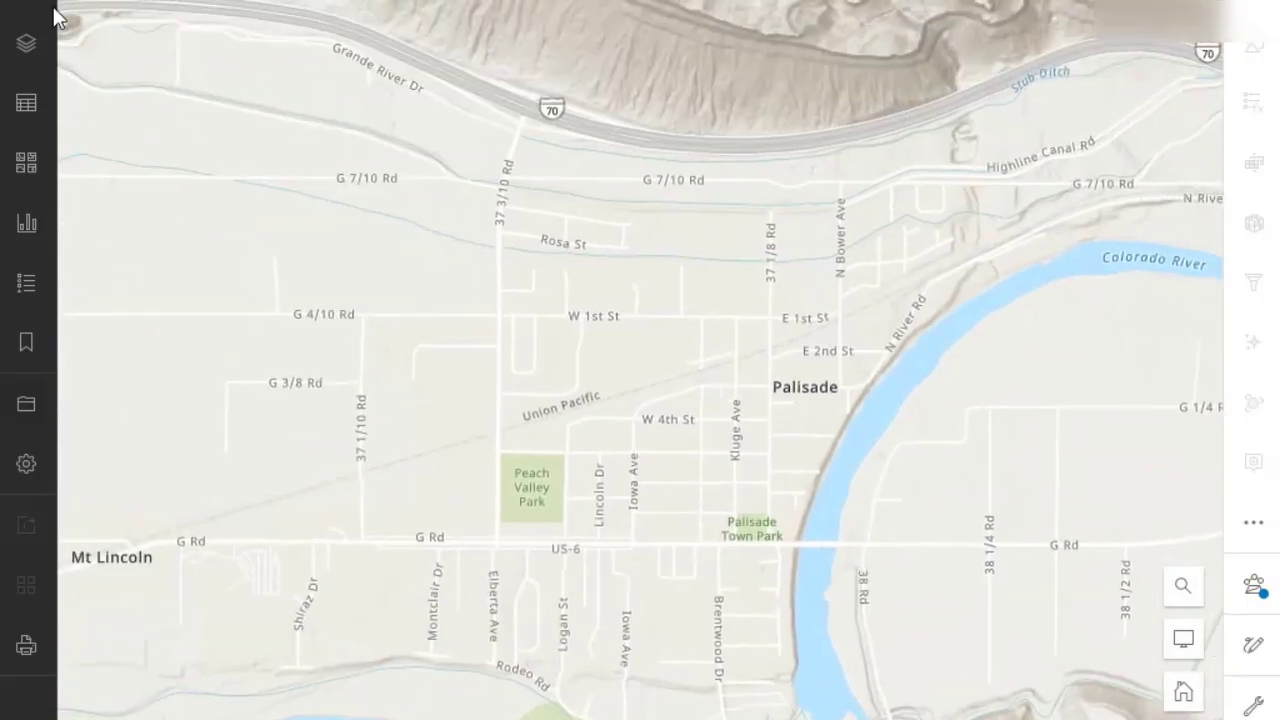
click(57, 17)
click(180, 292)
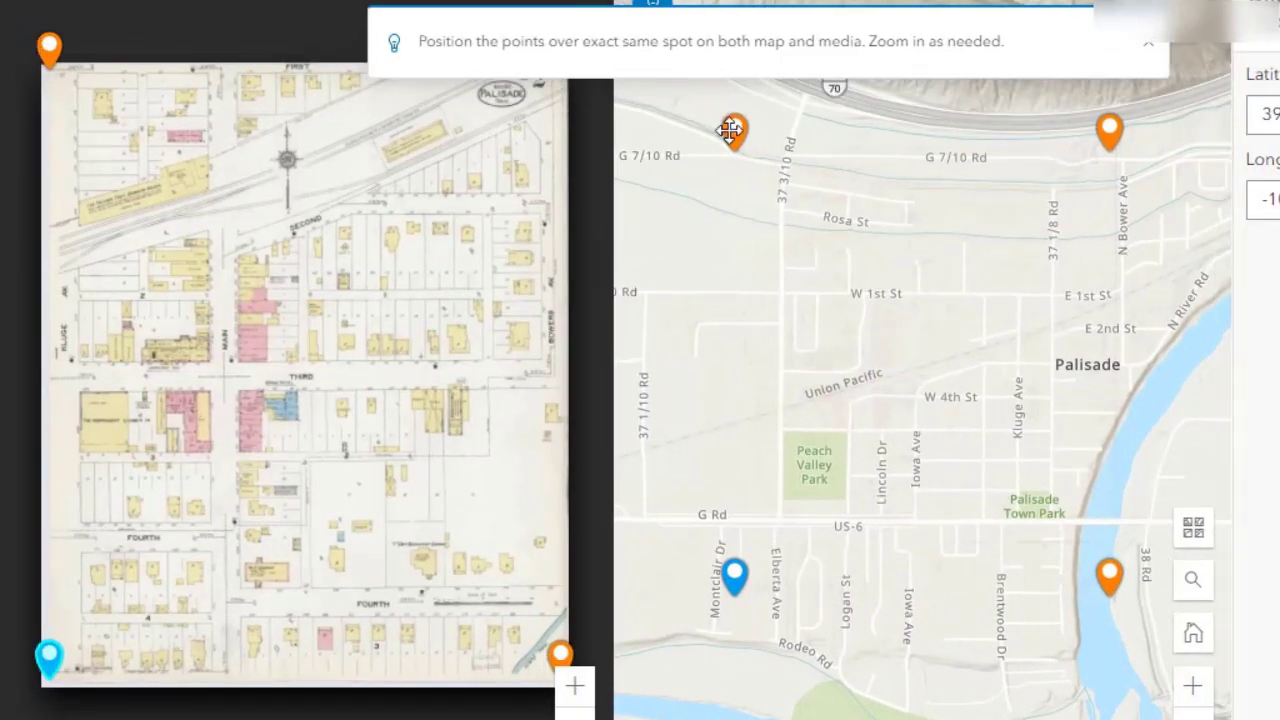
Roughly place the sheet's four control points around downtown Palisade, the western pair along Kluge Ave and the northern pair near 1st St.
drag(730, 130, 1049, 280)
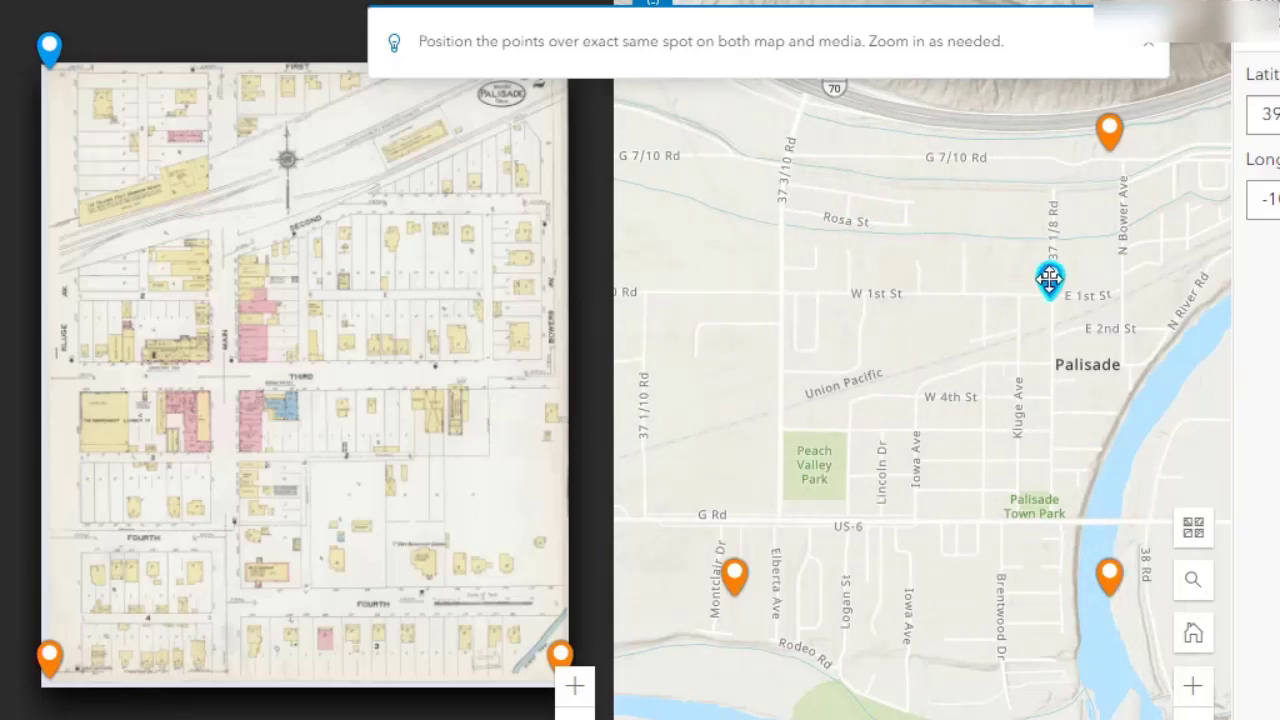
click(1136, 50)
drag(1108, 130, 1150, 277)
drag(1050, 282, 1021, 271)
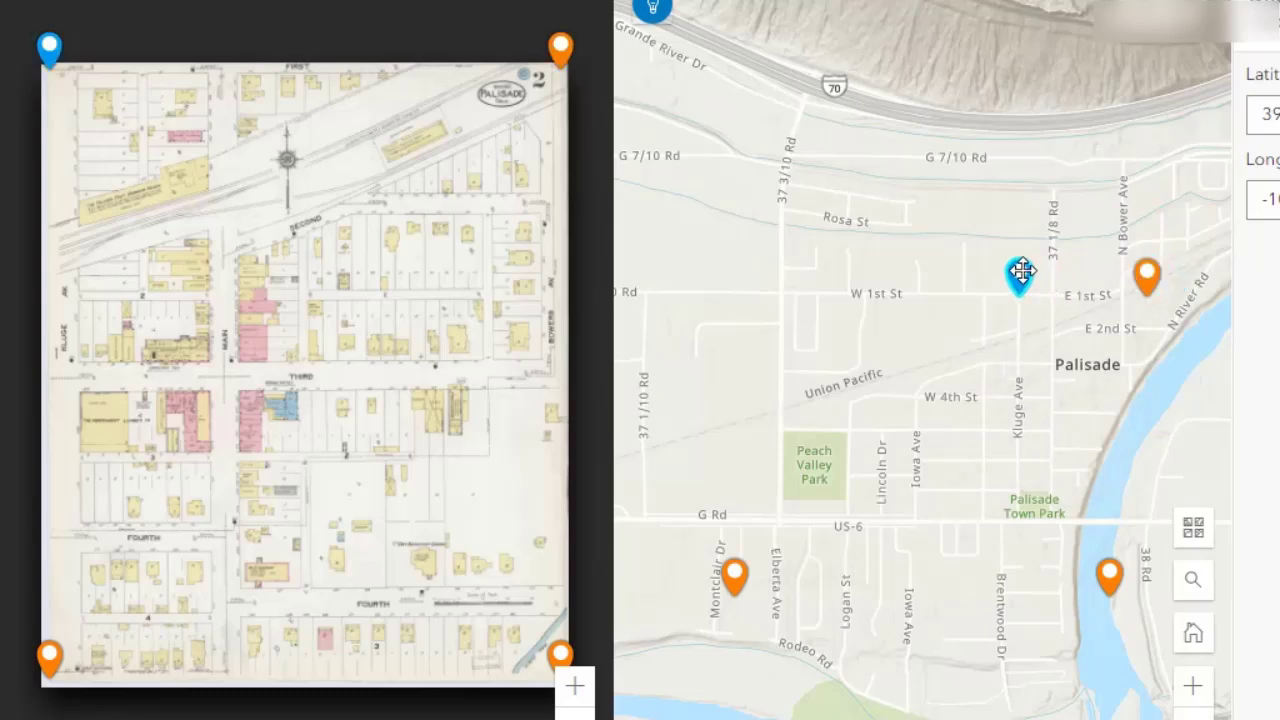
drag(1109, 578, 1149, 403)
drag(736, 572, 1025, 388)
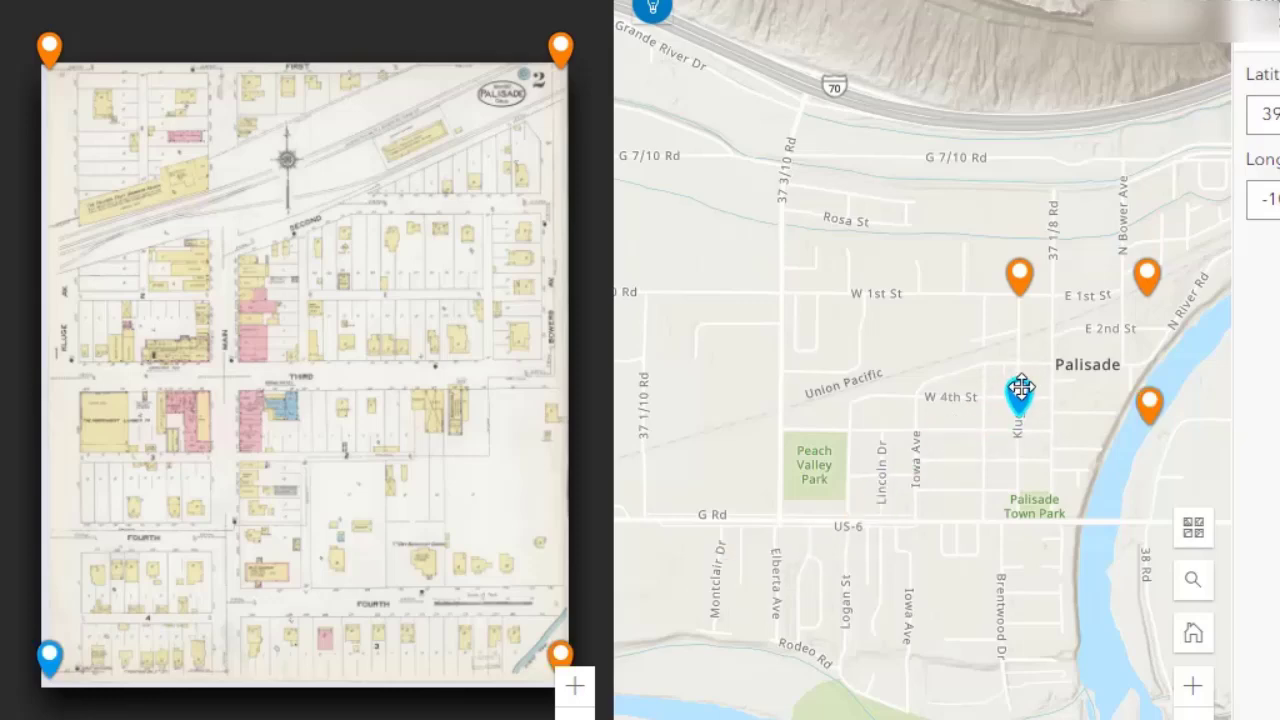